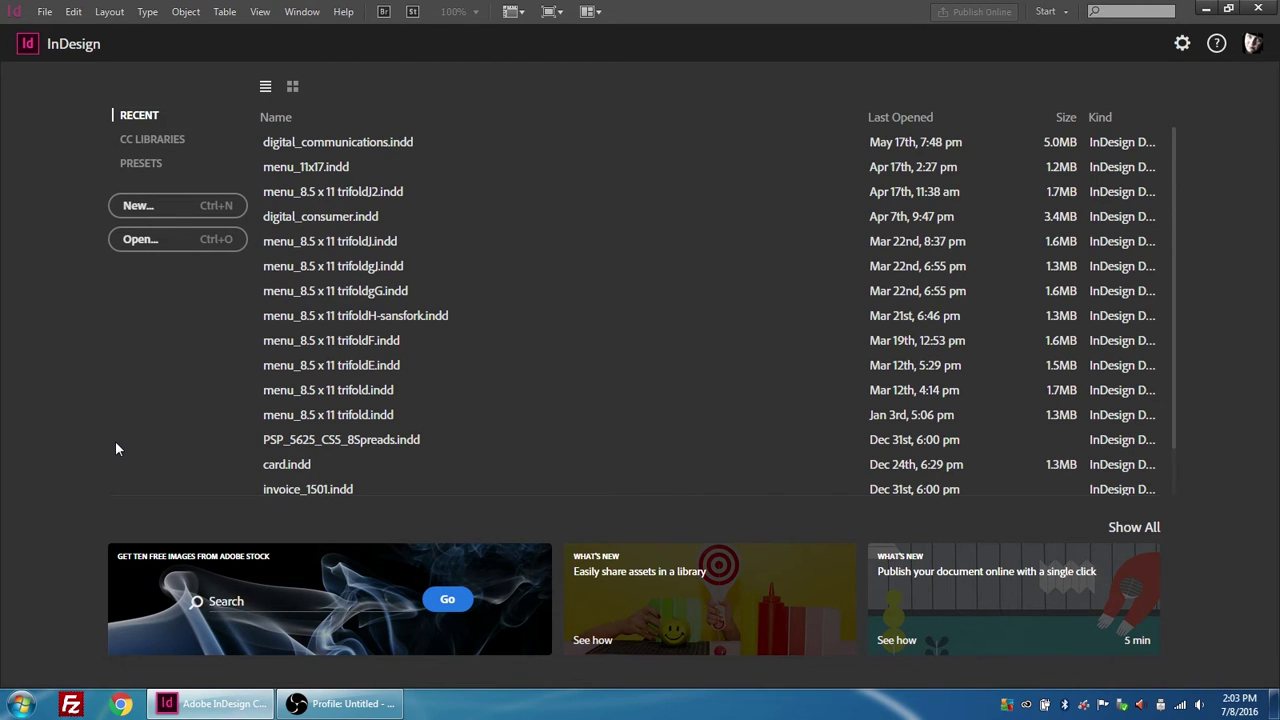
Create a new 5-page landscape document with Facing Pages turned off.
click(137, 206)
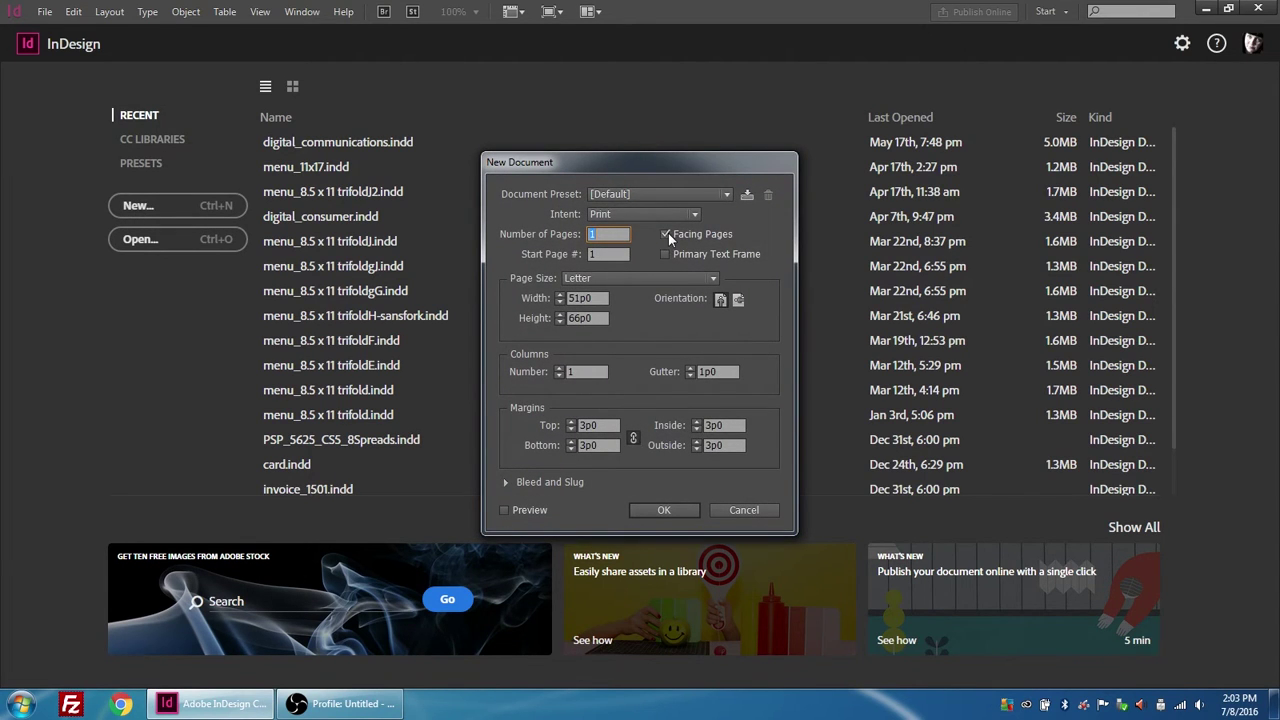
click(665, 233)
text(5)
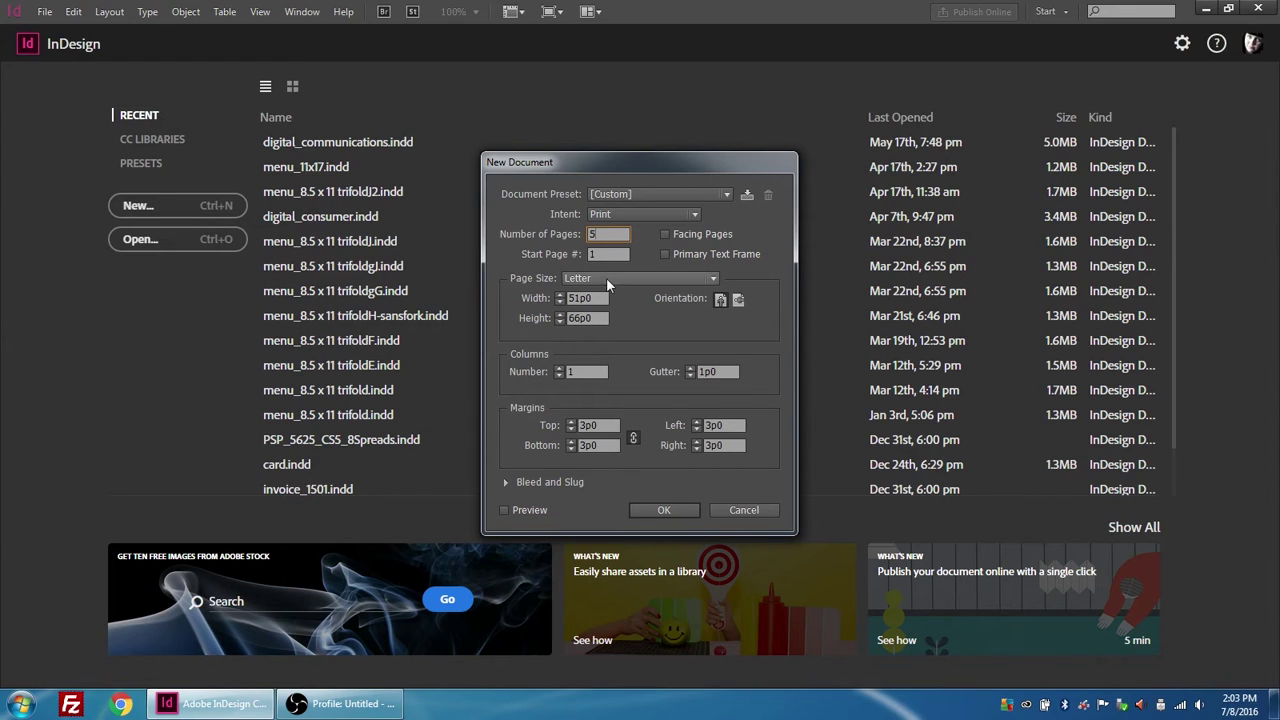
click(738, 300)
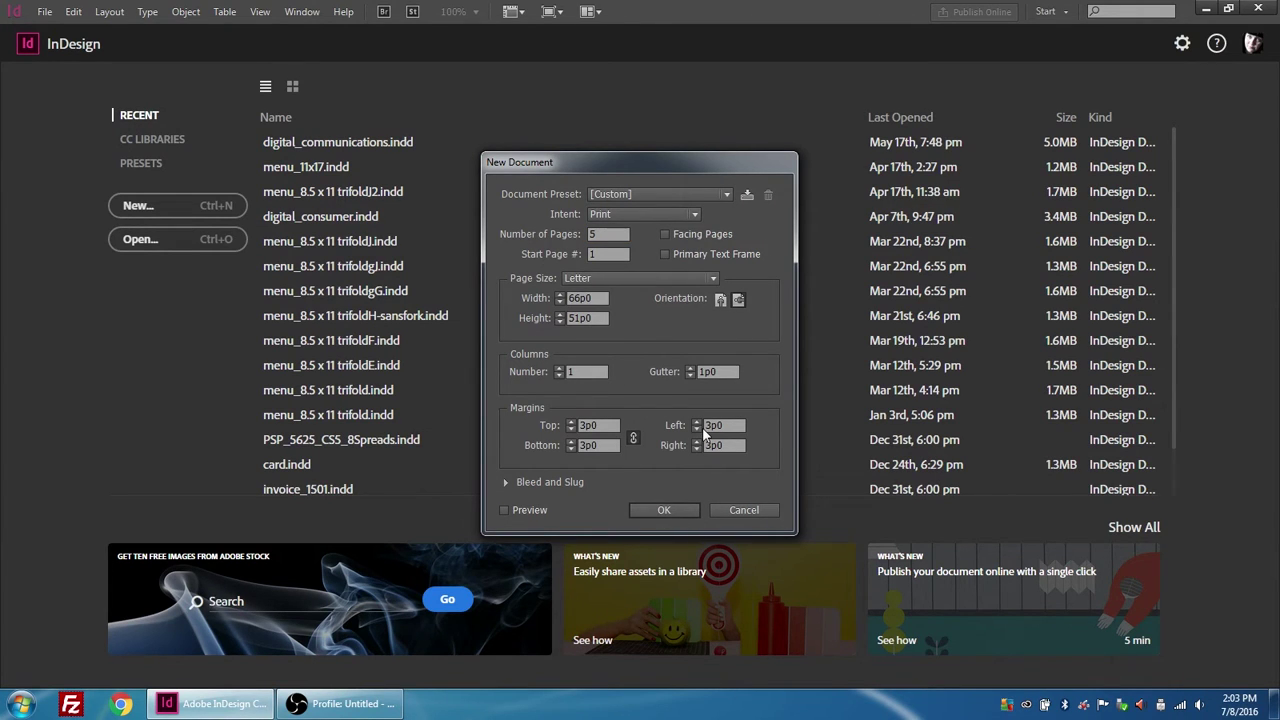
click(665, 510)
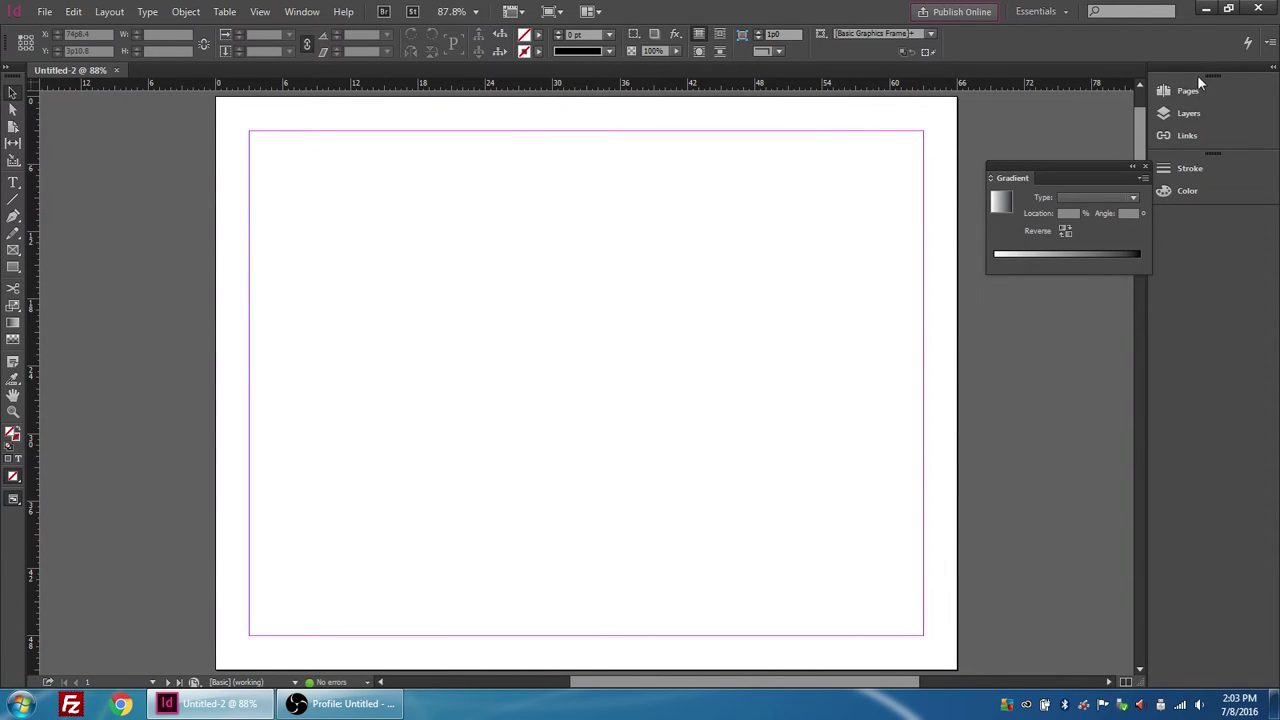
Switch to the Pages panel and enlarge it until all five page thumbnails are visible.
click(1199, 115)
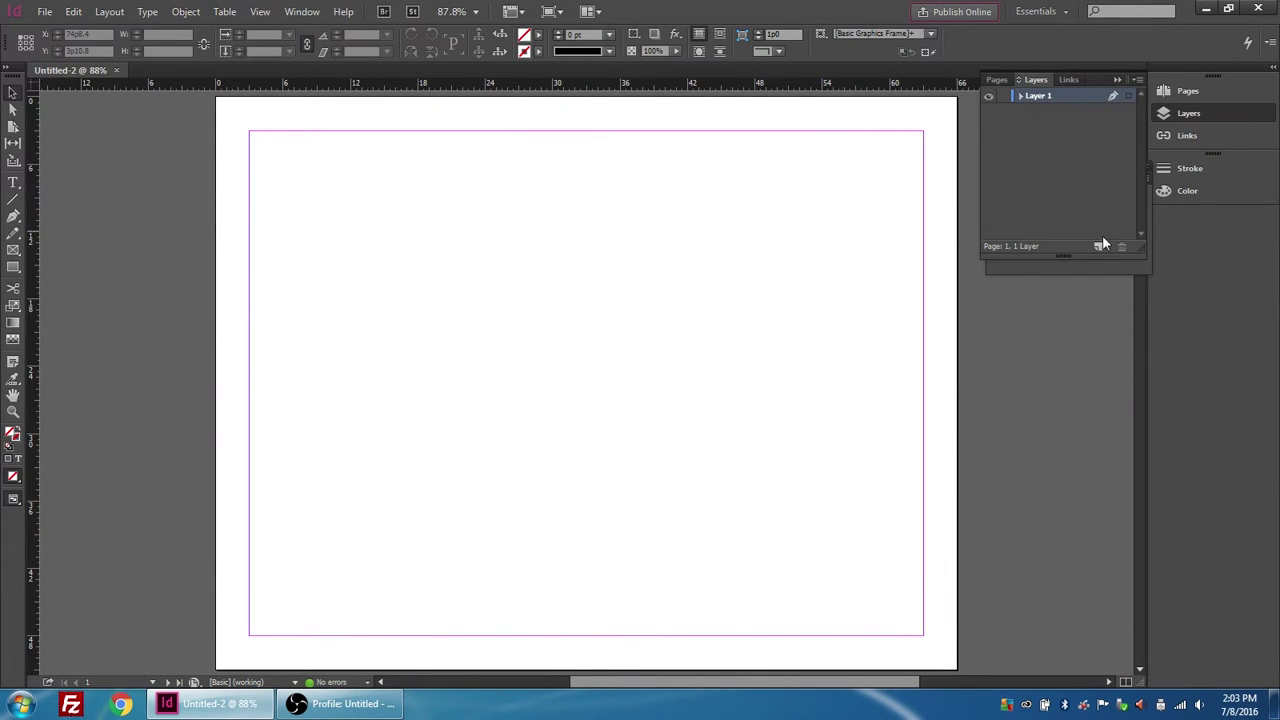
click(1185, 90)
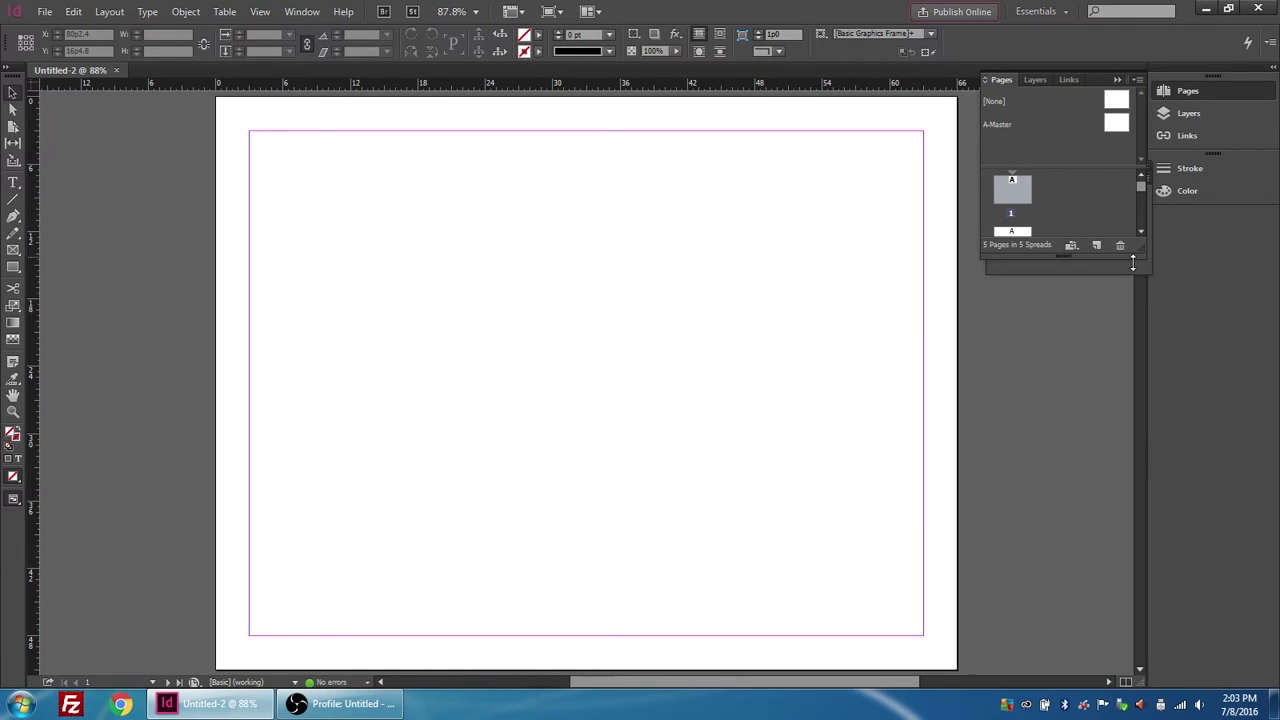
drag(1133, 262, 1159, 498)
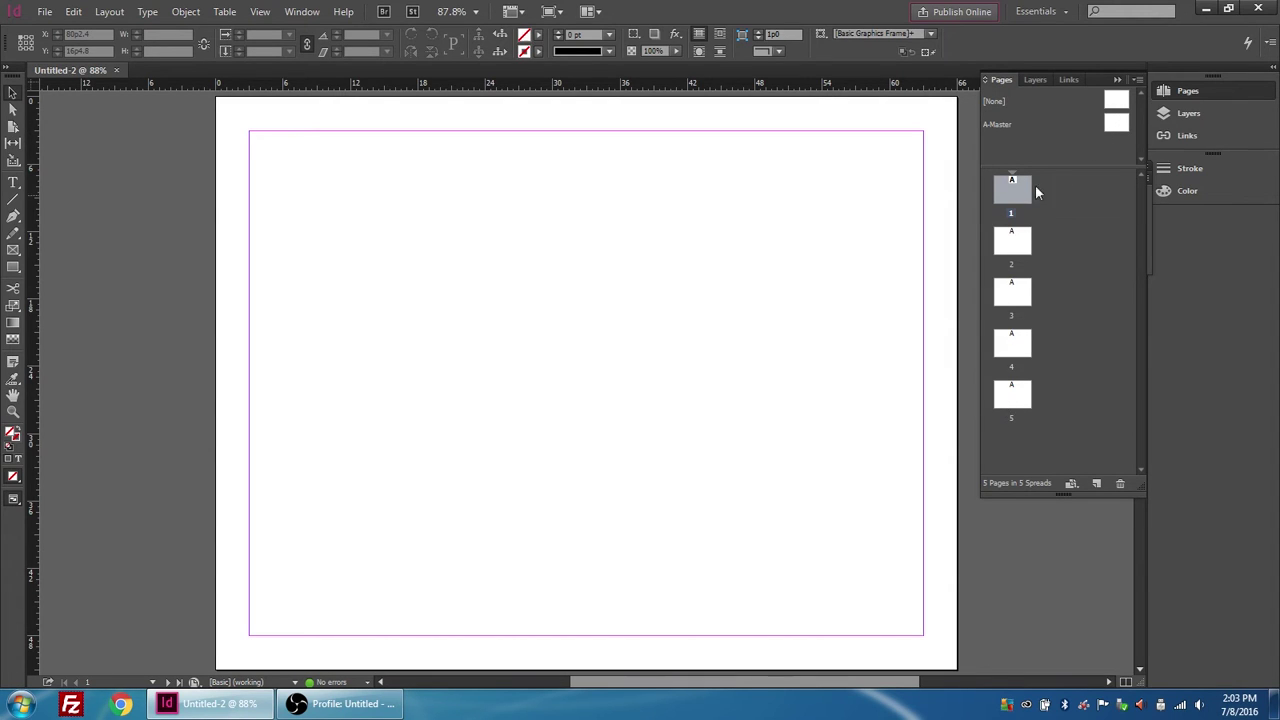
click(1076, 264)
Duplicate the A-Master spread to create a new B-Master.
drag(1035, 213, 1051, 165)
right_click(1103, 134)
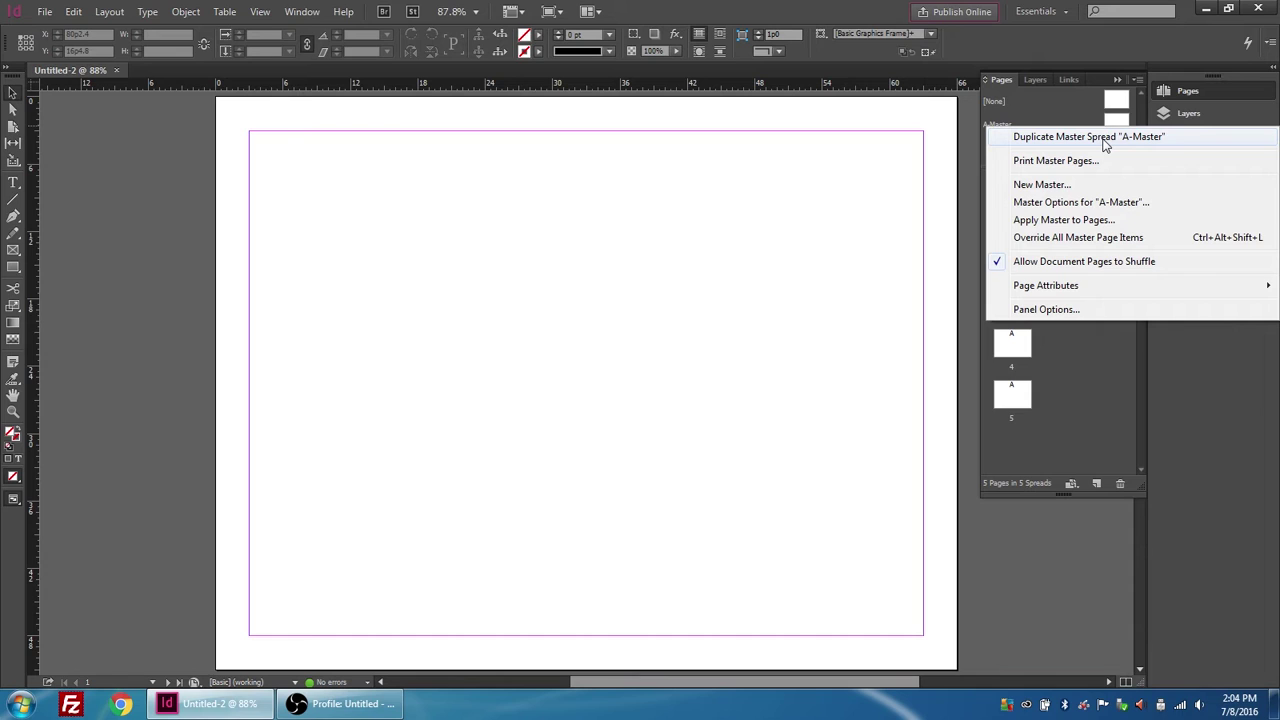
click(1105, 140)
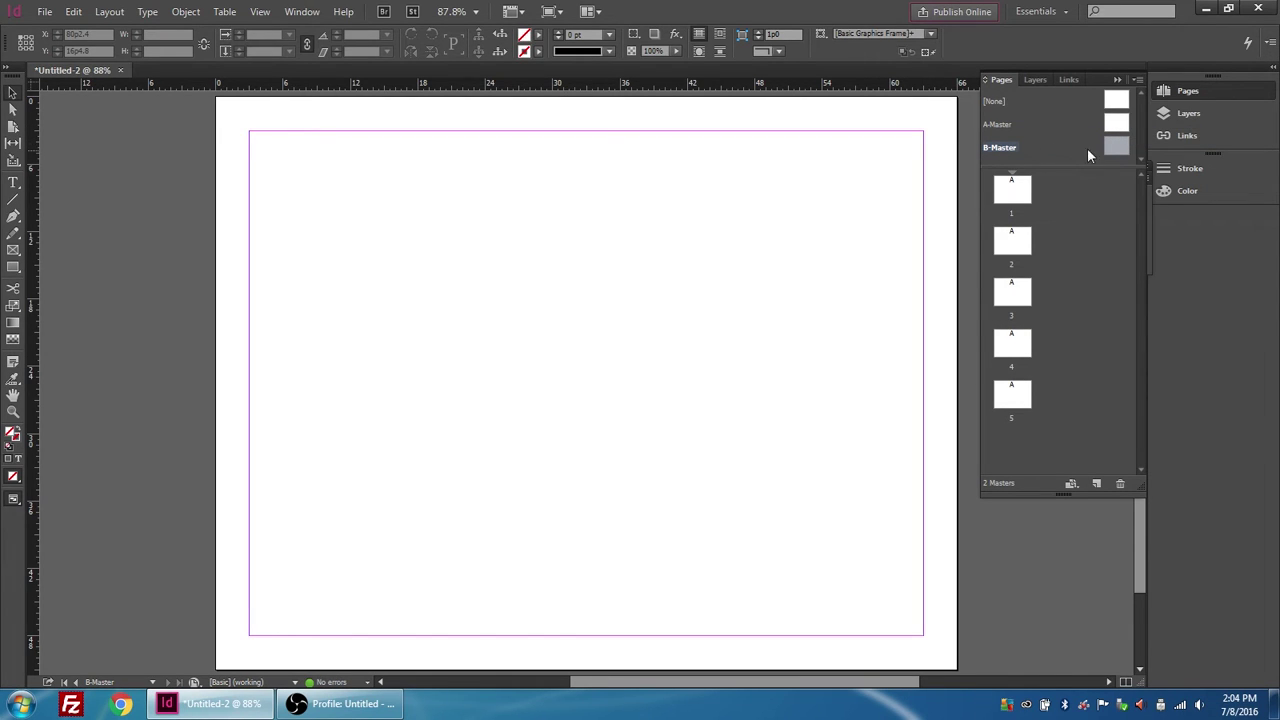
Apply B-Master to pages 2–5, then open A-Master for editing.
drag(1123, 148, 1014, 292)
drag(1115, 148, 1024, 350)
drag(1116, 147, 1006, 396)
click(1118, 127)
double_click(1113, 124)
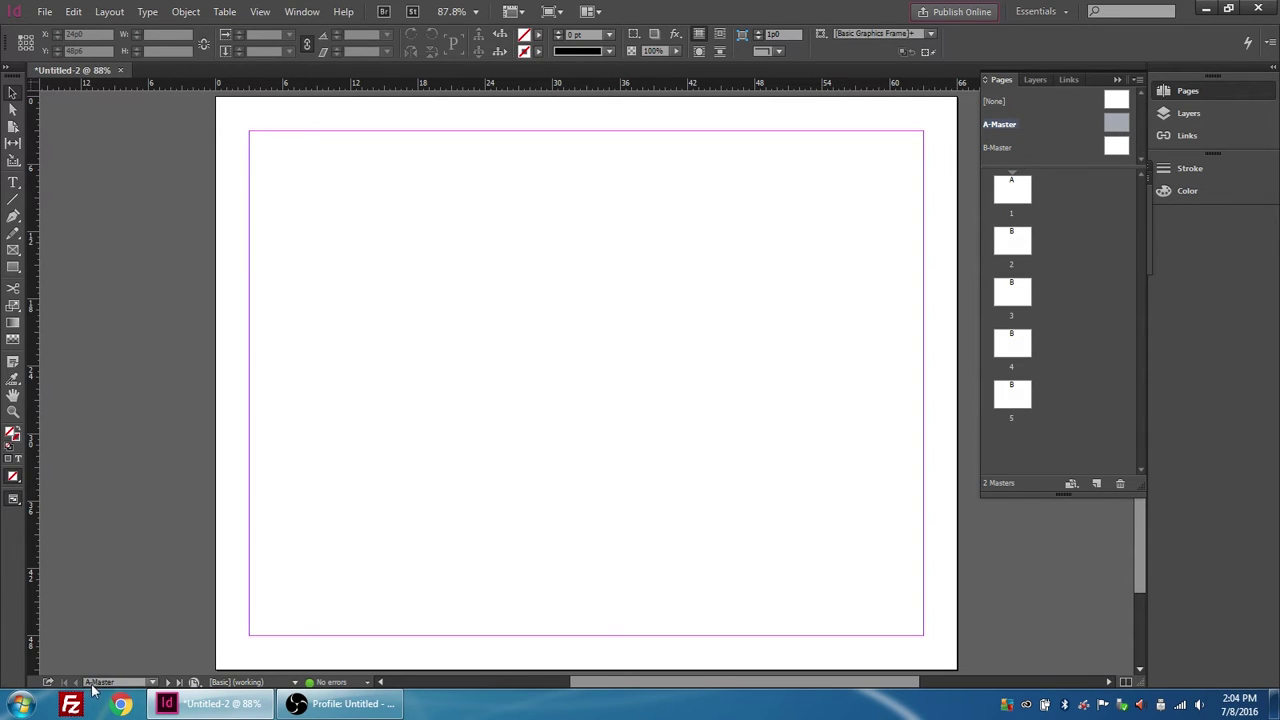
Draw a 66p0 × 51p0 frame covering the A-Master page and show the Gradient panel.
click(14, 270)
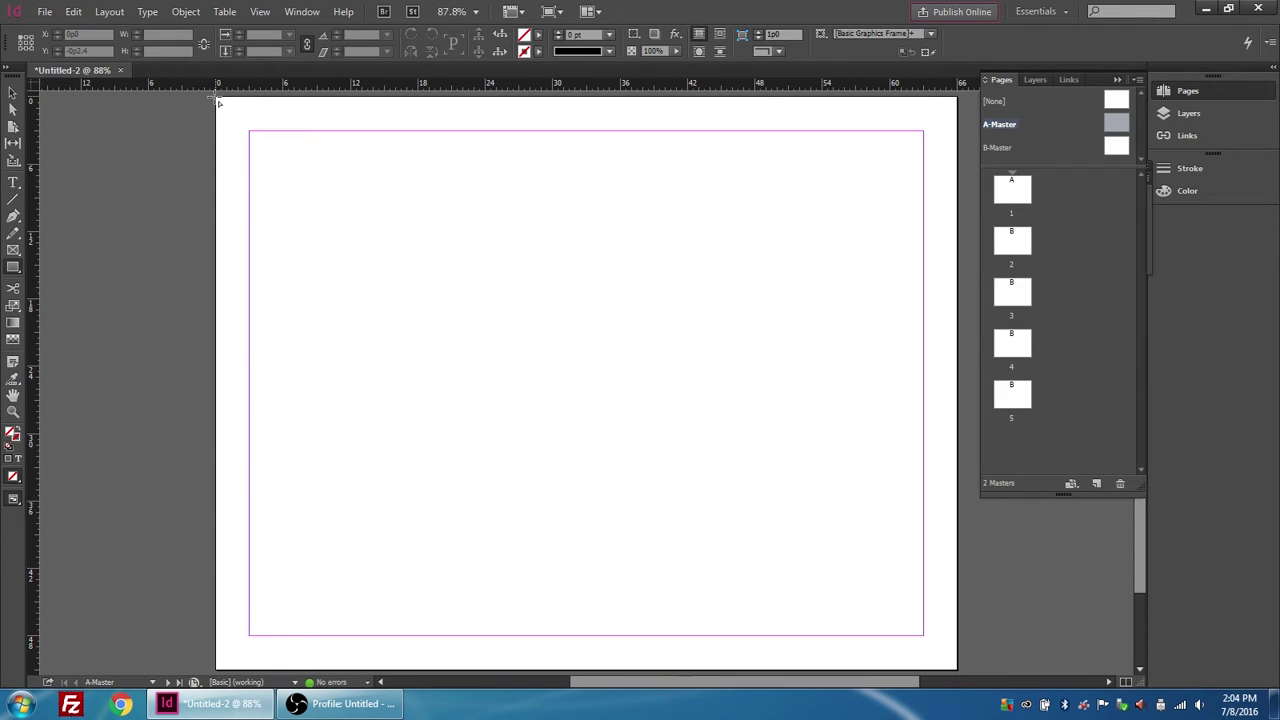
drag(217, 99, 958, 676)
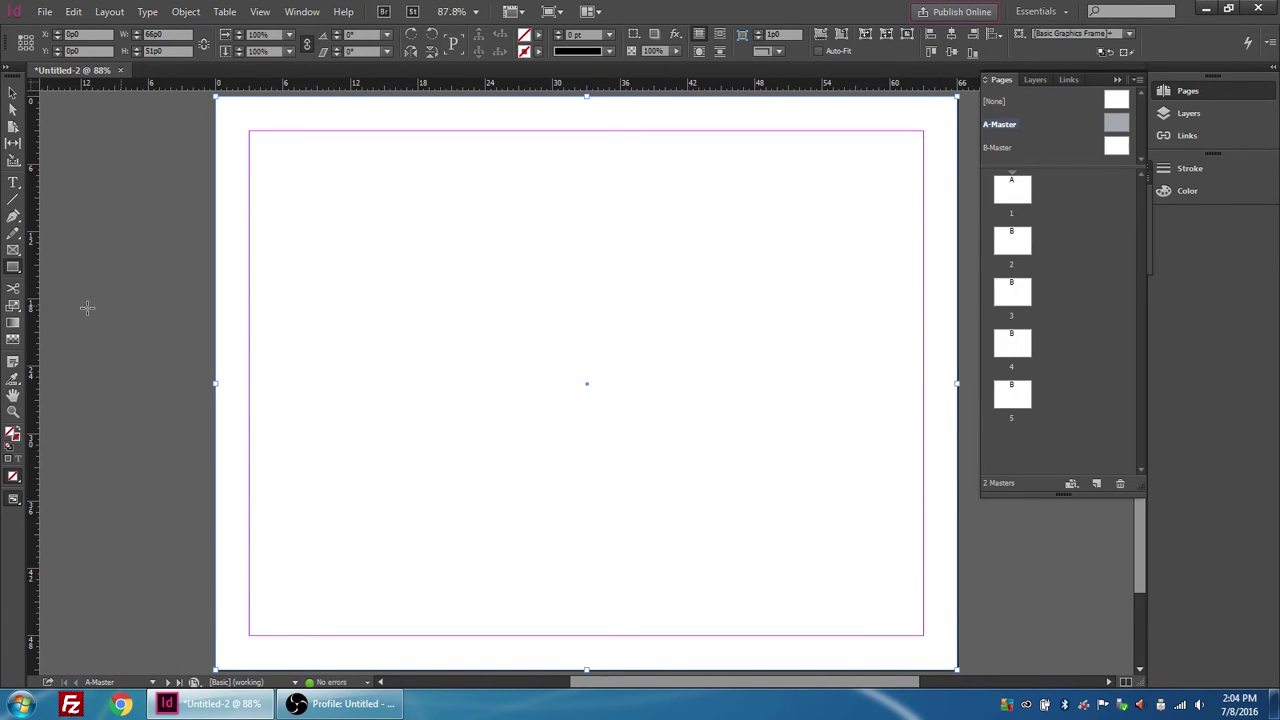
click(13, 324)
click(305, 13)
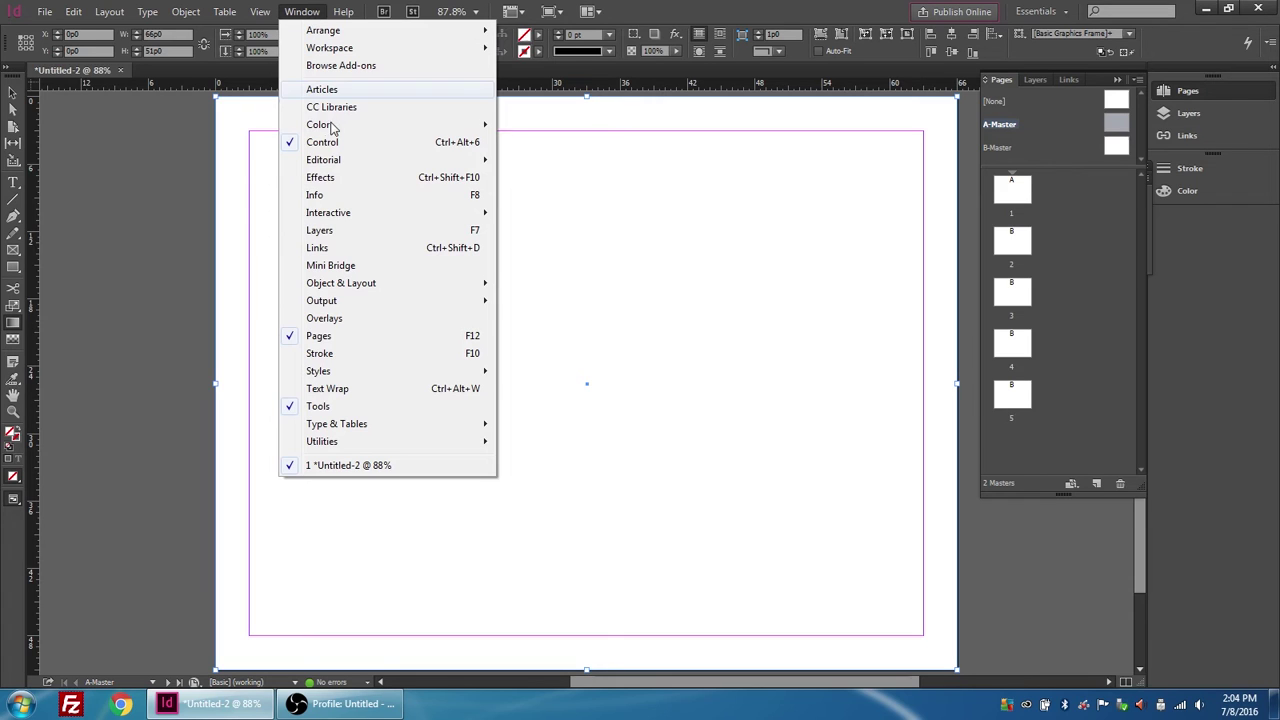
mouse_move(343, 128)
click(537, 160)
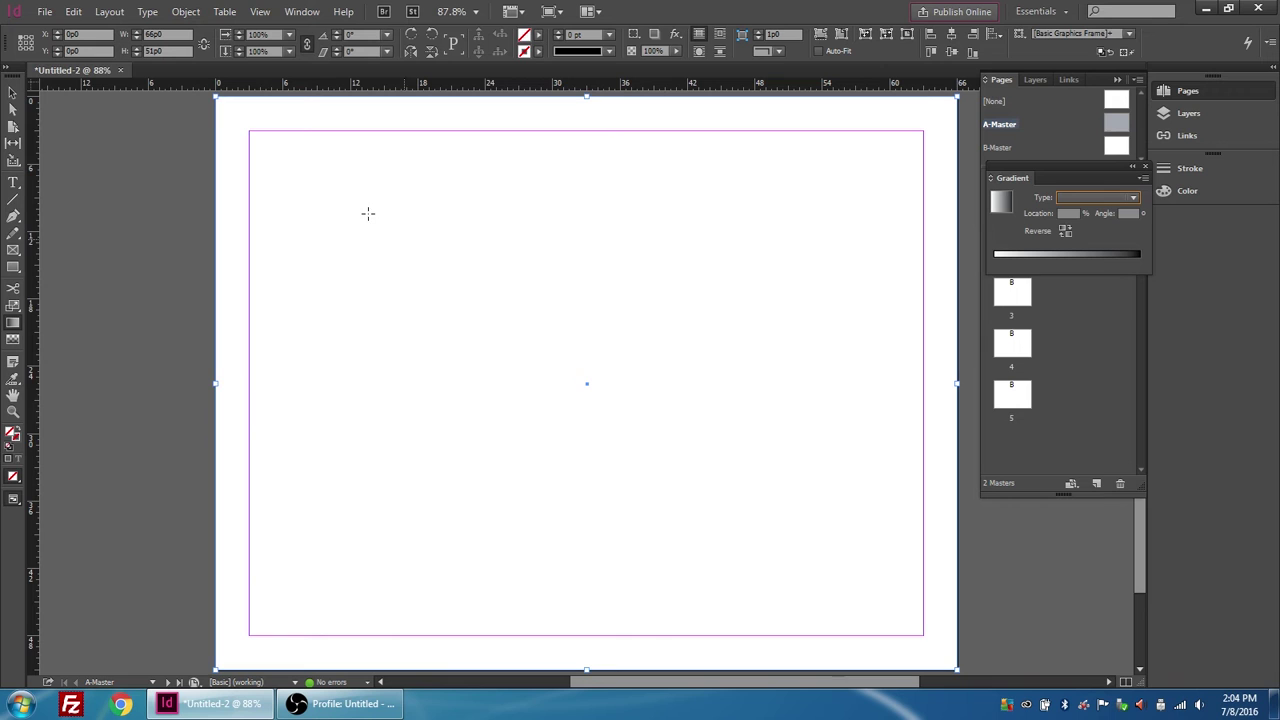
Fill the frame with a white-to-black gradient, set its type to Radial, and select the black end stop.
drag(220, 108, 948, 582)
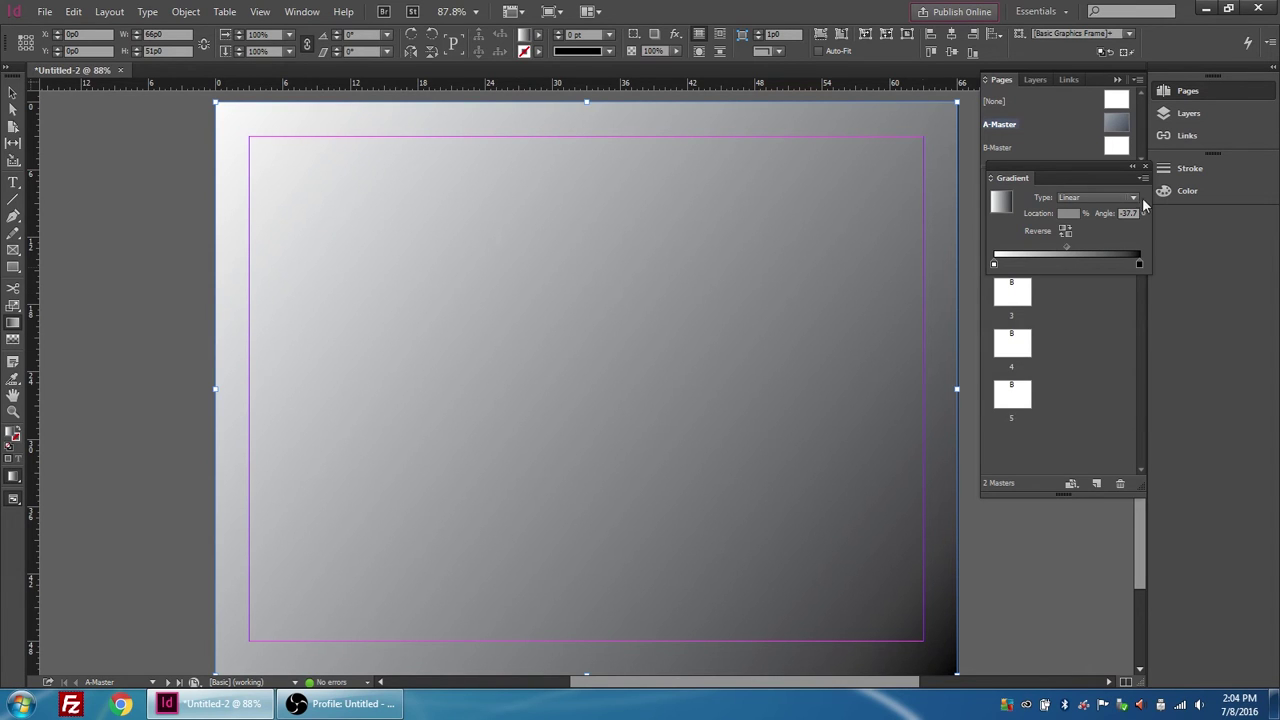
click(1106, 196)
click(1099, 228)
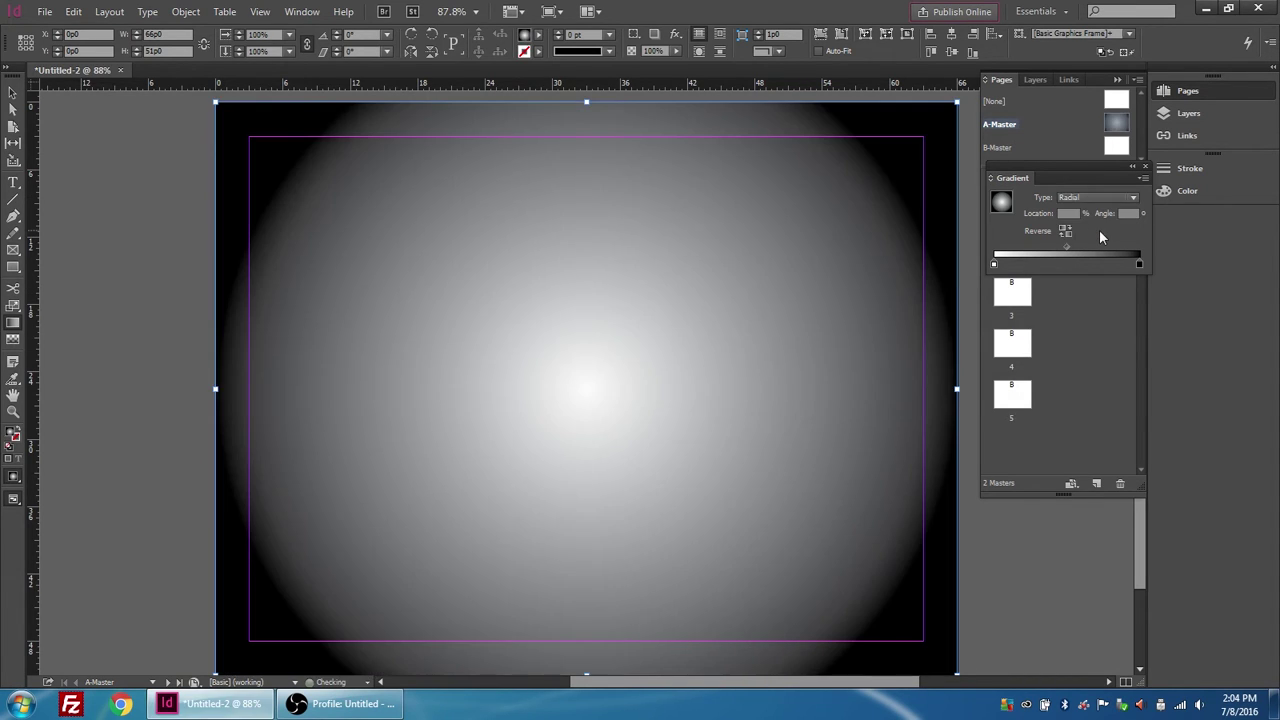
click(1140, 264)
Lighten the gradient's black end stop to a mid grey by raising its lightness.
double_click(13, 435)
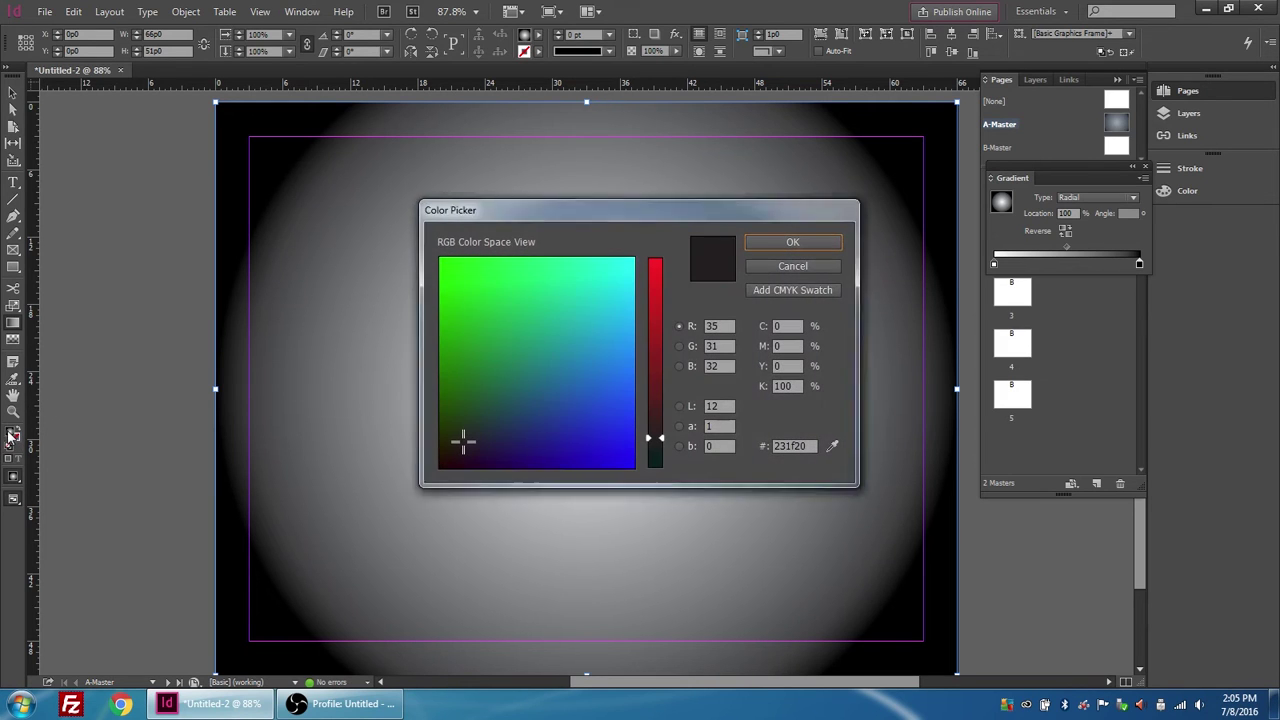
click(679, 366)
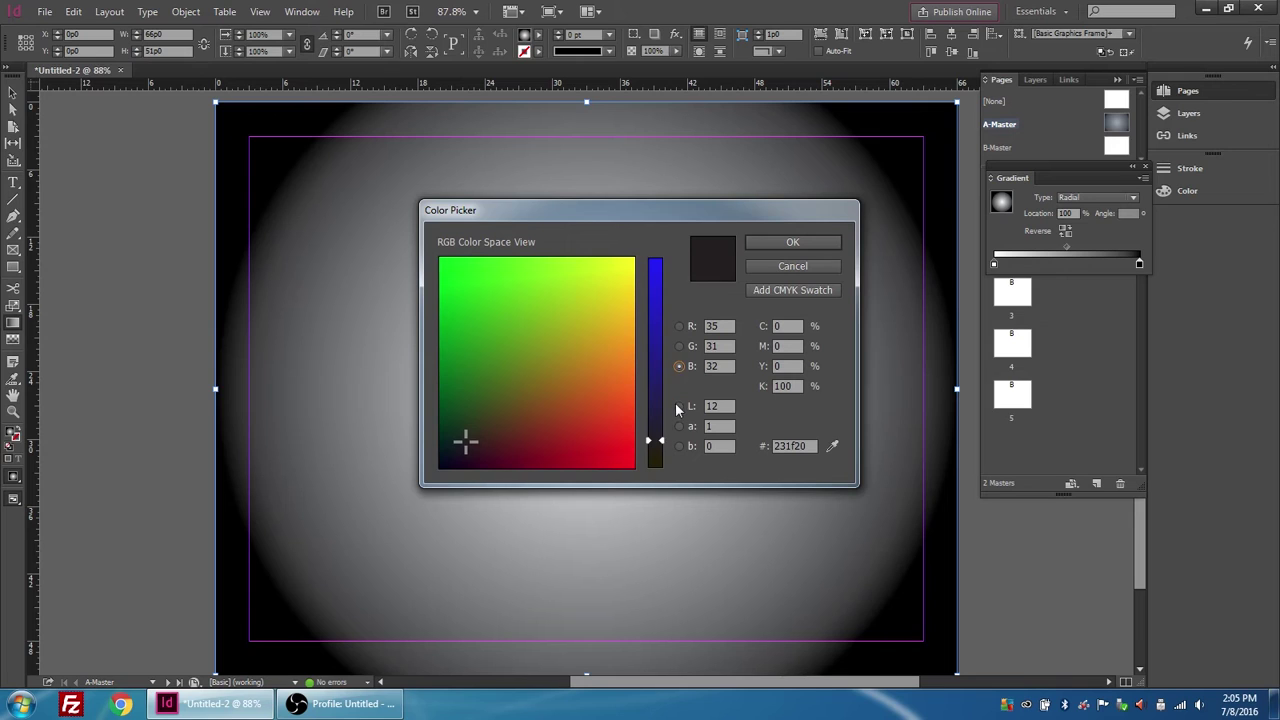
click(678, 407)
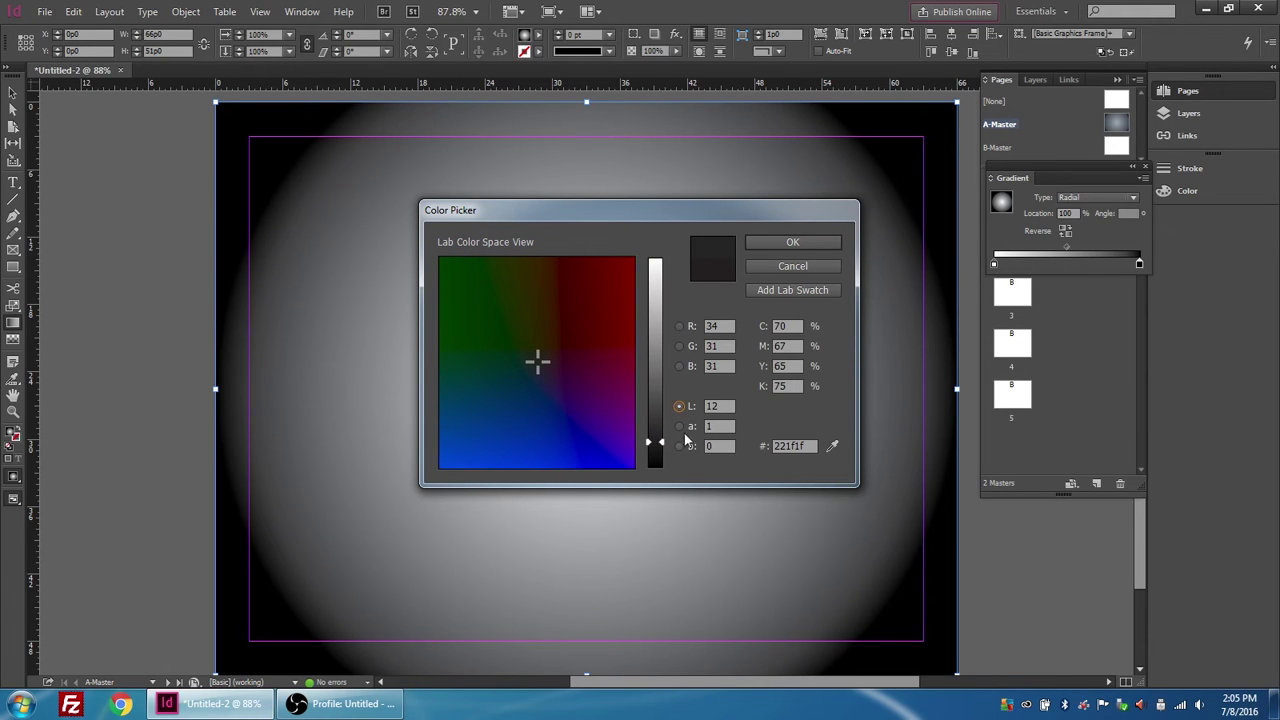
drag(658, 443, 663, 388)
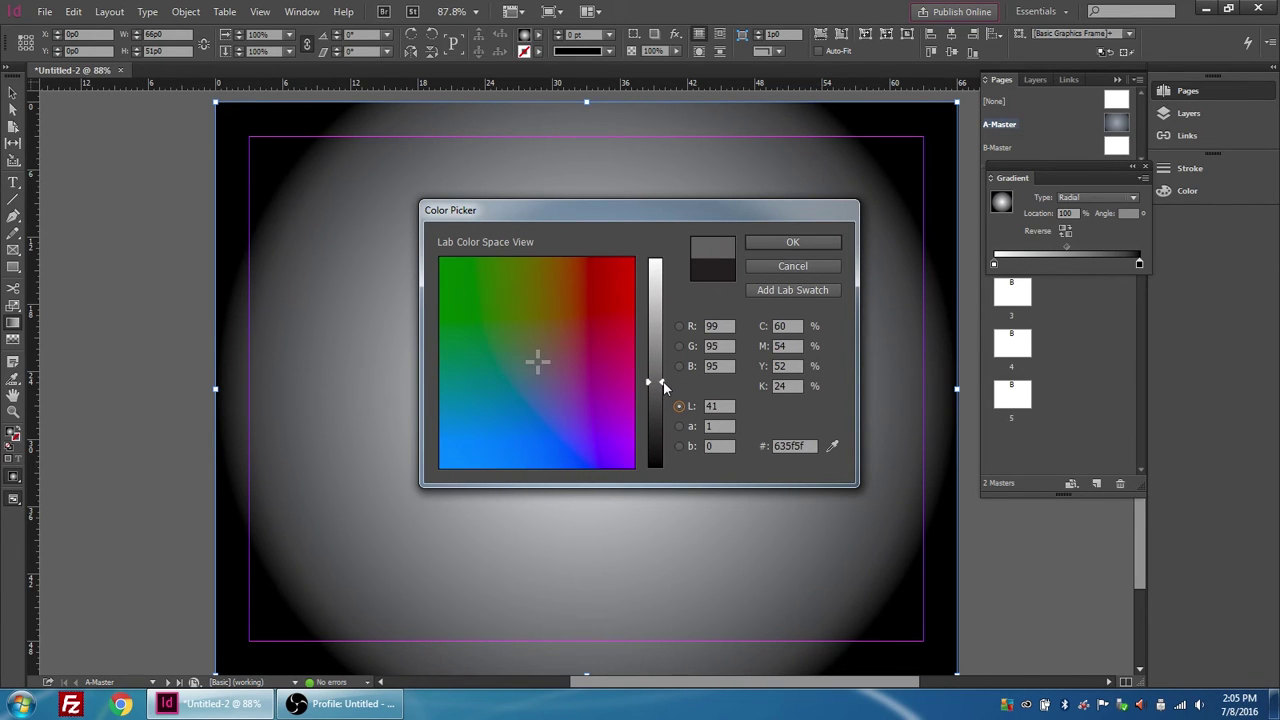
click(805, 241)
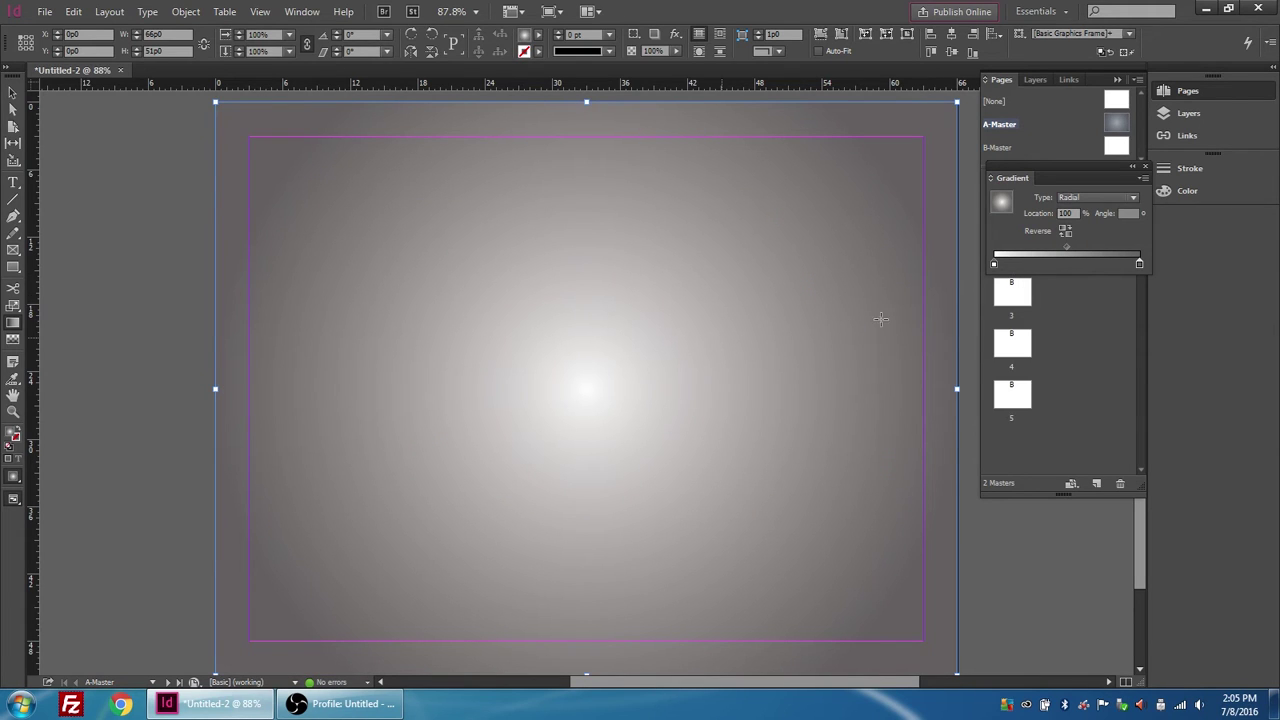
Move the white stop to about 36% and change the end stop to pale grey cecaca.
click(994, 265)
mouse_move(994, 265)
mouse_down()
mouse_move(1051, 264)
mouse_move(994, 263)
mouse_up()
click(1138, 263)
double_click(14, 437)
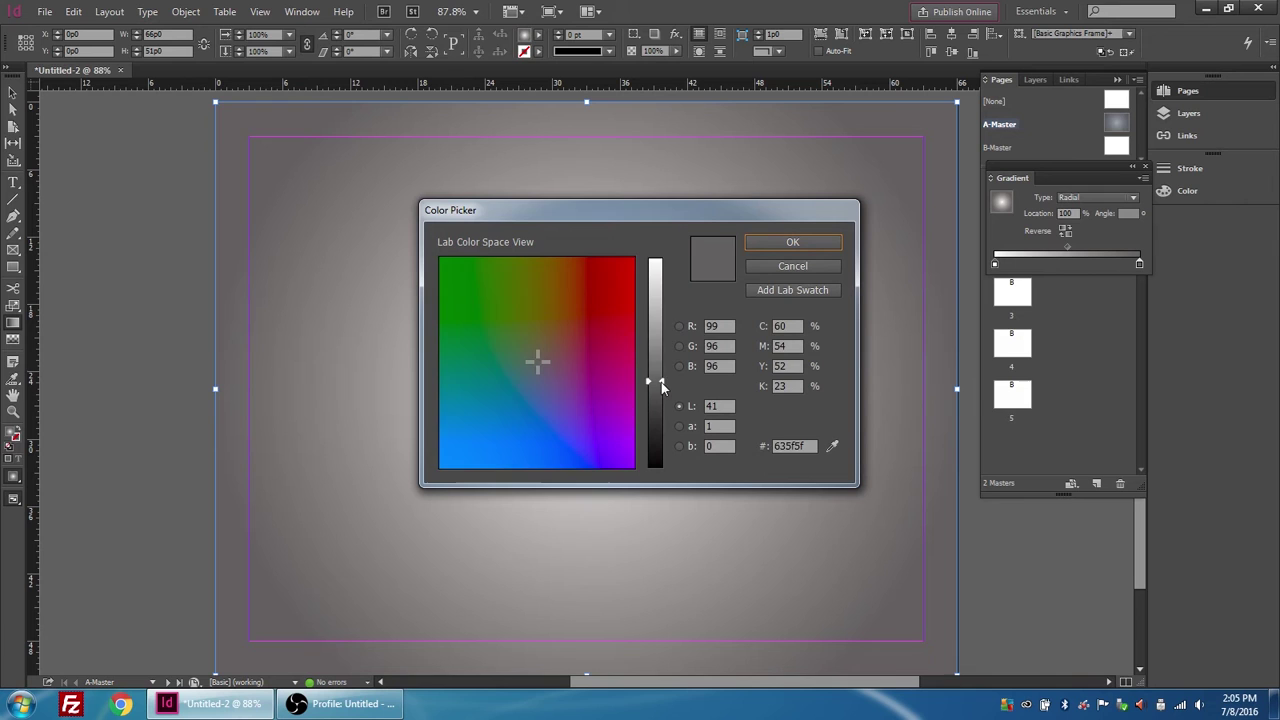
drag(661, 382, 657, 296)
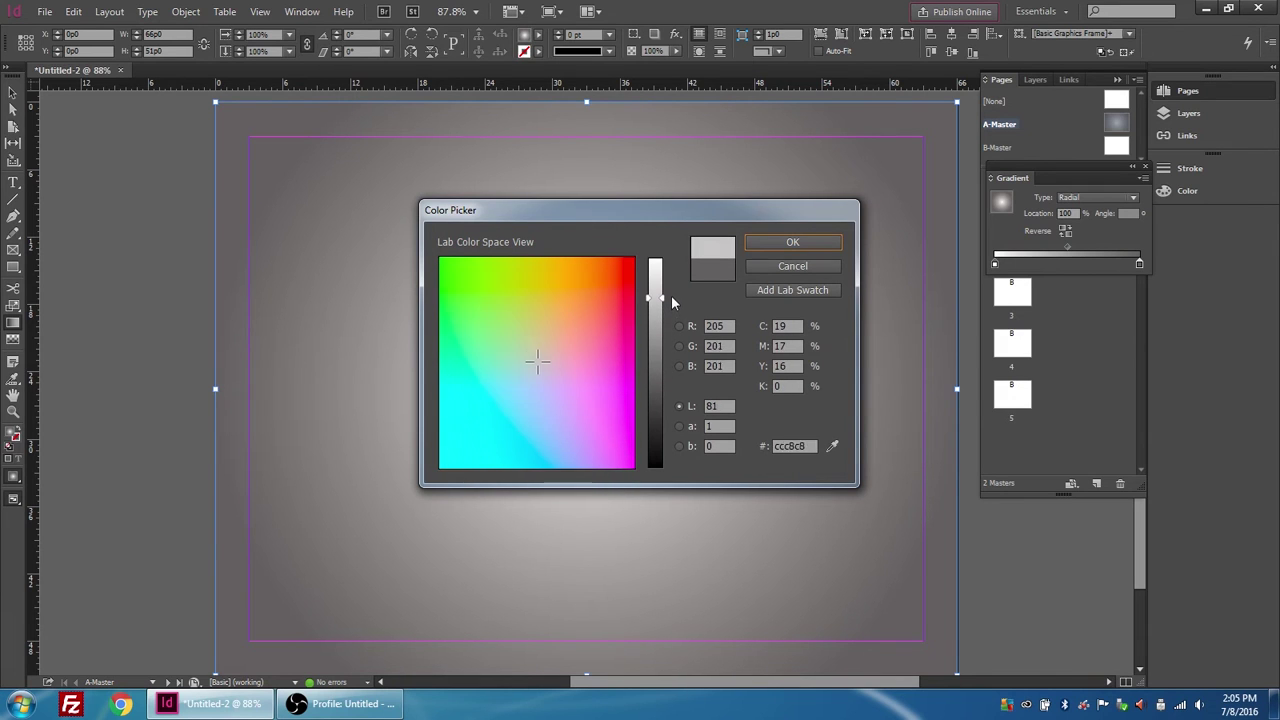
click(820, 244)
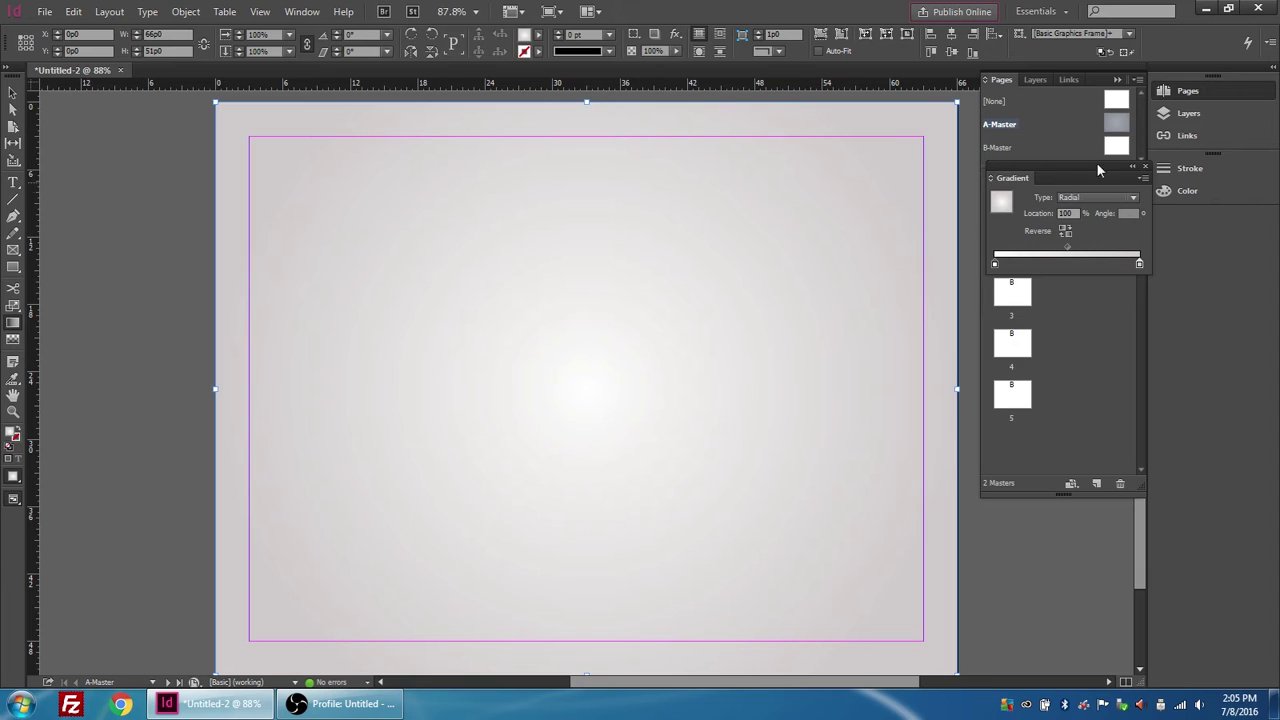
Navigate to page 1, which shows the A-Master pale radial gradient background.
click(1117, 147)
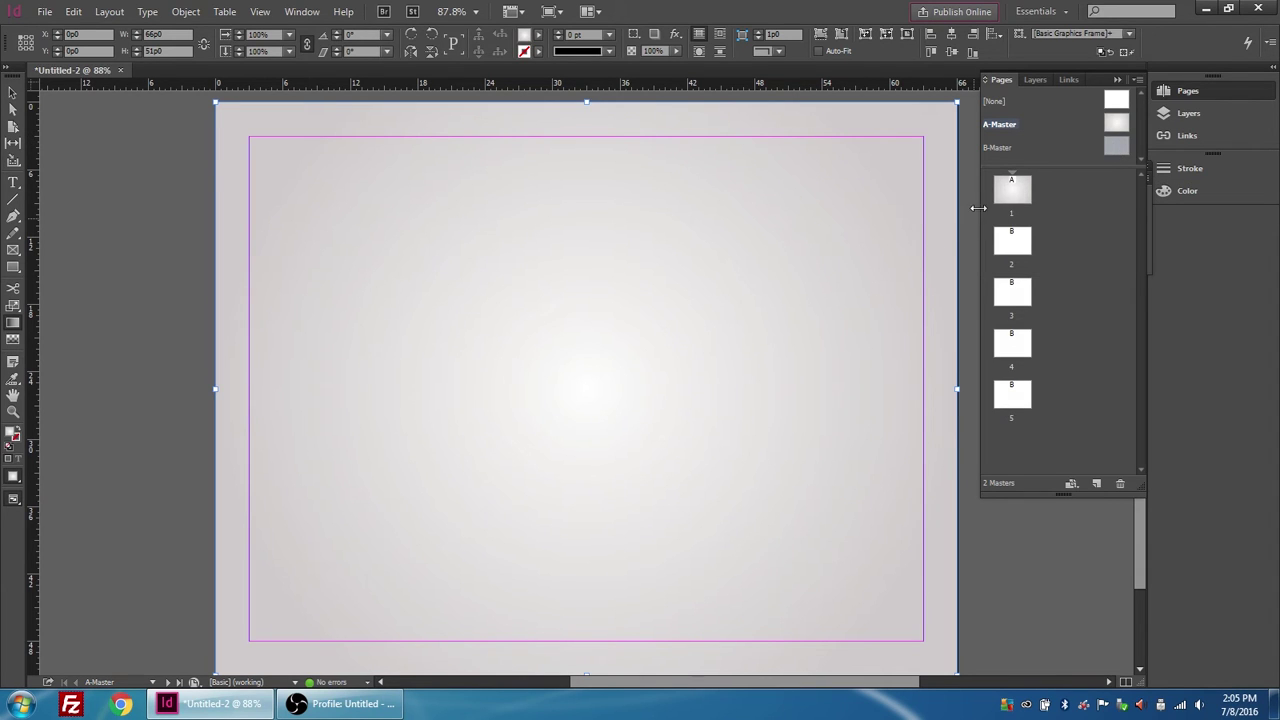
click(1018, 192)
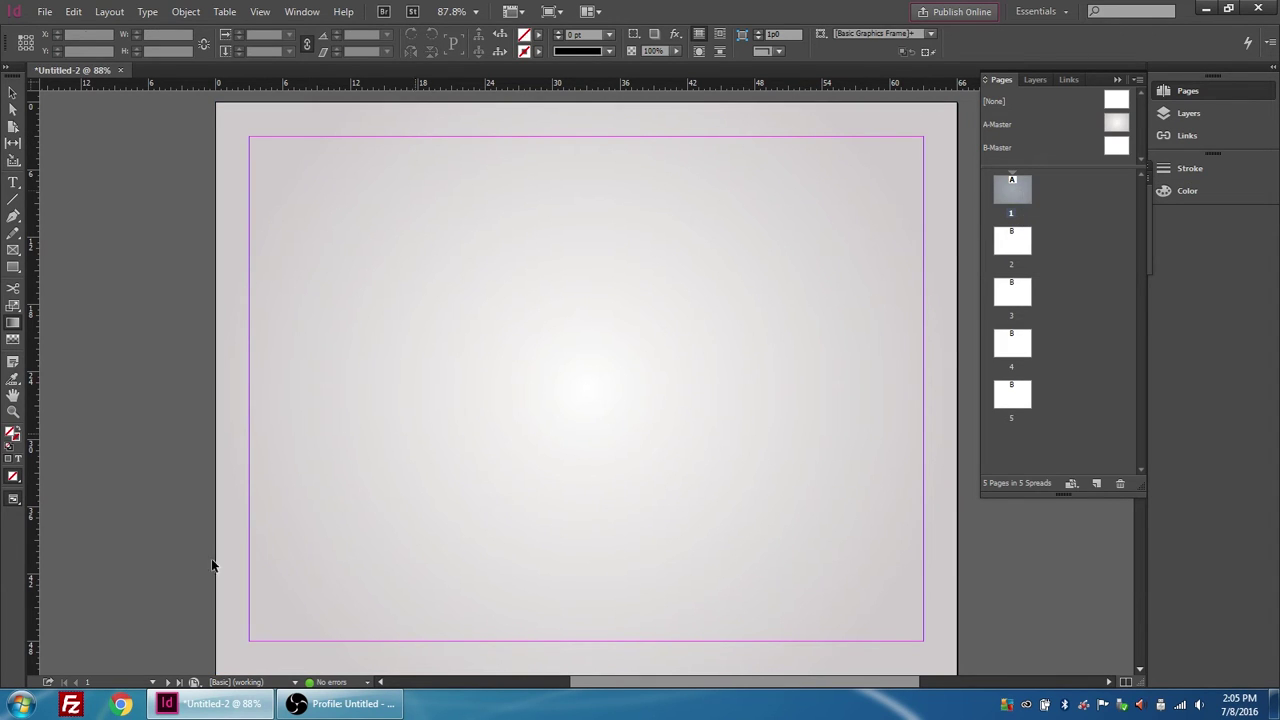
double_click(1011, 244)
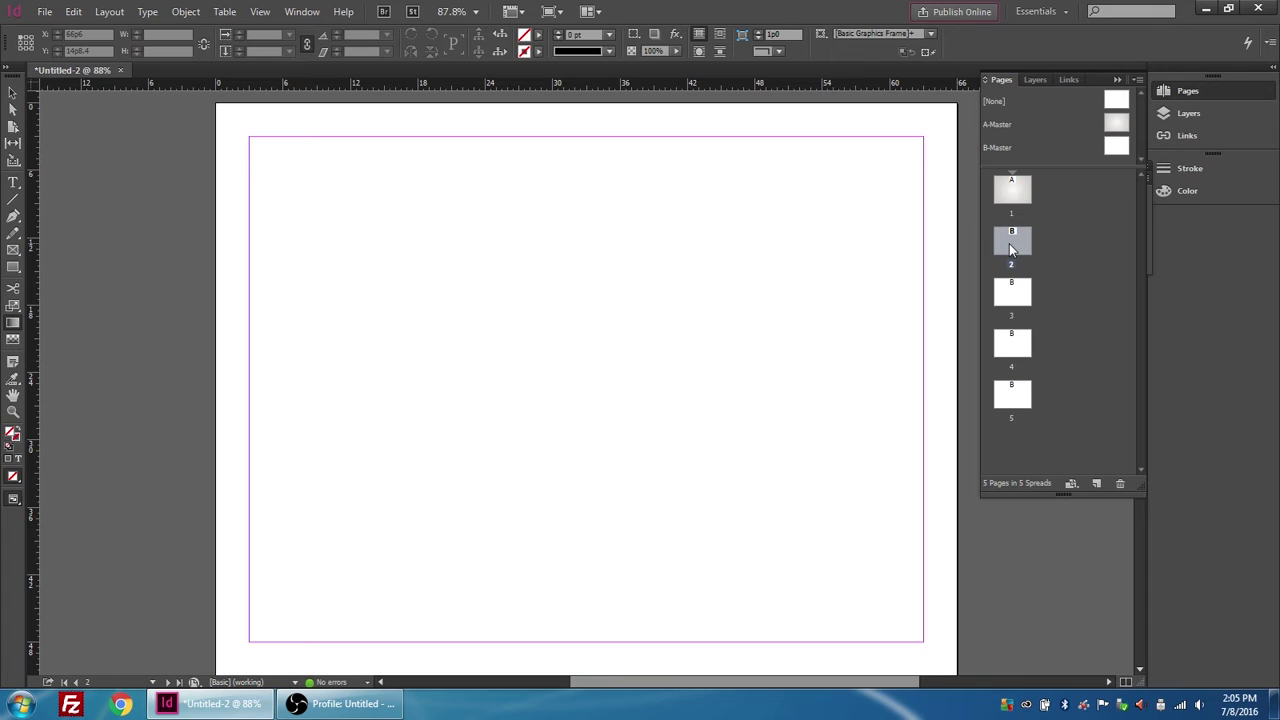
click(1021, 190)
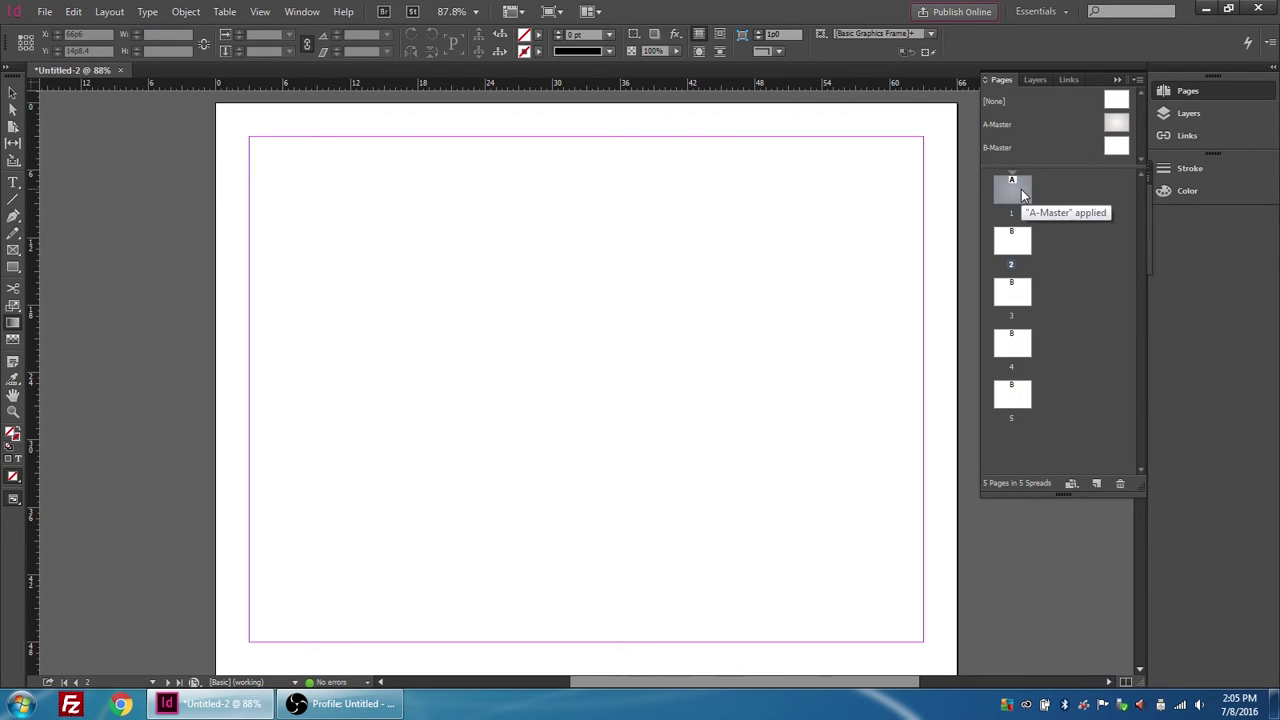
double_click(1021, 189)
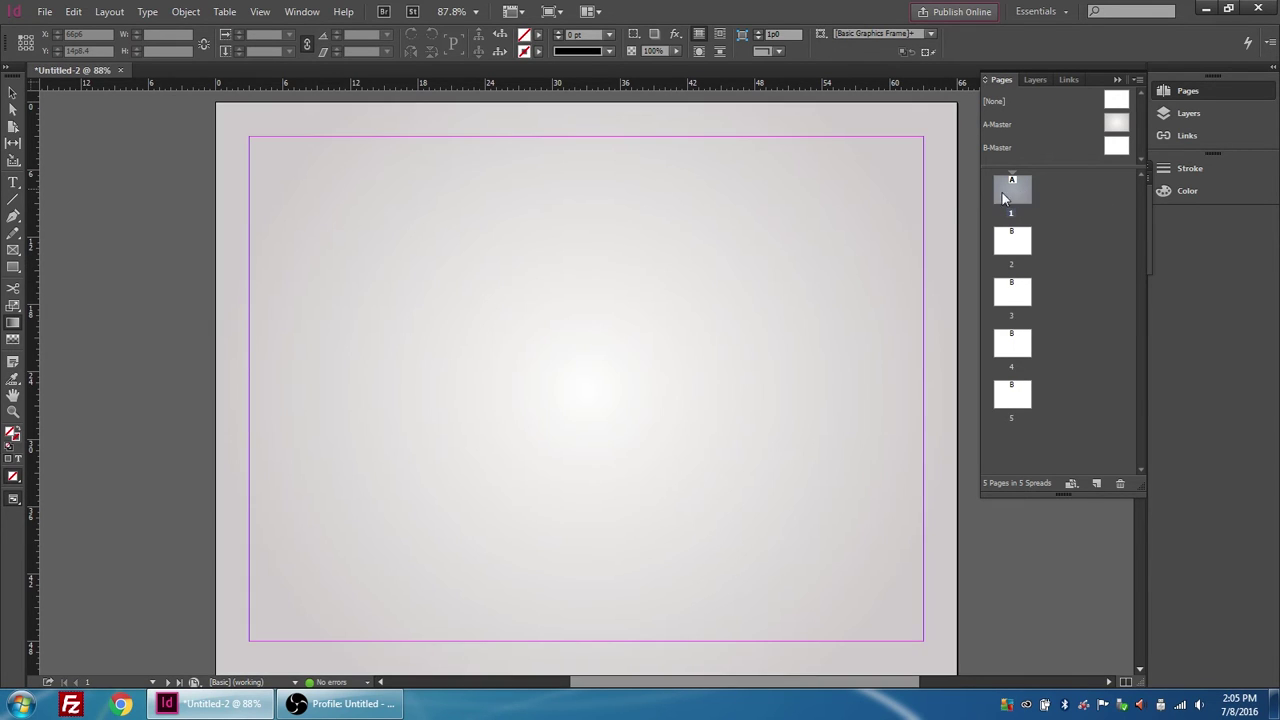
Draw a text frame spanning page 1's margins.
click(12, 183)
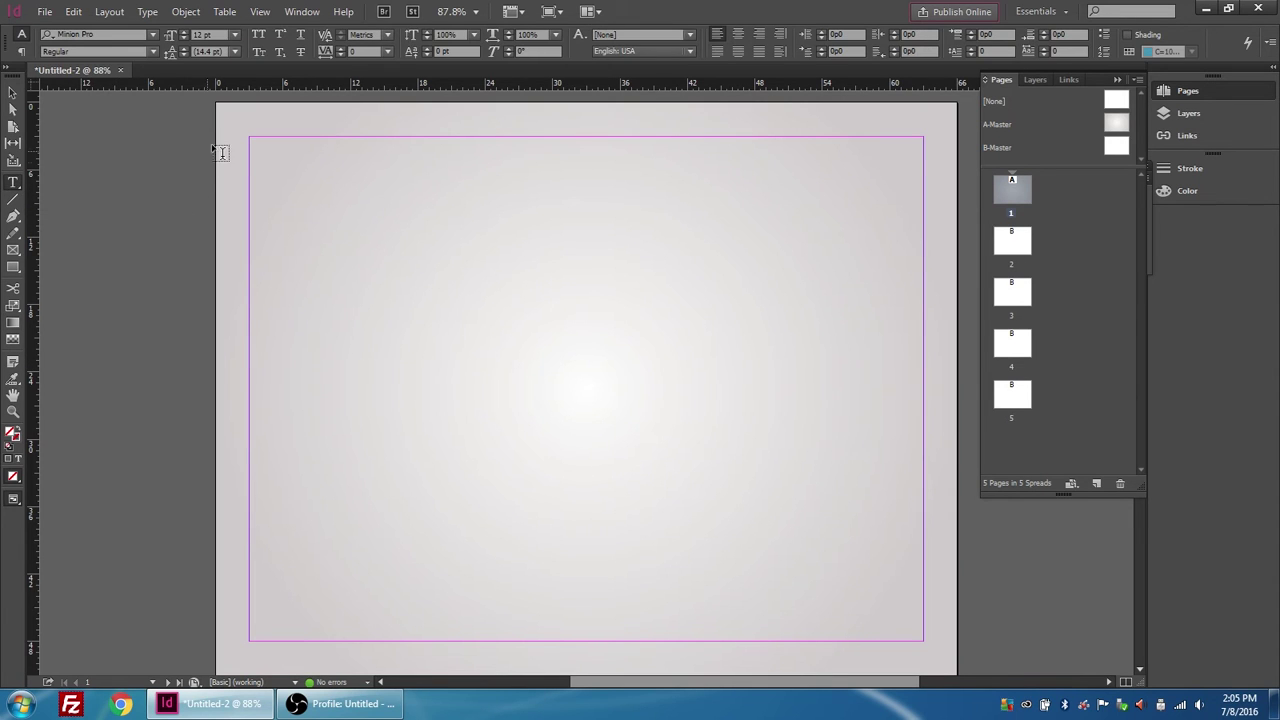
drag(258, 142, 397, 549)
key(super)
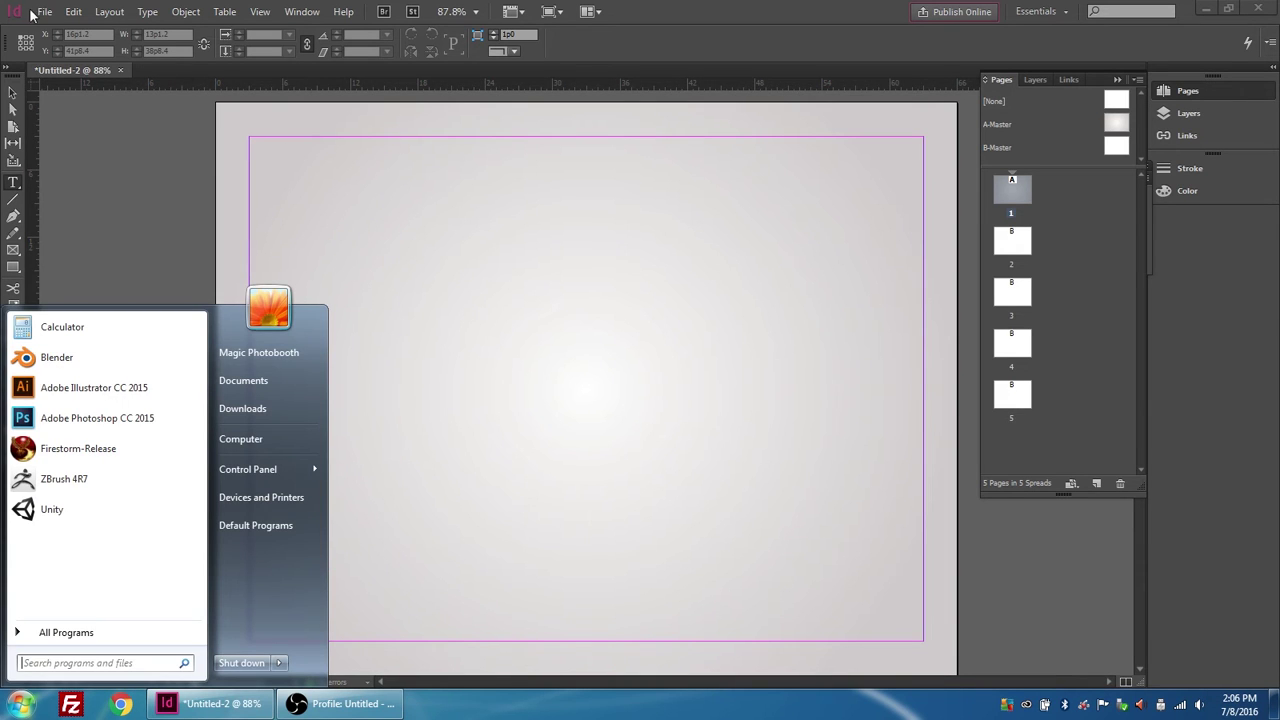
click(33, 14)
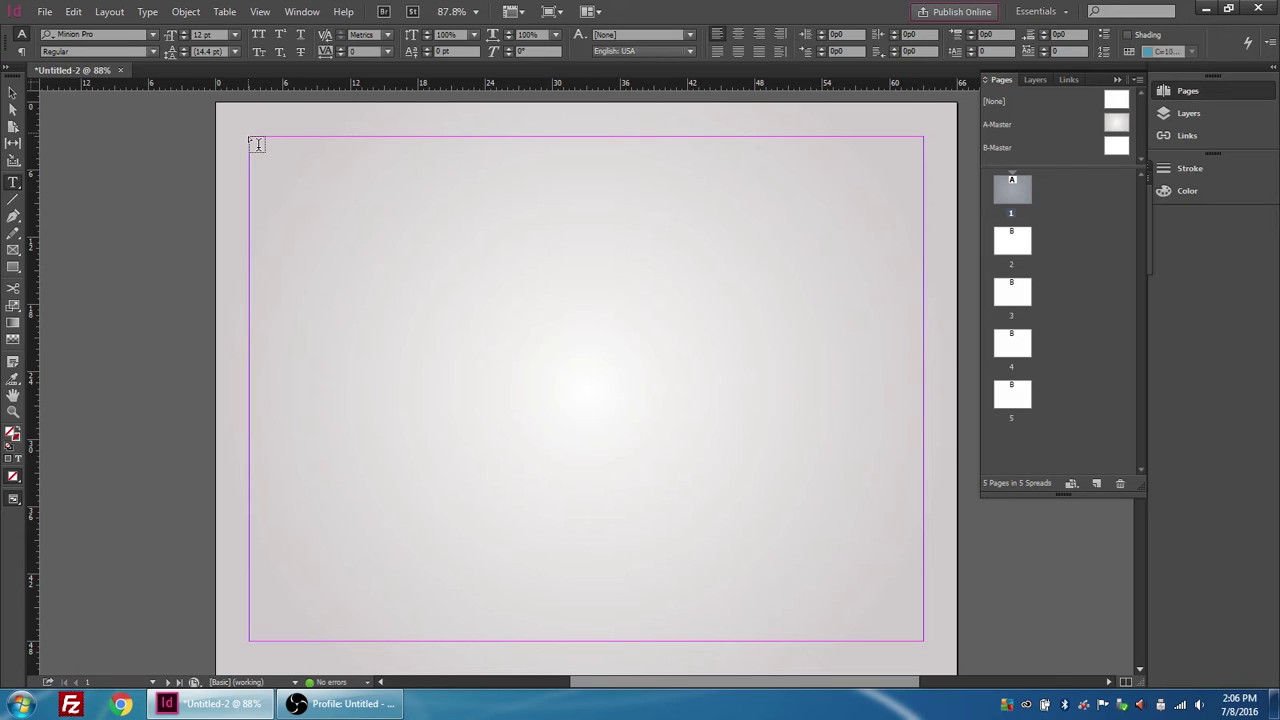
drag(252, 138, 925, 641)
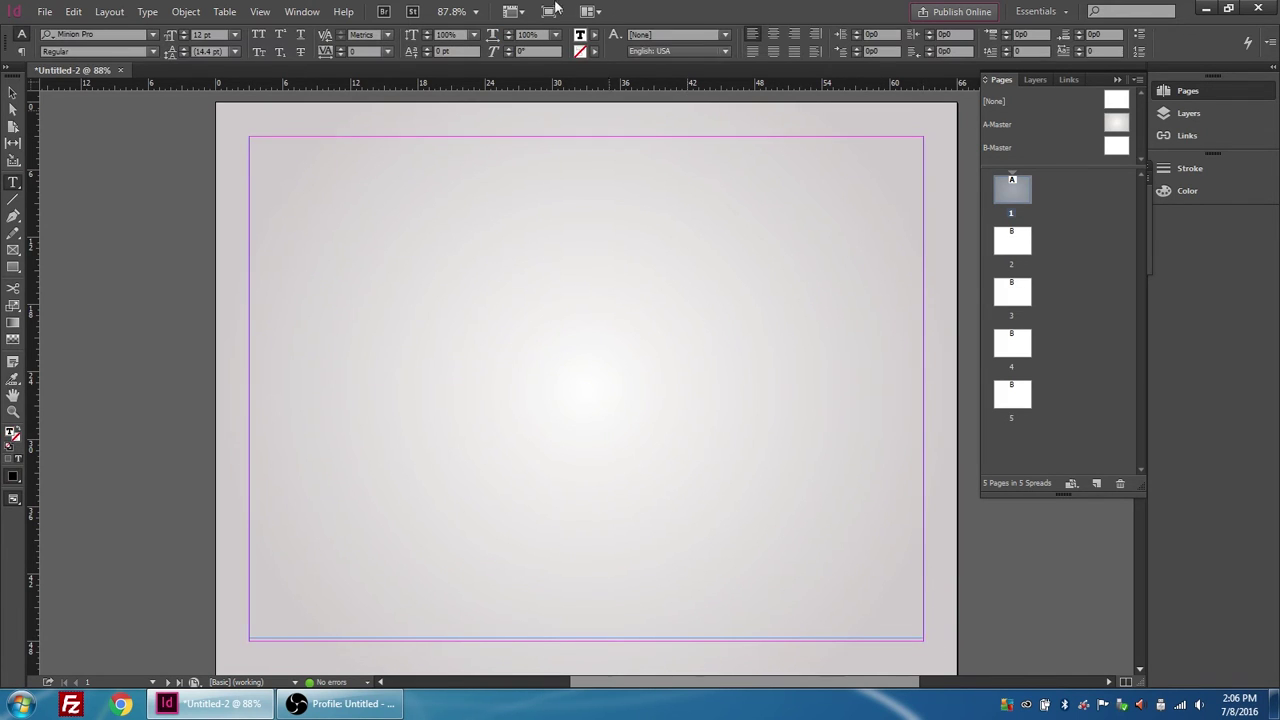
Centre-align the text and set the font to Roboto Slab Bold at 48 pt.
click(773, 35)
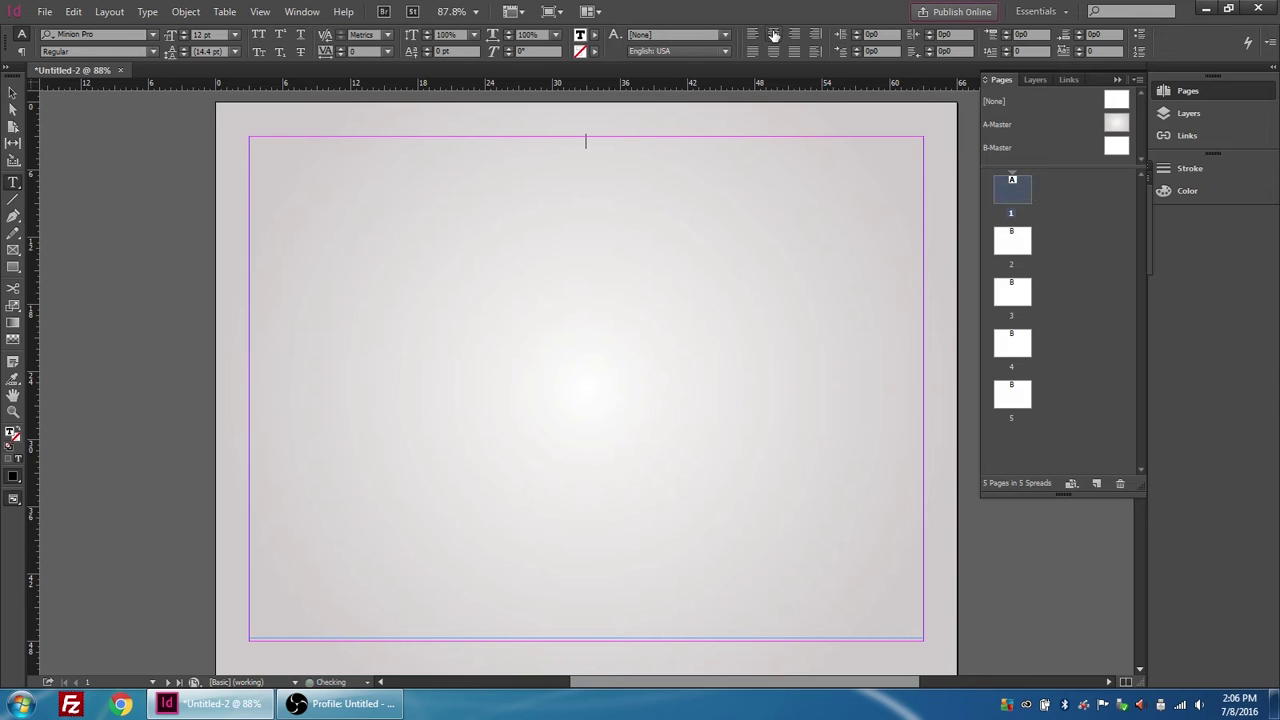
click(100, 35)
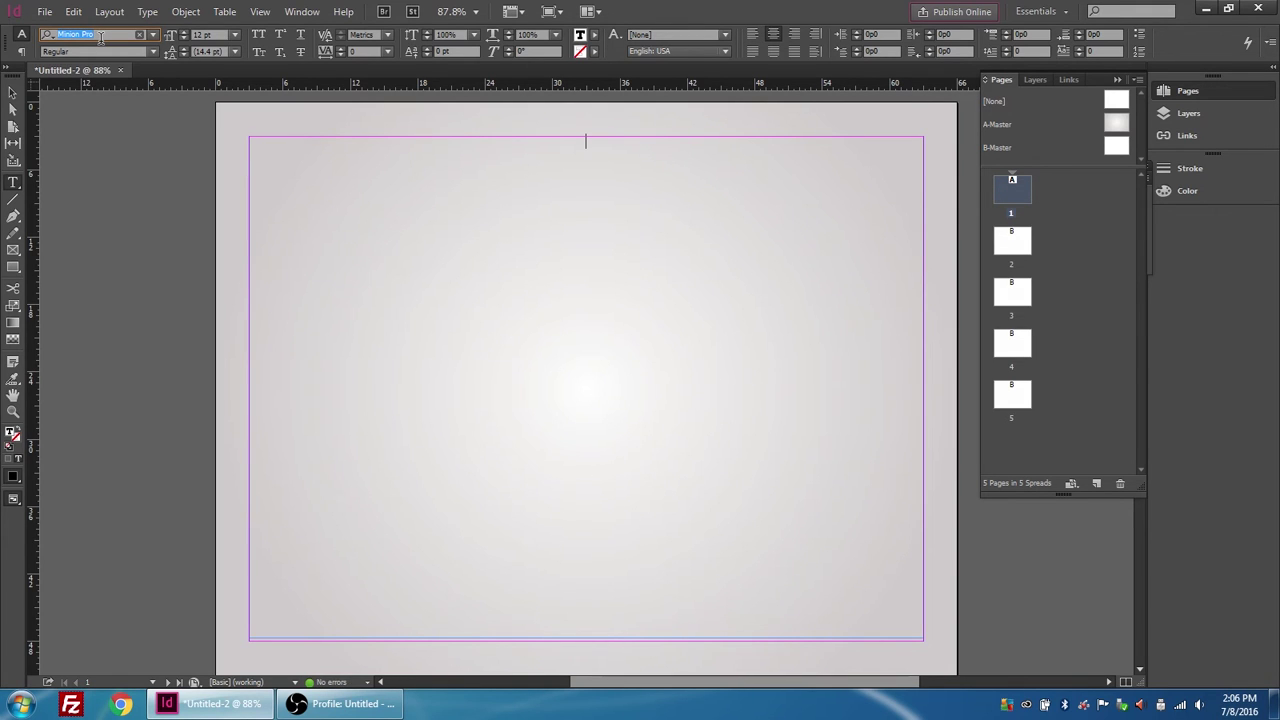
text(roboto)
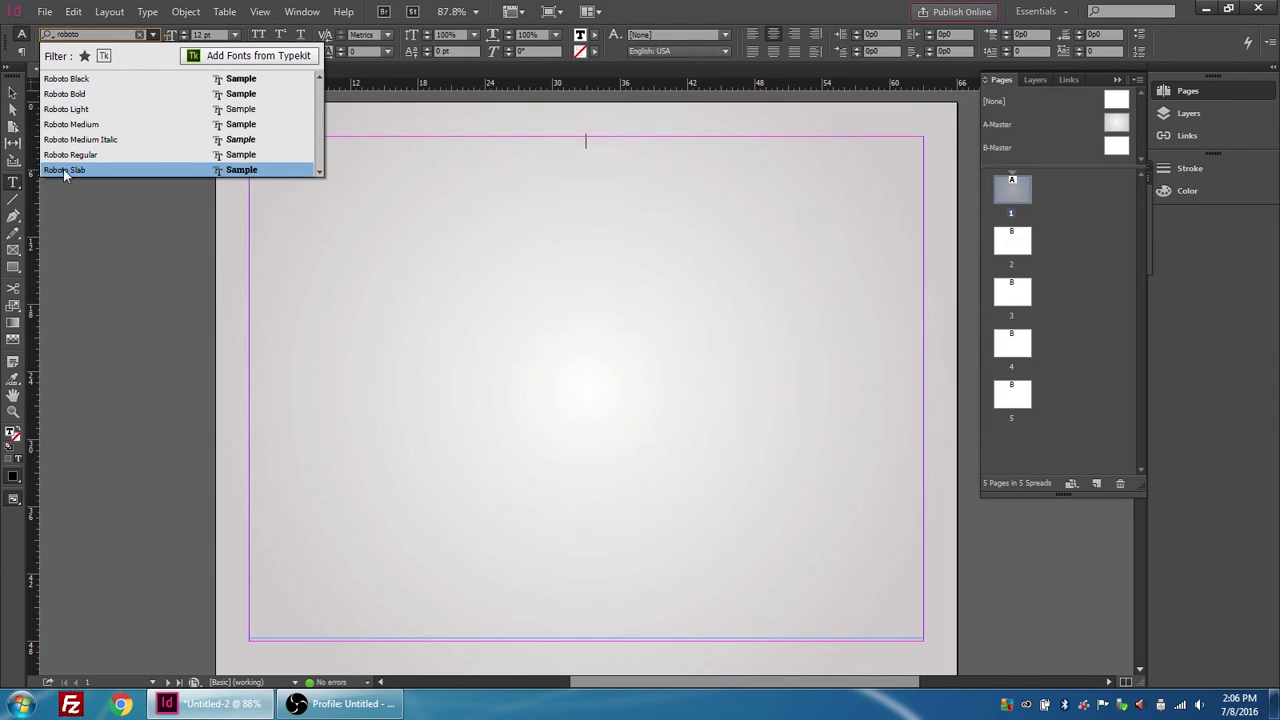
click(63, 169)
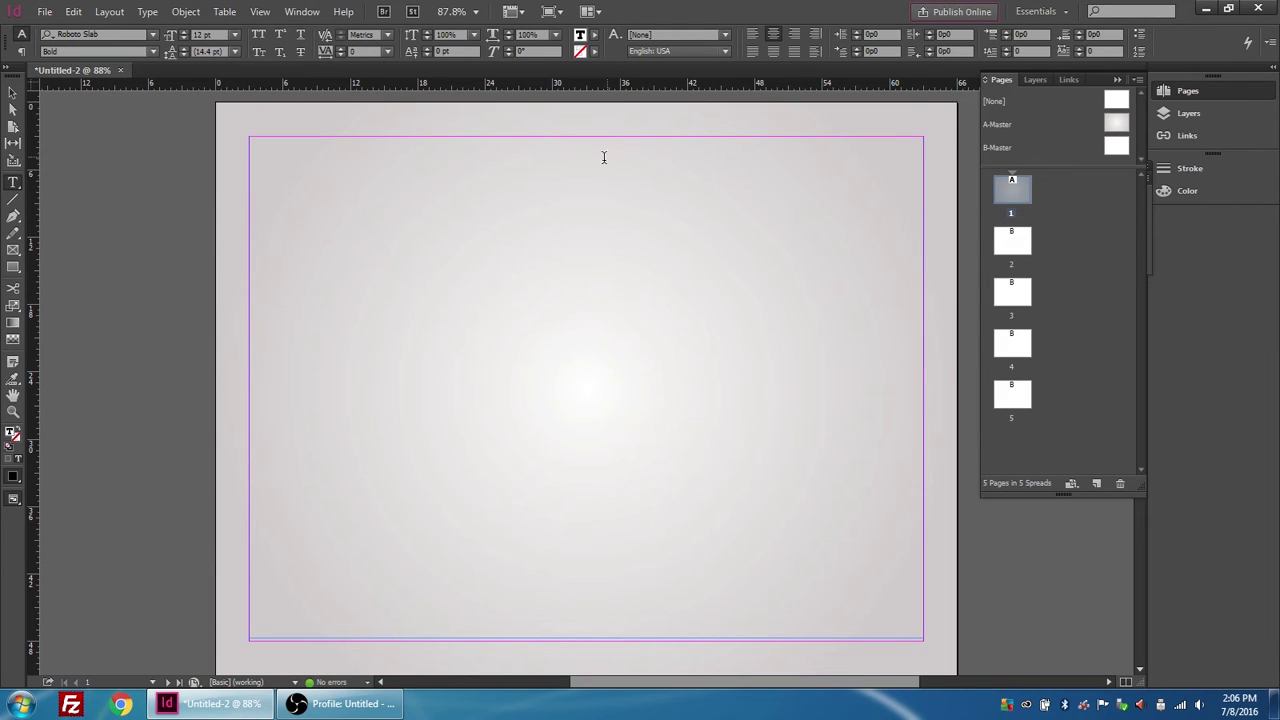
click(234, 34)
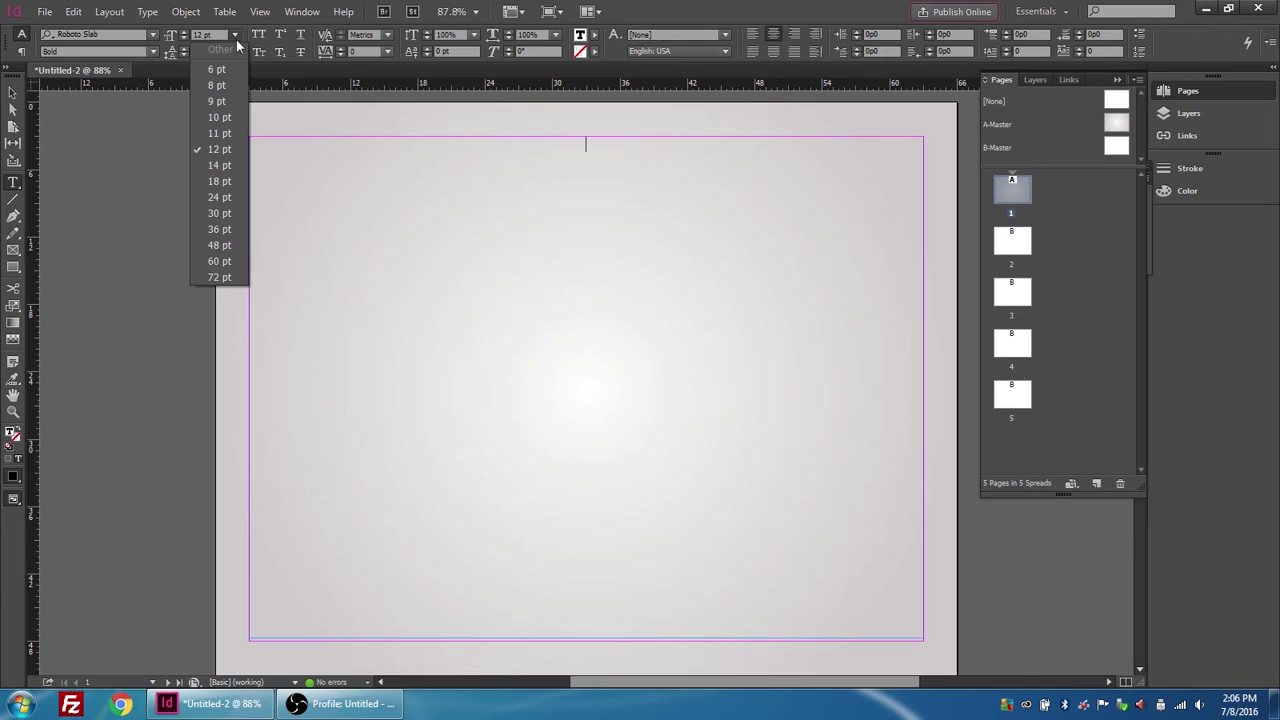
click(219, 245)
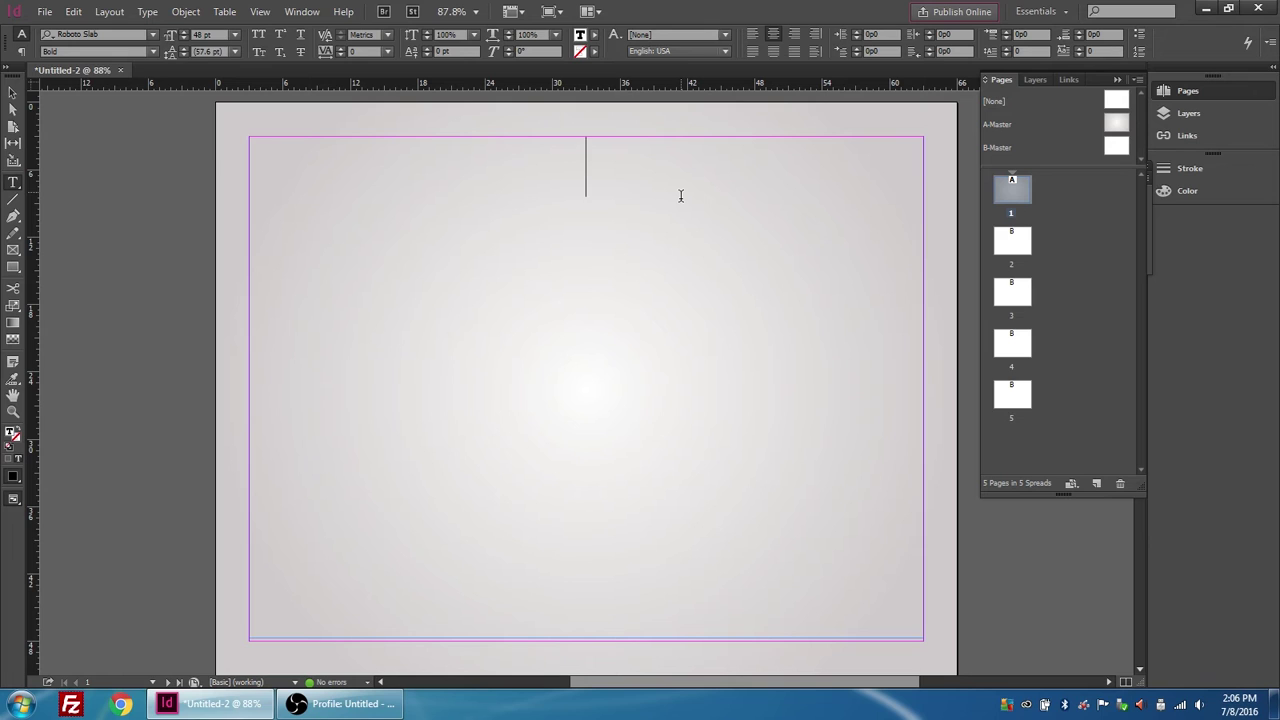
Type the heading 'DIGITAL STRATEGY', correcting a typo along the way.
text(DIGITOA)
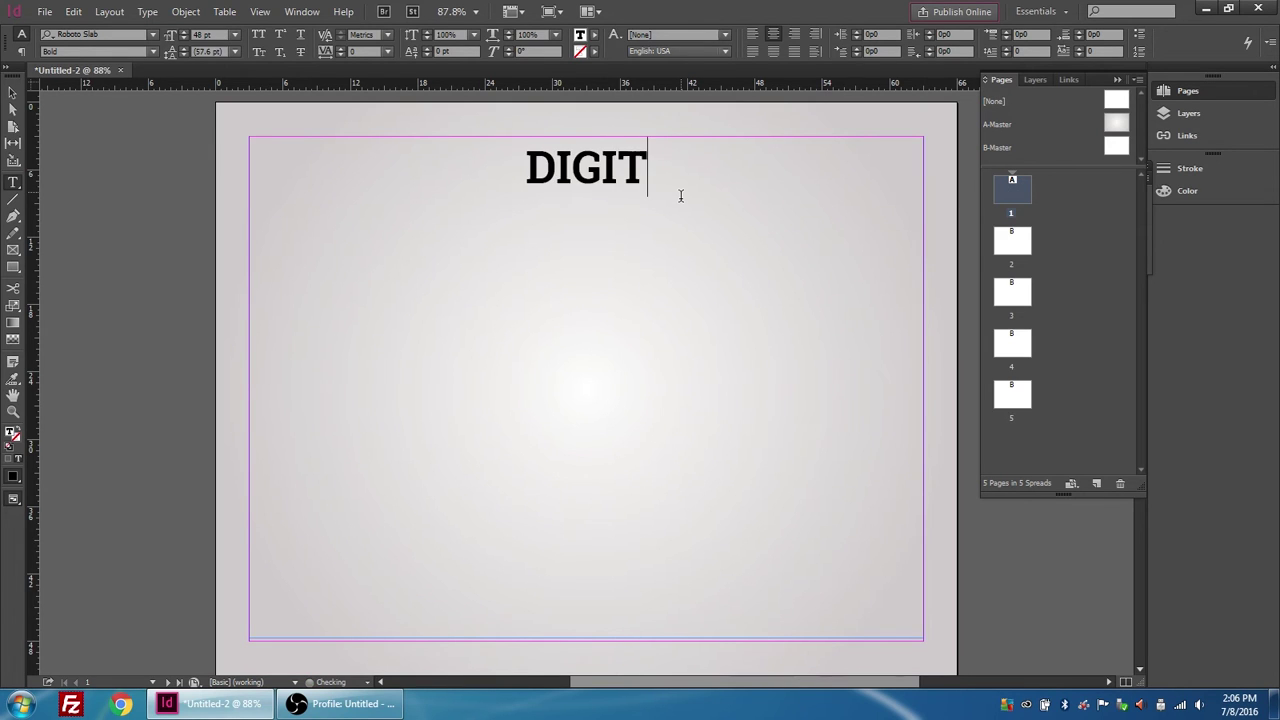
key(BackSpace)
key(BackSpace)
text(AL ST)
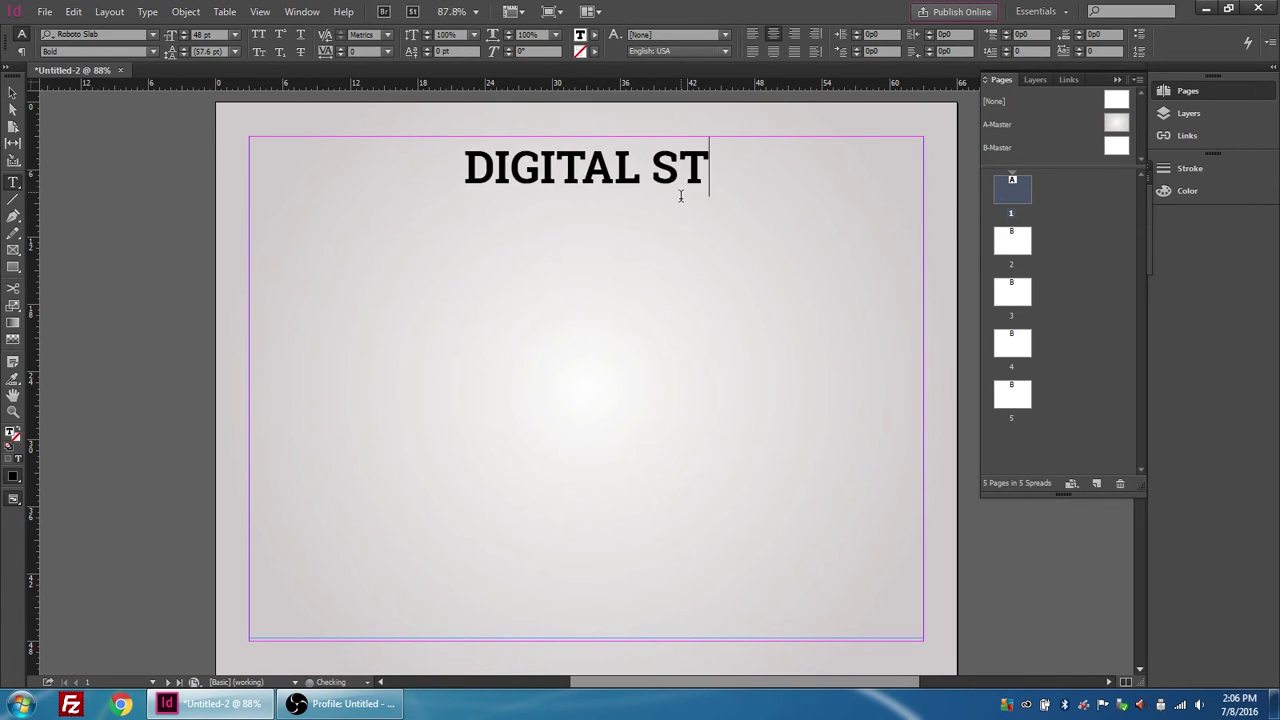
text(RATEGY)
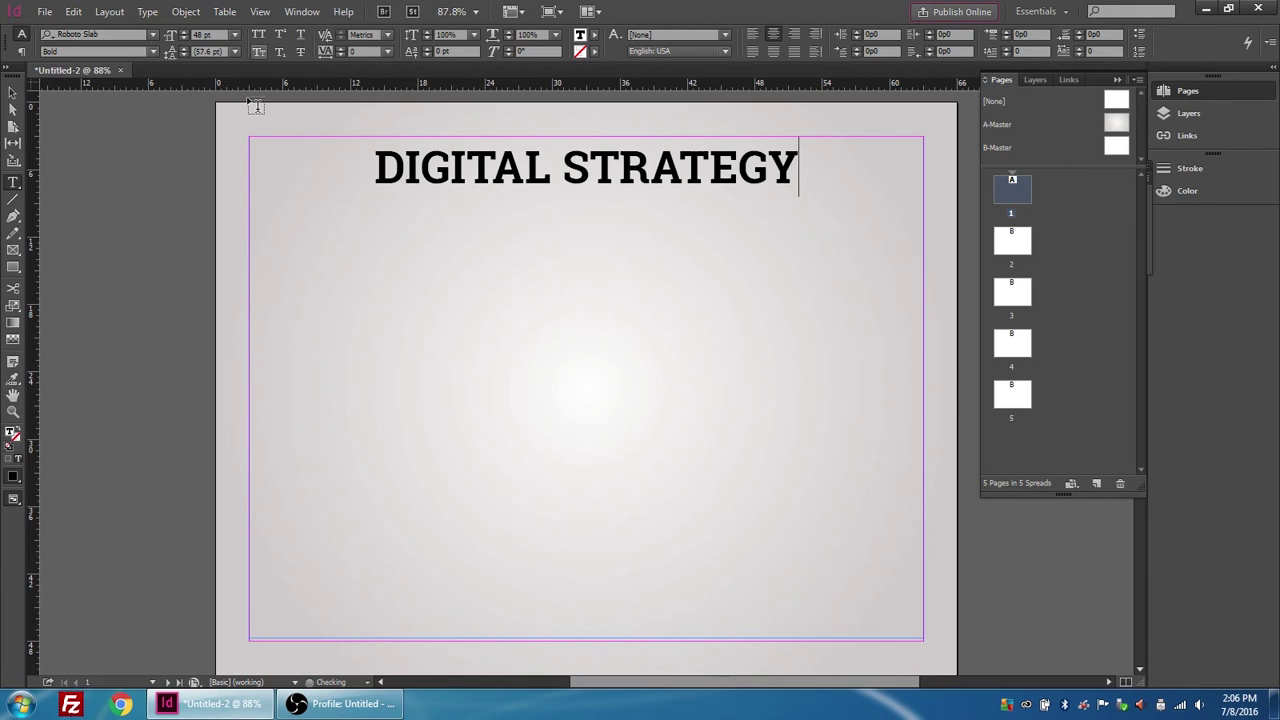
Drag the heading frame's top edge down so 'DIGITAL STRATEGY' sits near mid-page.
click(12, 94)
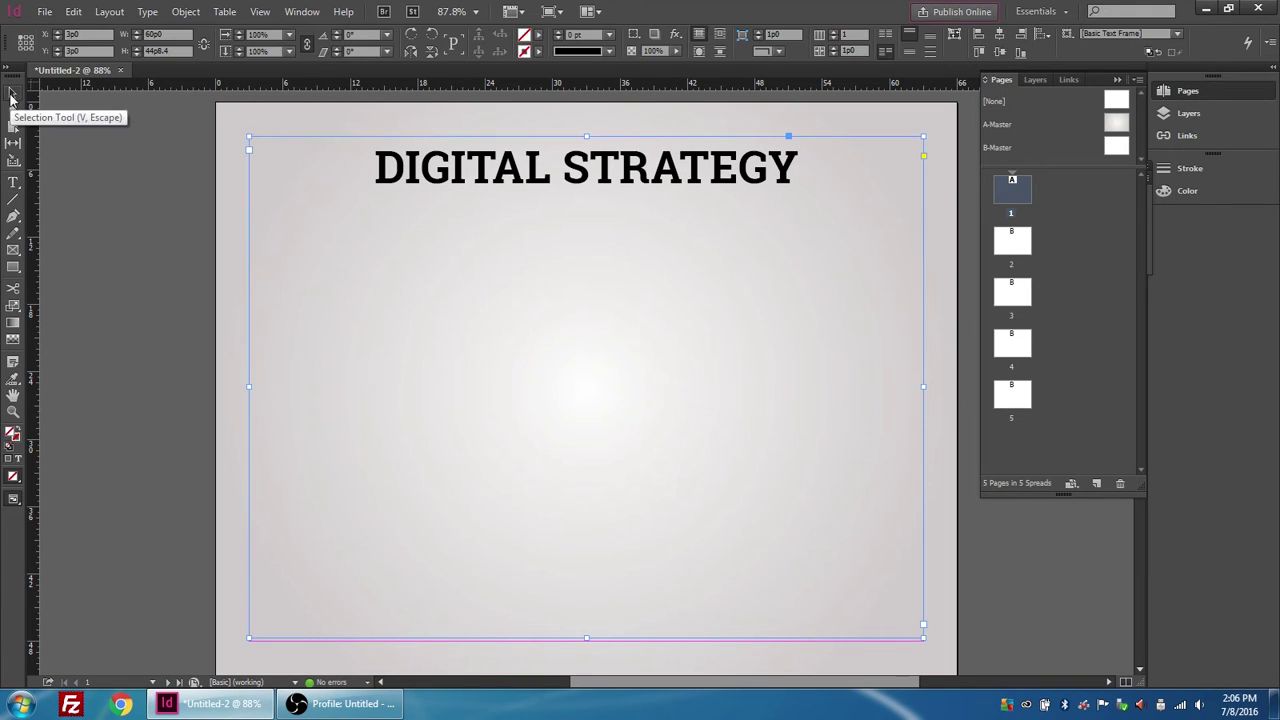
drag(587, 137, 565, 307)
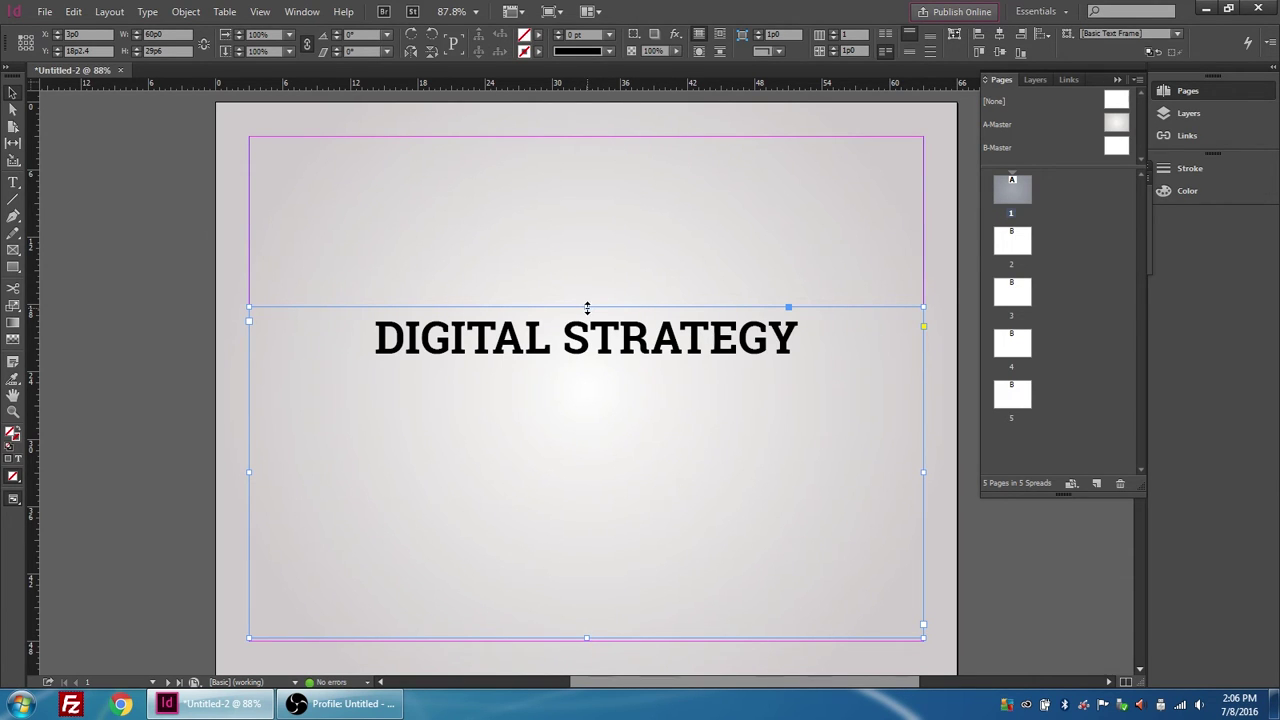
drag(587, 307, 585, 342)
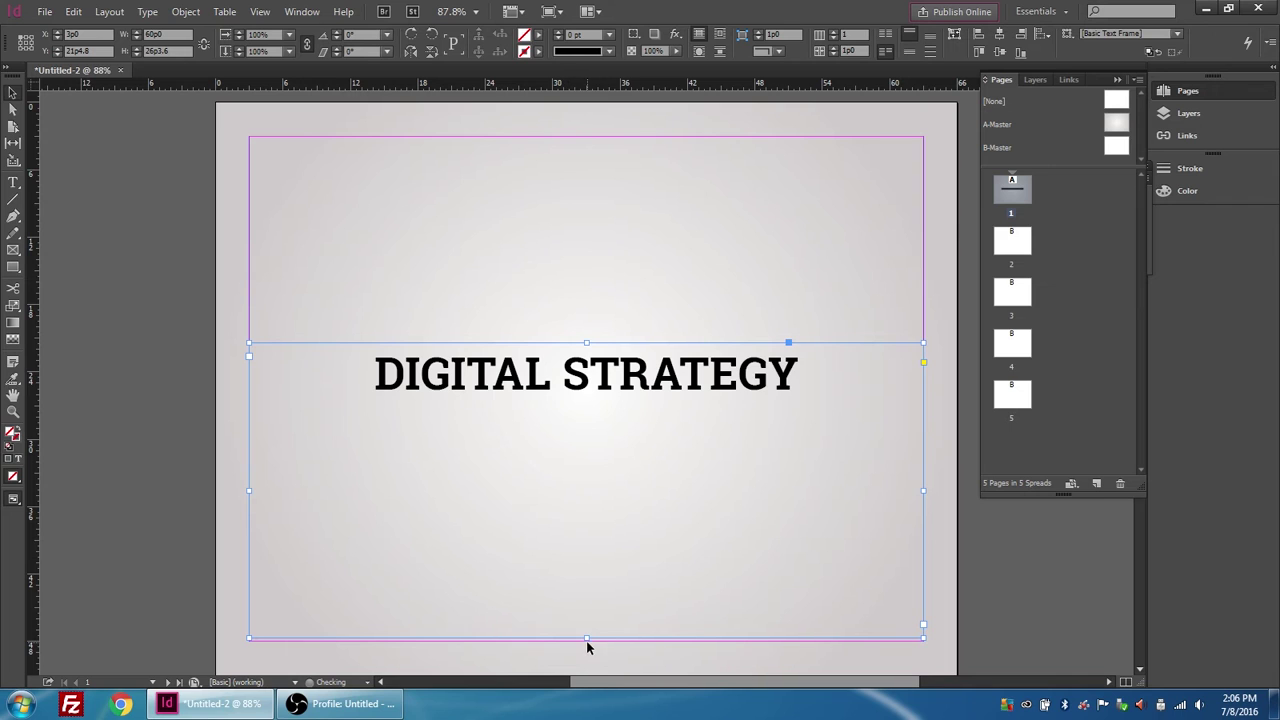
Fit the heading frame snugly around DIGITAL STRATEGY and compare page 1 against blank page 2.
drag(587, 640, 586, 408)
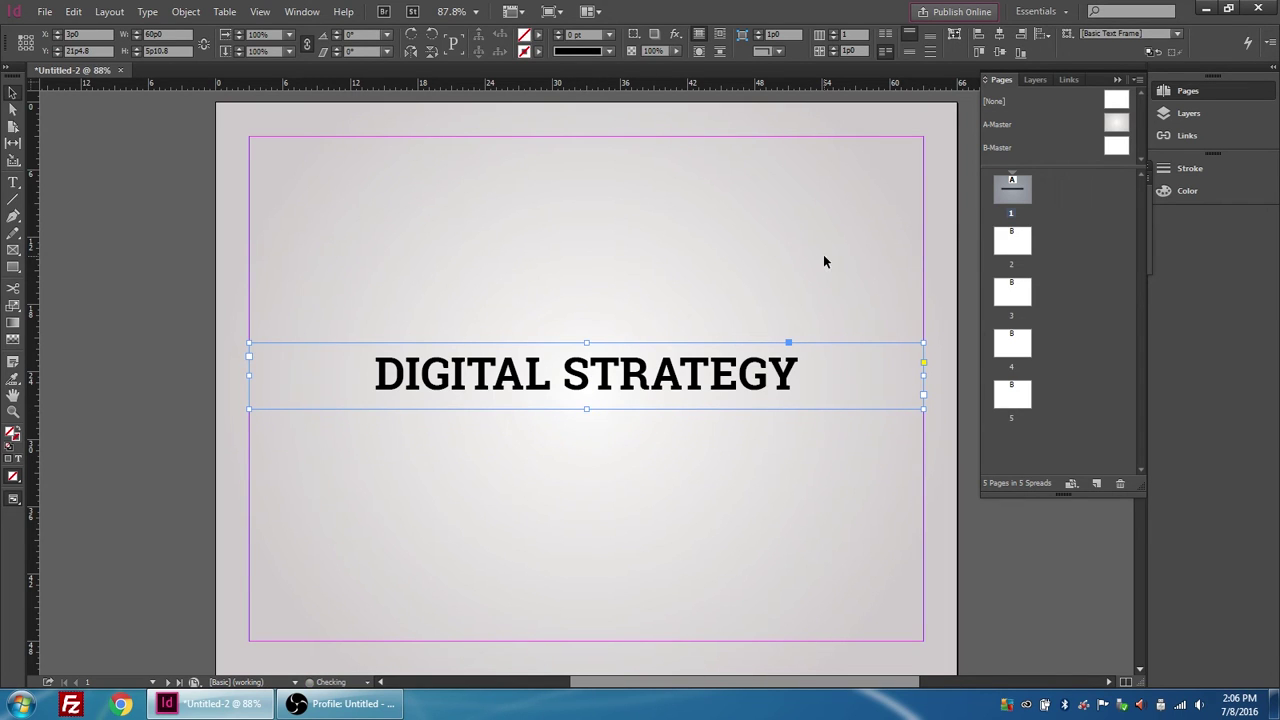
double_click(1015, 244)
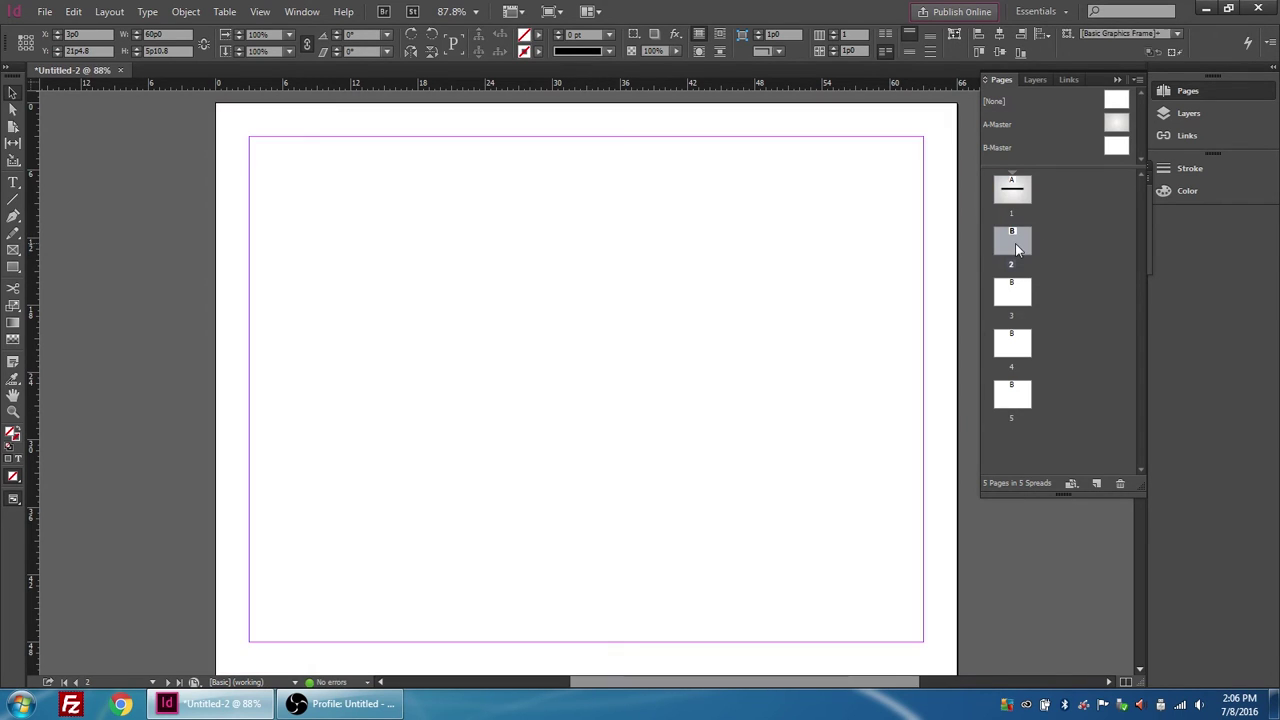
double_click(1013, 189)
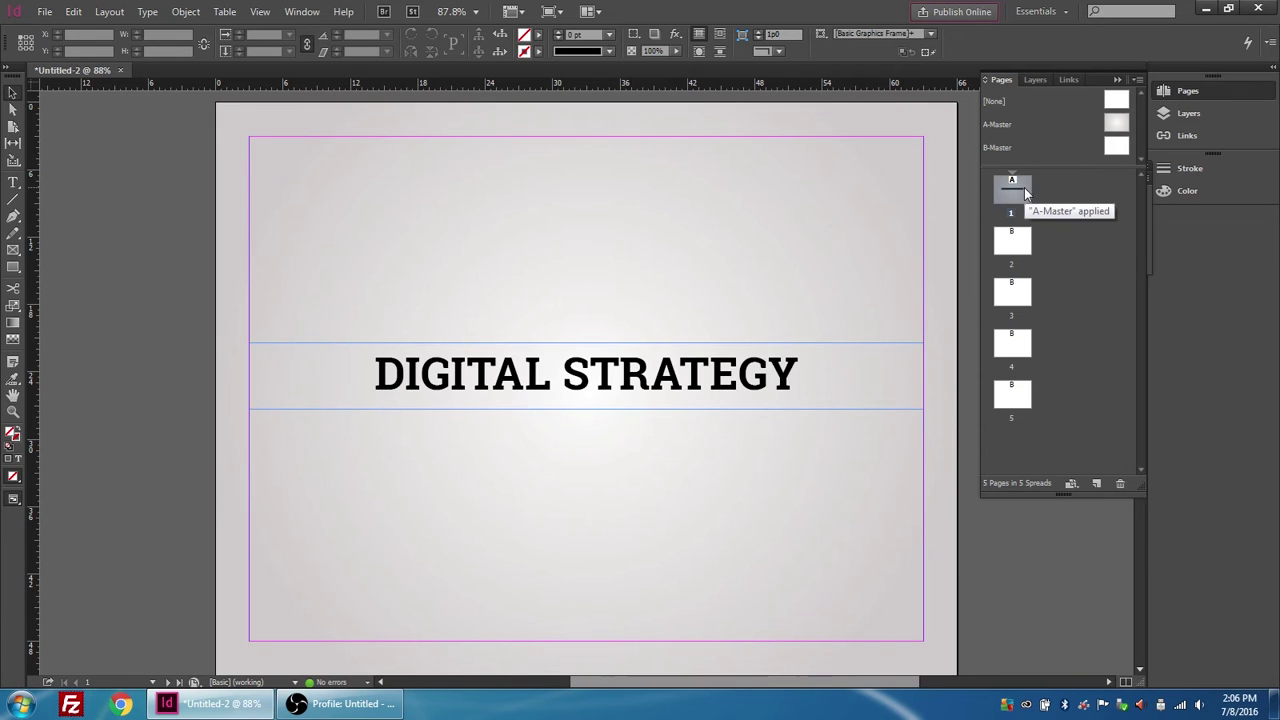
click(1022, 240)
double_click(1022, 240)
Flip between pages 1 and 2 once more, then open B-Master for editing.
double_click(1022, 196)
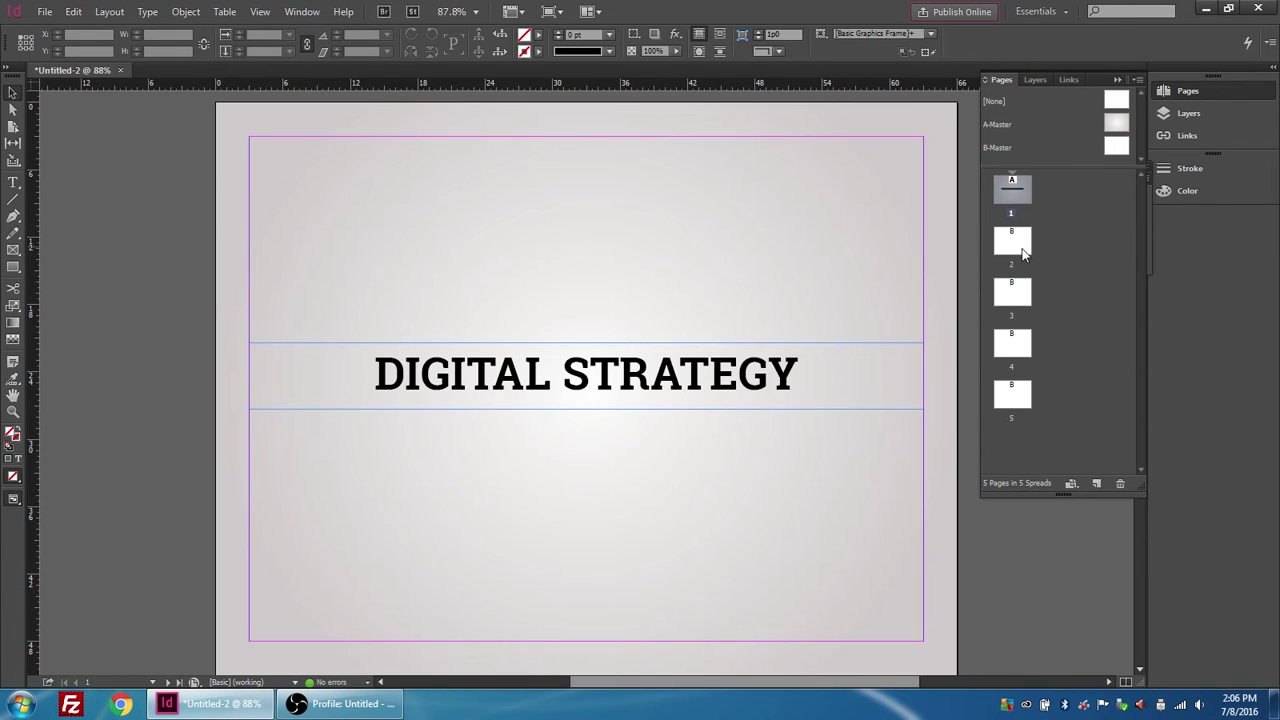
double_click(1024, 250)
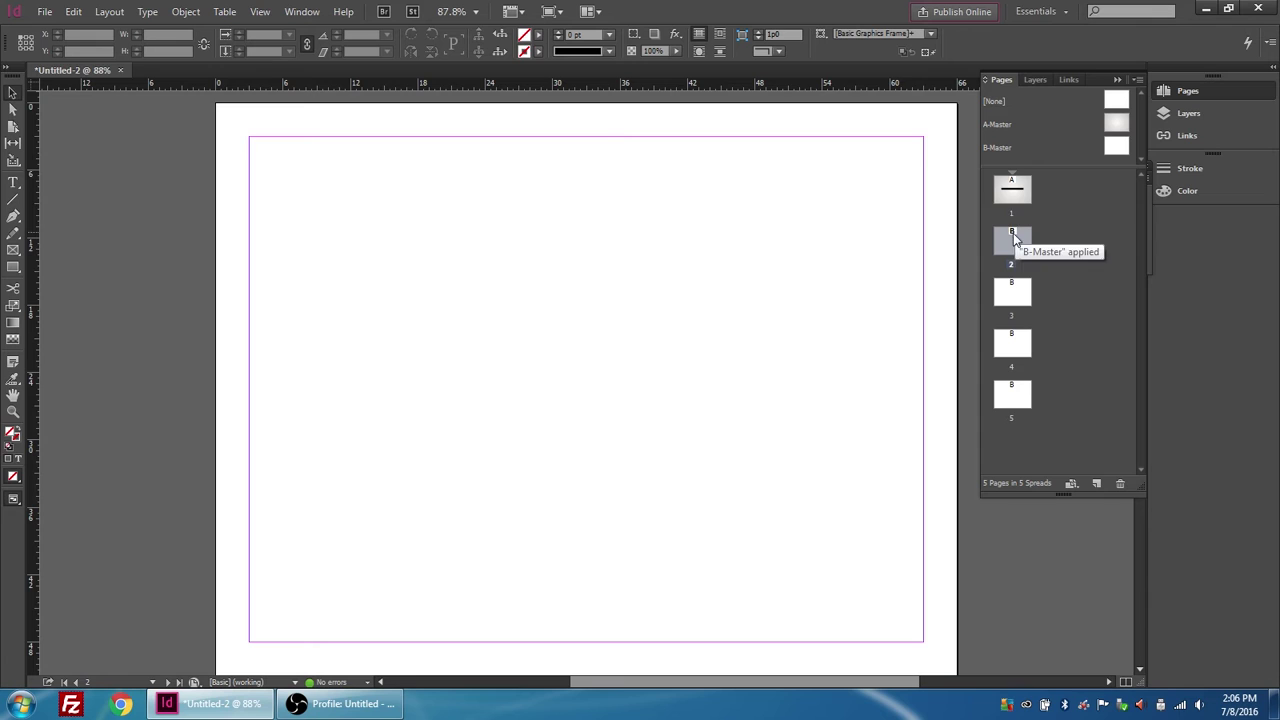
double_click(1020, 191)
double_click(1010, 246)
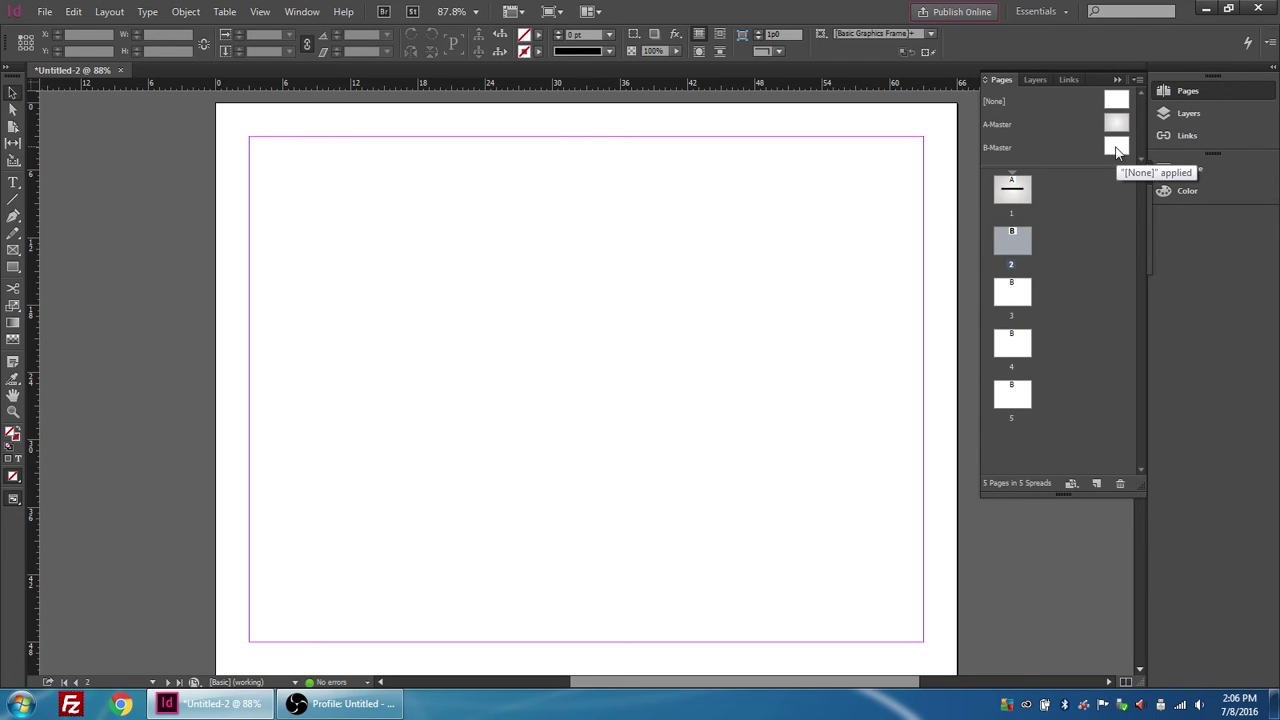
double_click(1117, 150)
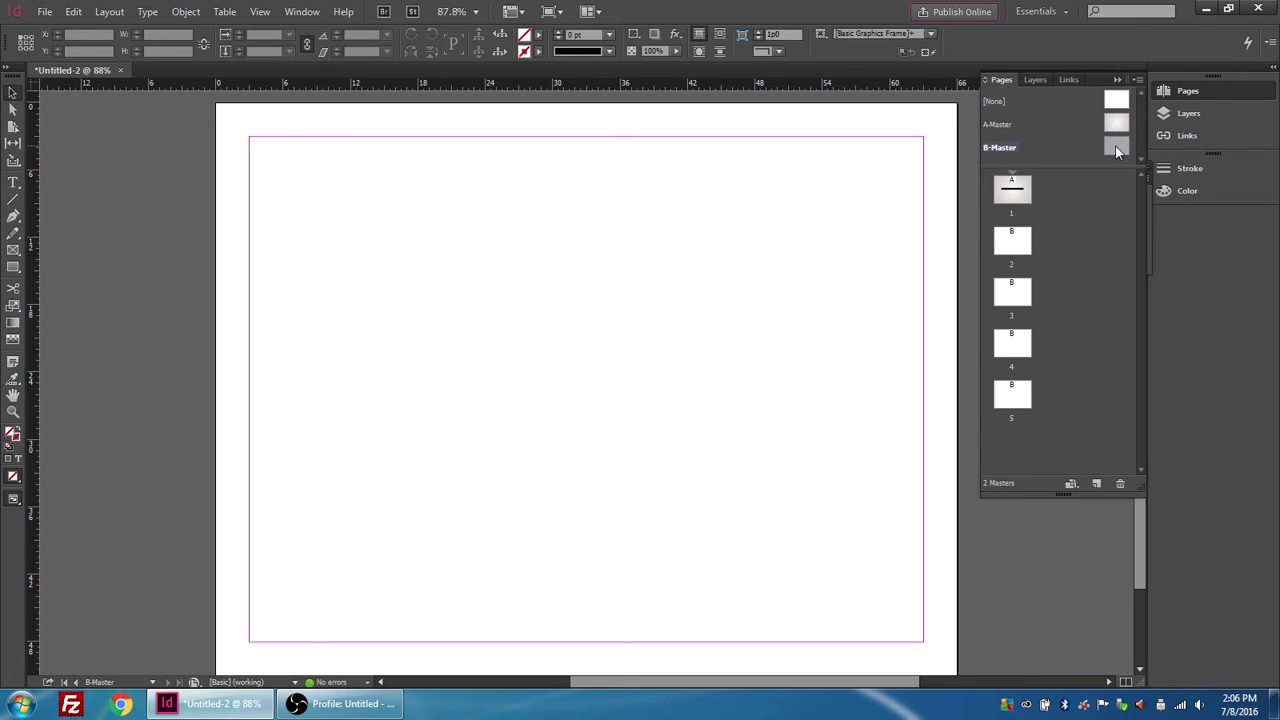
Draw a rectangle frame covering the whole B-Master page.
click(13, 267)
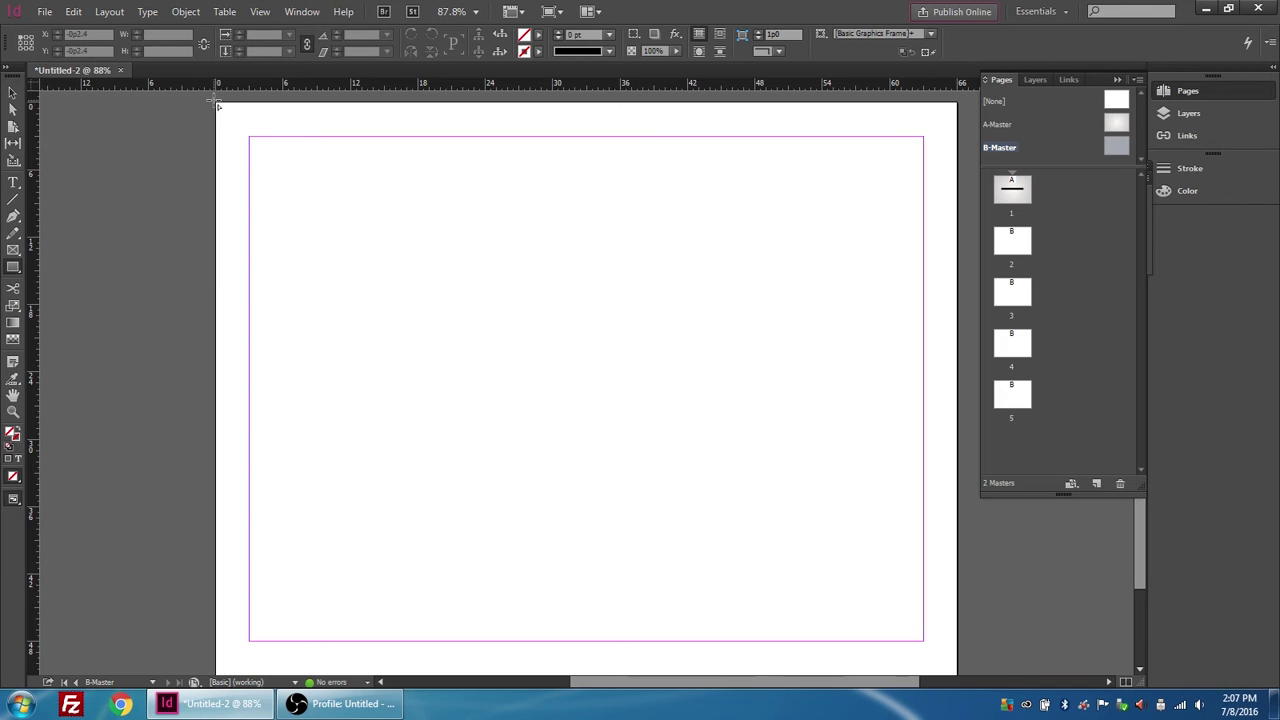
drag(218, 105, 958, 580)
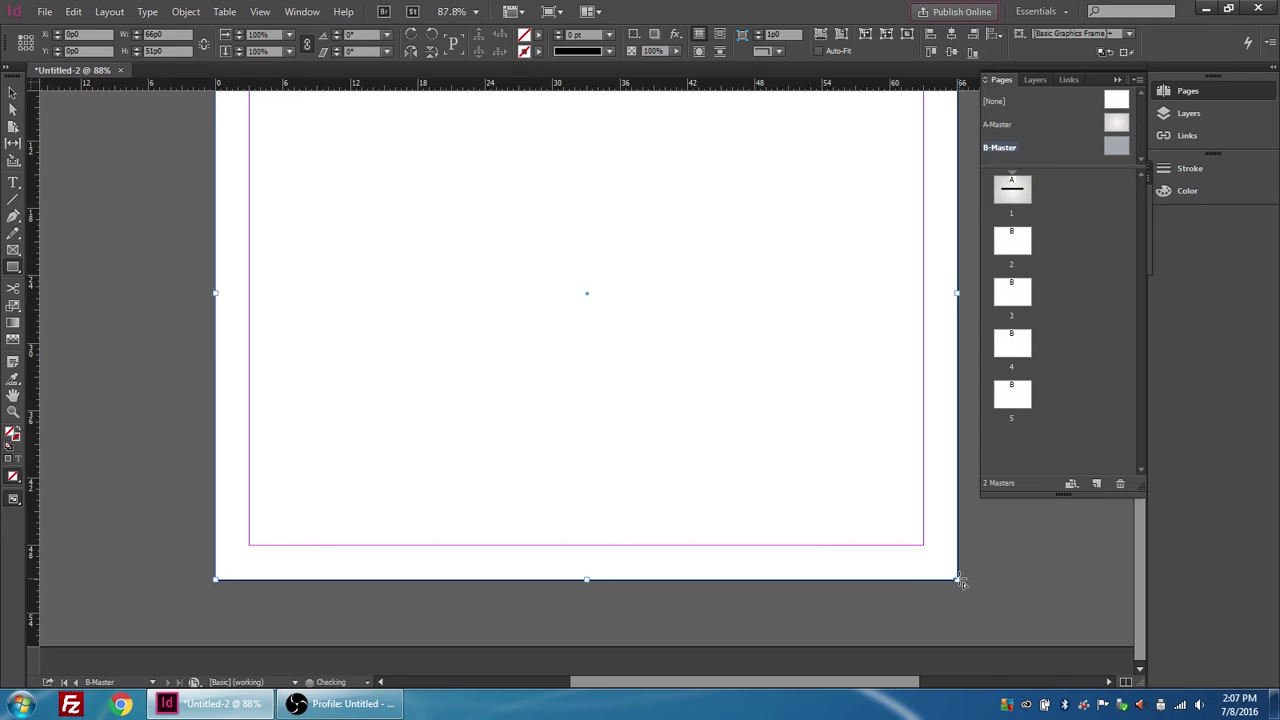
scroll(958, 580, up, 3)
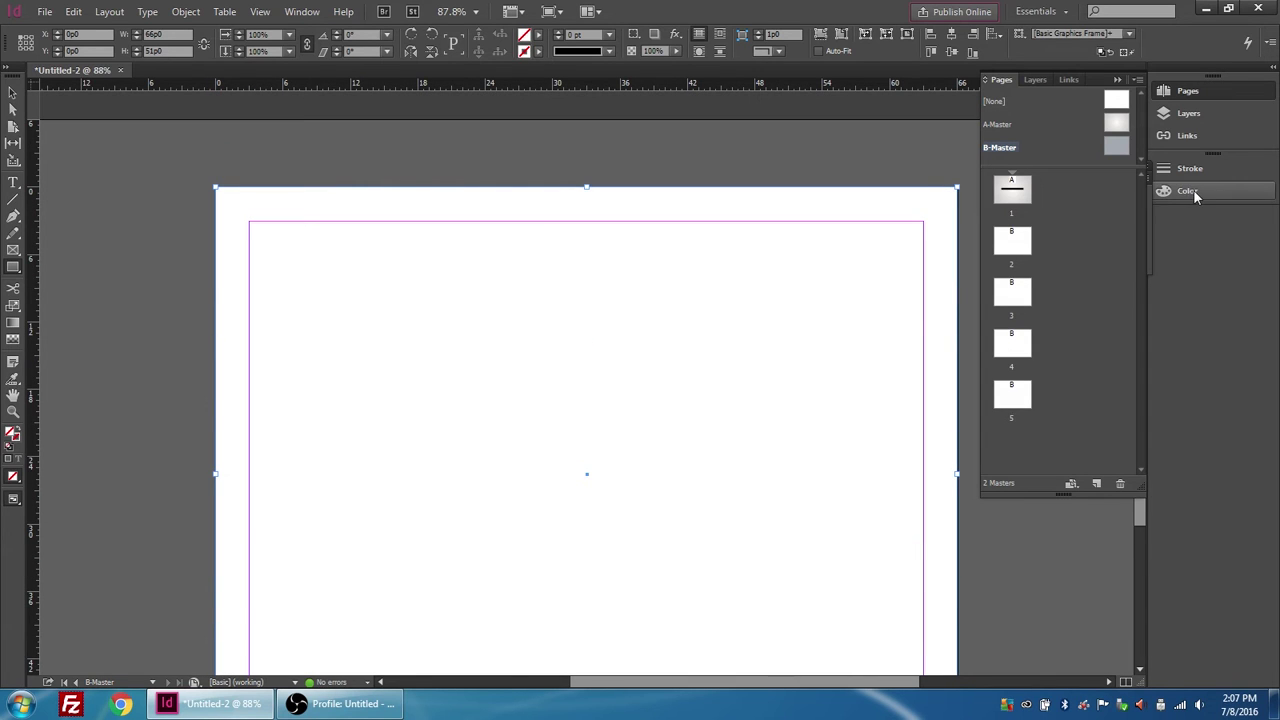
Give the page frame a linear gradient fill in the Gradient panel.
click(301, 11)
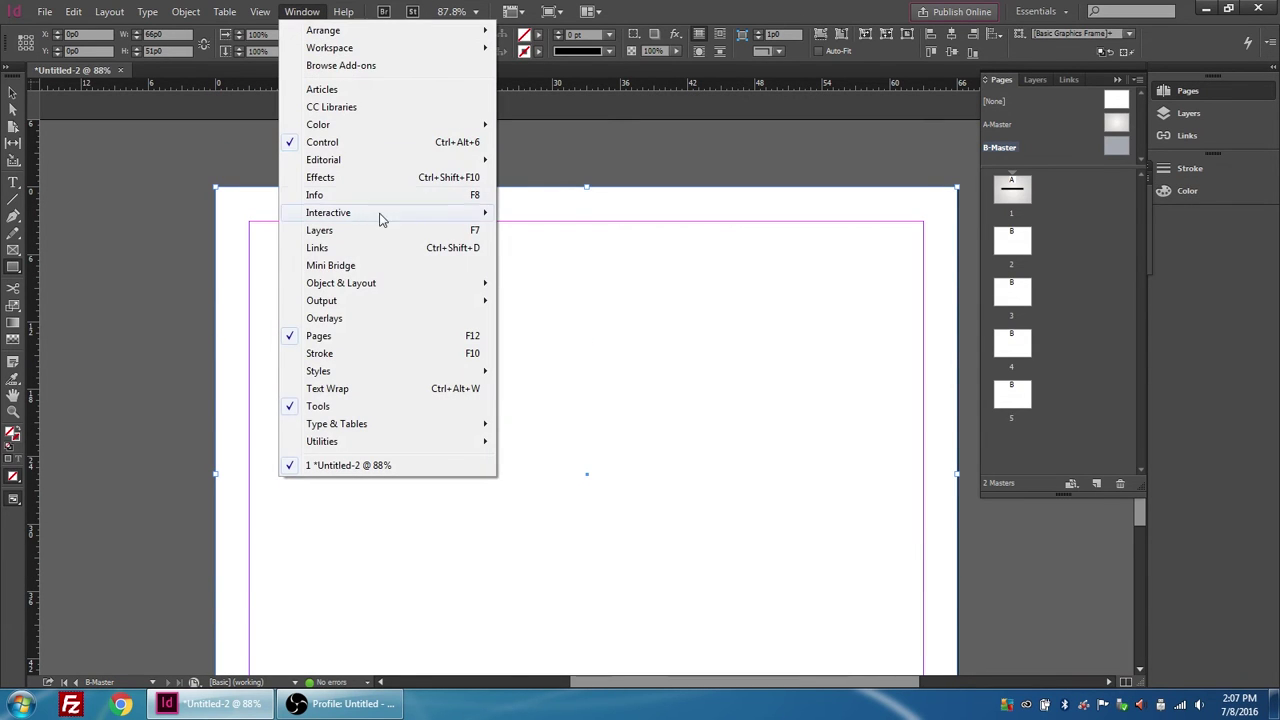
mouse_move(343, 126)
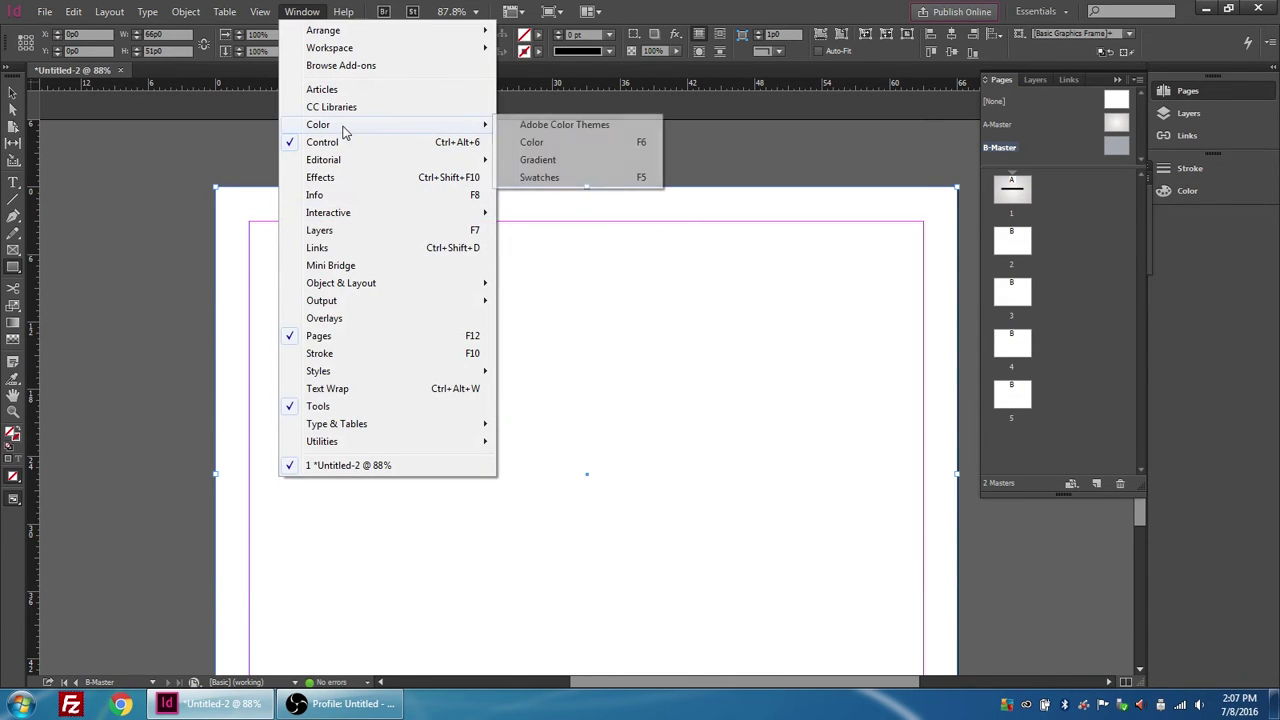
click(539, 160)
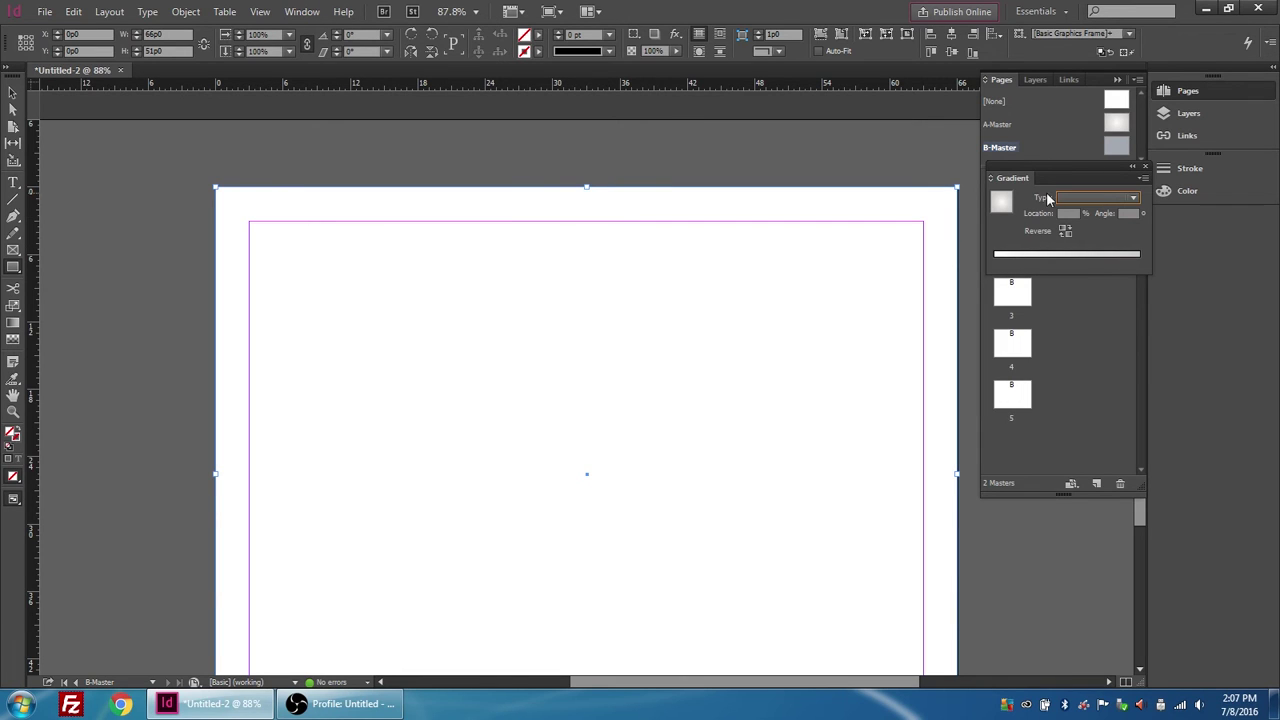
click(1098, 198)
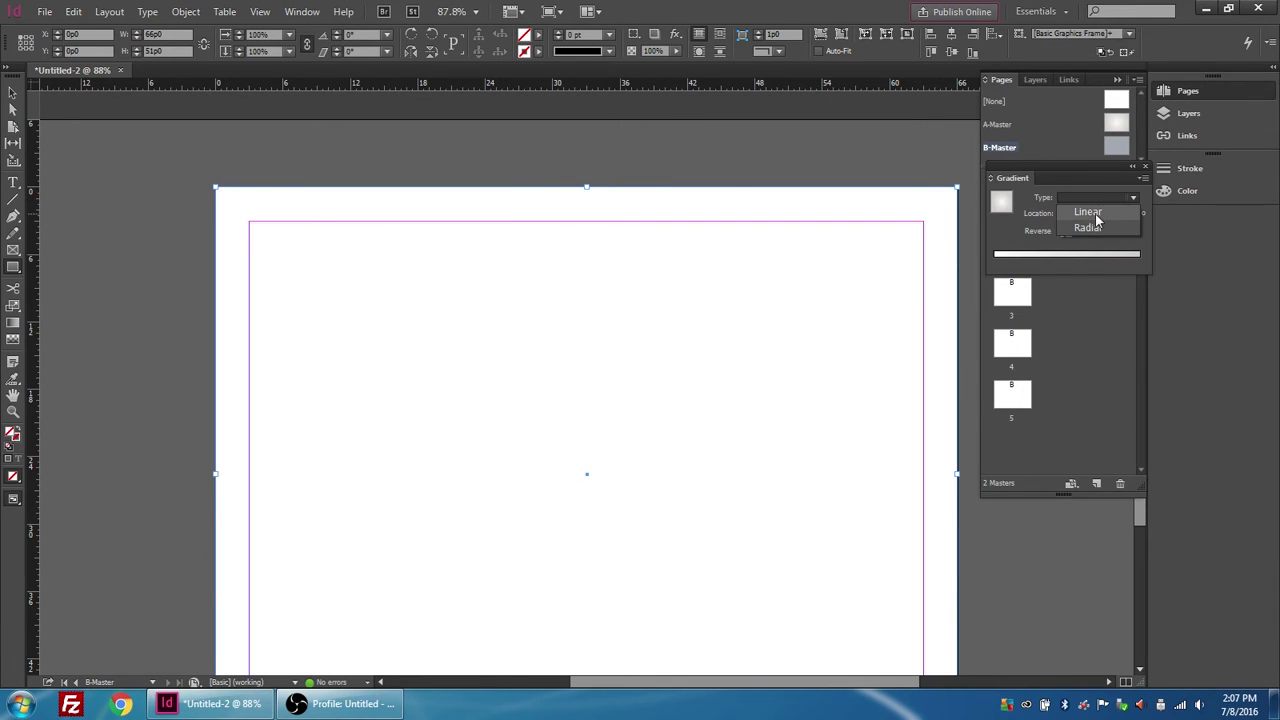
click(1096, 216)
scroll(738, 340, down, 3)
scroll(690, 247, up, 2)
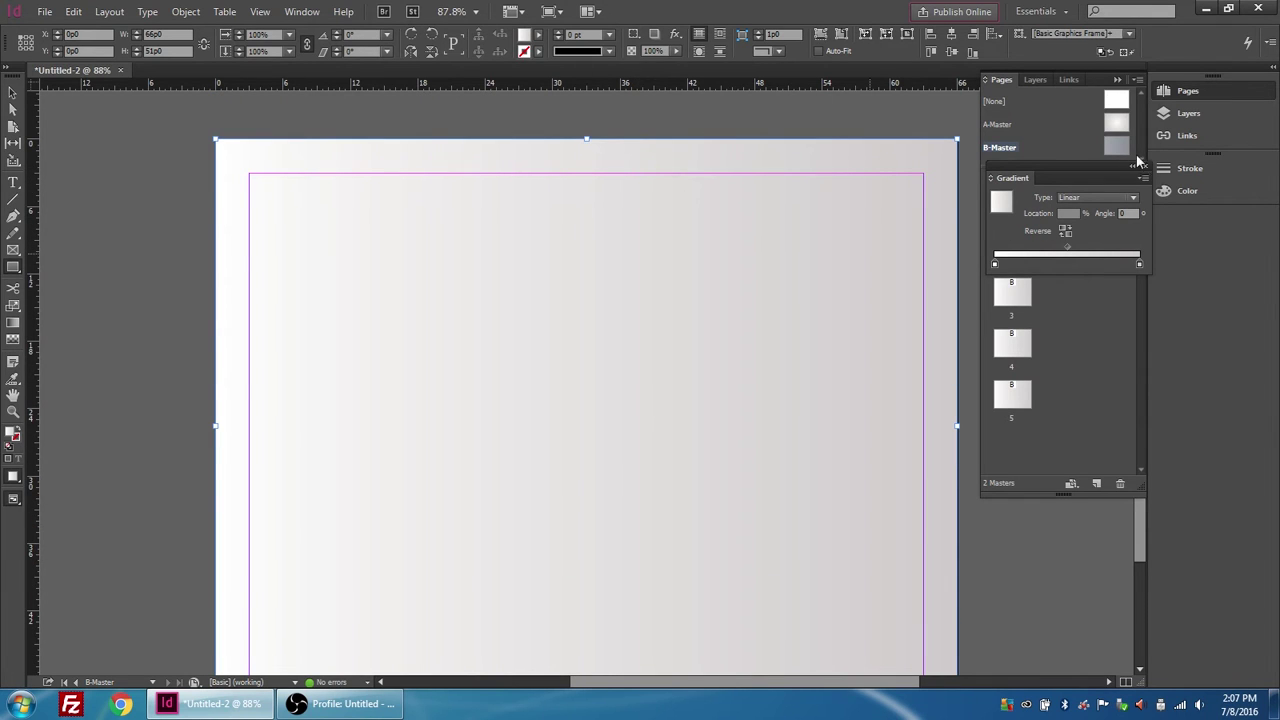
Set the gradient angle to 90° and reverse it so it runs white at top to darker at bottom.
click(1065, 231)
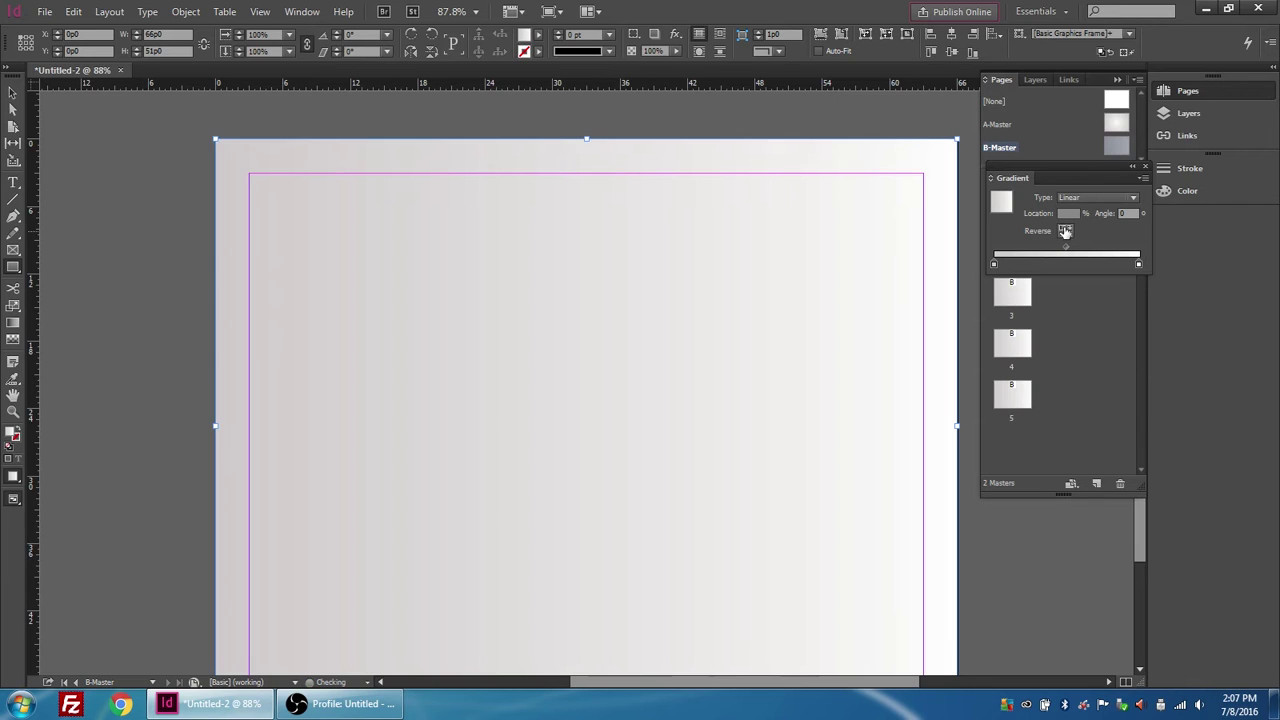
click(1065, 231)
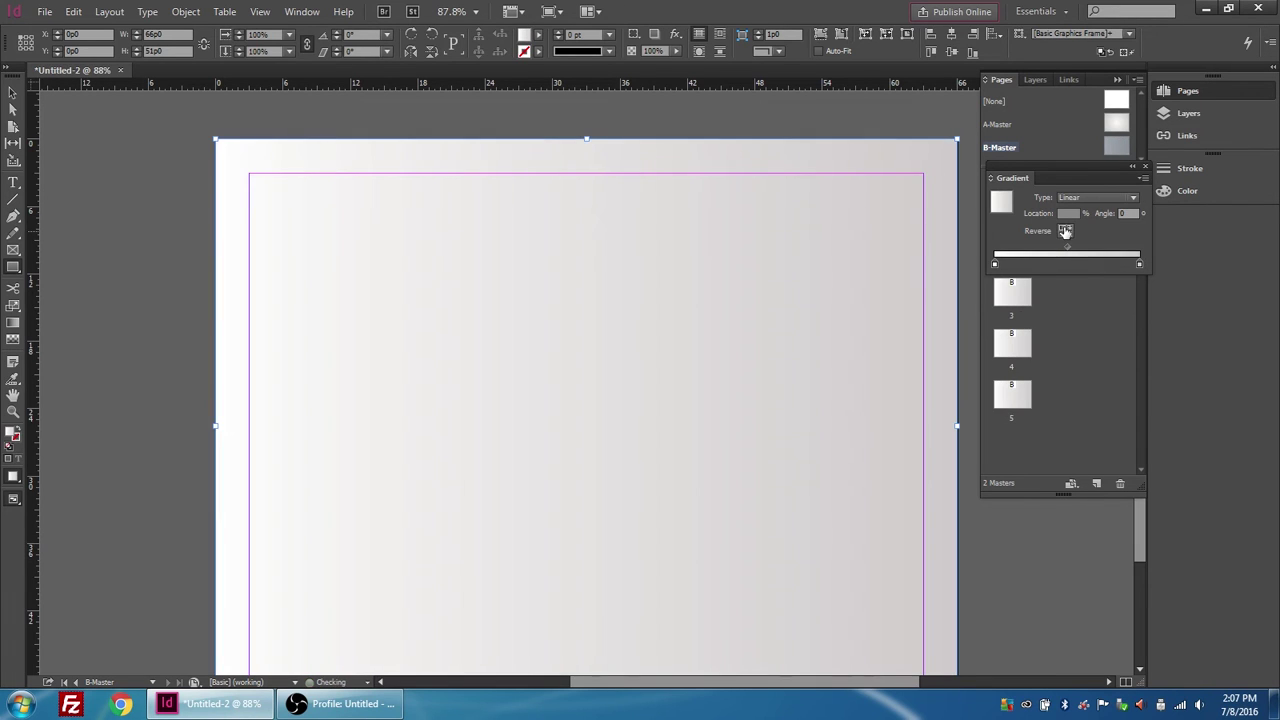
click(1065, 231)
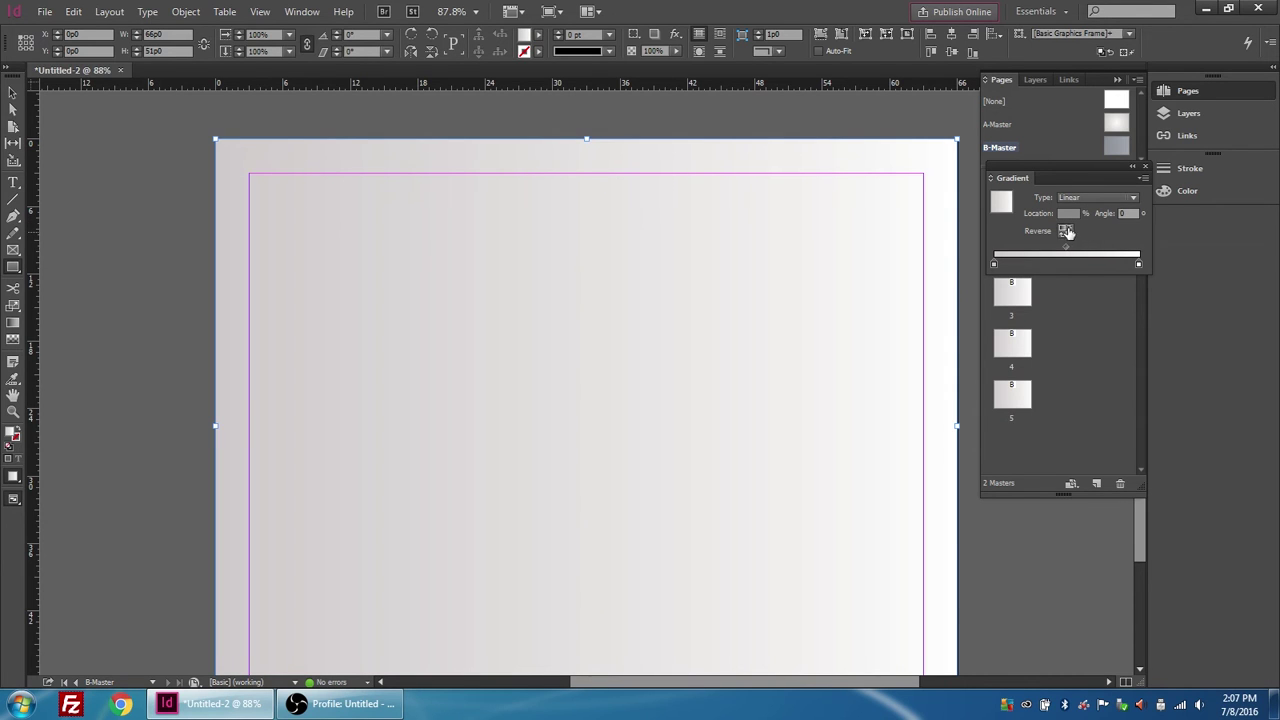
click(1065, 231)
click(1128, 214)
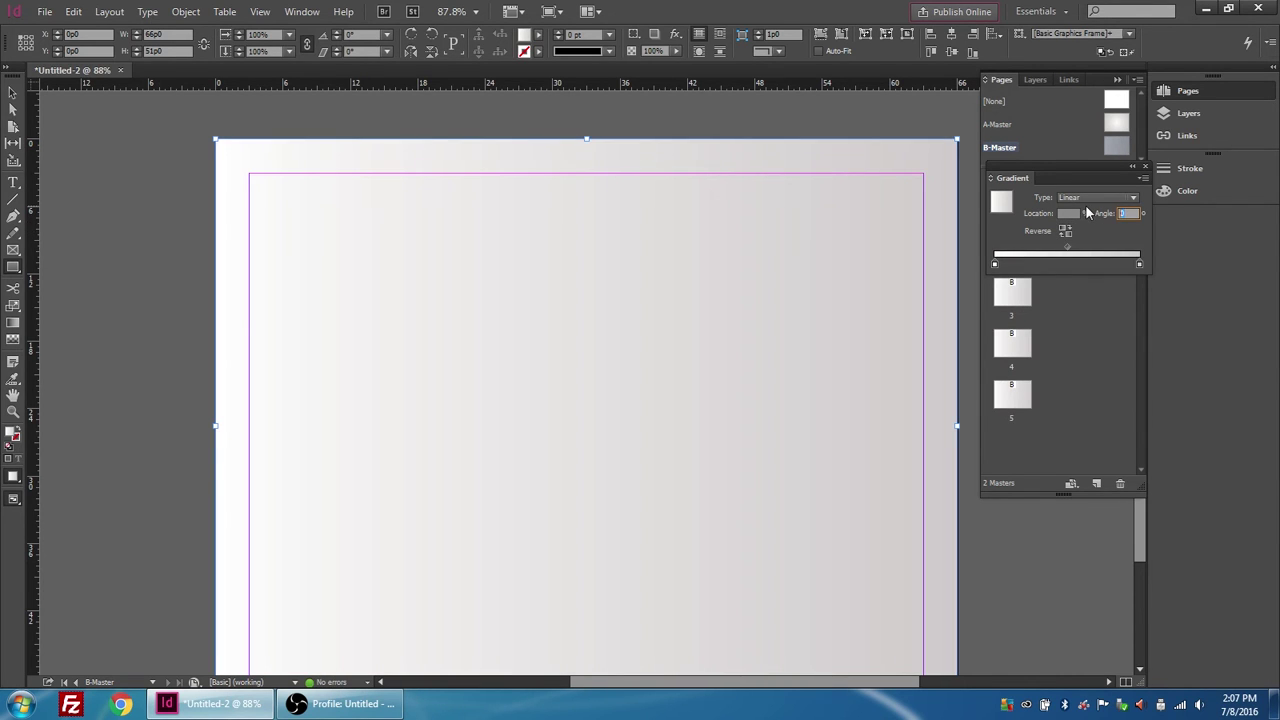
text(90)
key(Return)
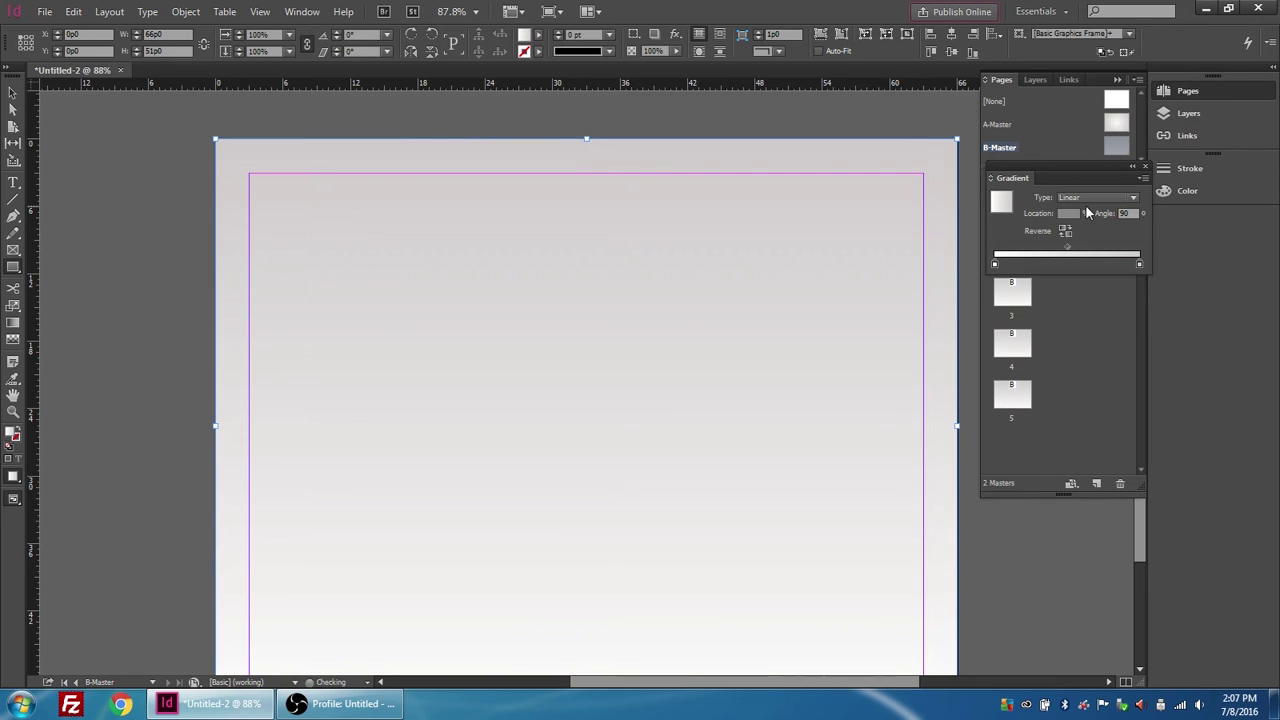
click(1065, 230)
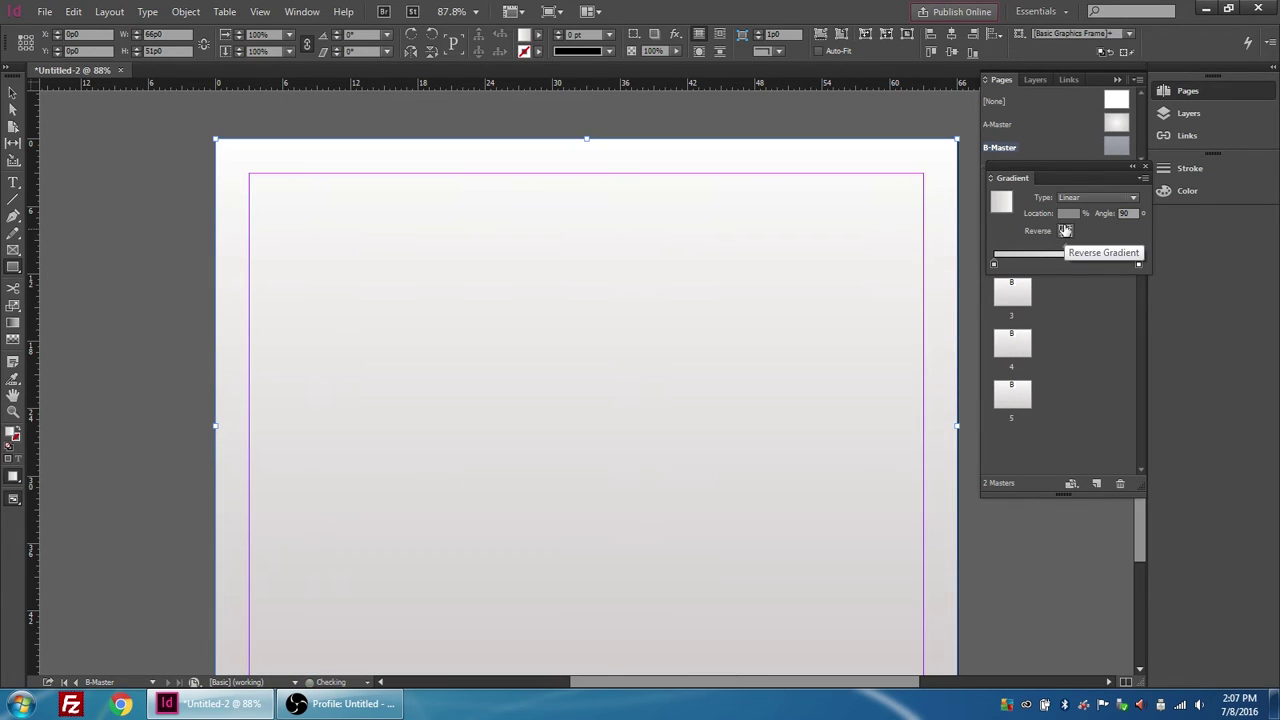
scroll(675, 376, down, 1)
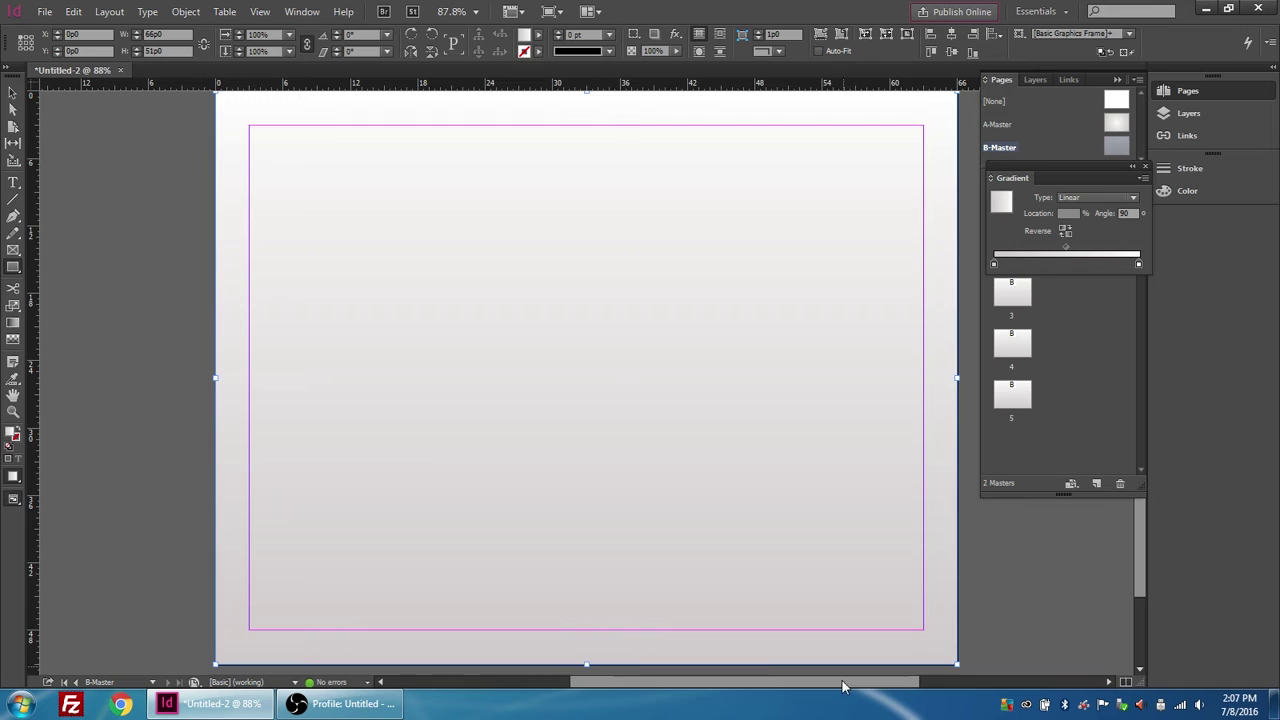
scroll(723, 309, up, 1)
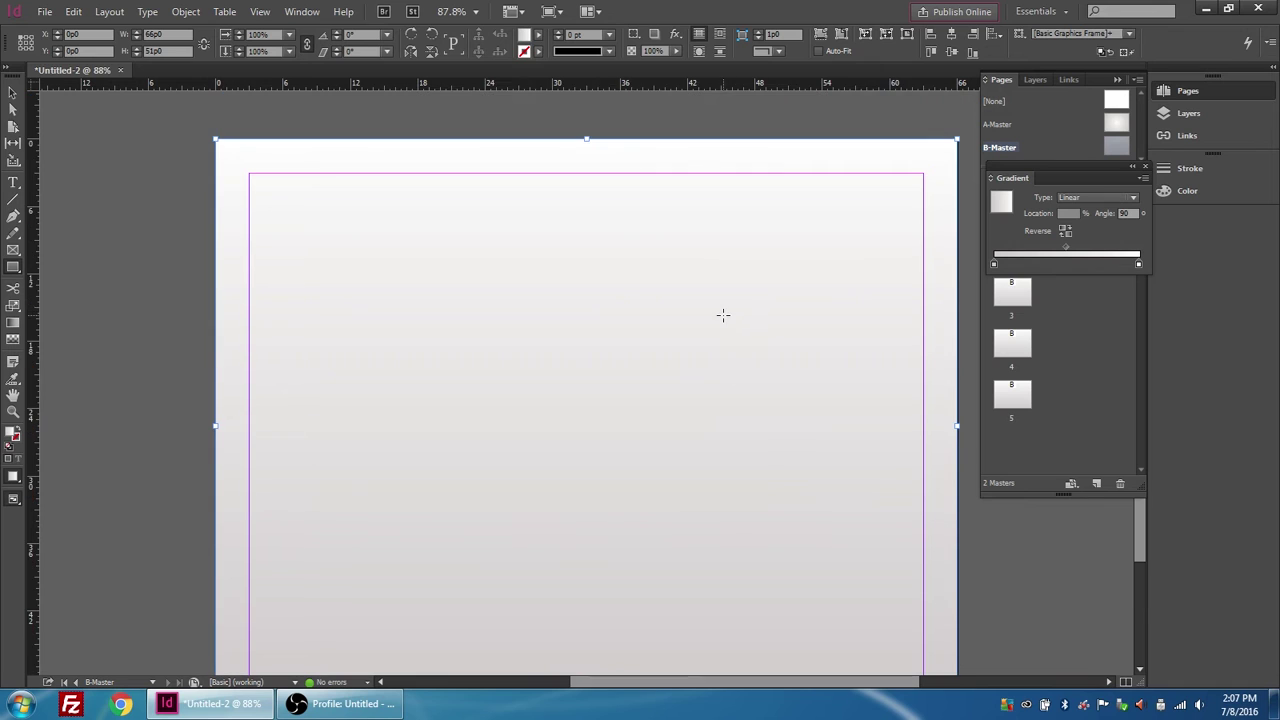
Close the Gradient panel and draw a text frame across the top of page 2.
click(1143, 166)
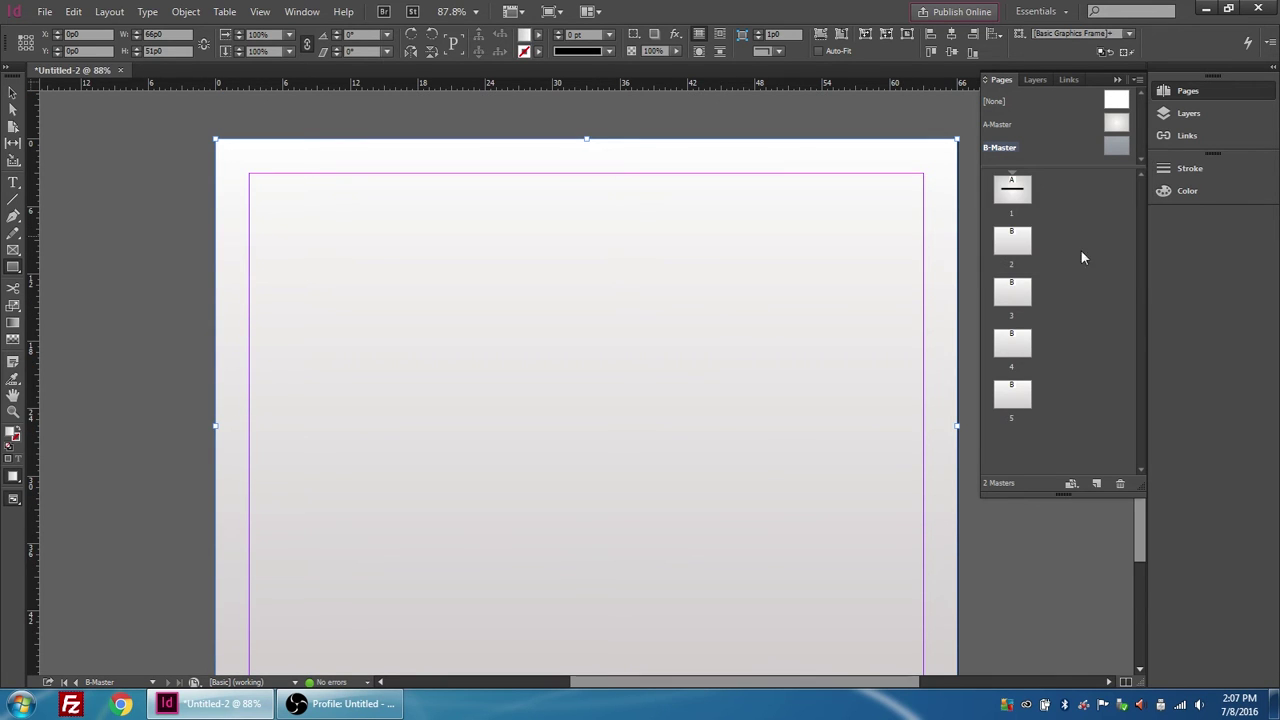
double_click(1020, 243)
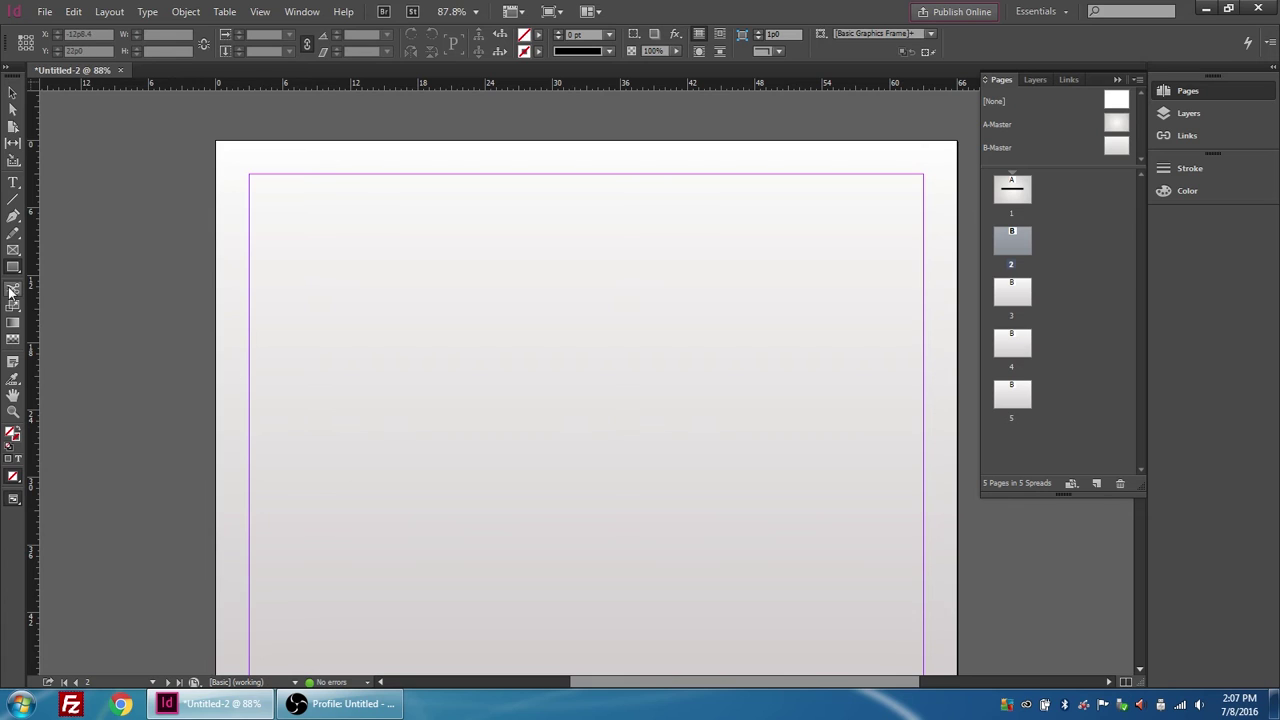
click(13, 183)
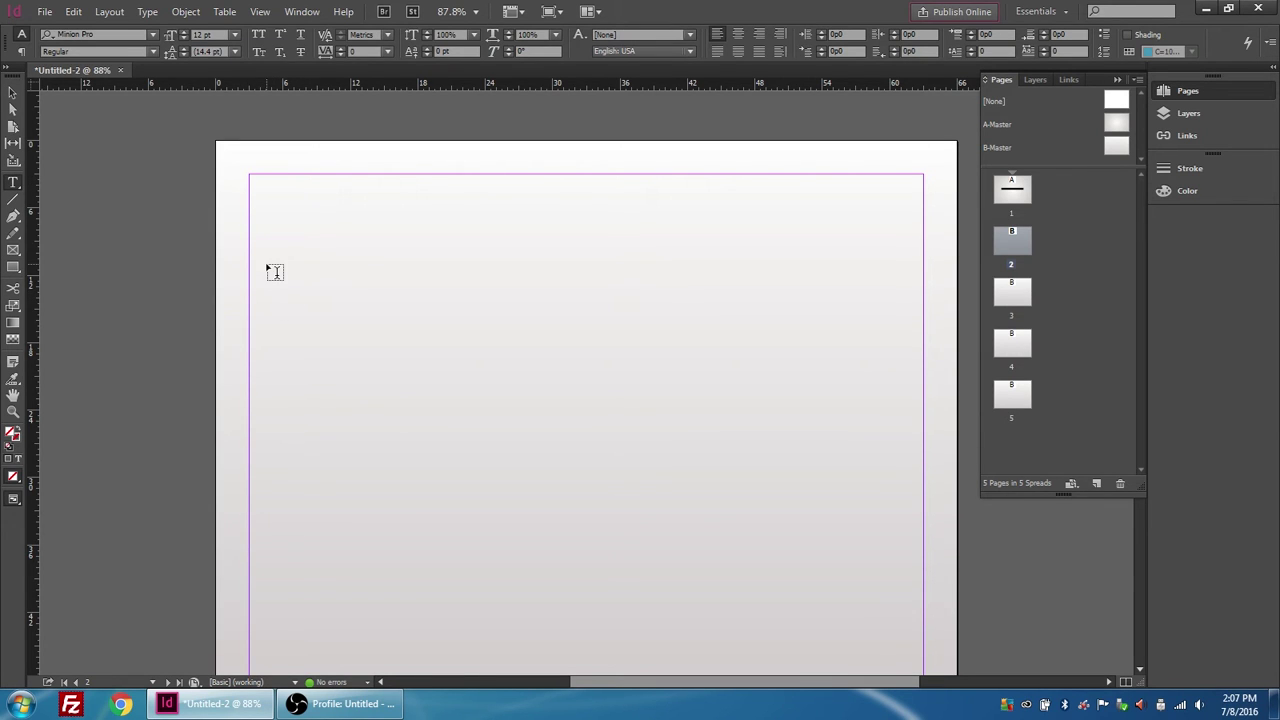
drag(257, 180, 926, 305)
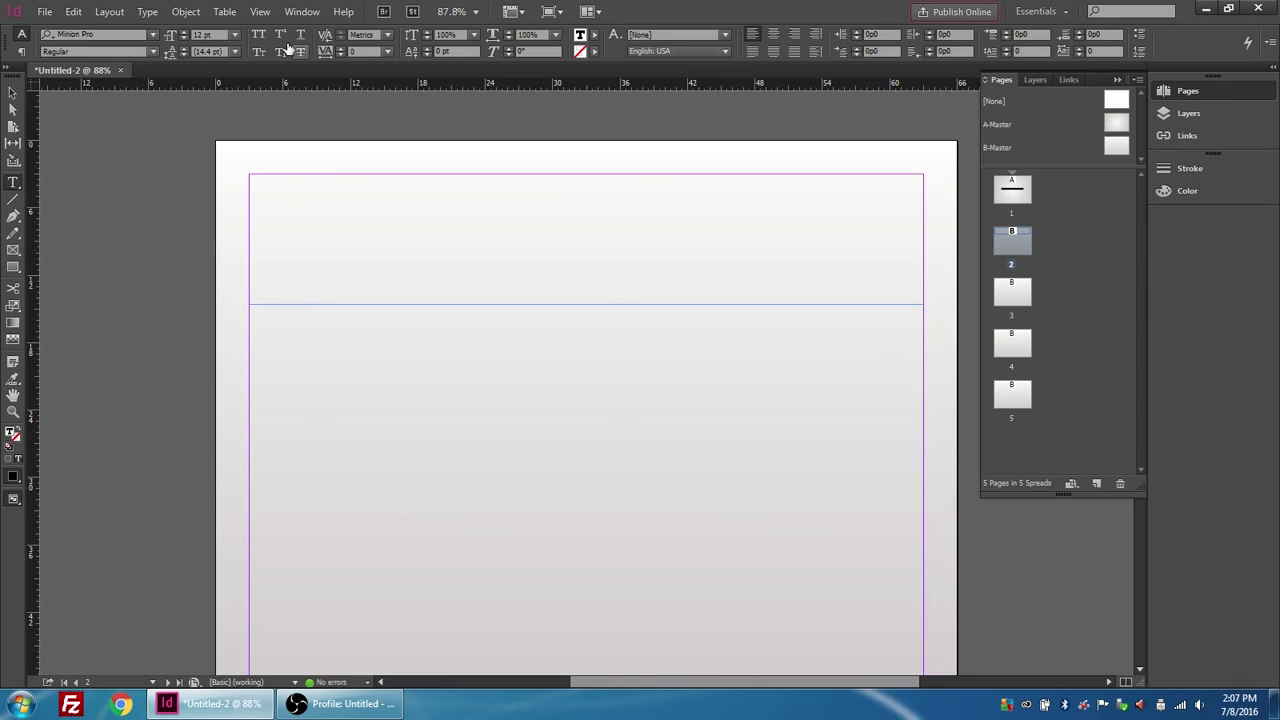
Set the text frame's type to 48 pt Roboto Slab Bold.
click(234, 34)
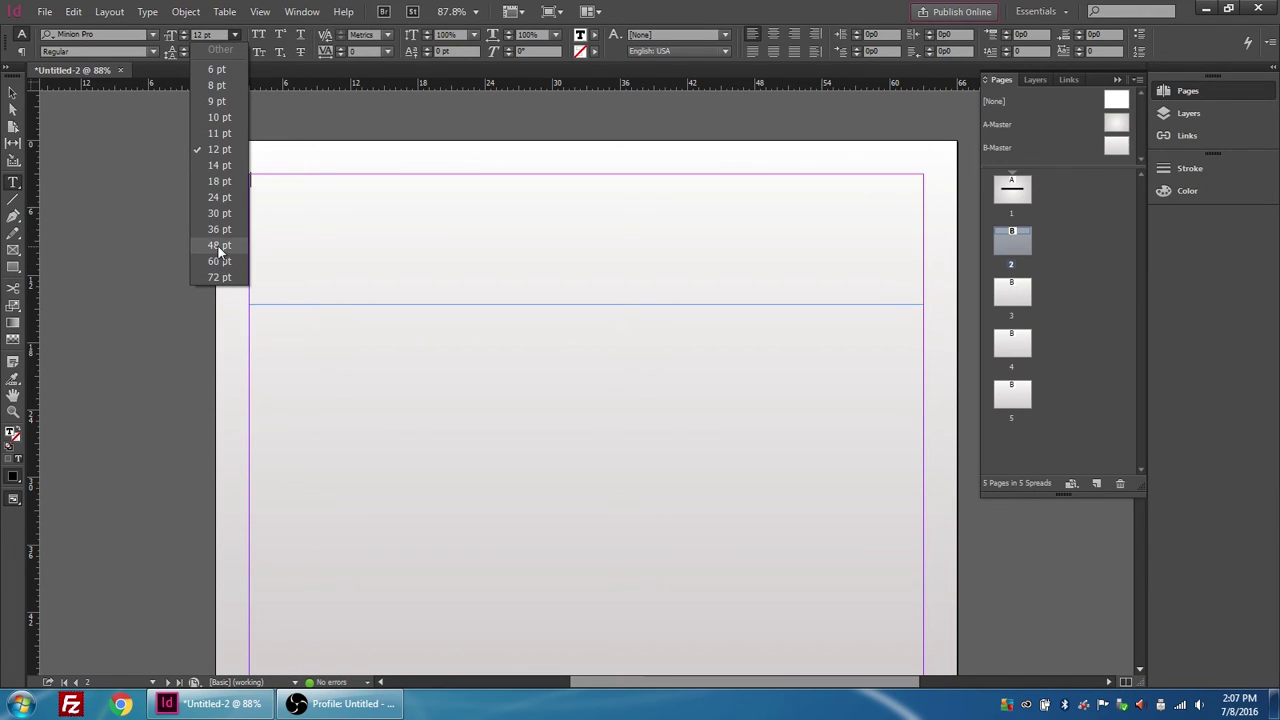
click(226, 246)
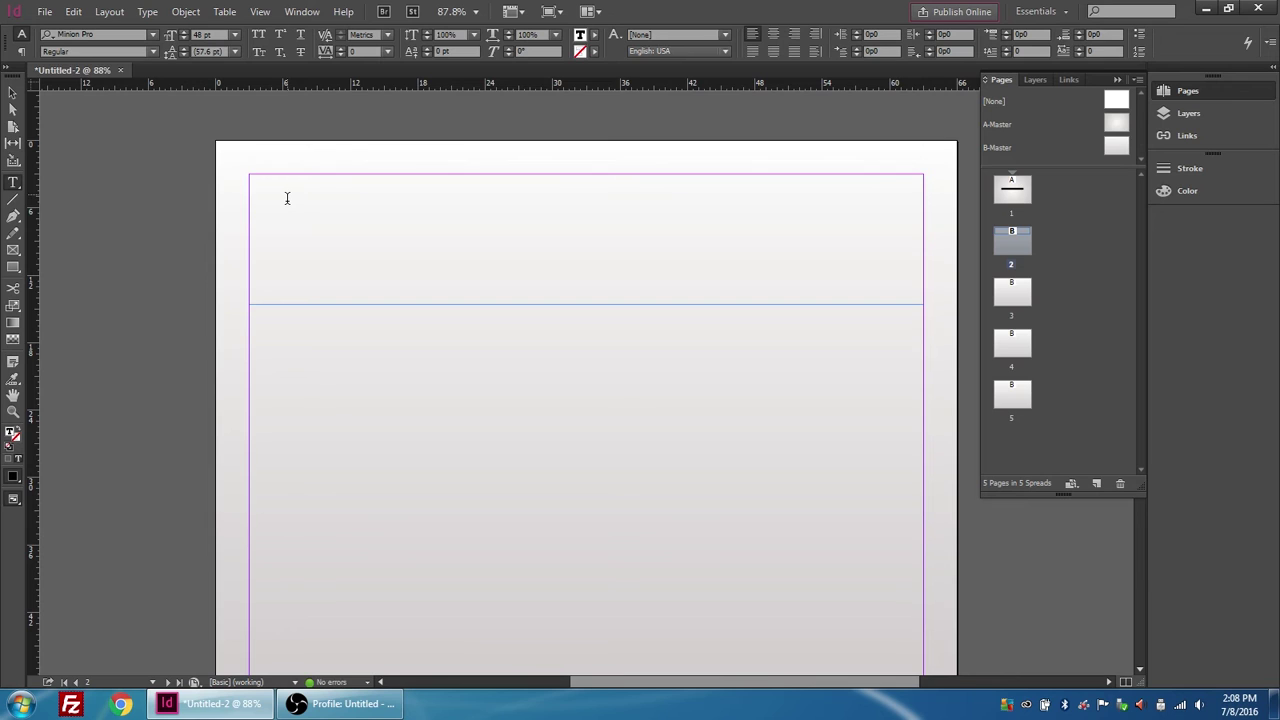
text(Go)
key(BackSpace)
key(BackSpace)
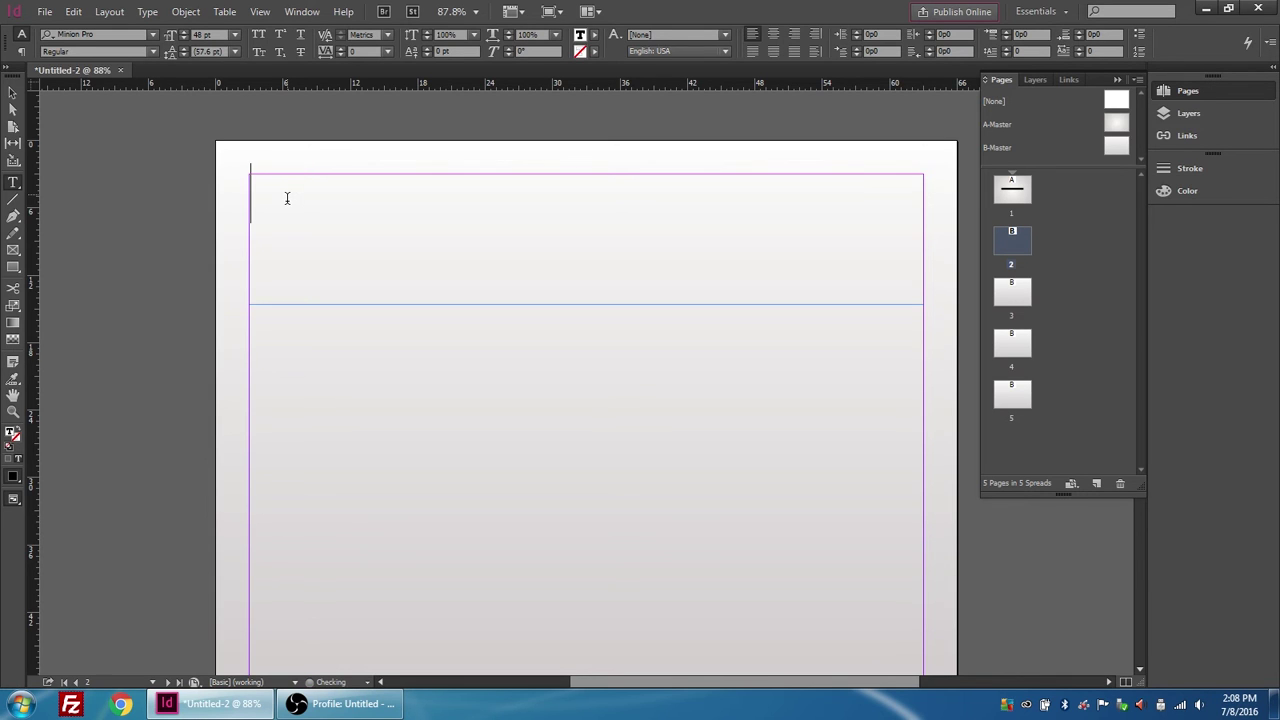
click(95, 34)
text(to)
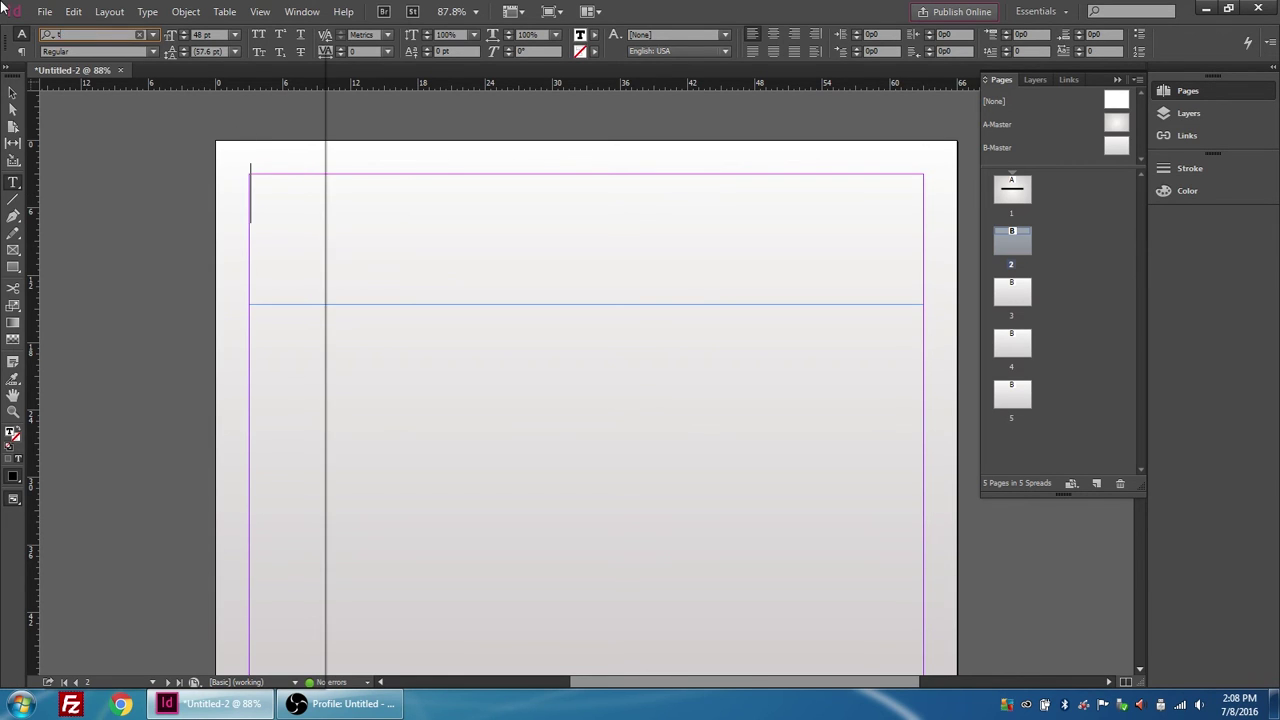
key(BackSpace)
key(BackSpace)
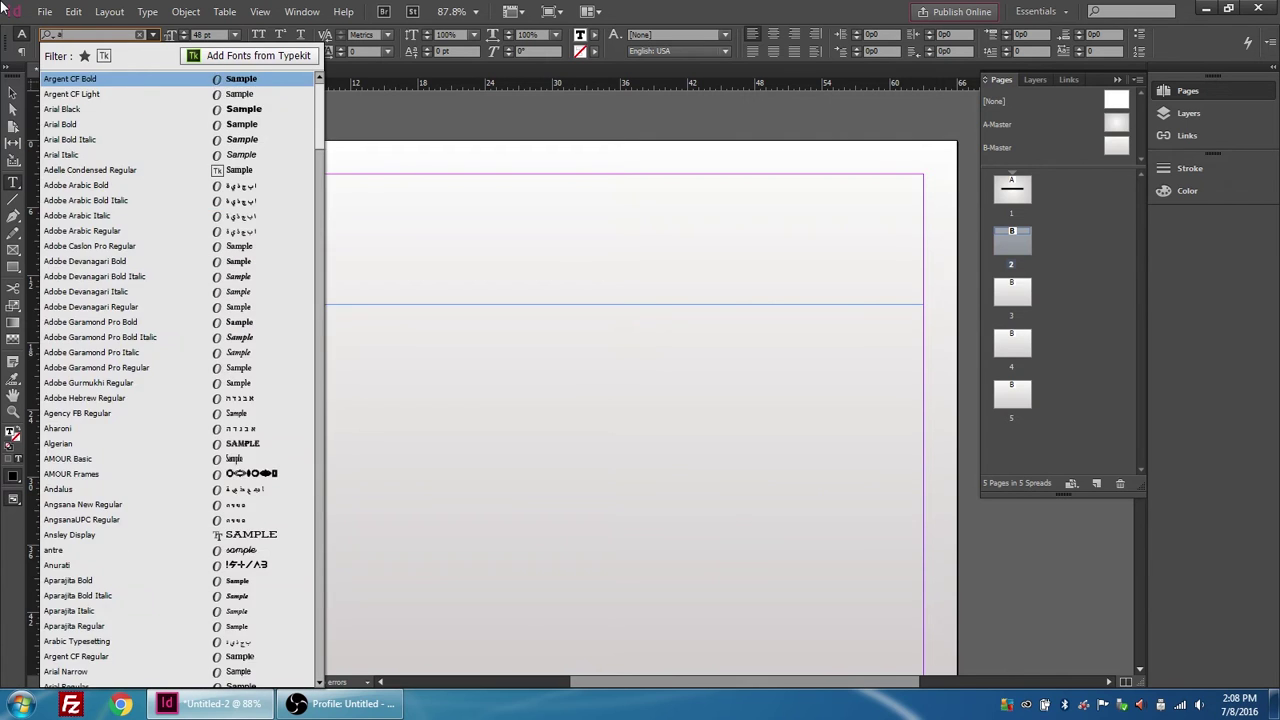
text(roboto)
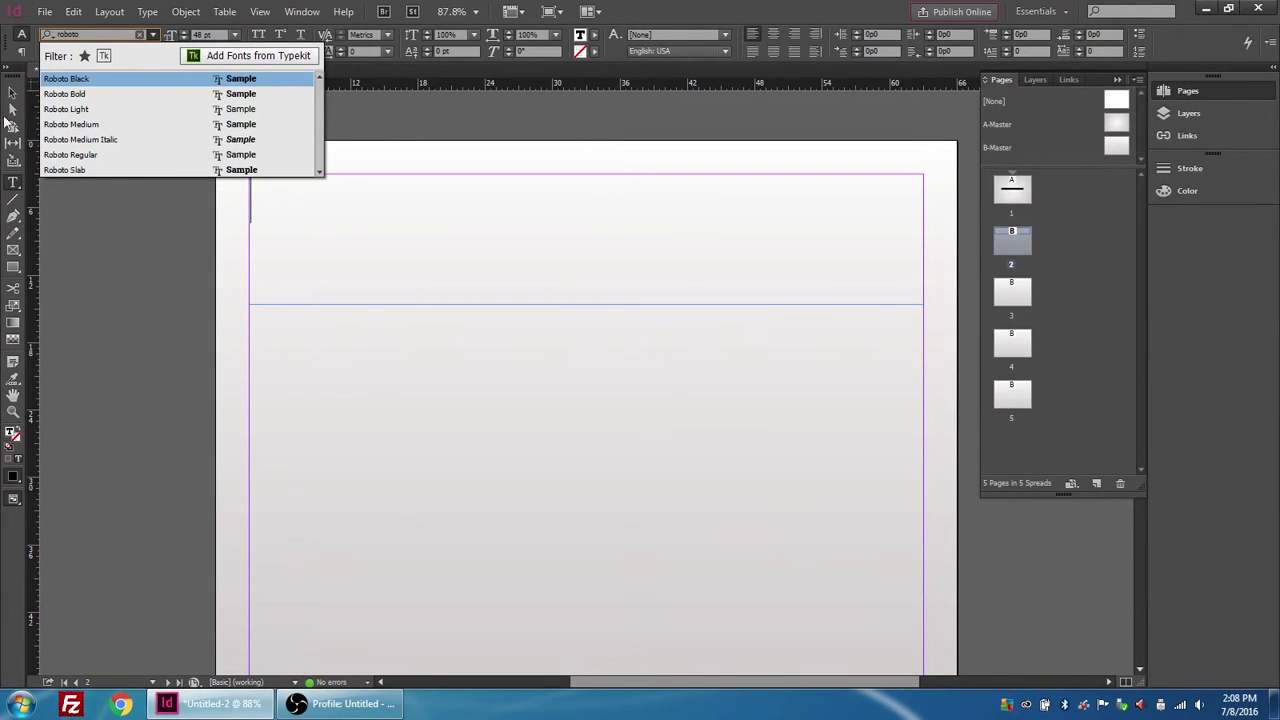
click(81, 171)
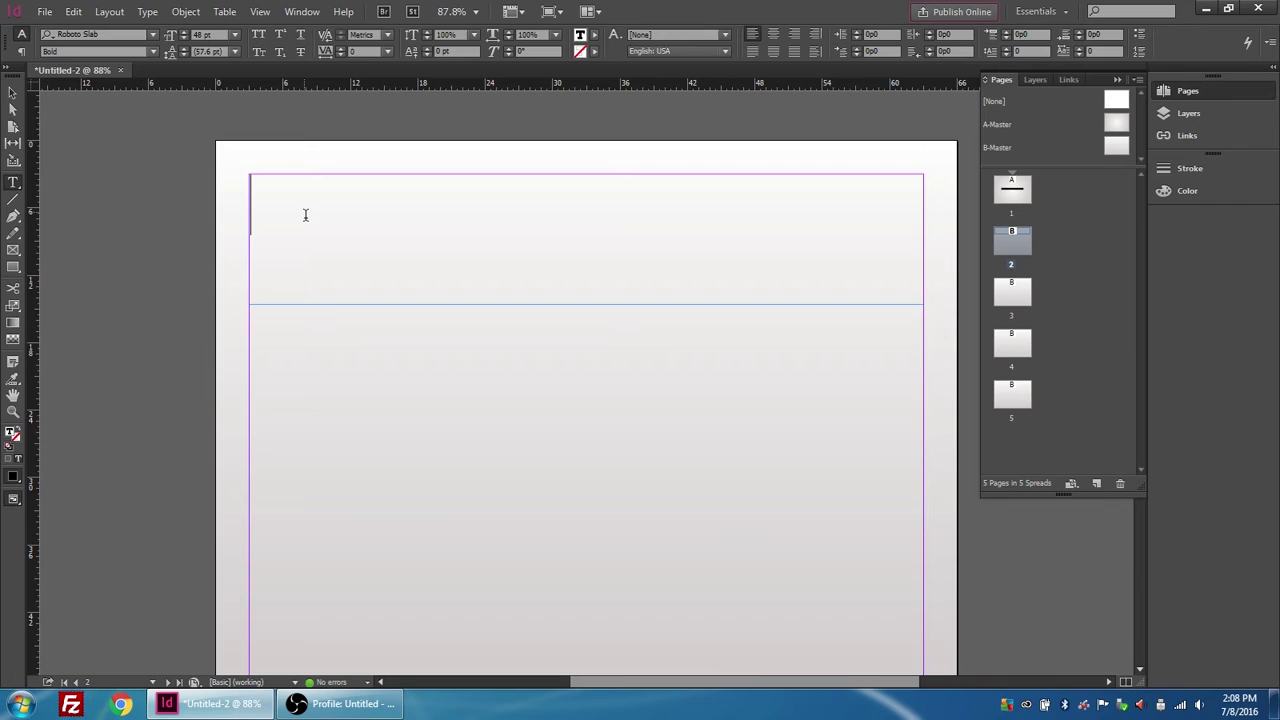
Type the heading 'Goal' and shrink its frame height to fit the text.
text(h)
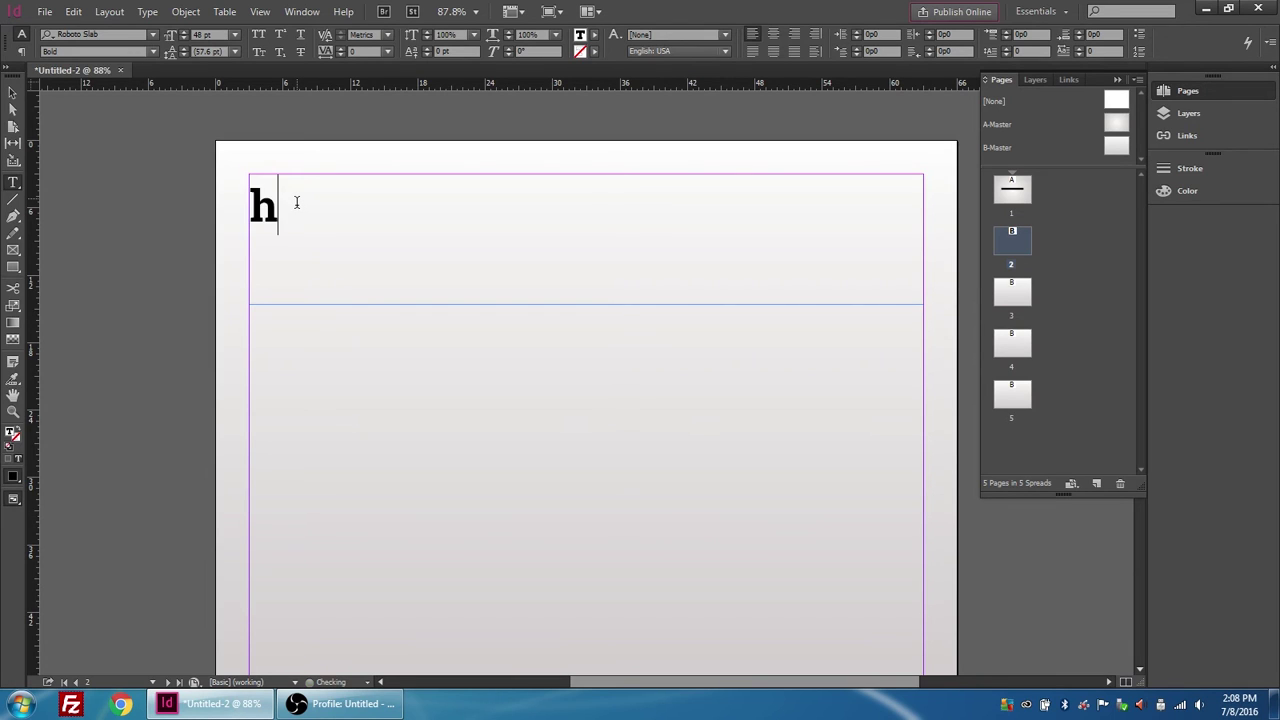
key(BackSpace)
text(GH)
key(BackSpace)
text(p)
key(BackSpace)
text(oal)
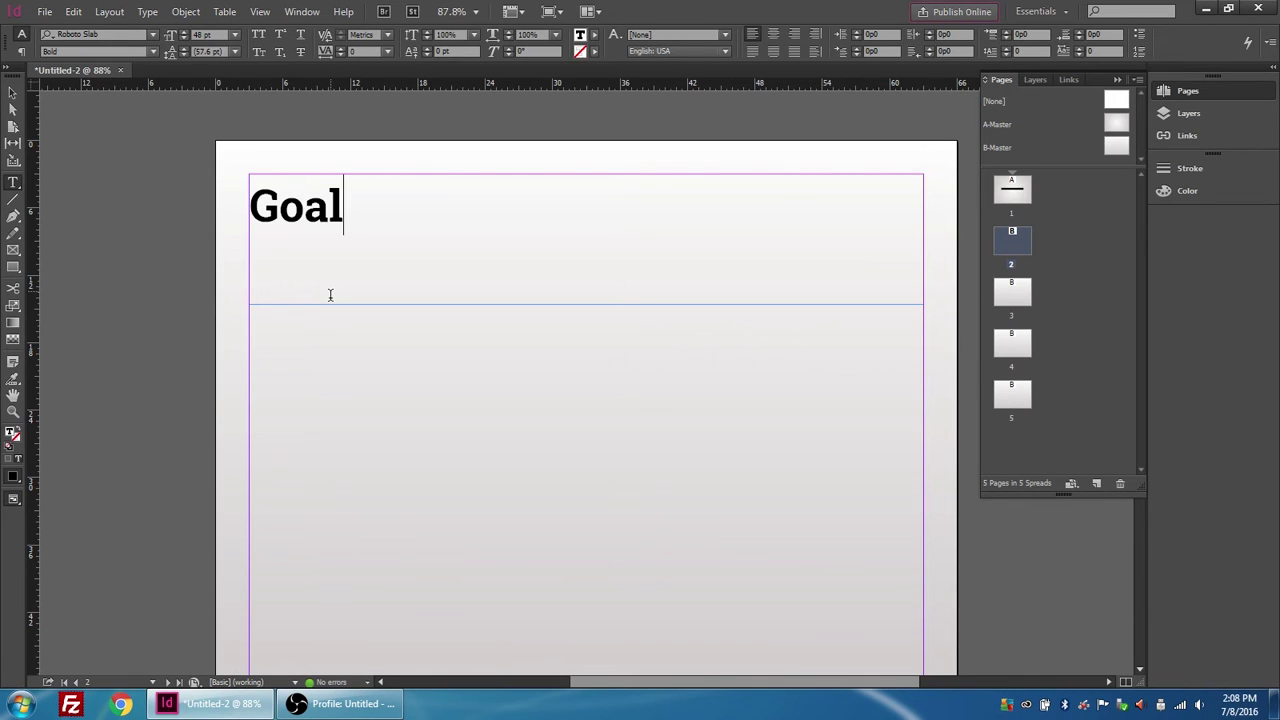
click(12, 93)
drag(586, 304, 586, 240)
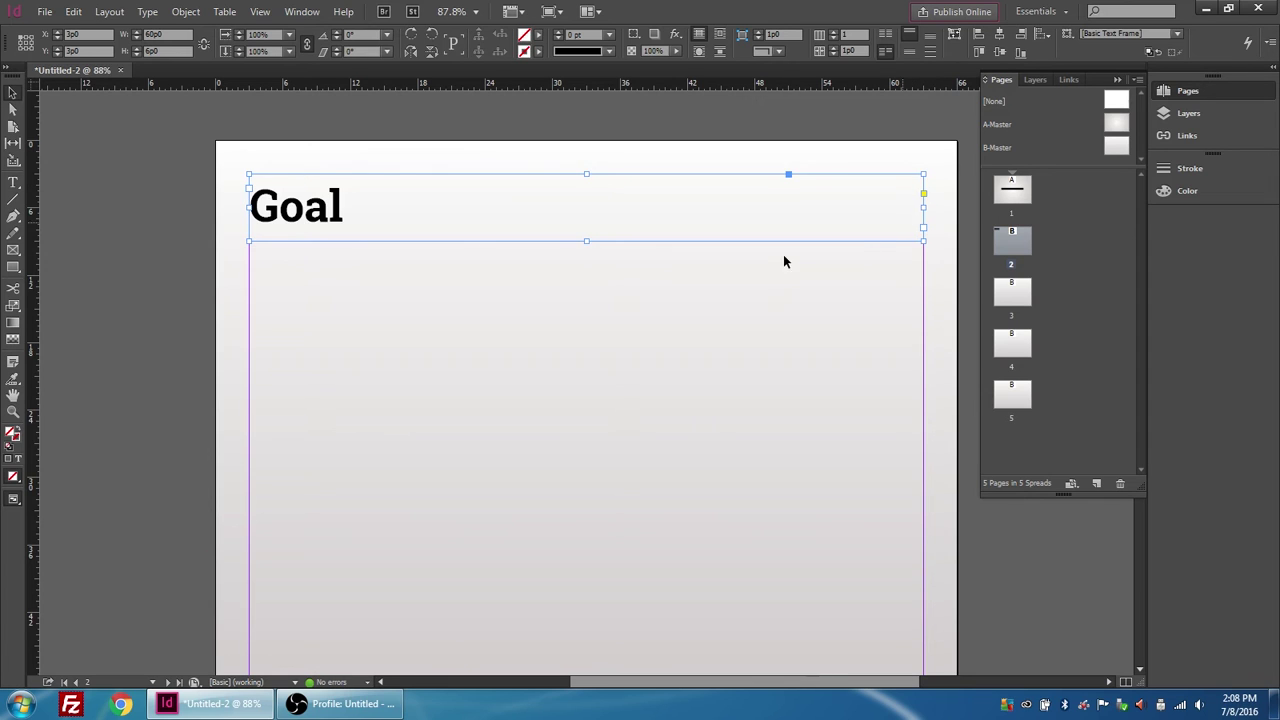
click(120, 704)
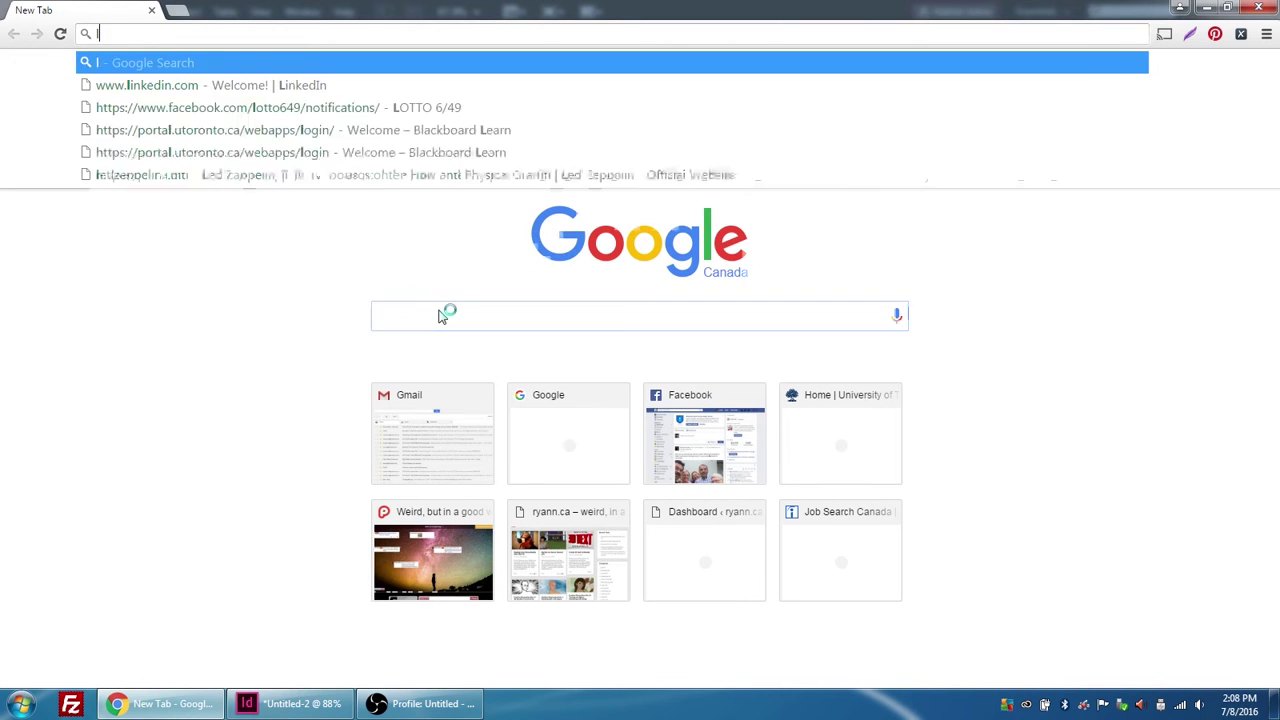
Generate a single 60-word Lorem Ipsum paragraph on lipsum.com, copy it, and return to InDesign.
key(Return)
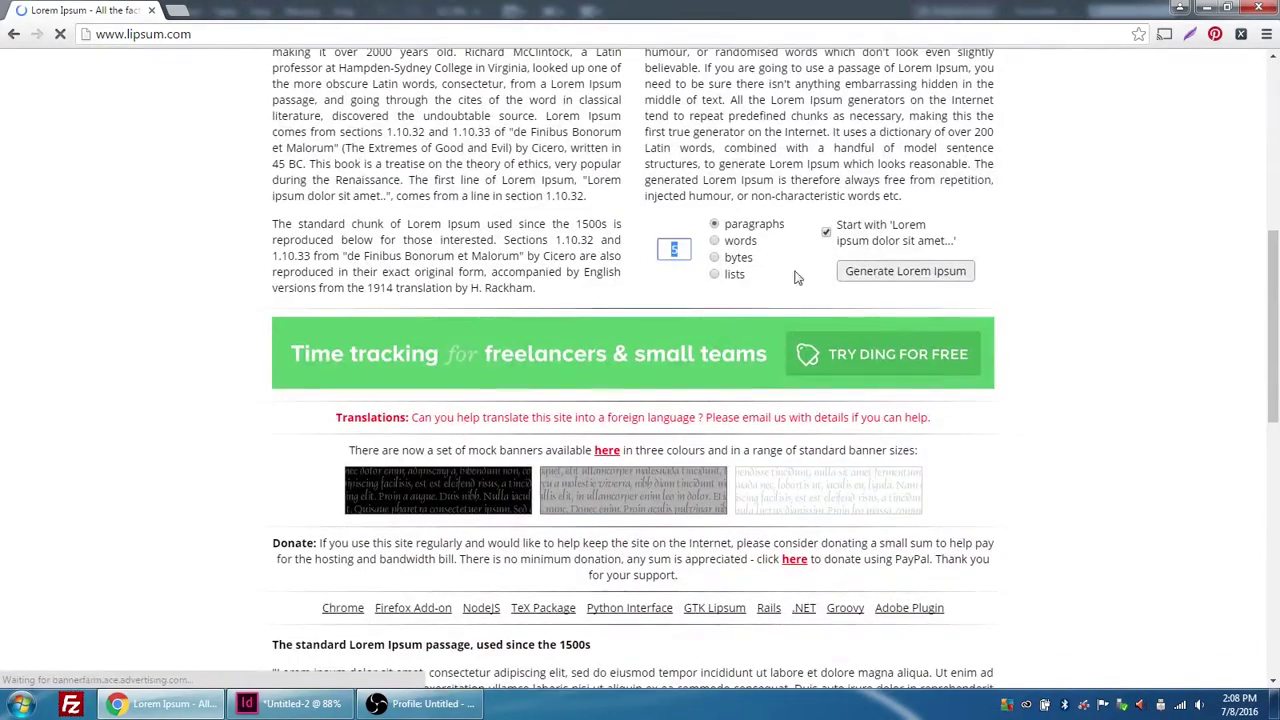
text(1)
click(884, 278)
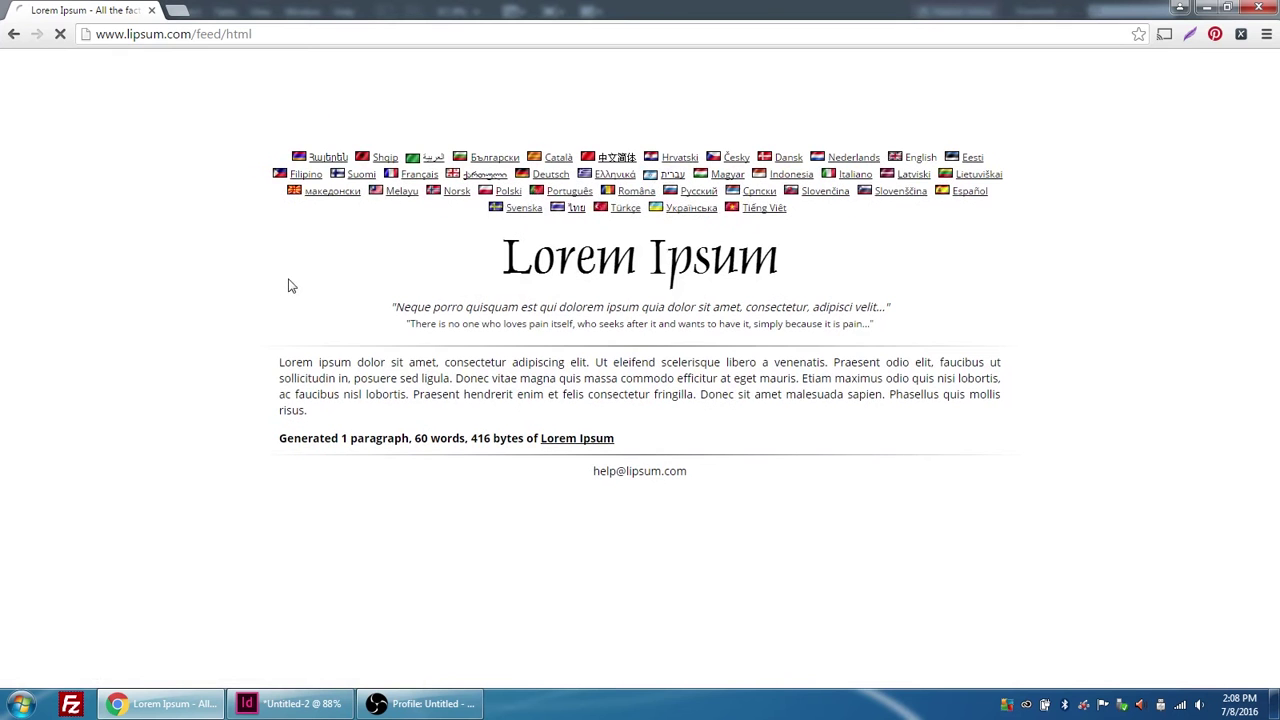
drag(280, 362, 312, 414)
right_click(322, 392)
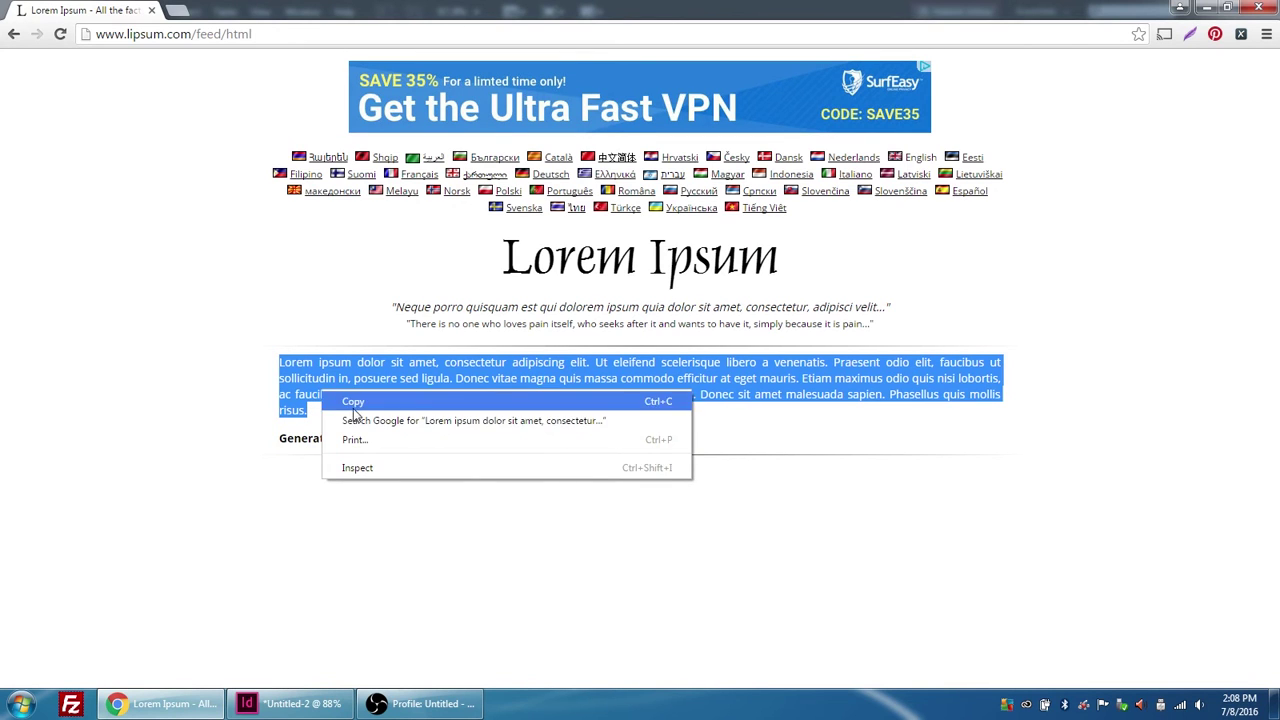
click(353, 402)
click(290, 703)
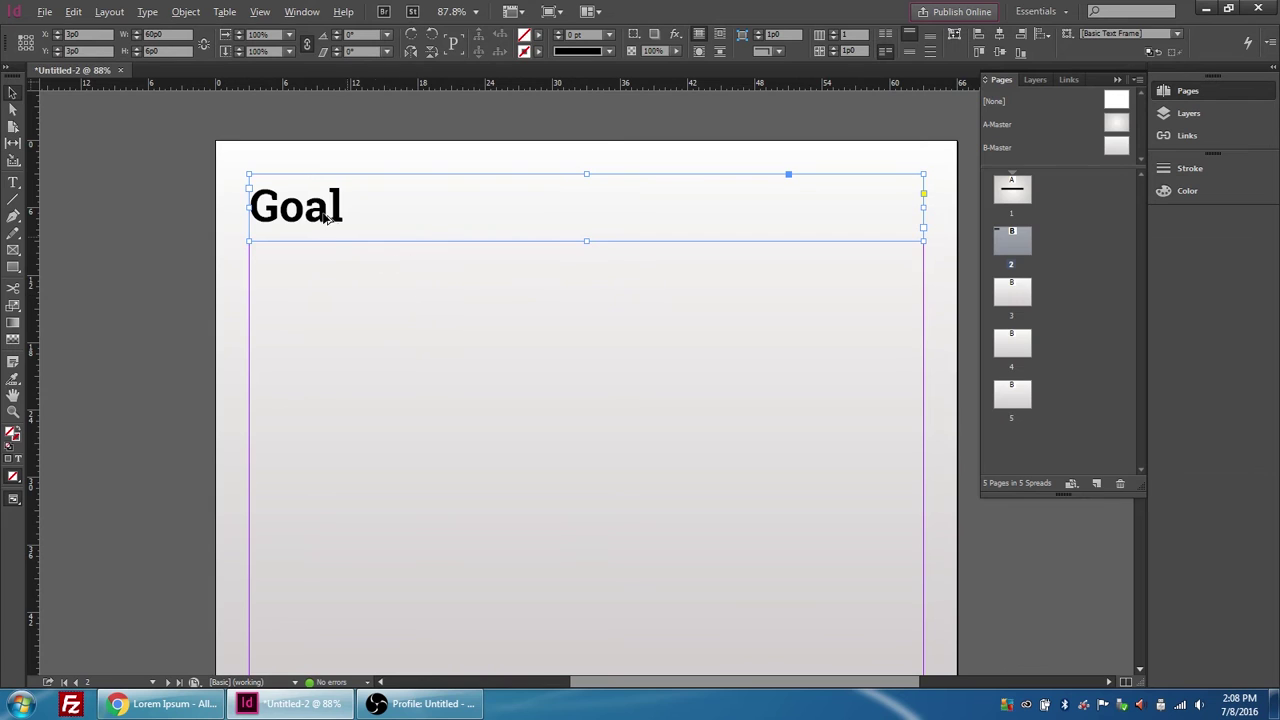
Duplicate the Goal frame below, set its text to 18 pt, and paste the Lorem ipsum paragraph in.
drag(324, 216, 330, 340)
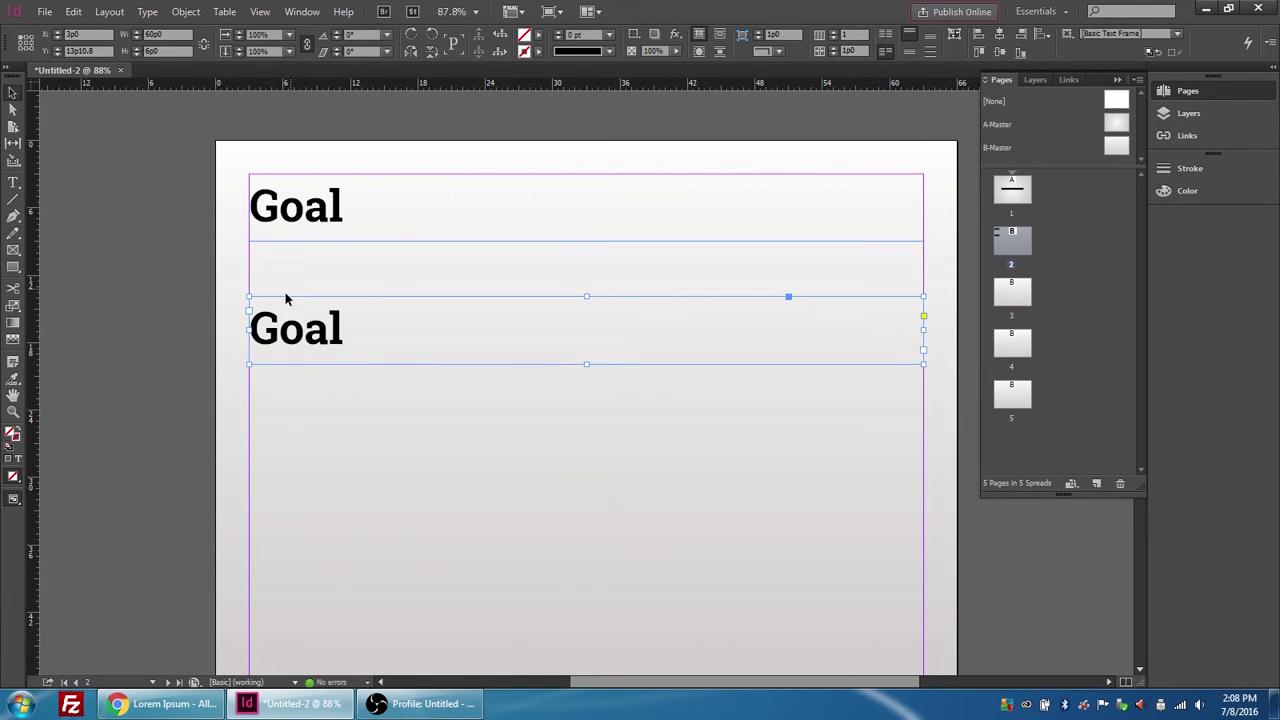
double_click(288, 334)
drag(346, 331, 249, 331)
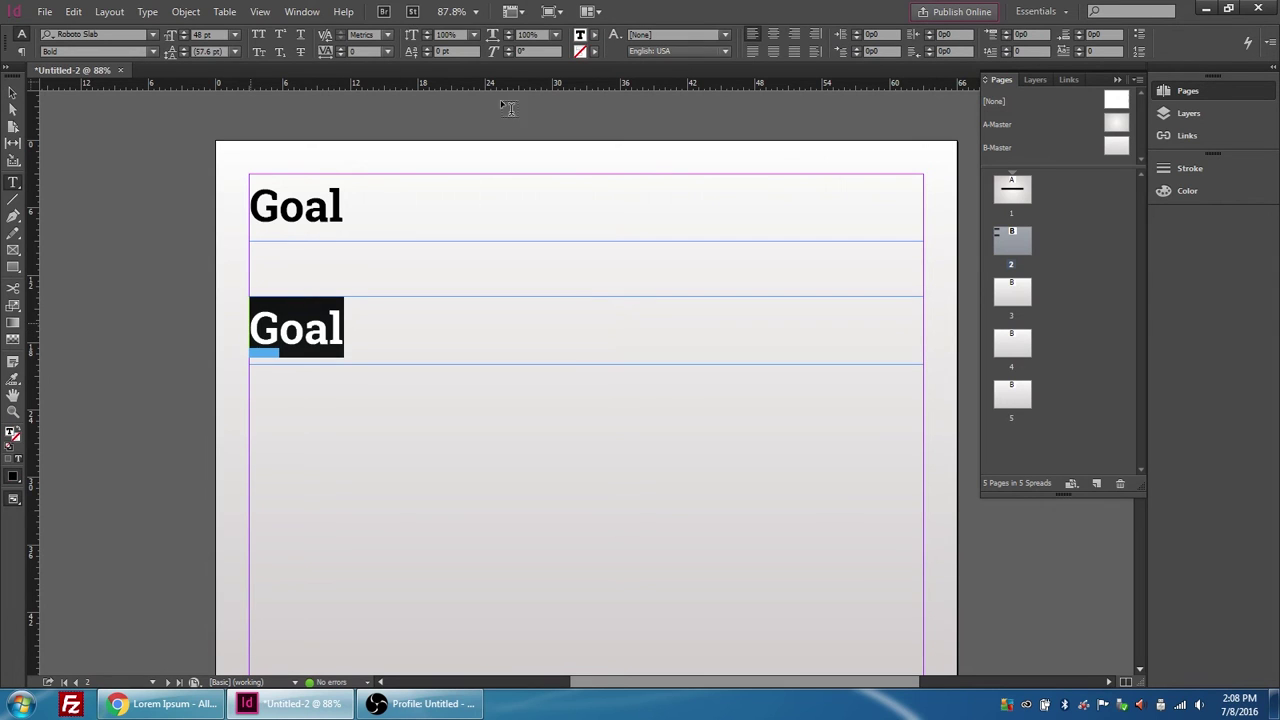
click(234, 35)
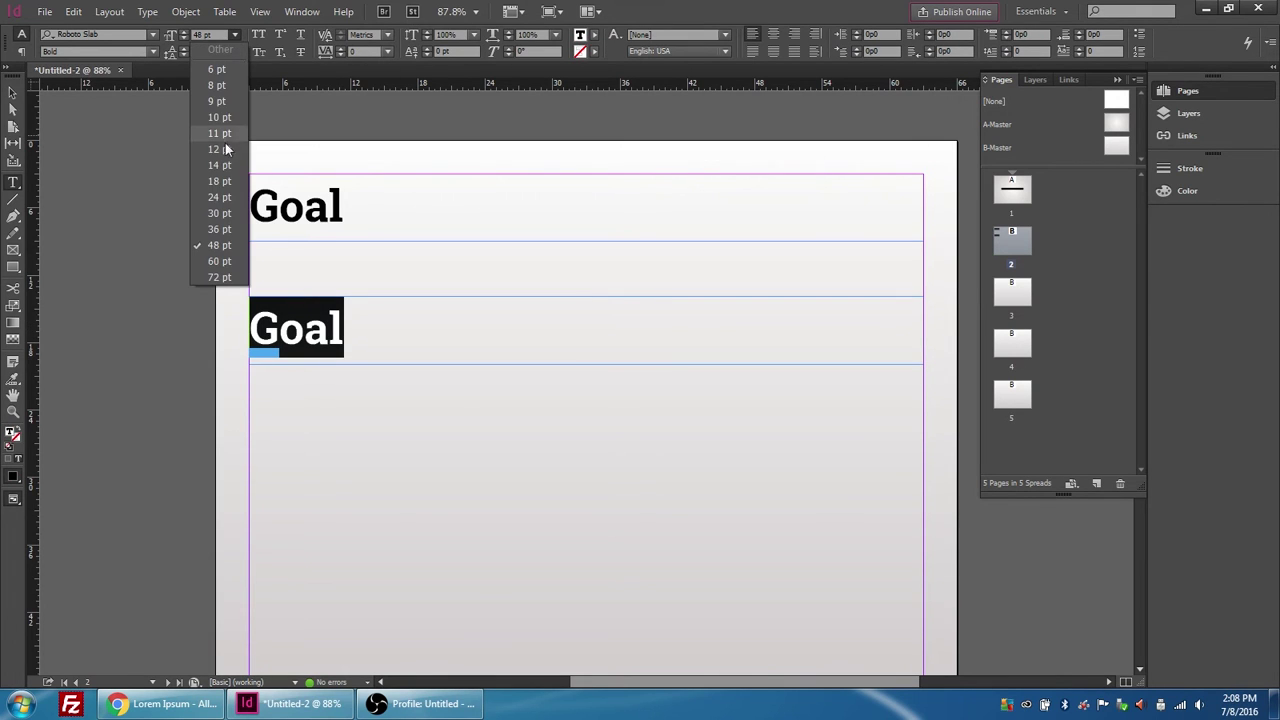
click(220, 181)
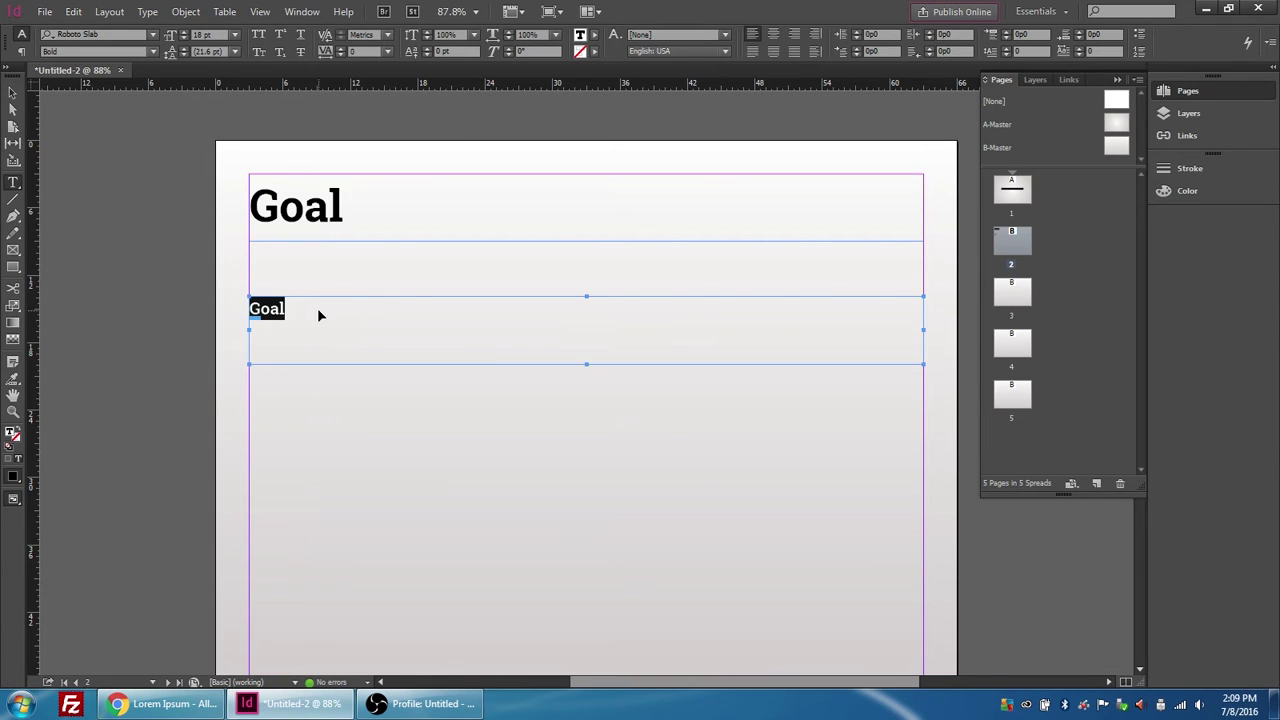
key(ctrl+v)
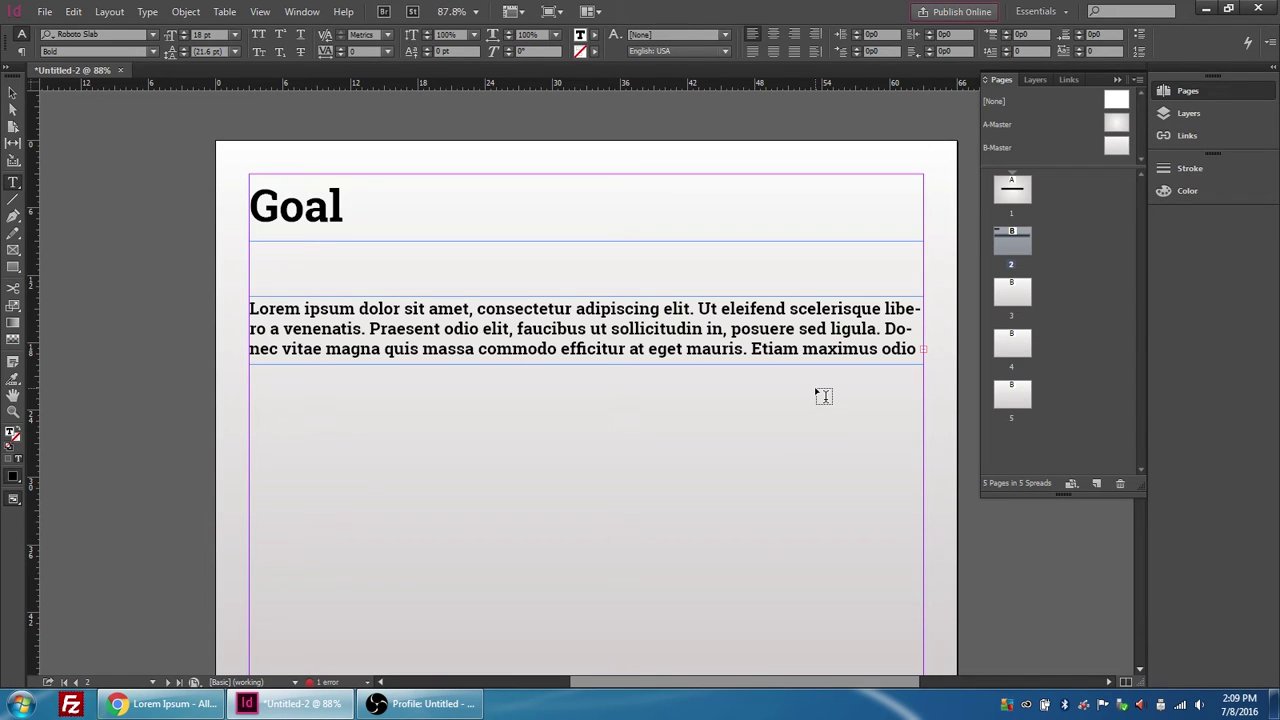
Set the paragraph font to Roboto Medium and lengthen the frame to reveal overset lines.
click(252, 310)
key(ctrl+a)
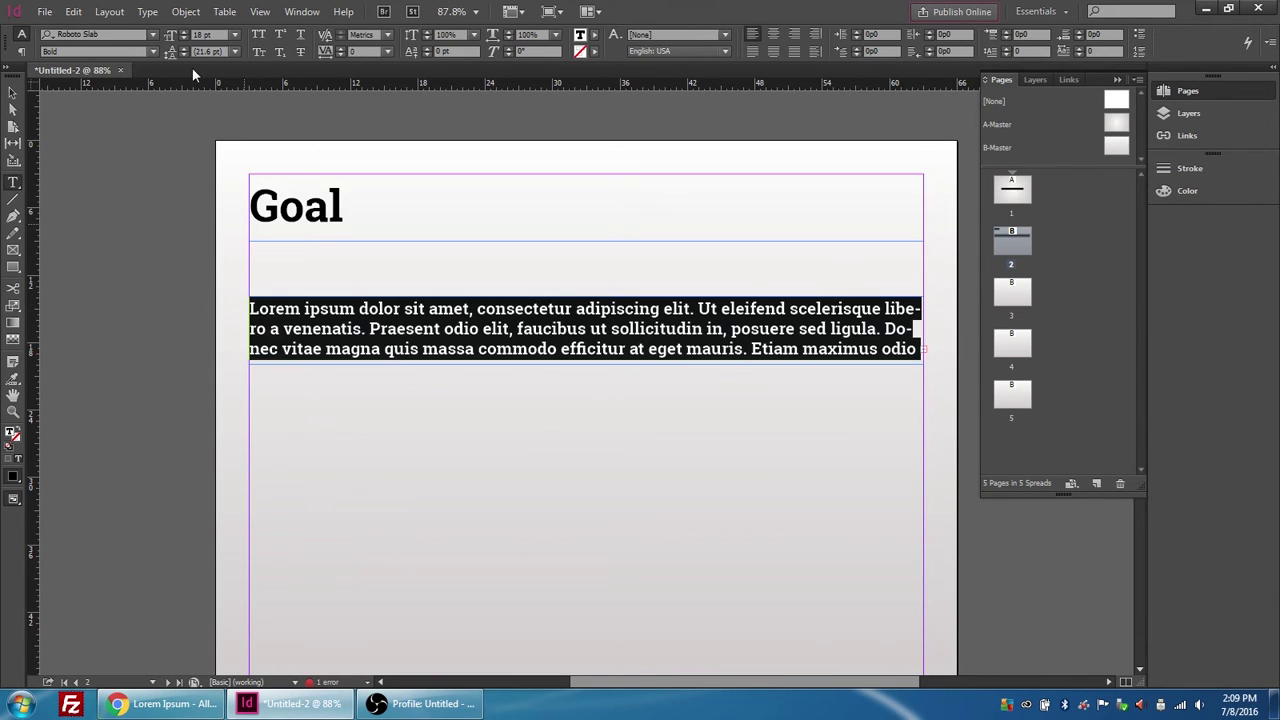
click(152, 34)
click(152, 34)
text(robo)
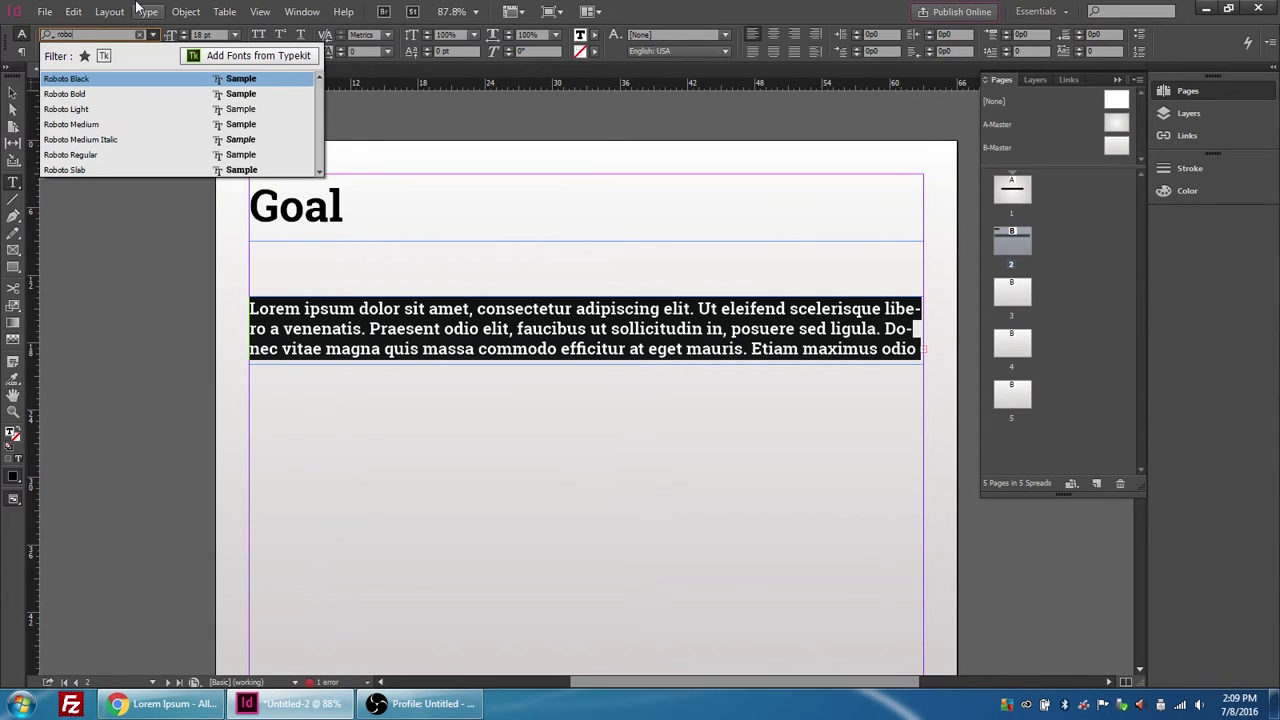
text(to)
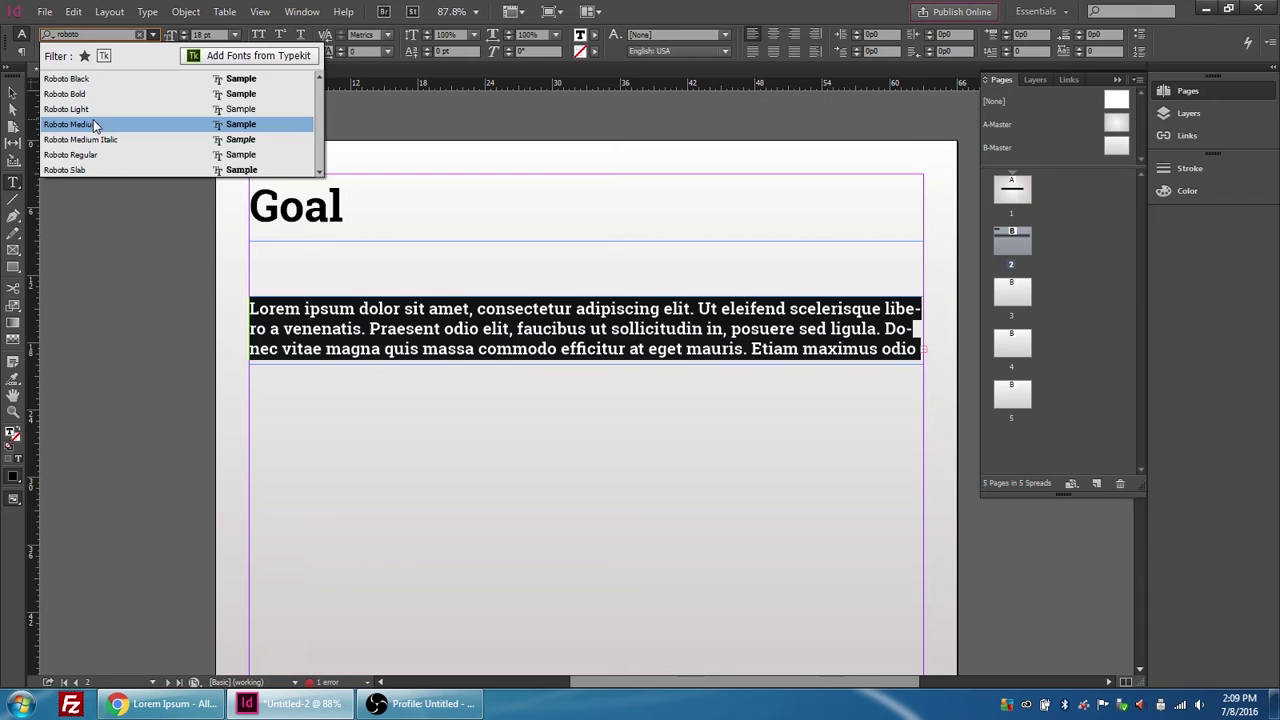
click(93, 121)
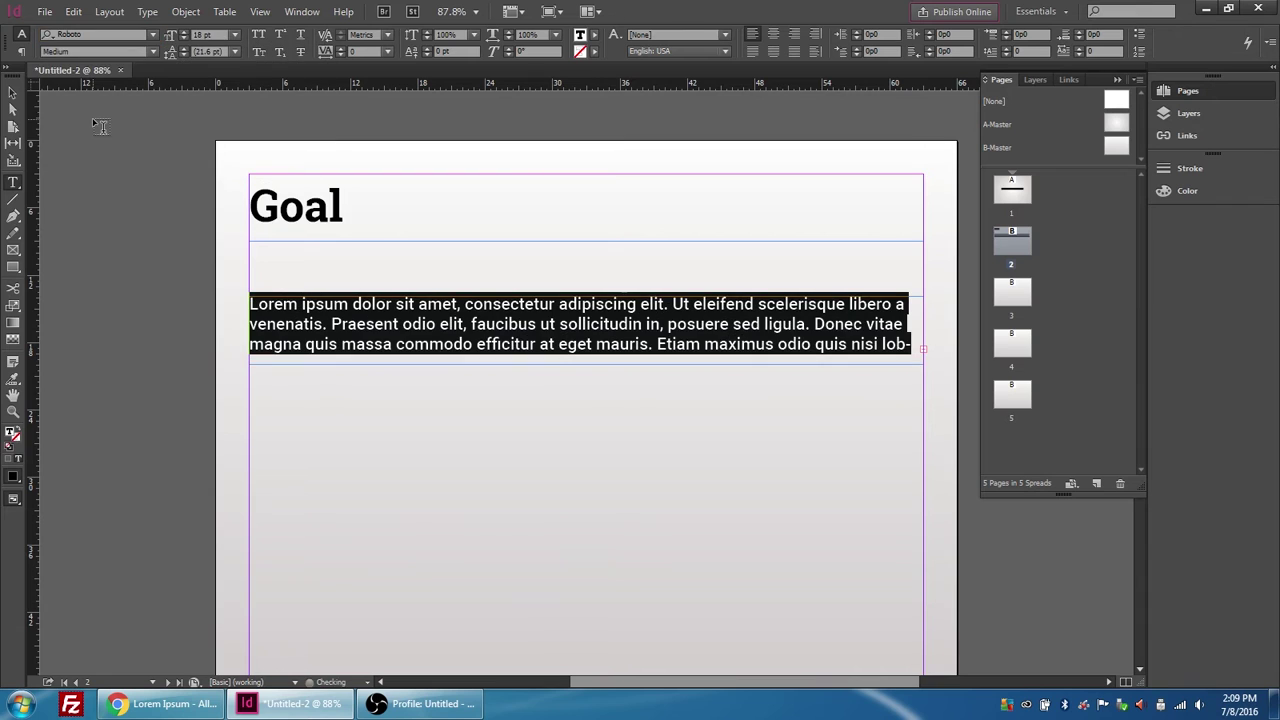
click(12, 92)
drag(589, 364, 586, 399)
Turn on Ignore Text Wrap in the body frame's Text Frame Options.
right_click(581, 358)
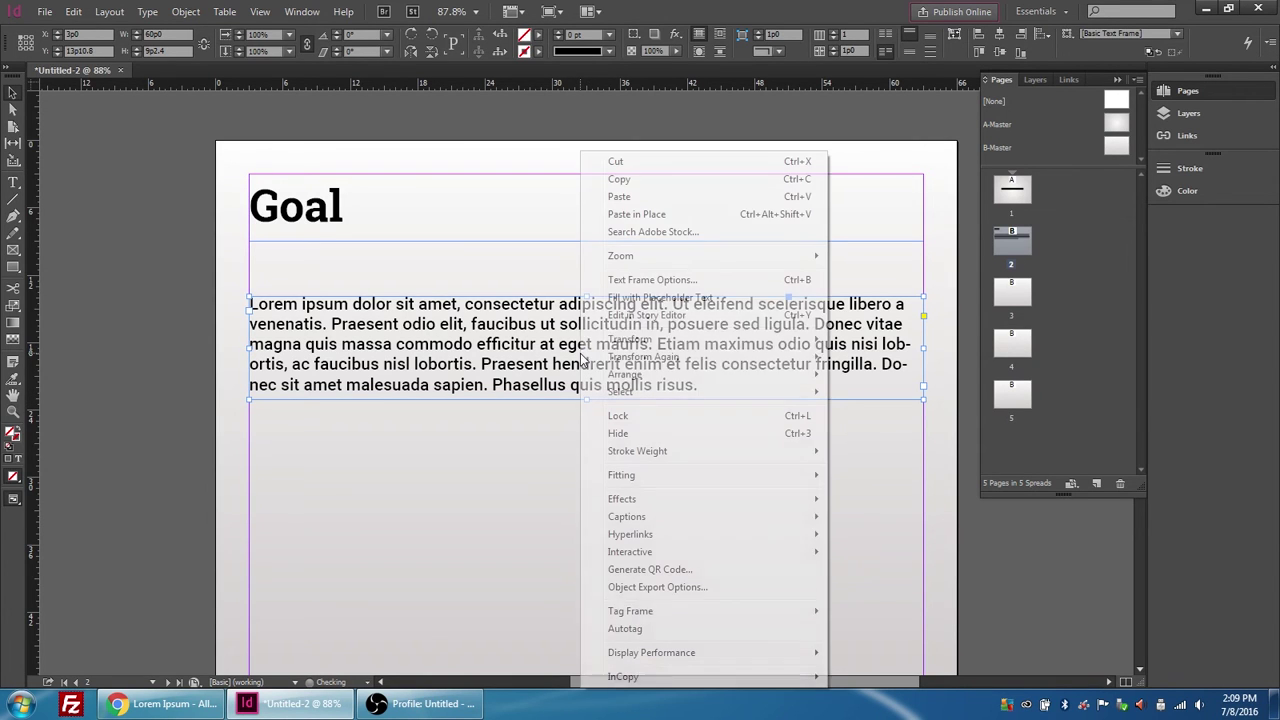
click(516, 370)
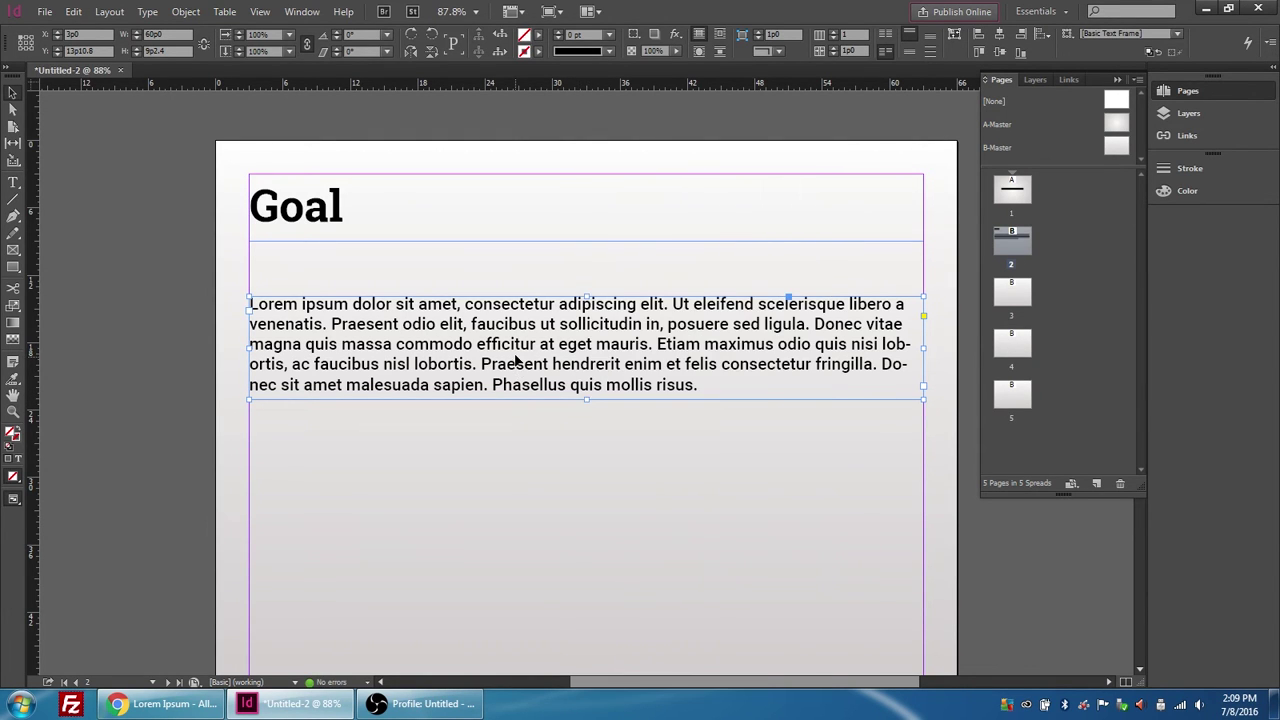
right_click(515, 357)
click(590, 281)
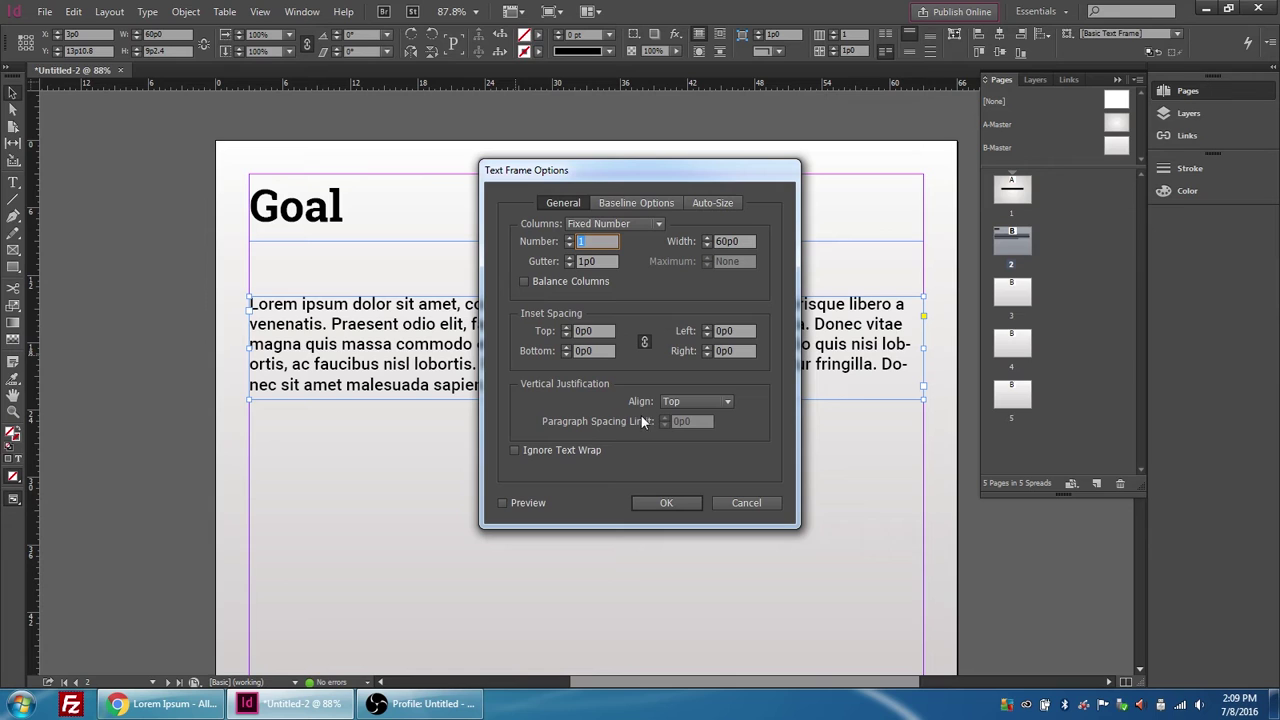
click(514, 450)
click(664, 502)
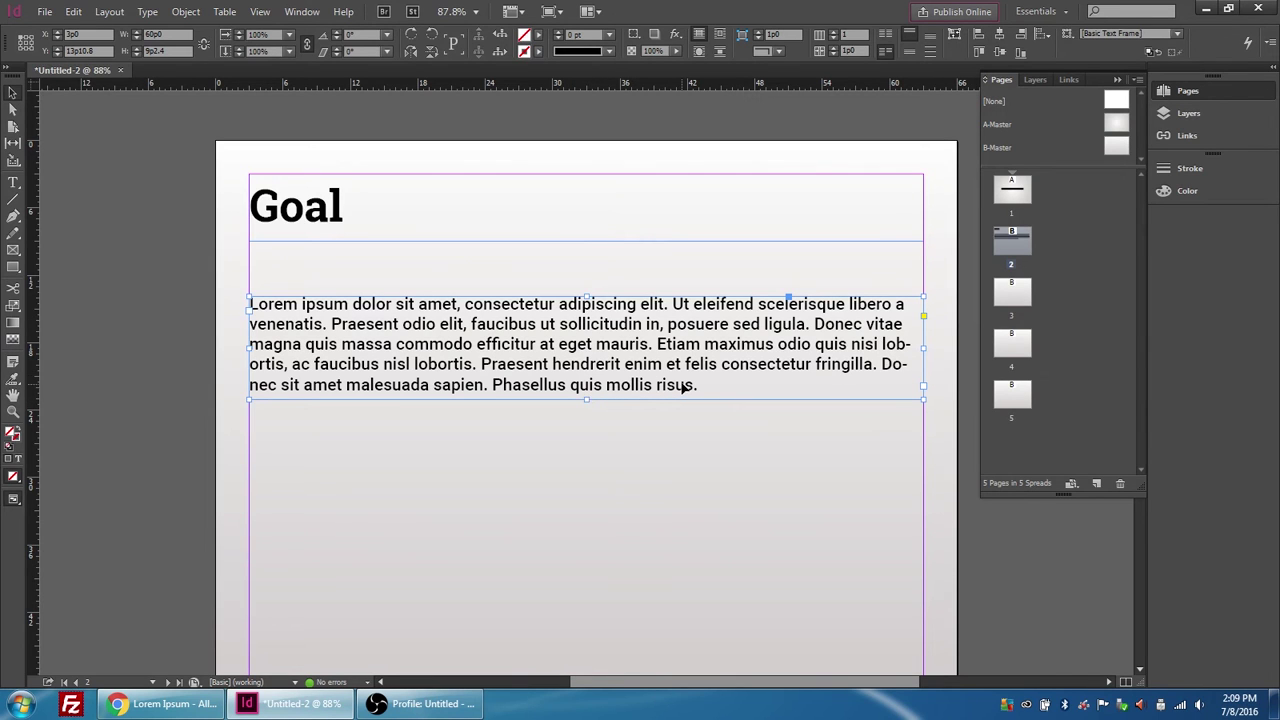
Switch off hyphenation for the body paragraph and move its frame up toward the heading.
click(147, 11)
click(180, 107)
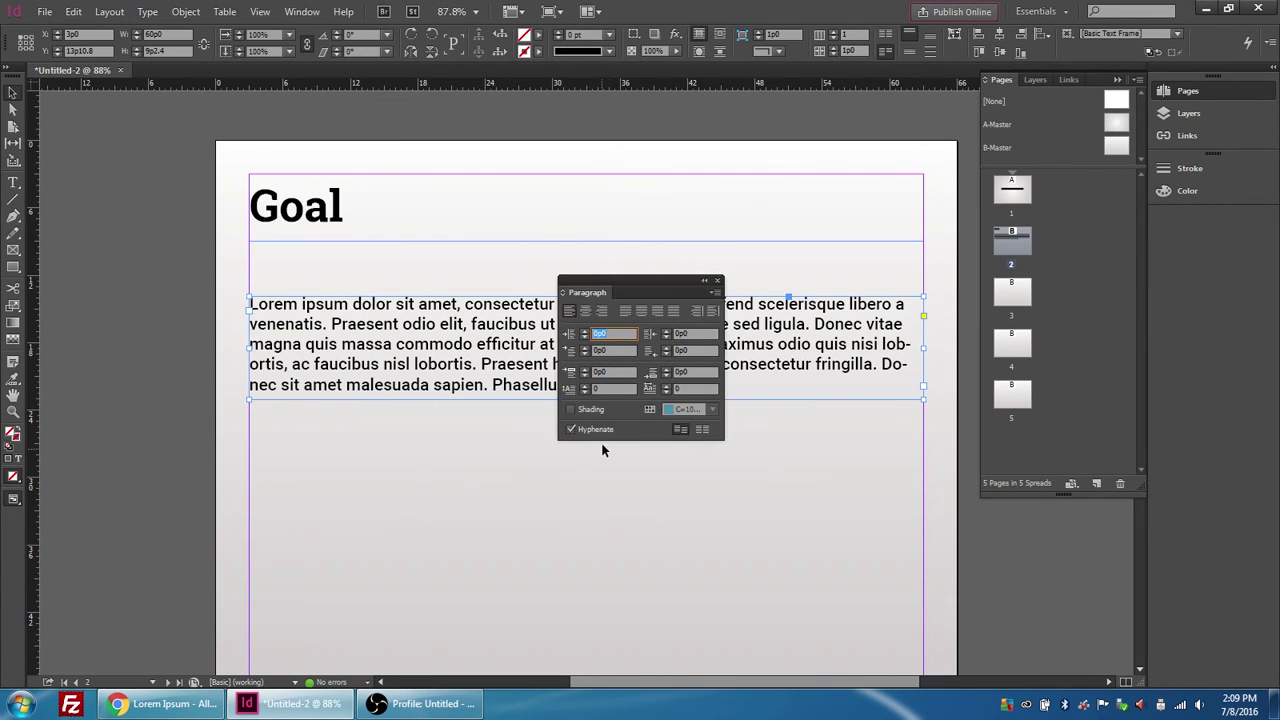
click(571, 429)
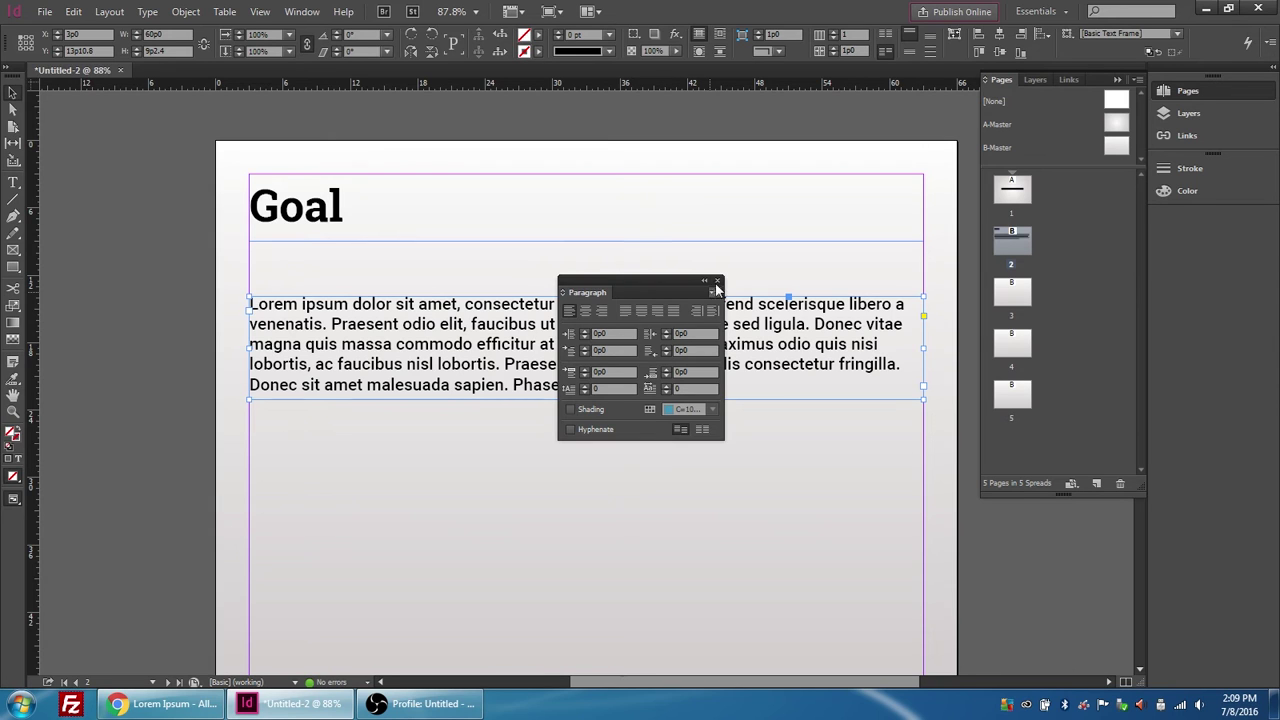
click(717, 281)
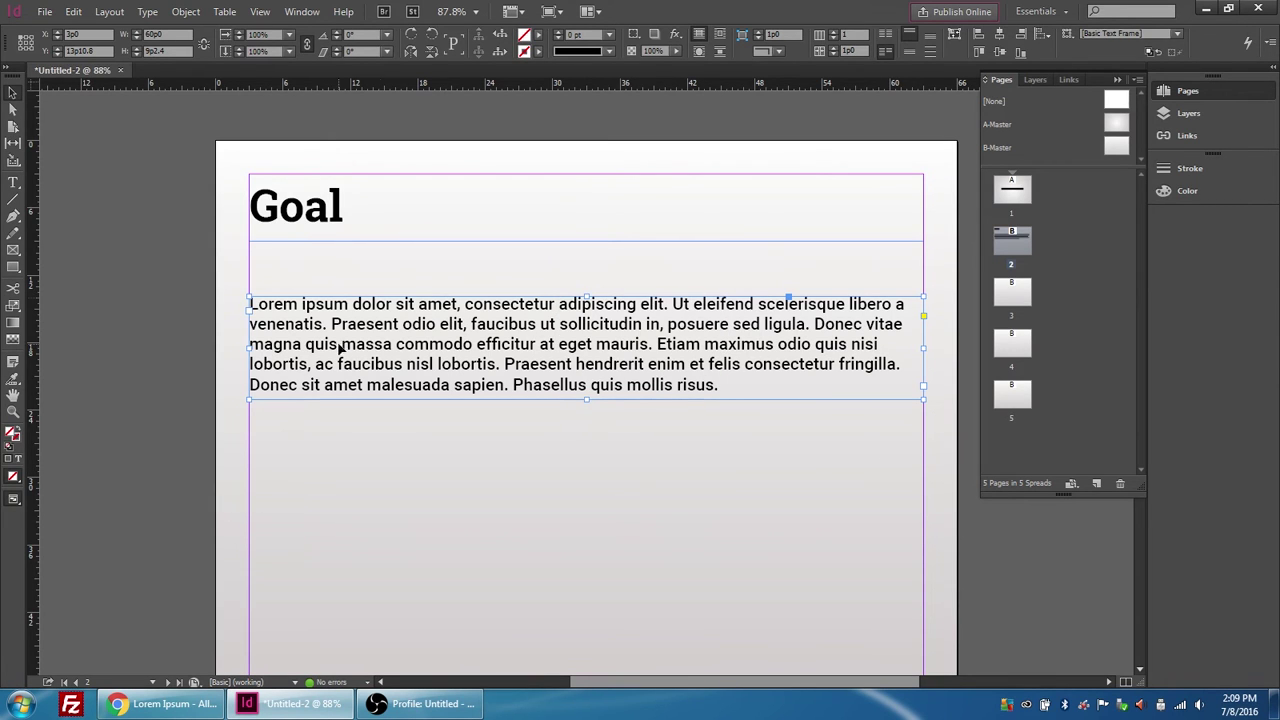
drag(340, 346, 340, 312)
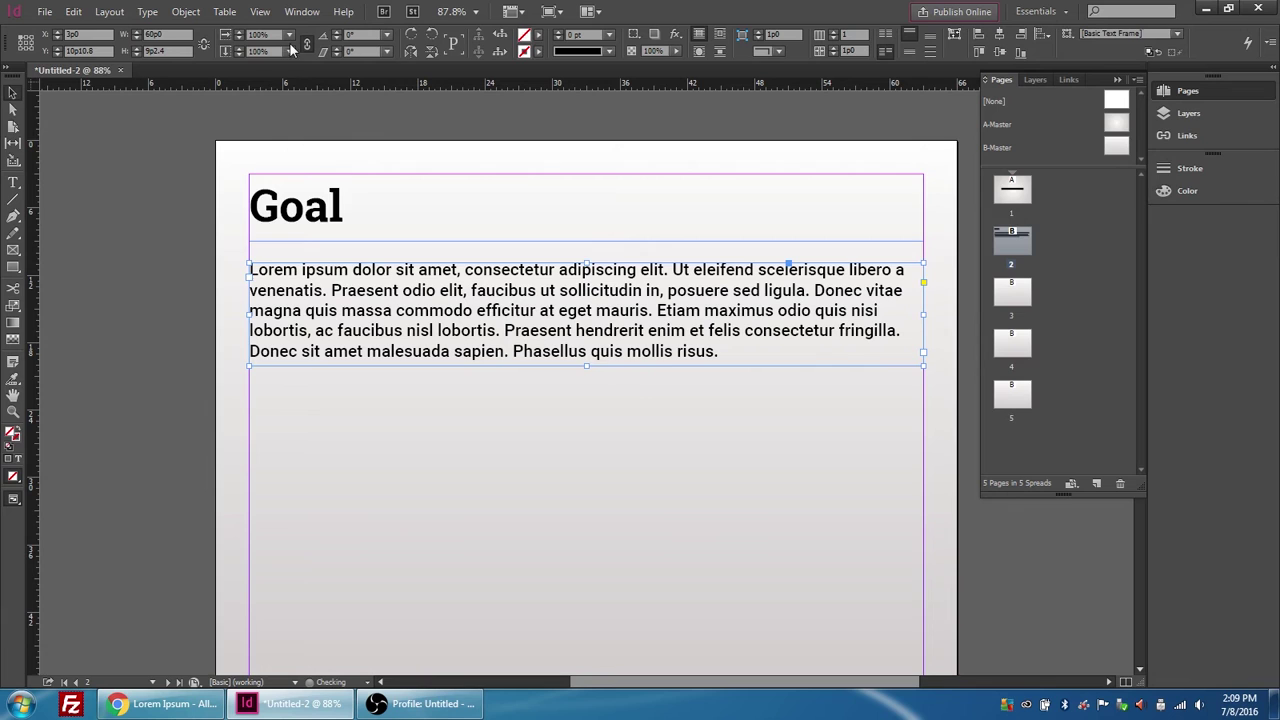
Add horizontal guides across and just above the body text, nudging the frame down to align.
drag(316, 82, 291, 272)
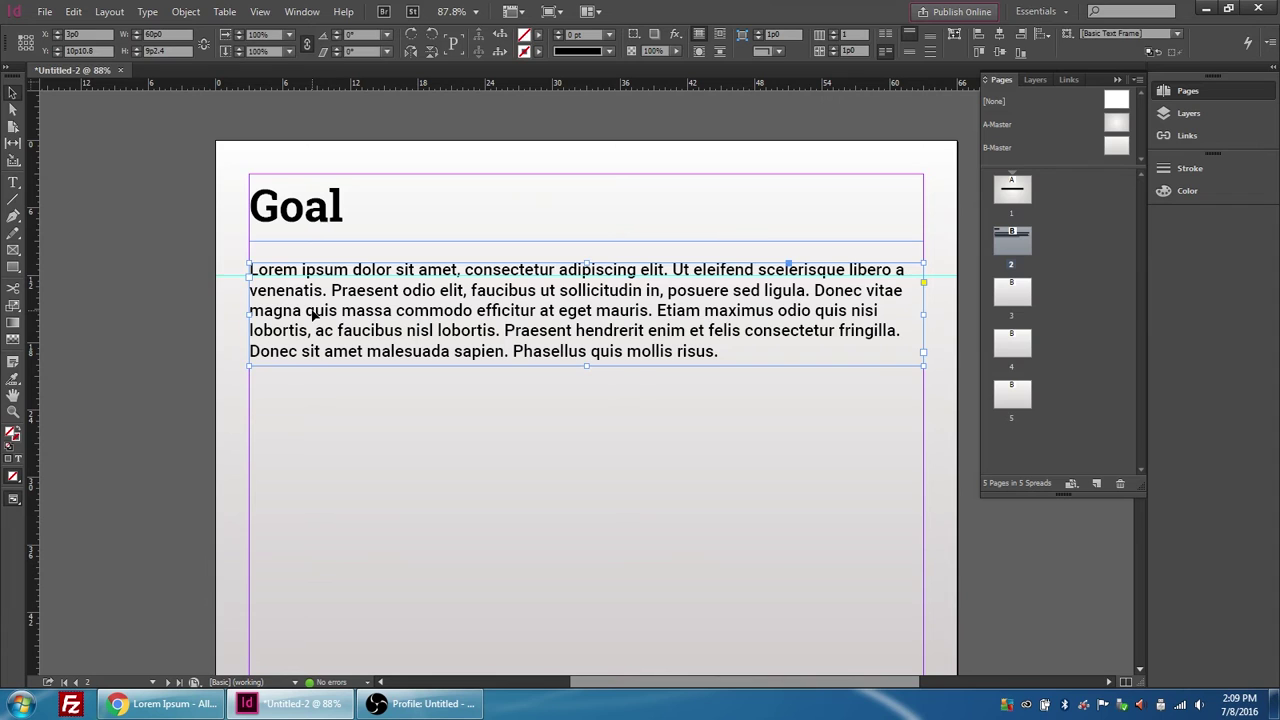
key(Down)
key(Down)
key(Down)
key(Down)
key(Down)
key(Down)
key(Down)
key(Down)
key(Down)
key(Down)
key(Down)
key(Down)
key(Down)
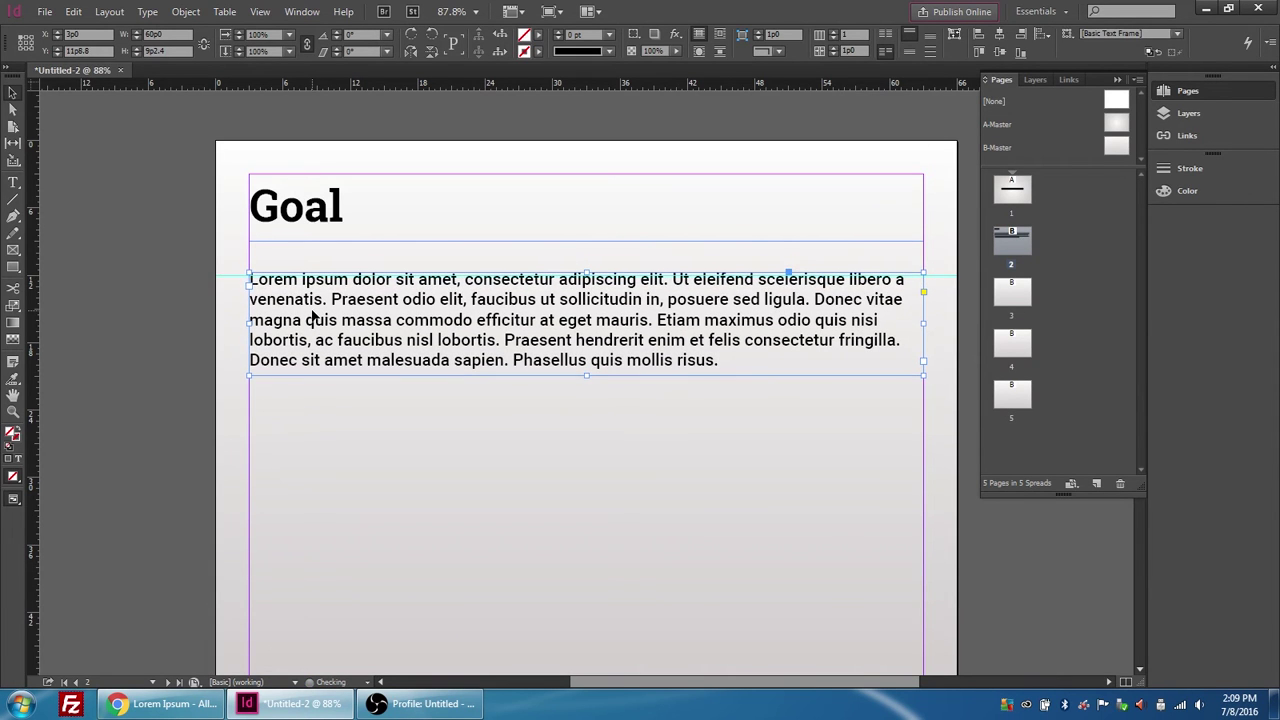
key(Down)
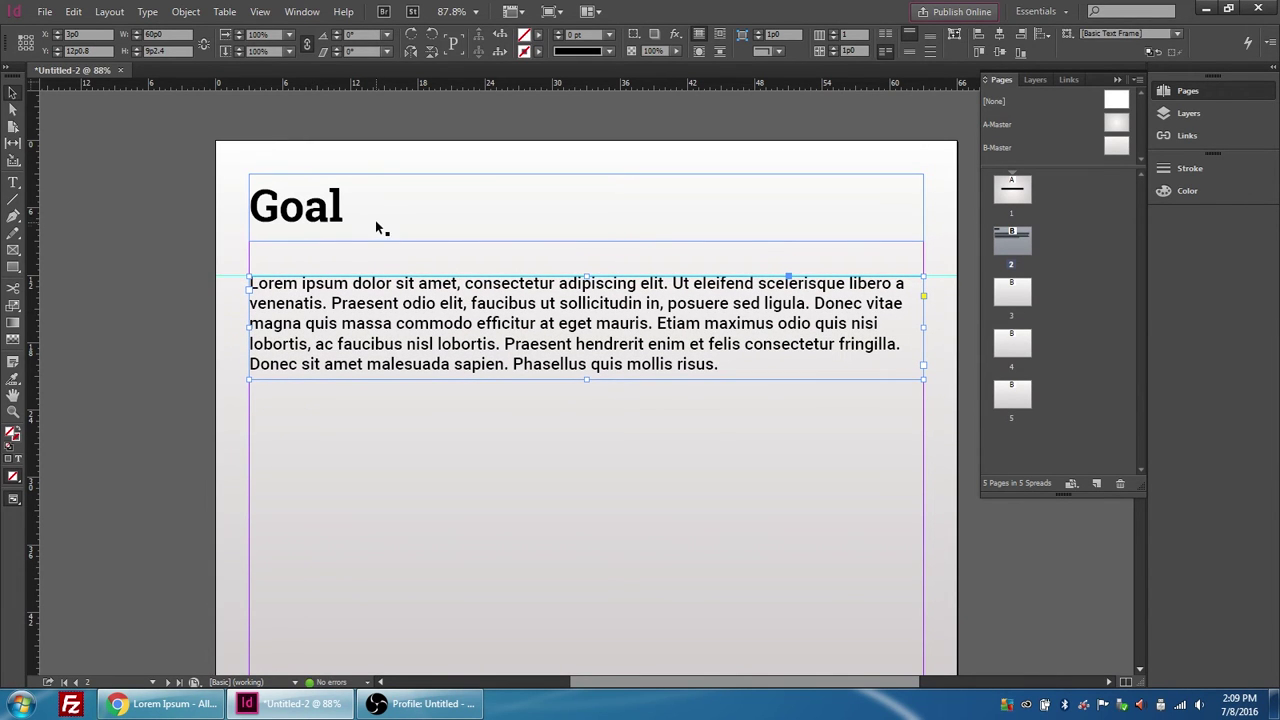
drag(197, 85, 190, 241)
click(183, 181)
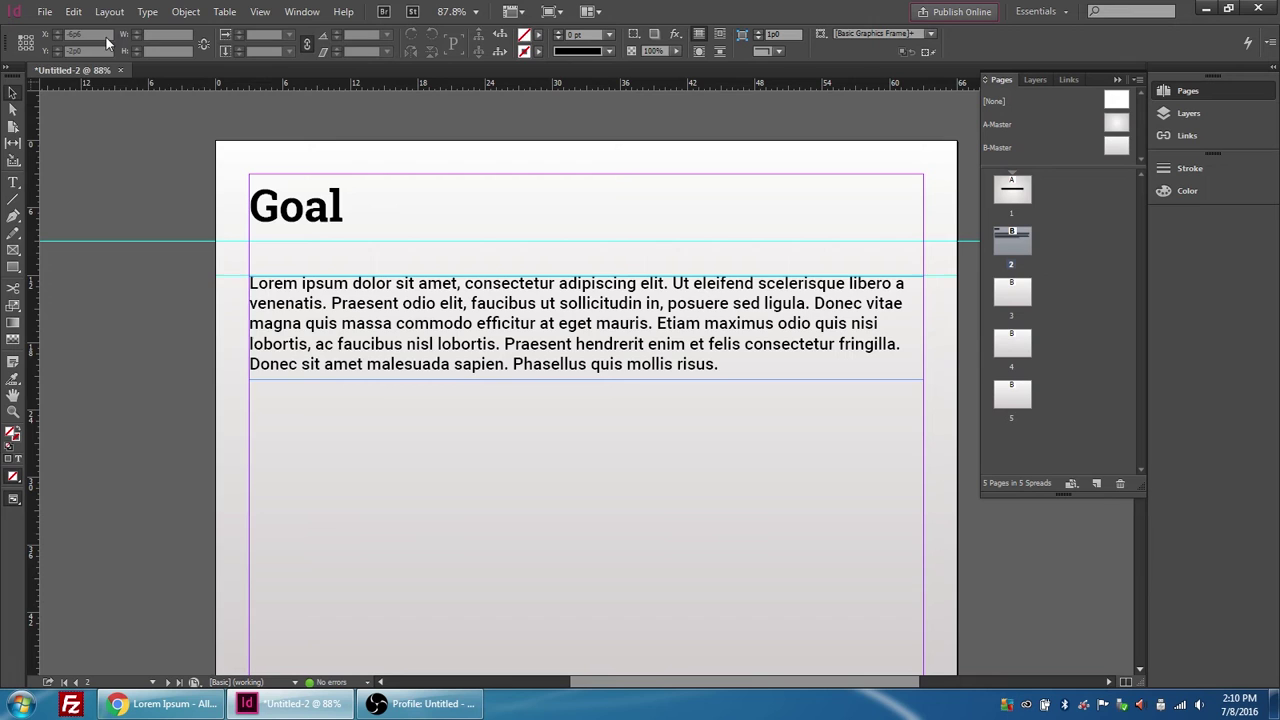
Select all frames on the page and paste the copied content via the Edit menu.
click(73, 11)
click(100, 257)
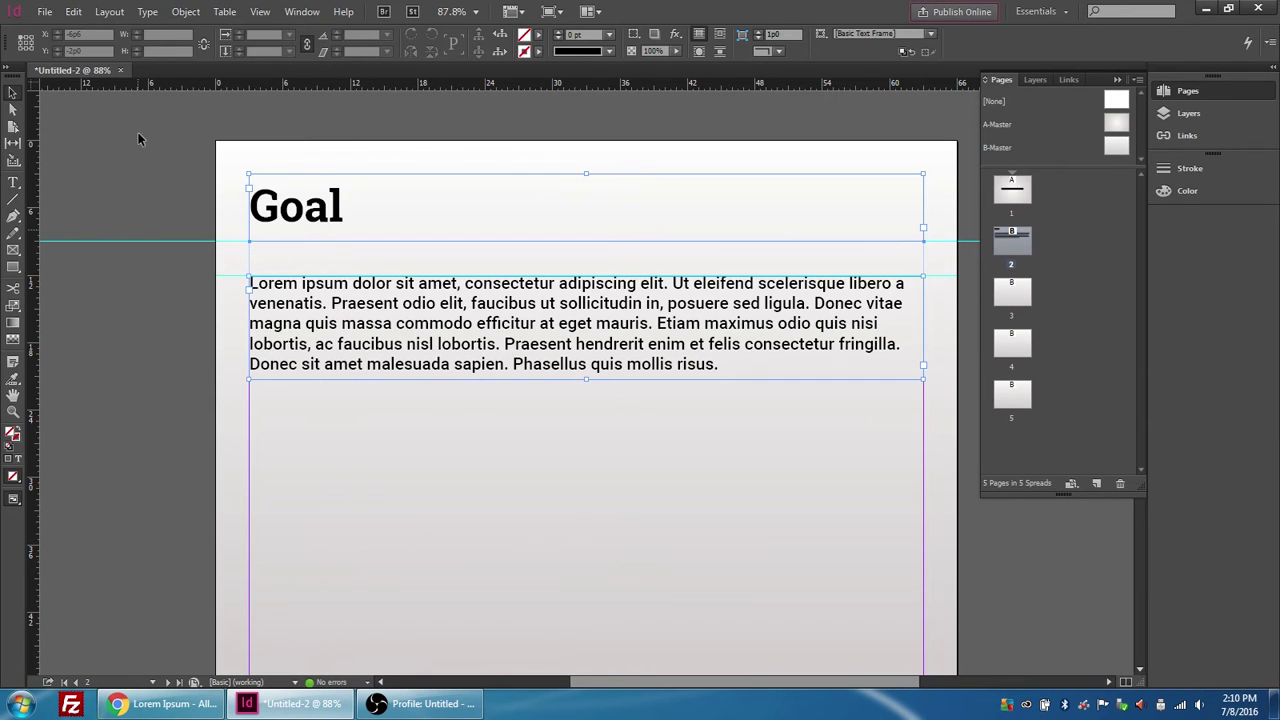
click(73, 11)
click(98, 106)
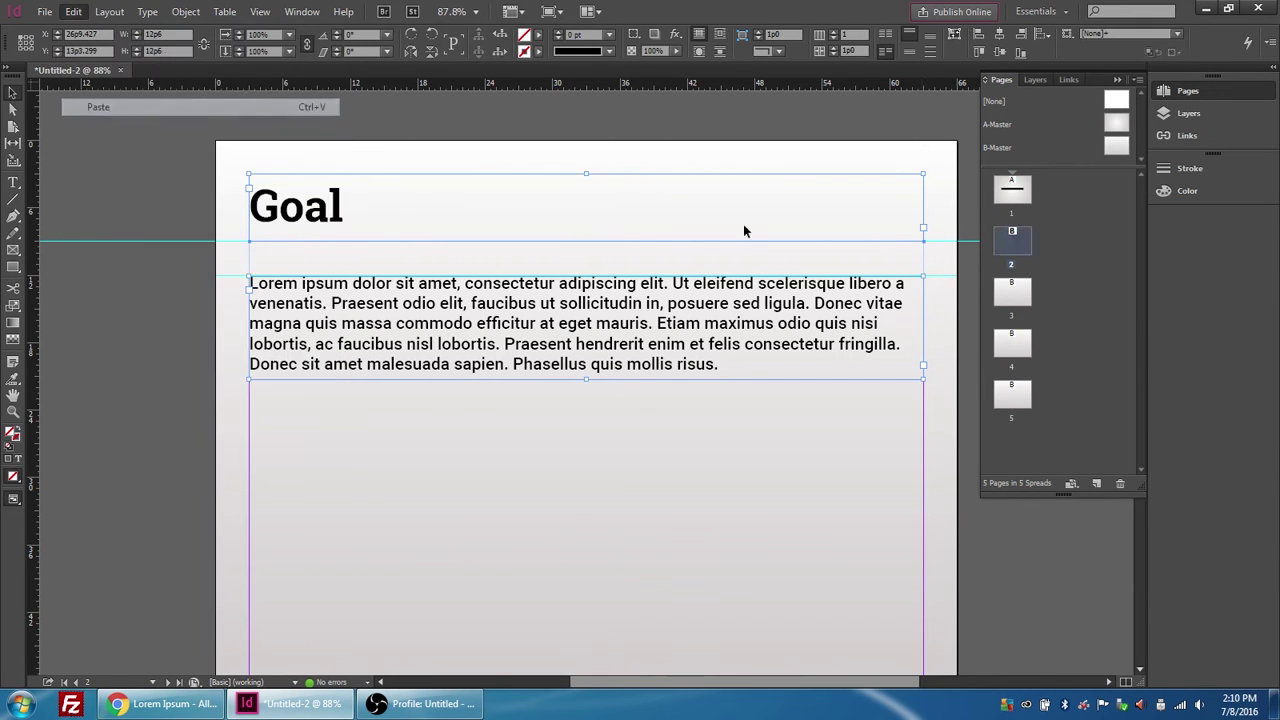
Try pasting in place on page 3, undoing both paste attempts.
double_click(1016, 293)
right_click(297, 246)
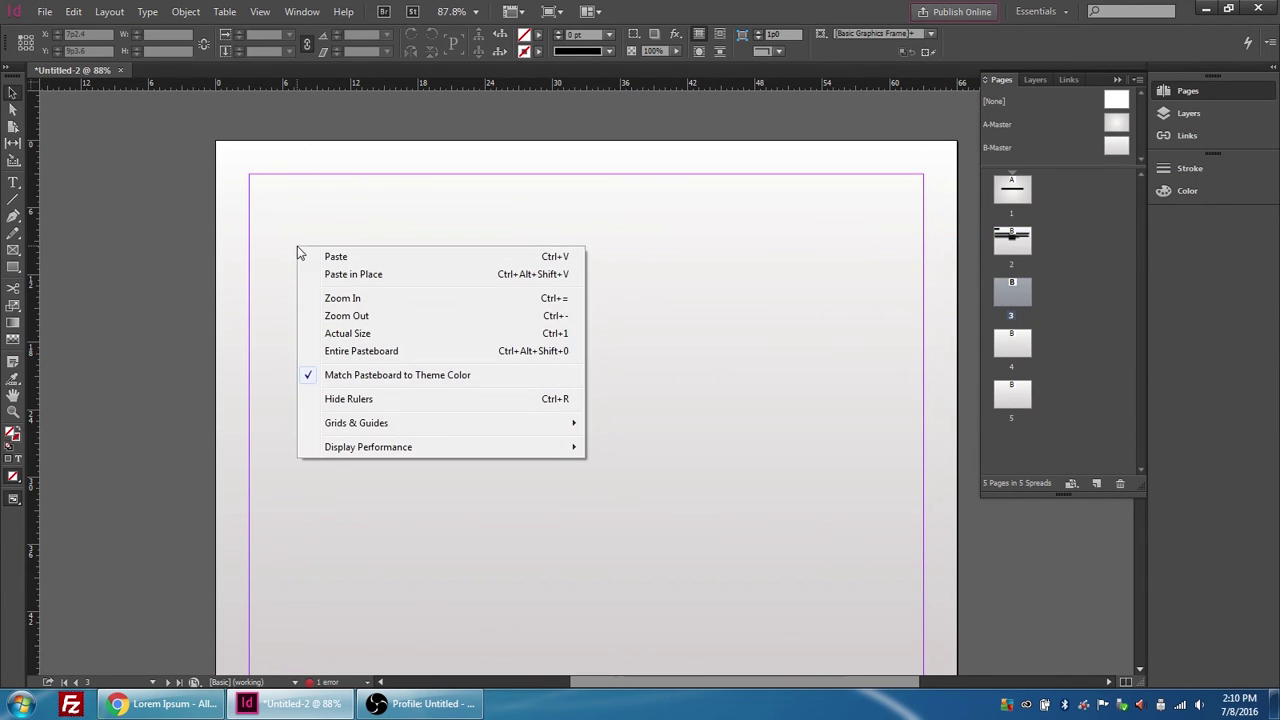
click(347, 274)
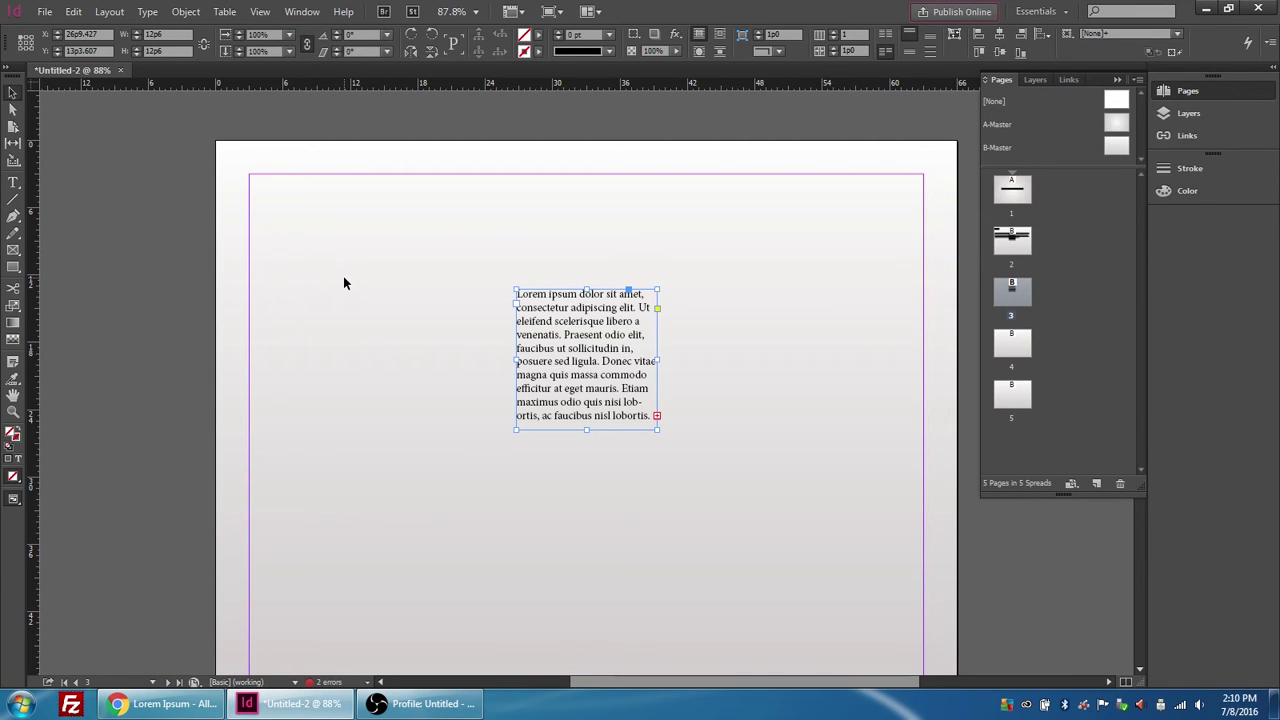
key(ctrl+z)
right_click(343, 283)
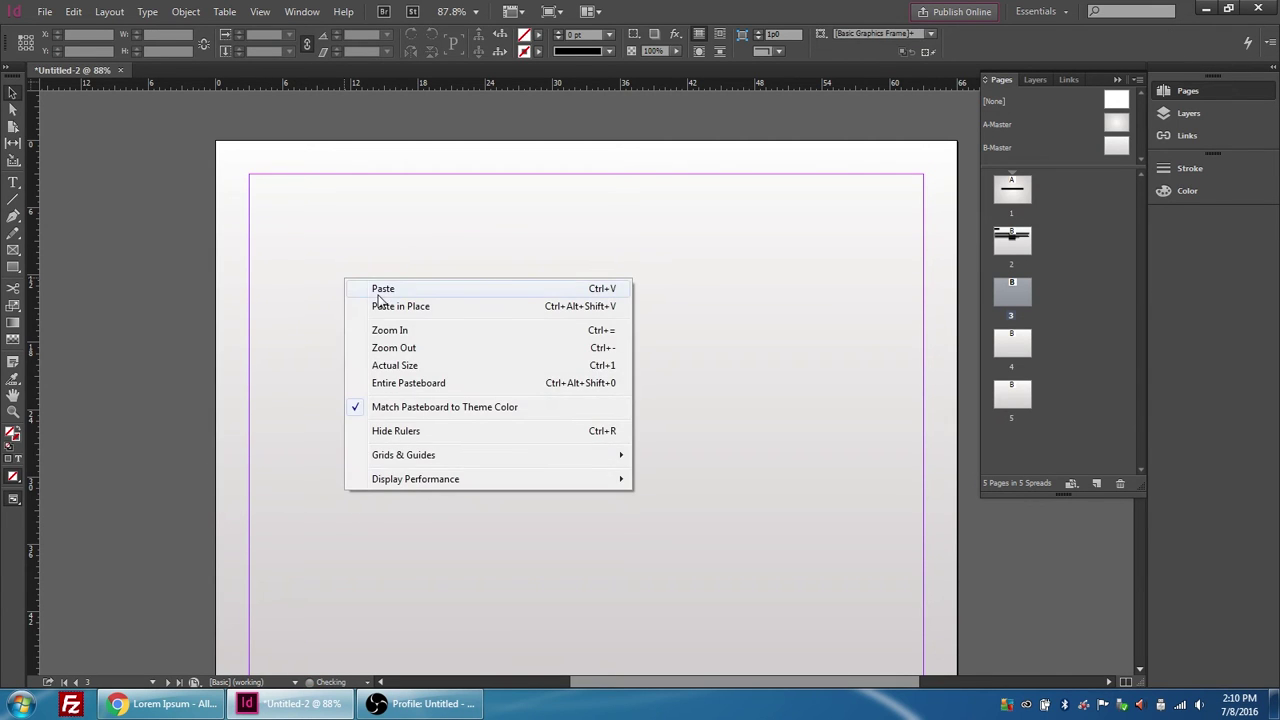
click(380, 289)
key(ctrl+z)
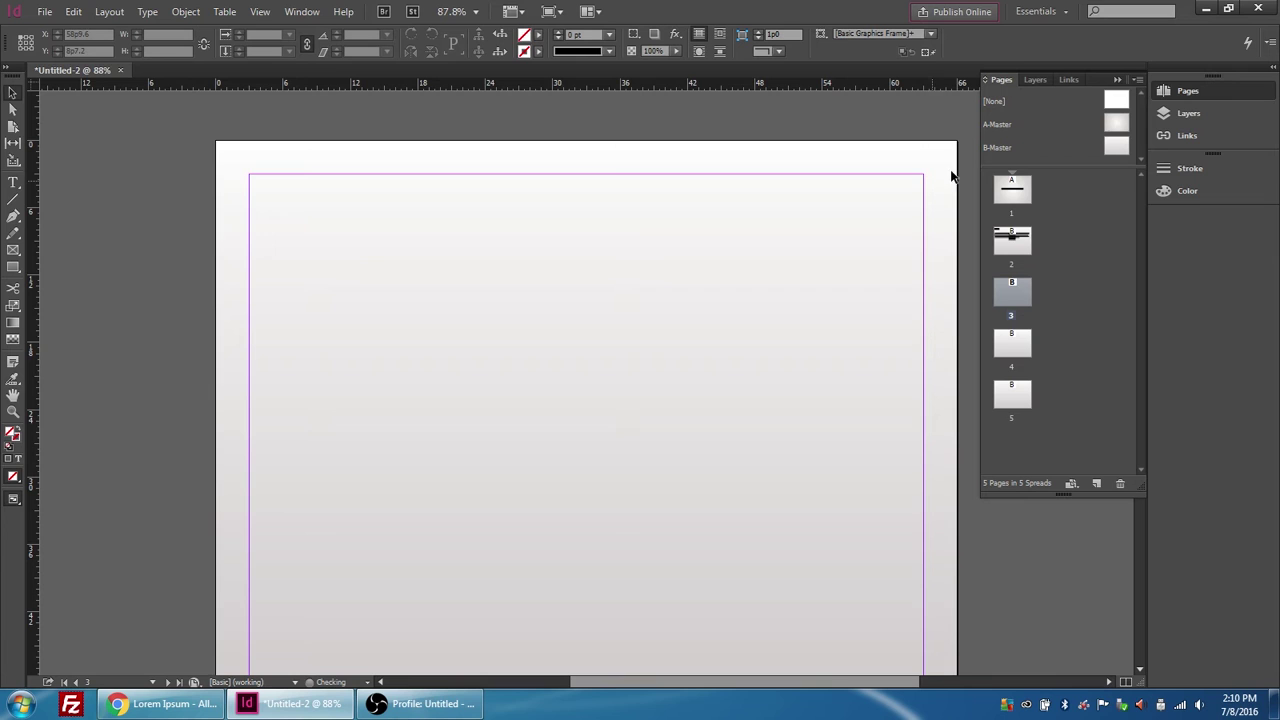
Copy all page 2 frames and paste them in their original positions on page 3.
double_click(1012, 242)
drag(132, 122, 1019, 553)
click(74, 11)
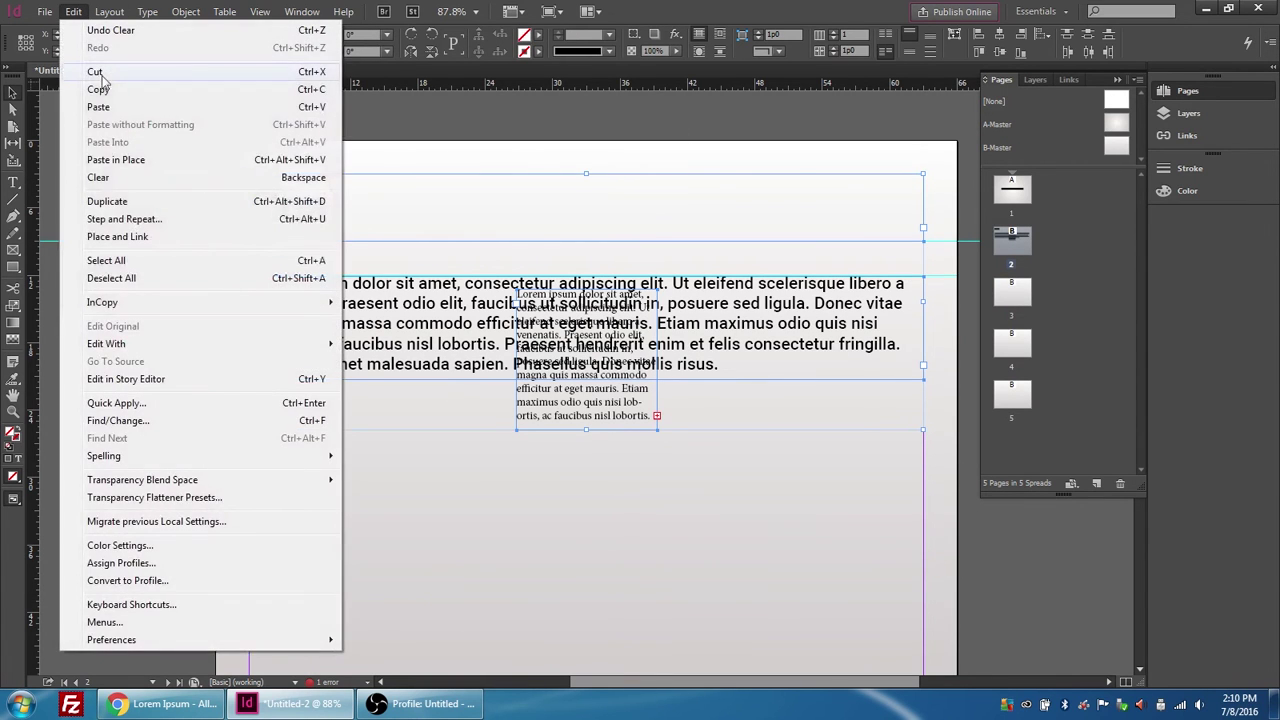
click(100, 89)
key(shift+Page_Down)
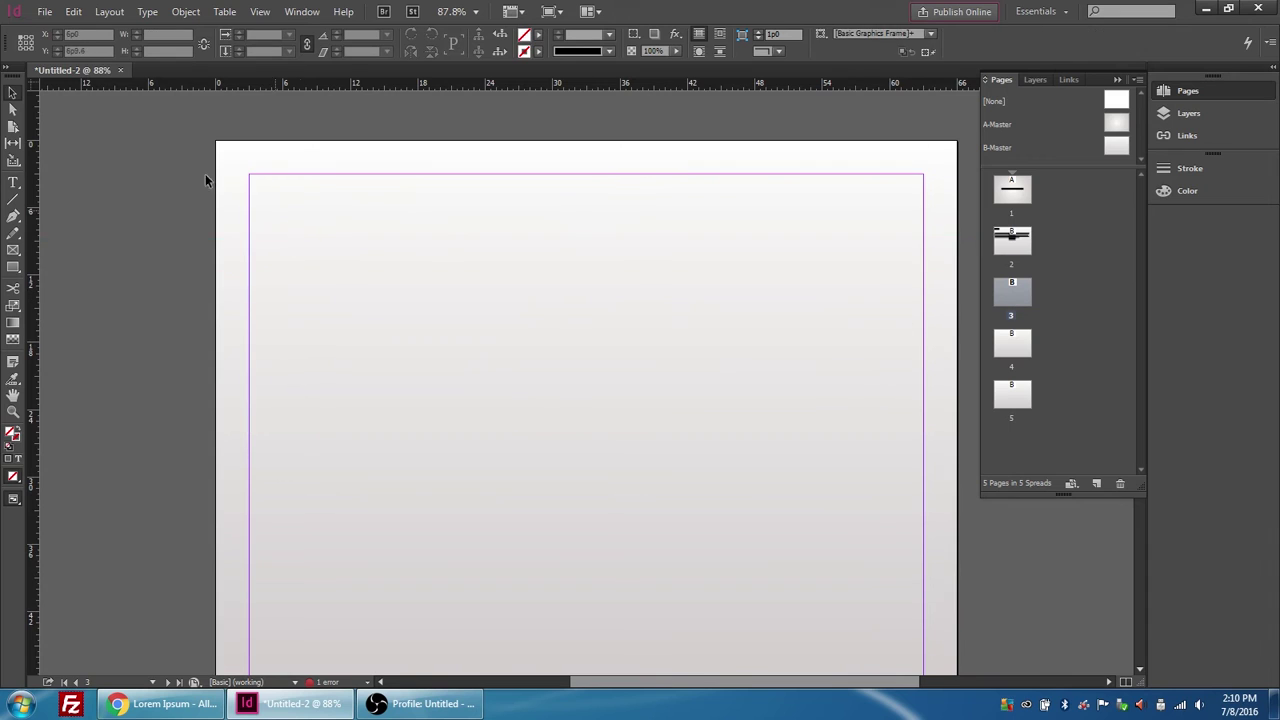
right_click(205, 180)
click(240, 200)
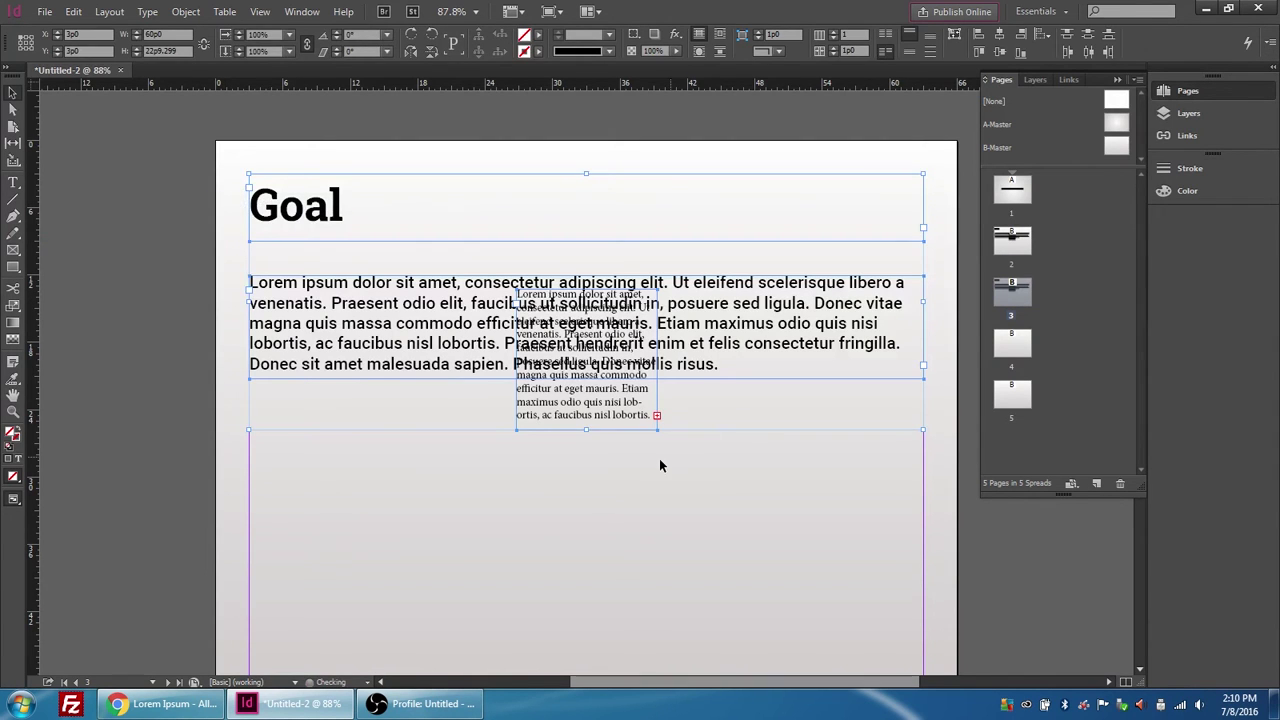
Delete the small stray text frames on pages 3 and 2, ending back on page 3.
click(598, 396)
key(Delete)
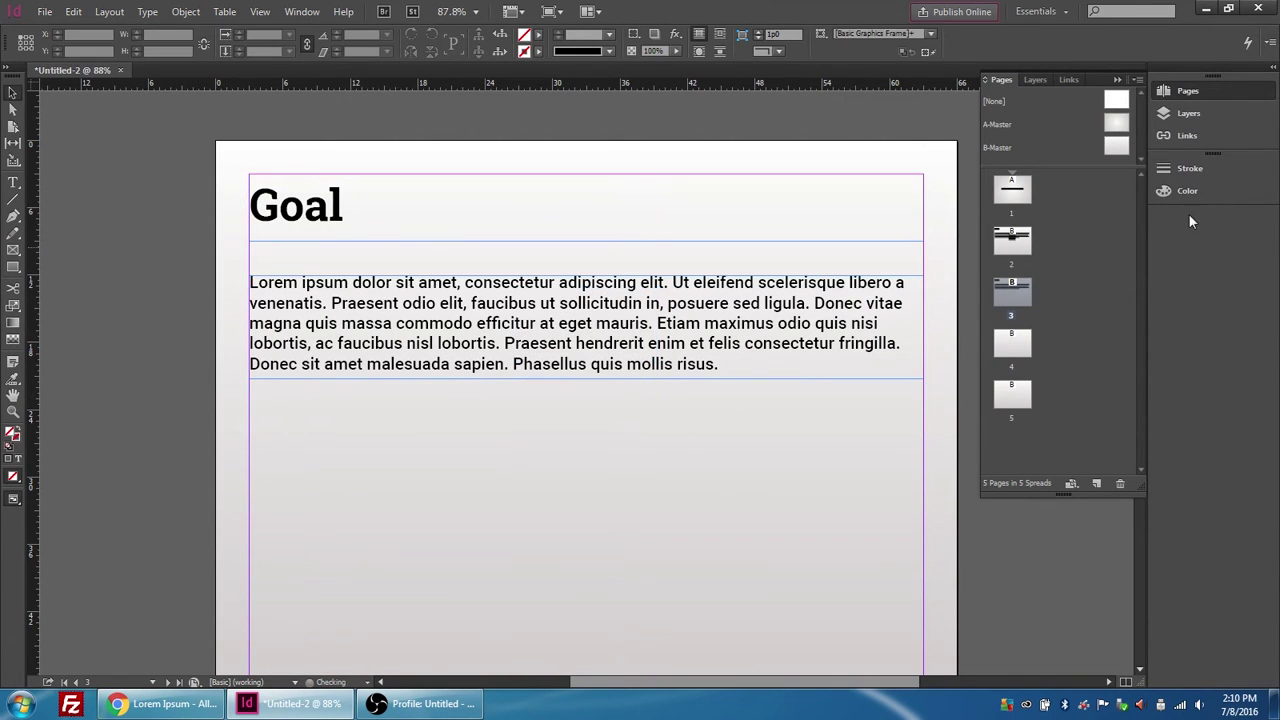
click(1011, 245)
double_click(1011, 245)
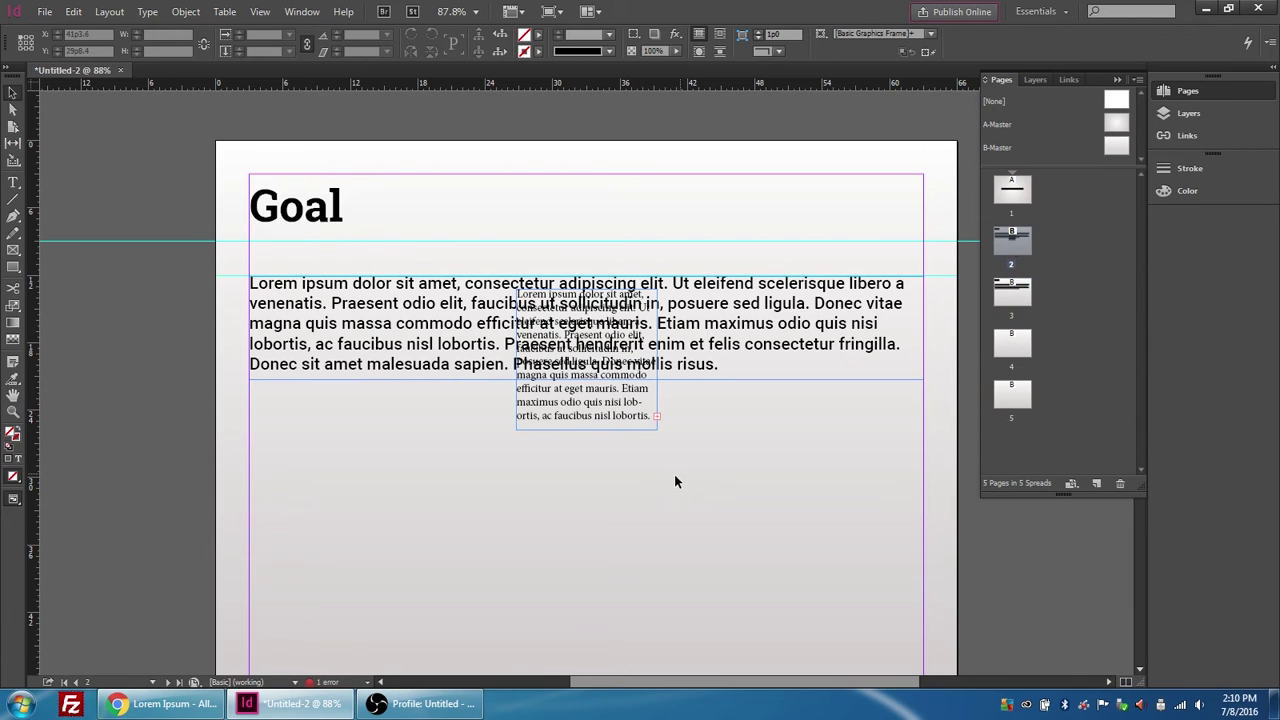
click(622, 415)
key(Delete)
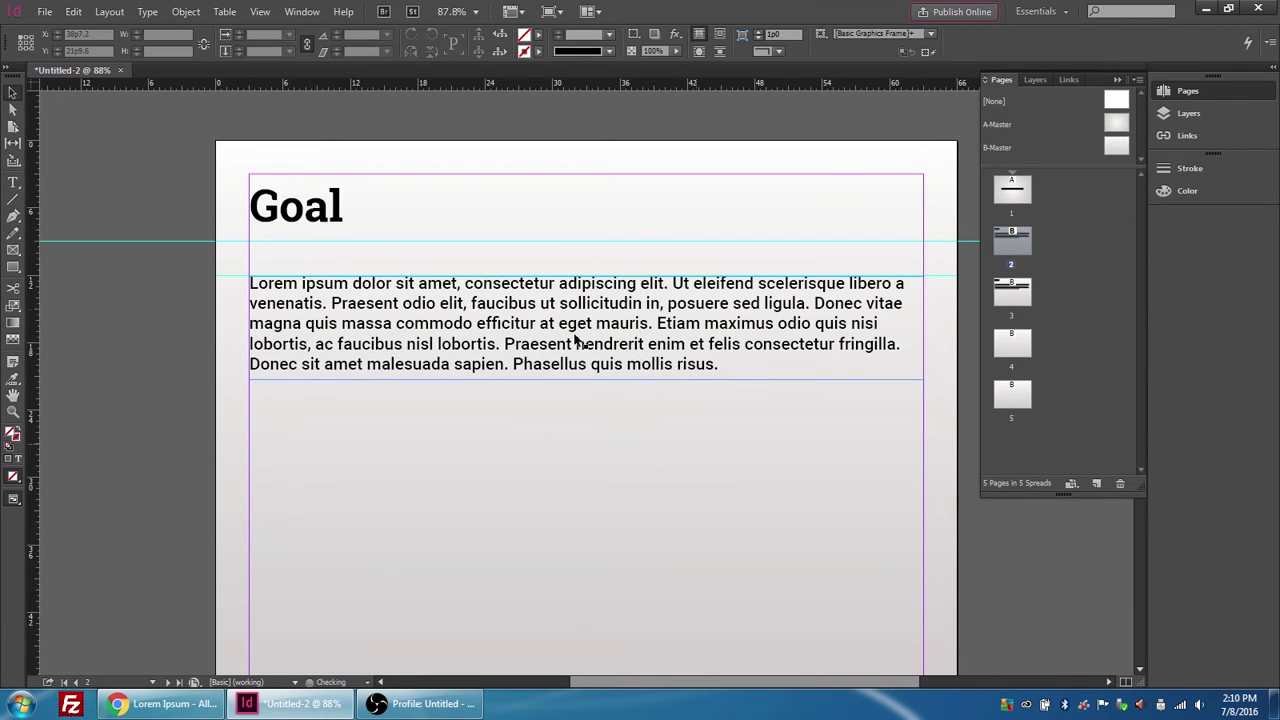
double_click(1013, 292)
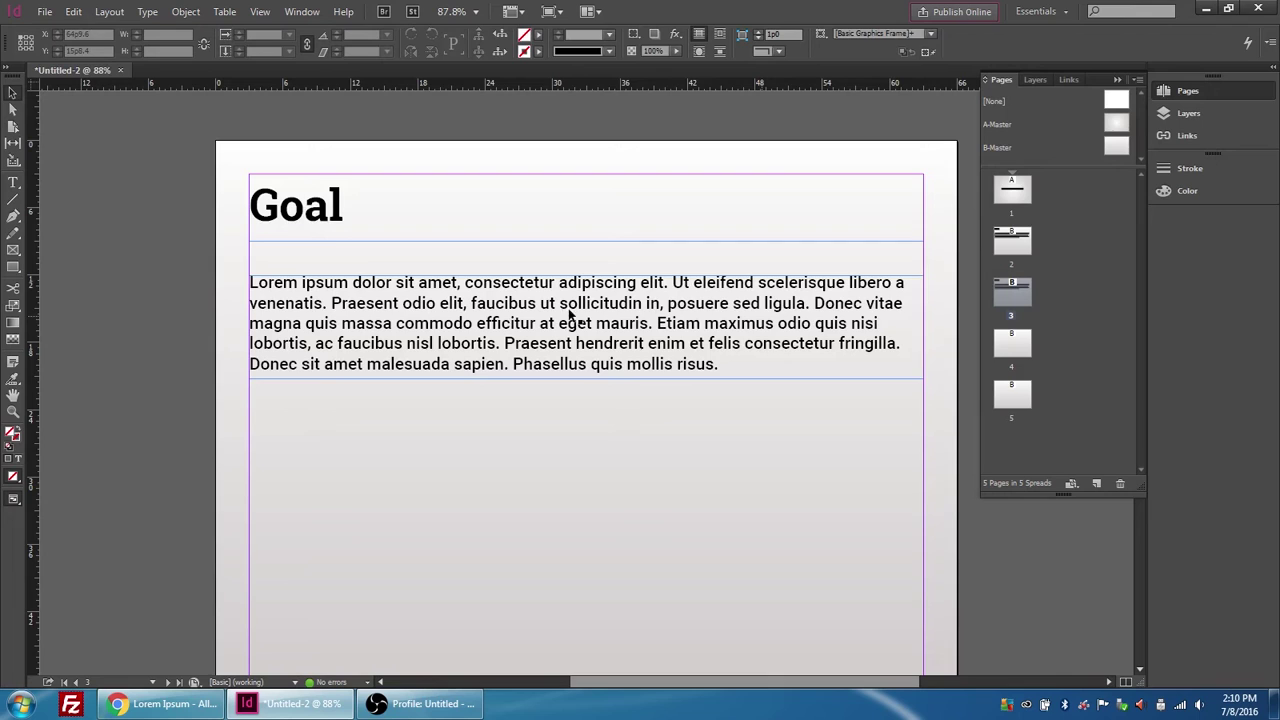
Change page 3's heading from Goal to 'Objectives'.
double_click(295, 210)
drag(354, 210, 249, 207)
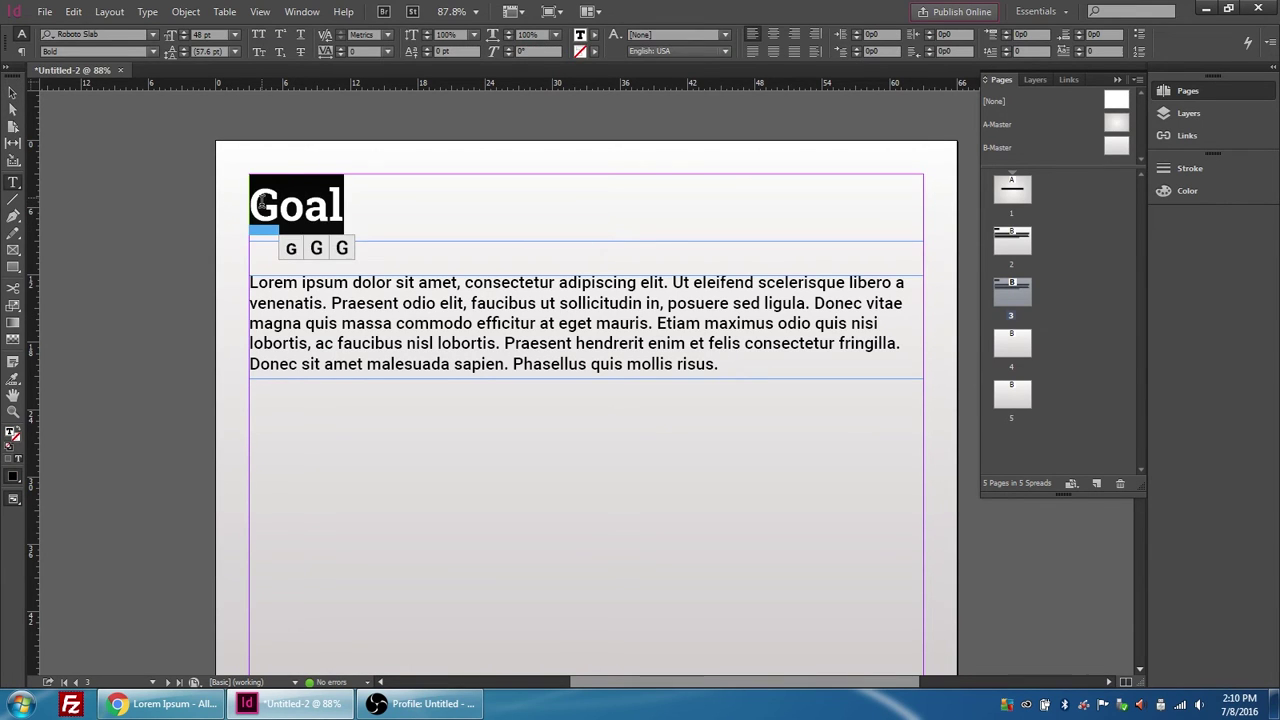
text(Object)
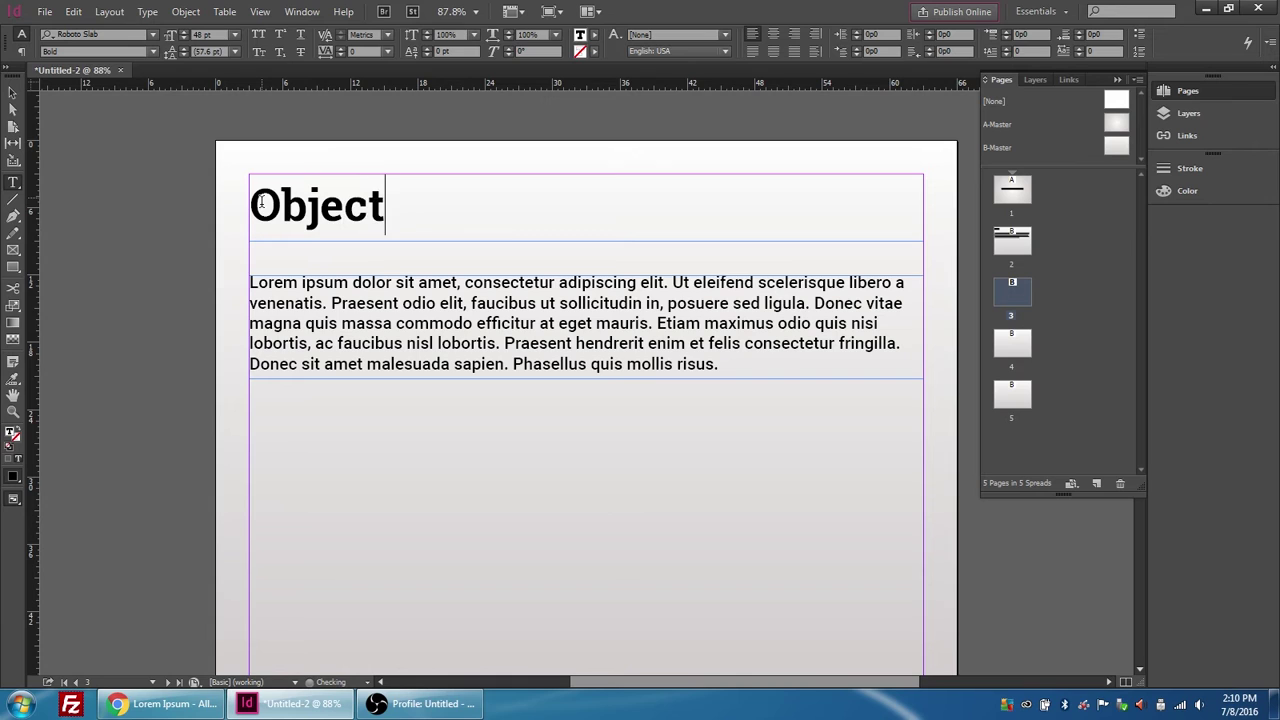
text(ives)
click(392, 302)
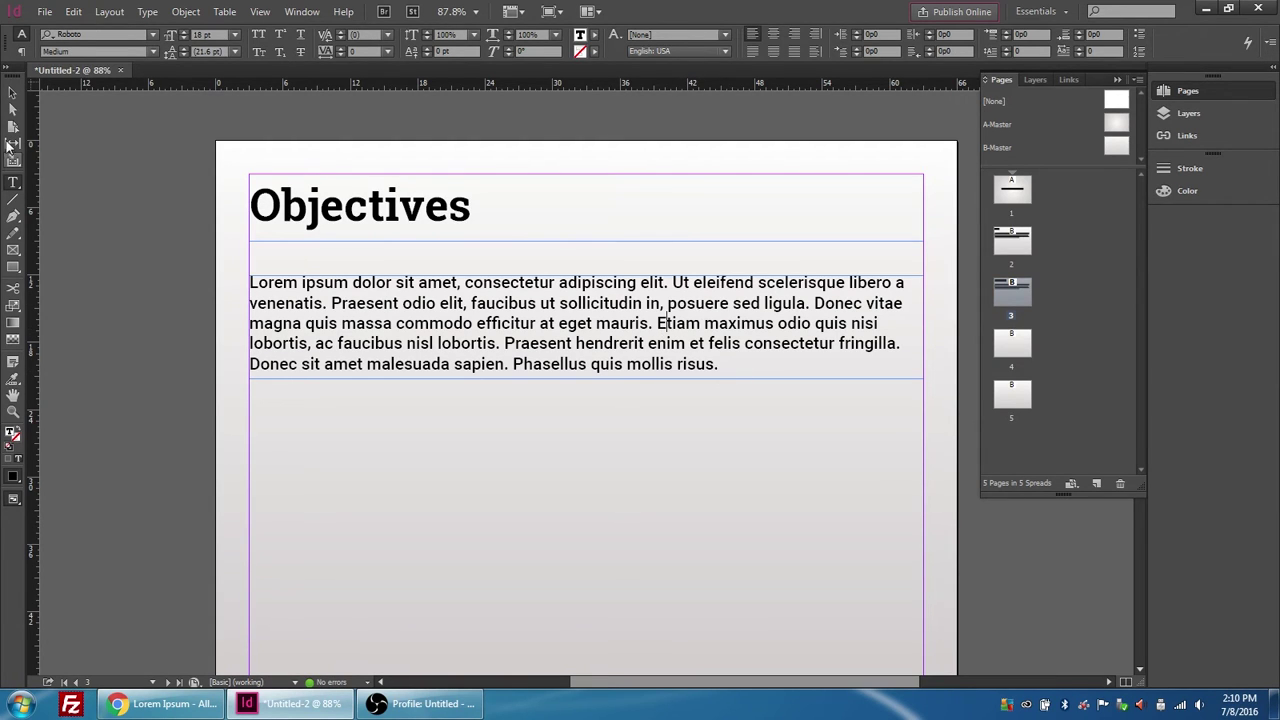
Lengthen the body frame and break the text into spaced paragraphs before Etiam and Praesent.
click(13, 92)
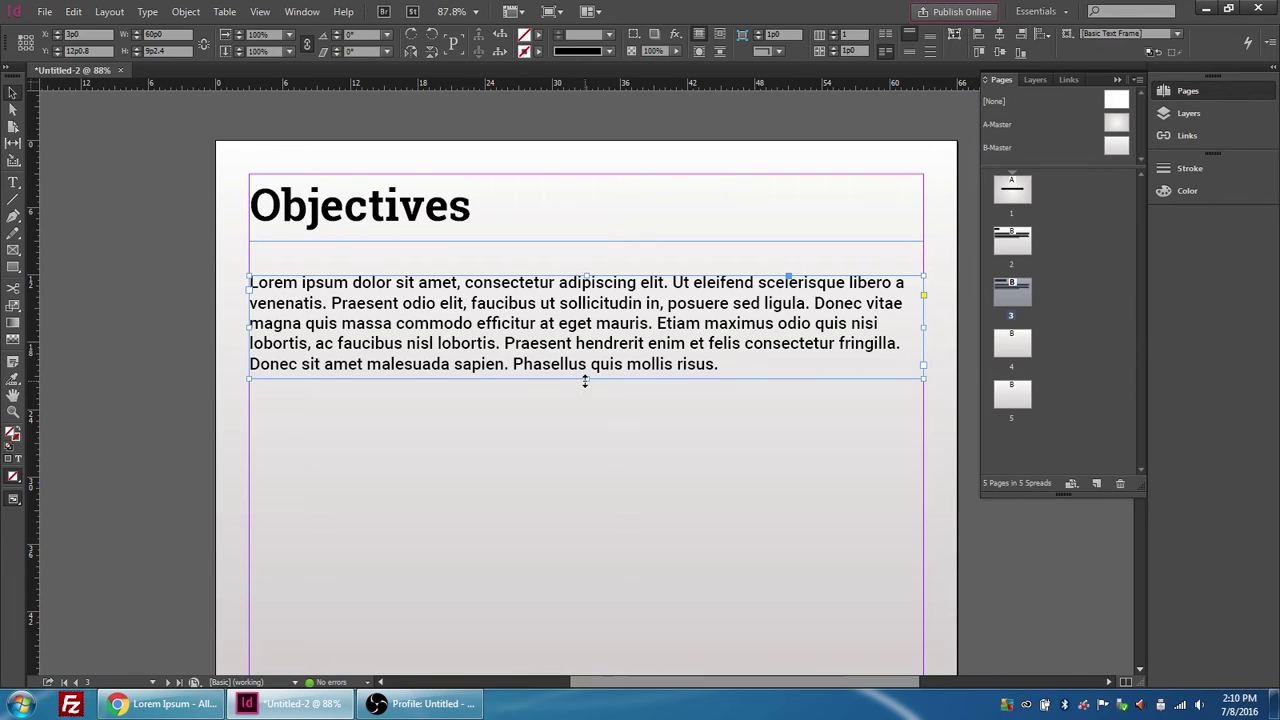
drag(586, 378, 586, 545)
double_click(586, 341)
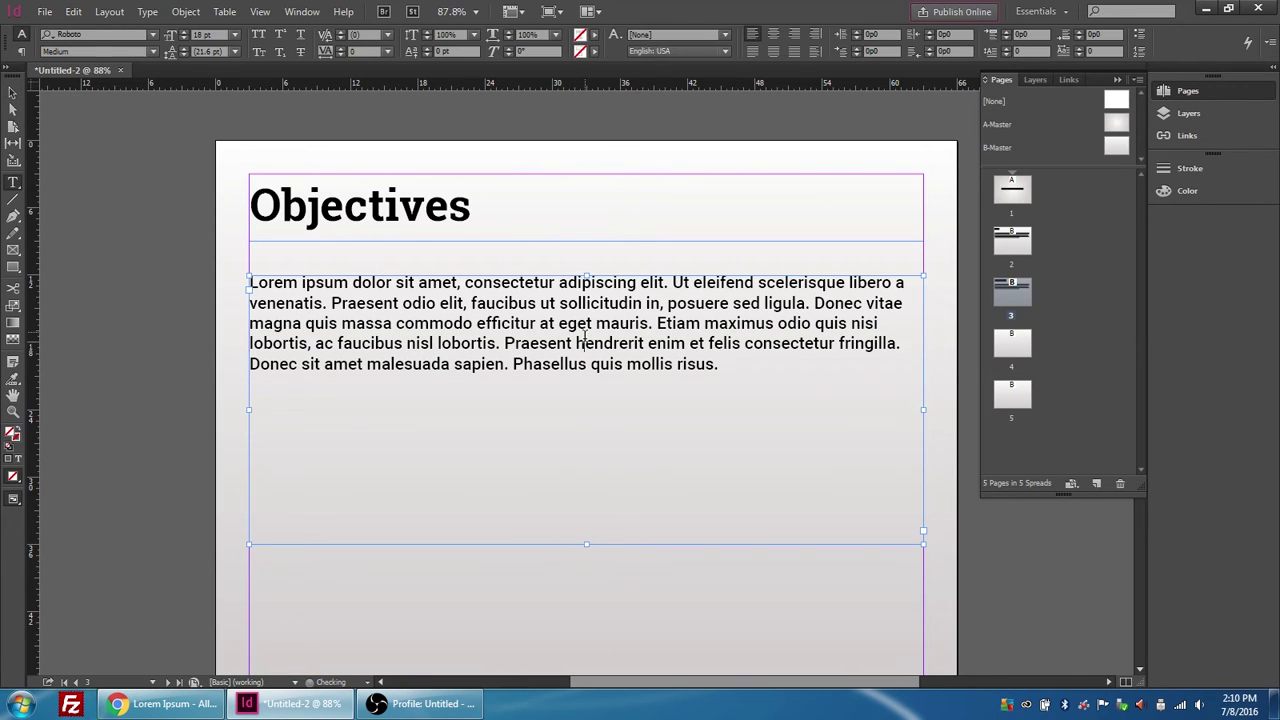
click(658, 325)
key(Return)
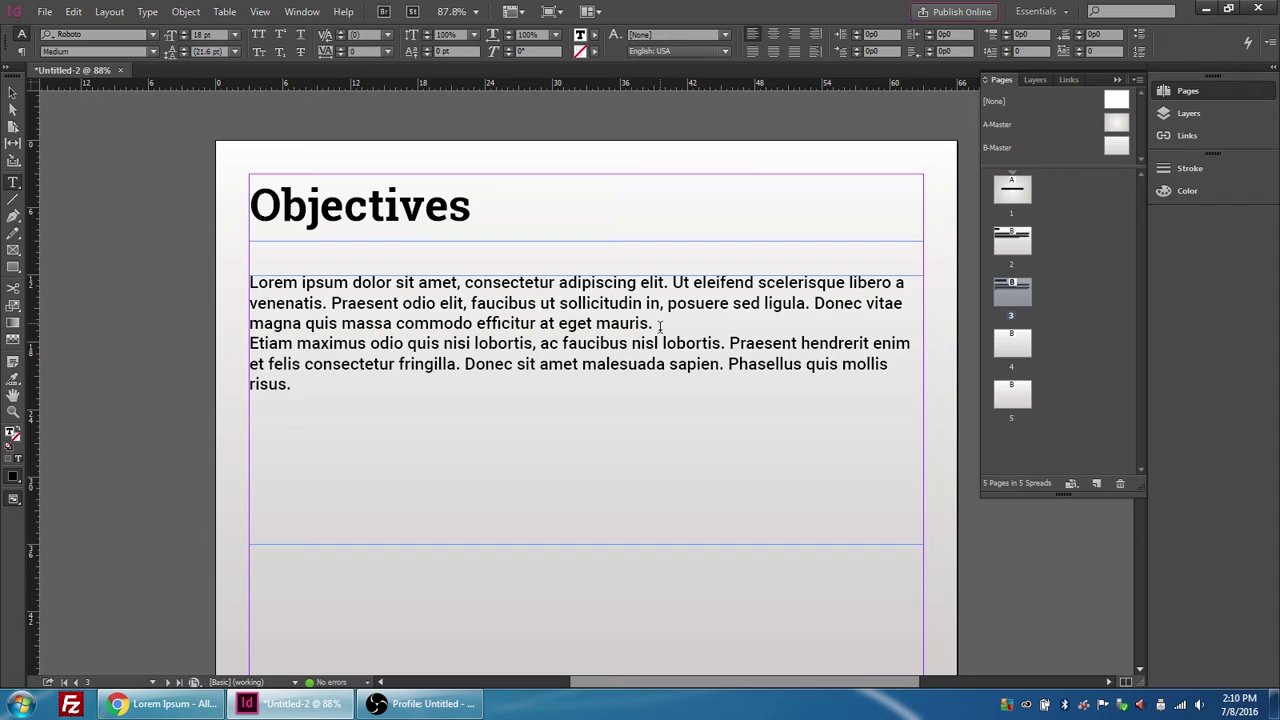
key(Return)
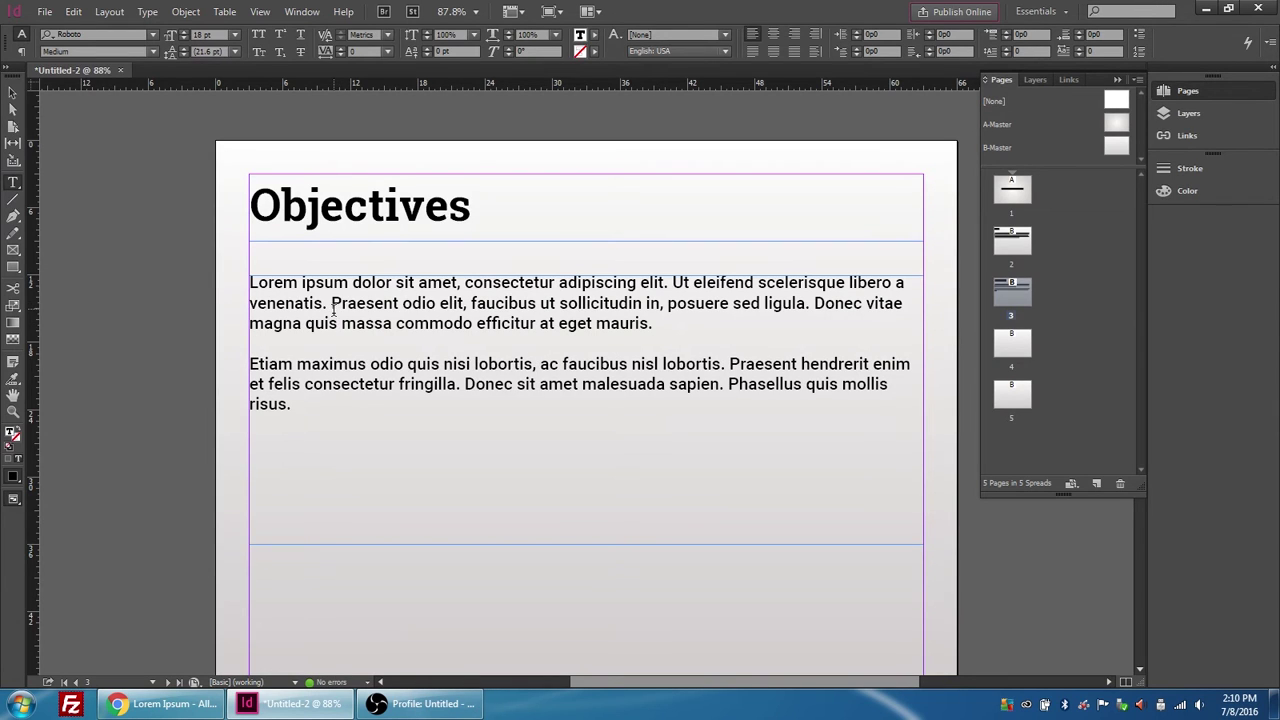
click(333, 305)
key(Return)
key(Return)
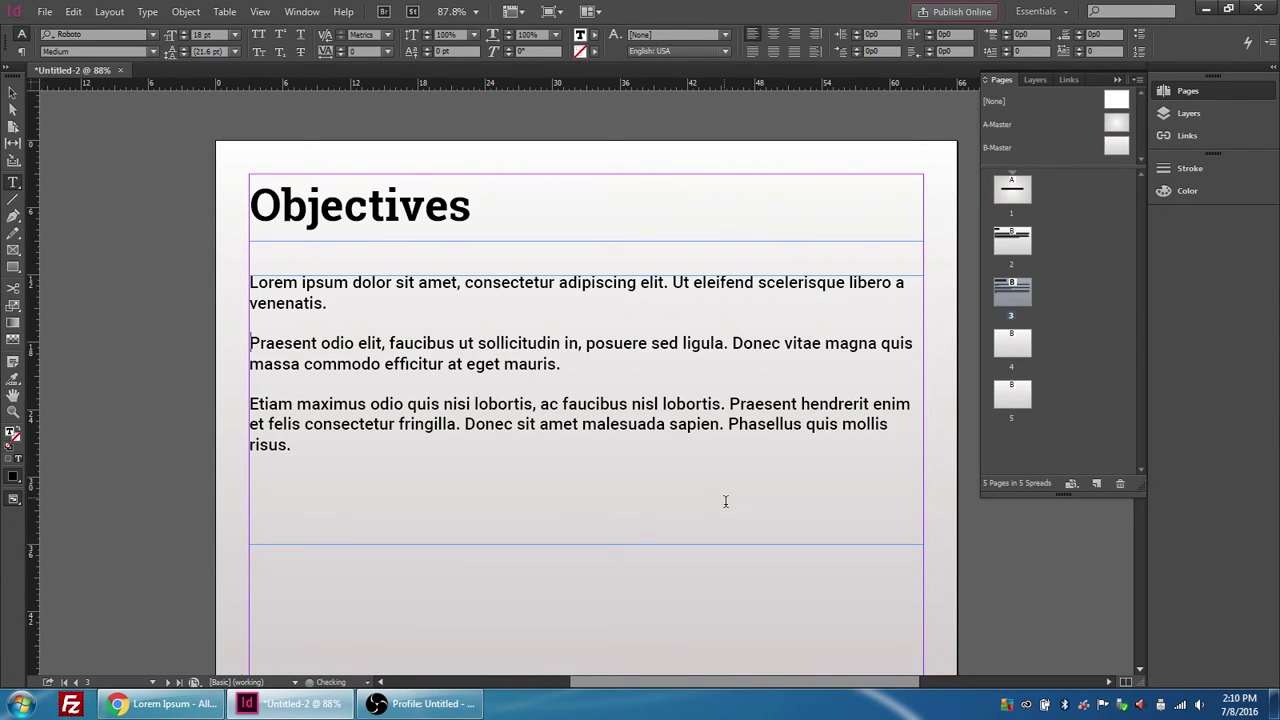
Apply bullets to page 3's three Lorem ipsum body paragraphs.
drag(728, 430, 765, 474)
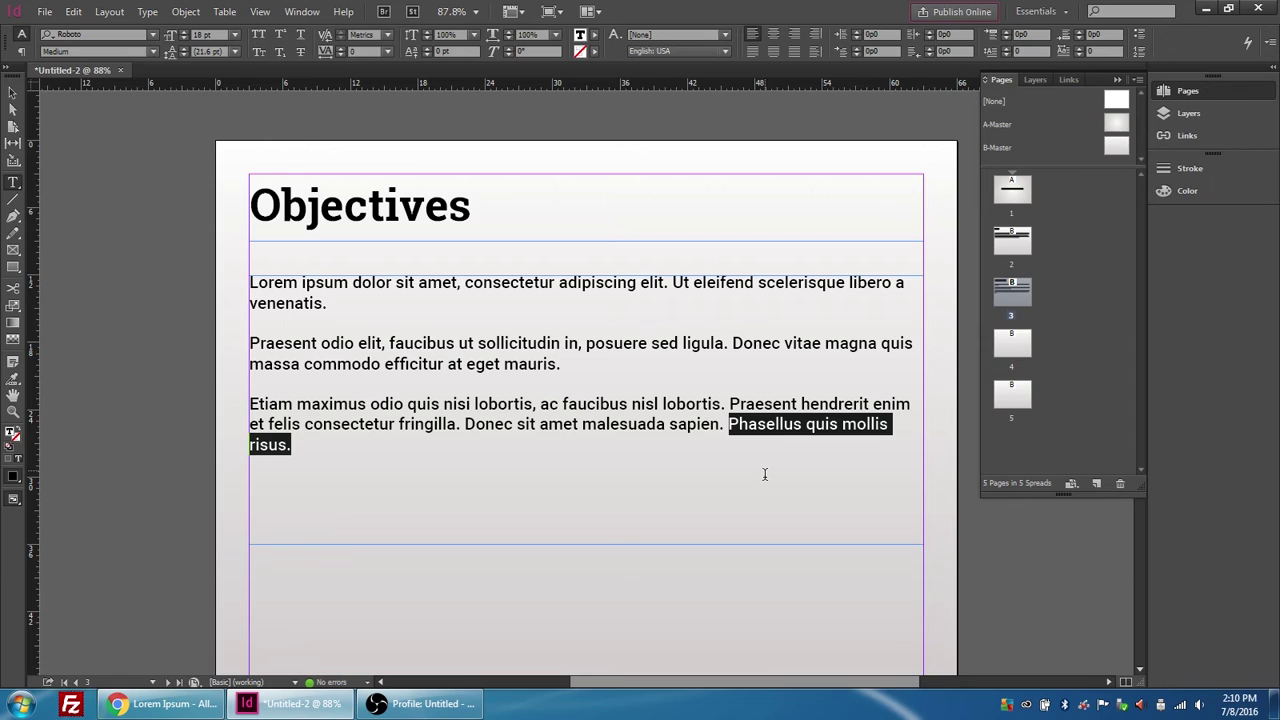
drag(340, 448, 234, 280)
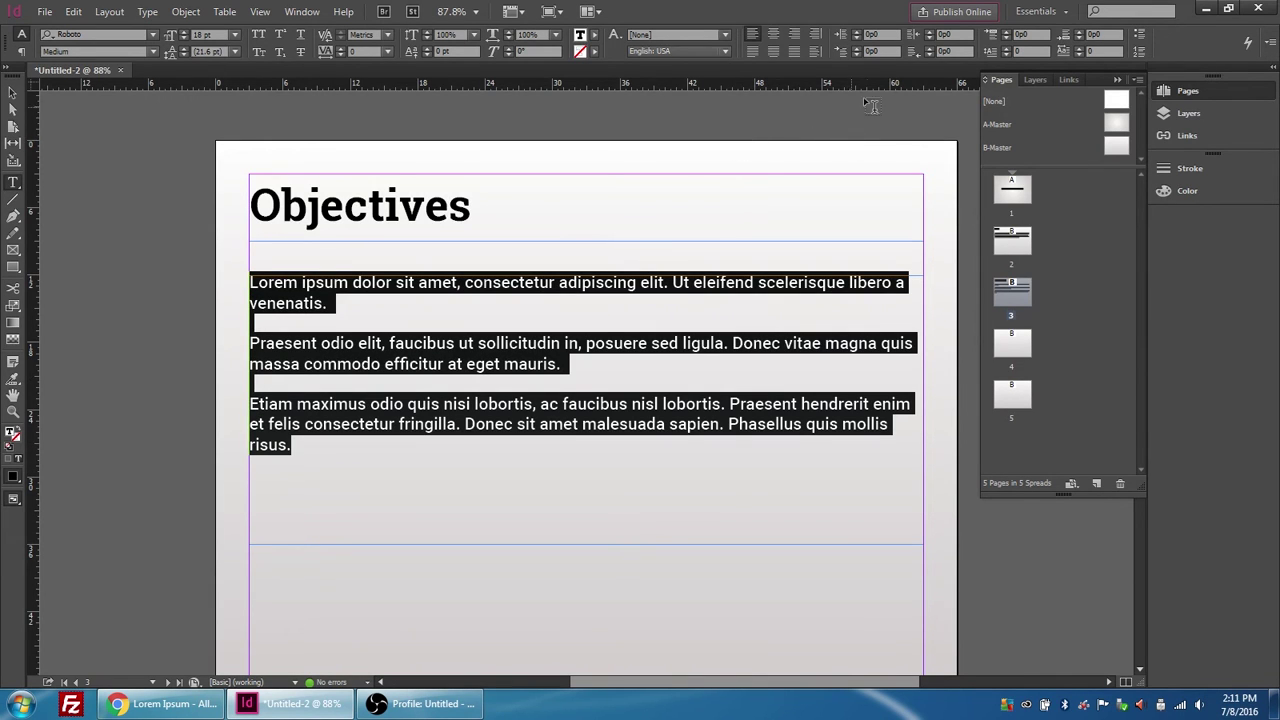
click(1139, 35)
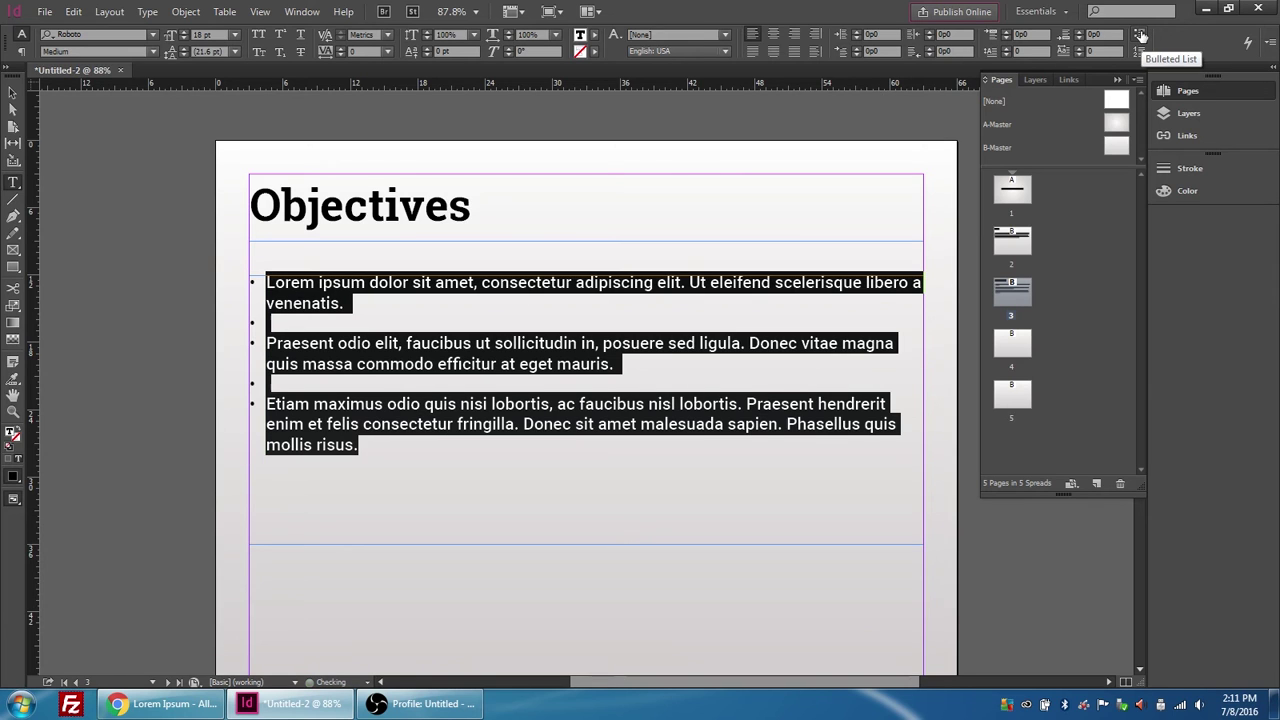
click(12, 92)
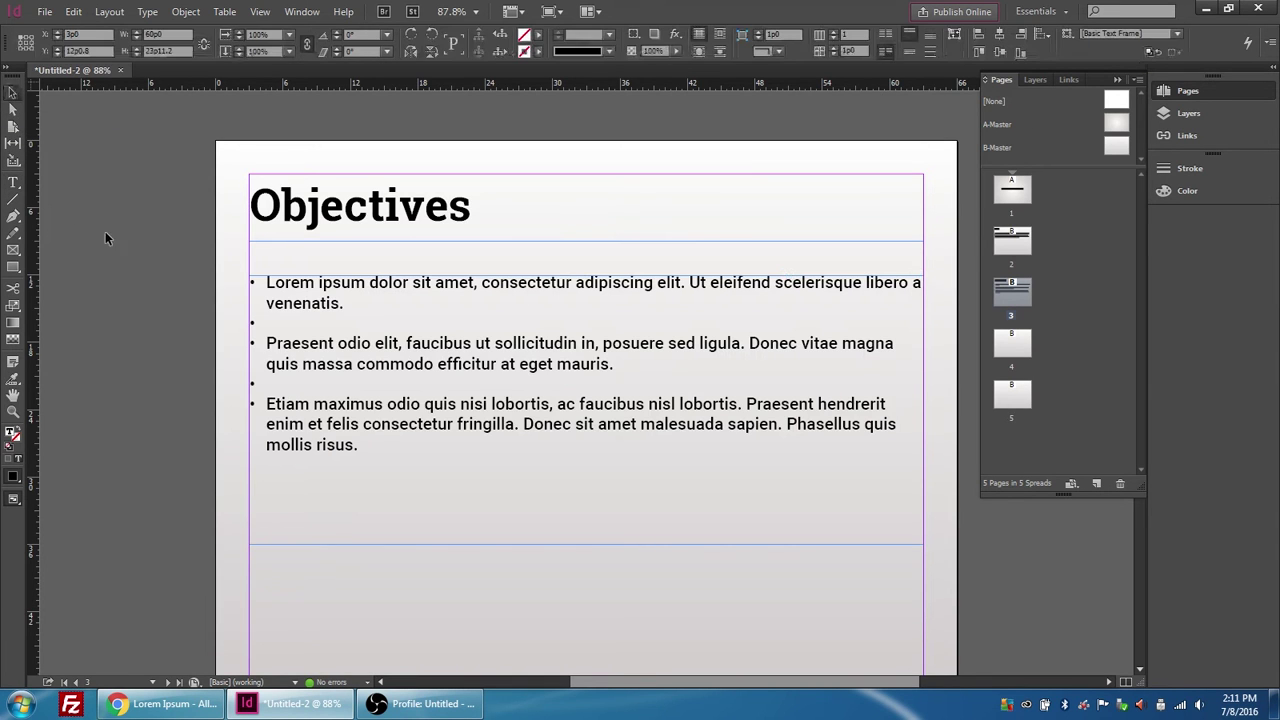
Replace the empty bullet lines after 'mauris.' and 'venenatis.' with unbulleted blank lines.
double_click(266, 388)
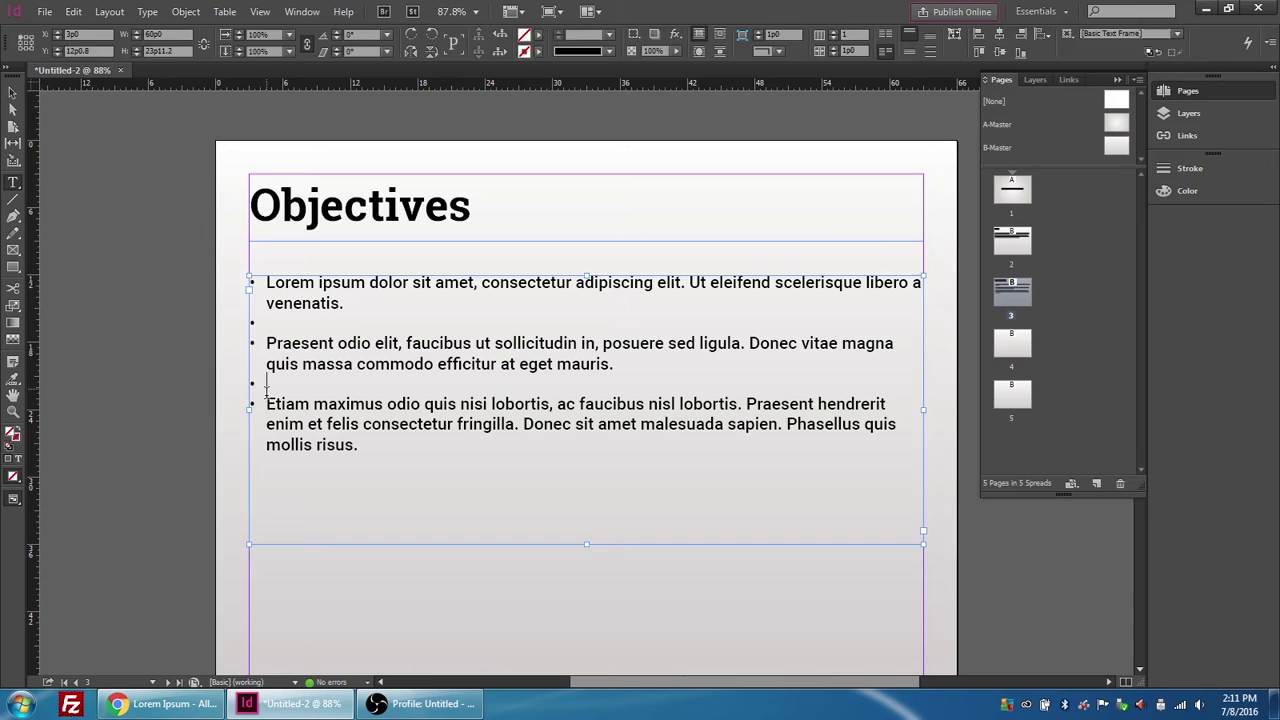
key(BackSpace)
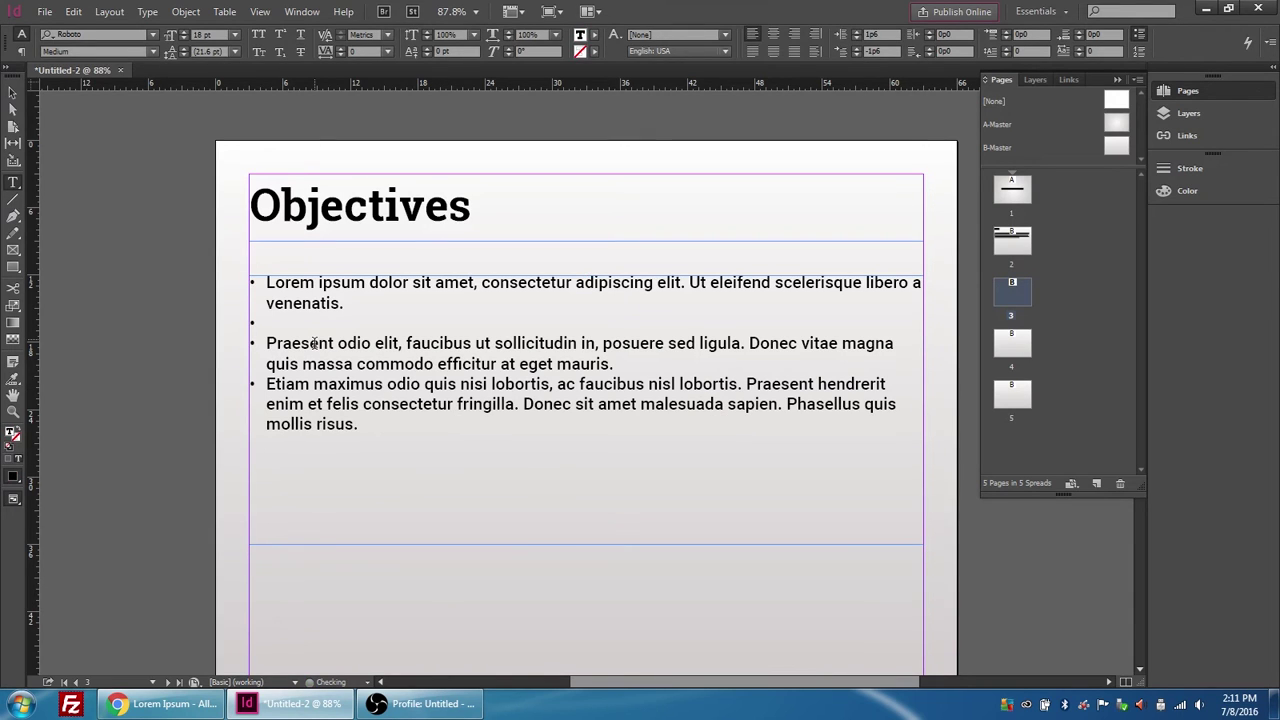
key(shift+Return)
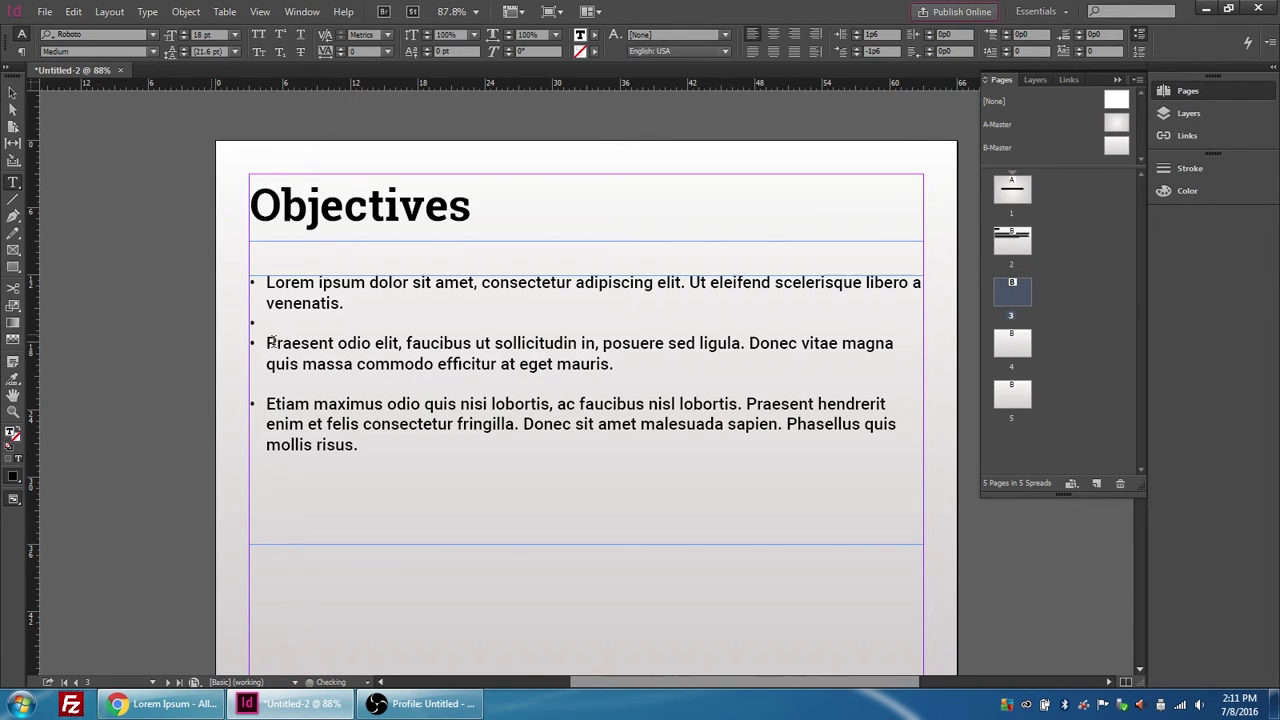
key(BackSpace)
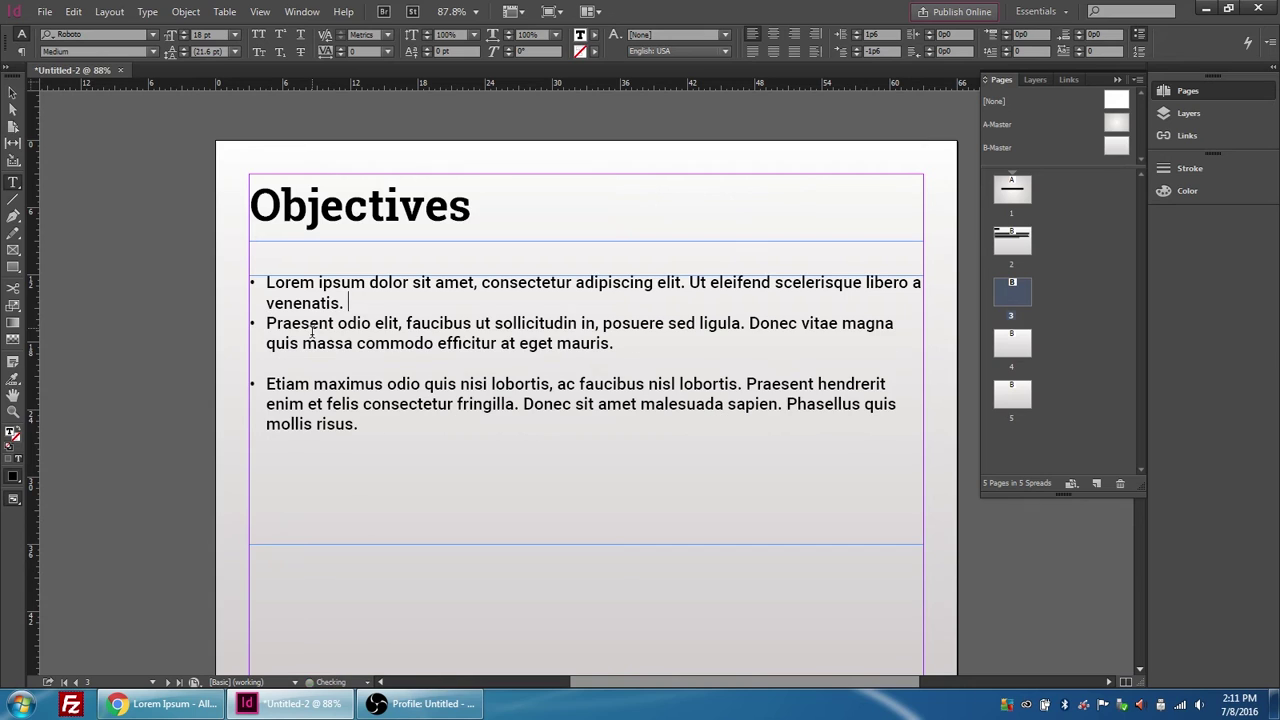
key(shift+Return)
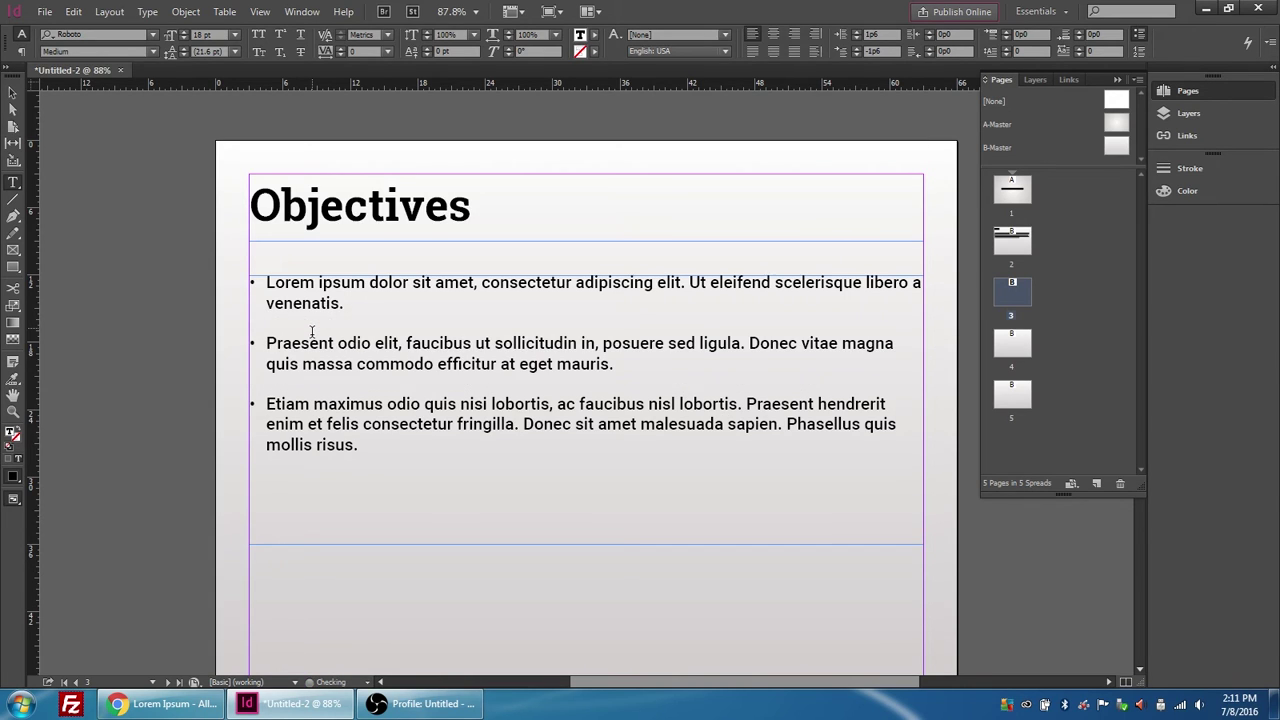
Shorten the body text frame by pulling its bottom edge up toward the bullets.
click(367, 404)
scroll(383, 352, down, 2)
click(12, 92)
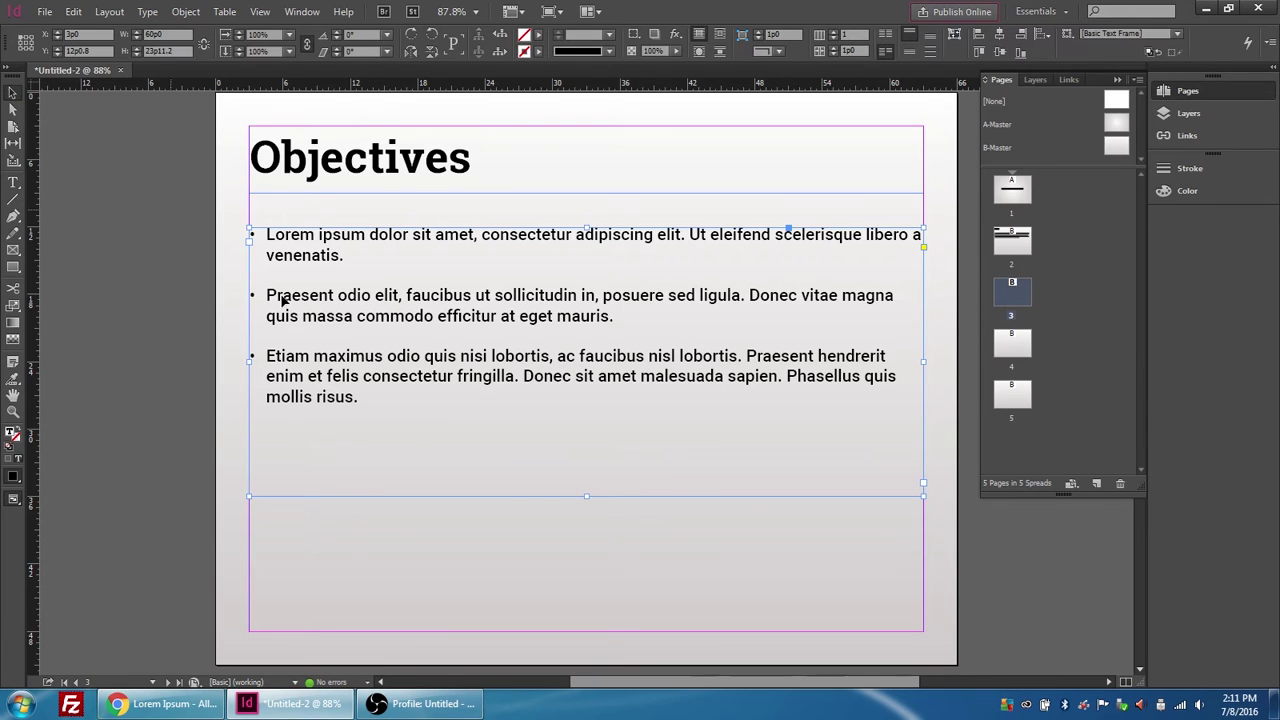
drag(587, 497, 575, 448)
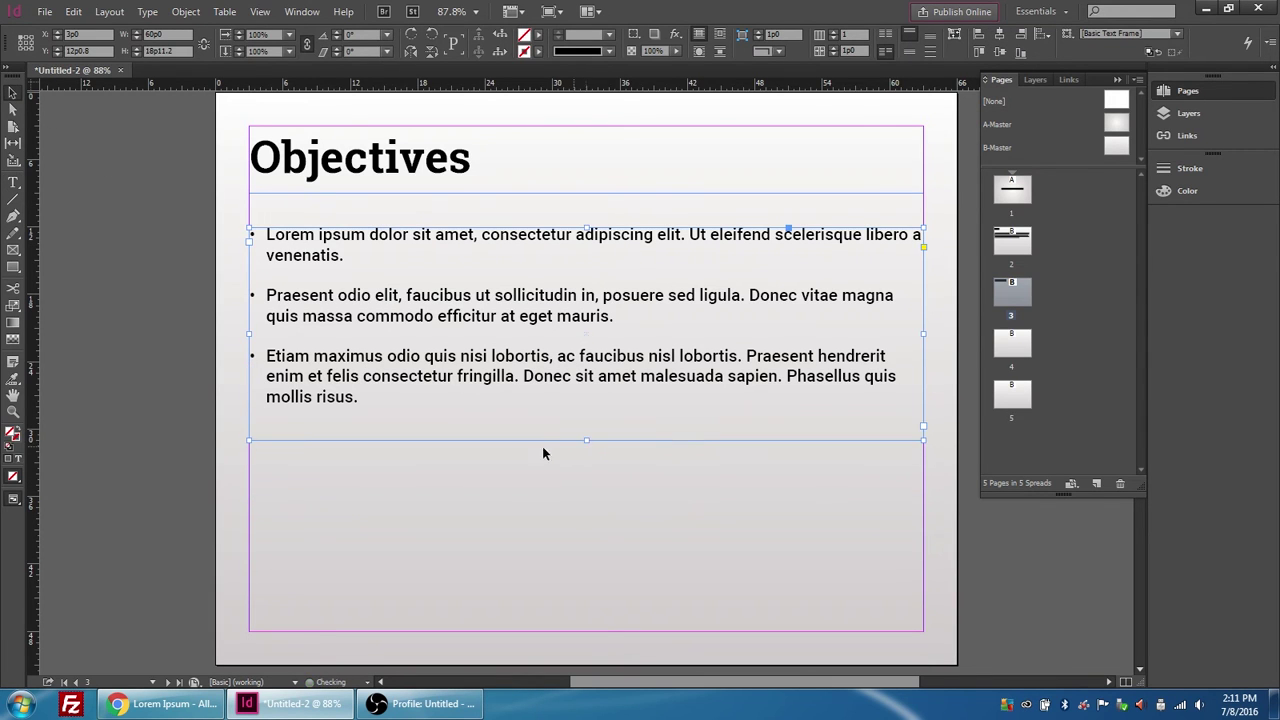
scroll(543, 330, up, 2)
Select the Objectives heading frame together with the bulleted body frame.
click(95, 252)
click(447, 198)
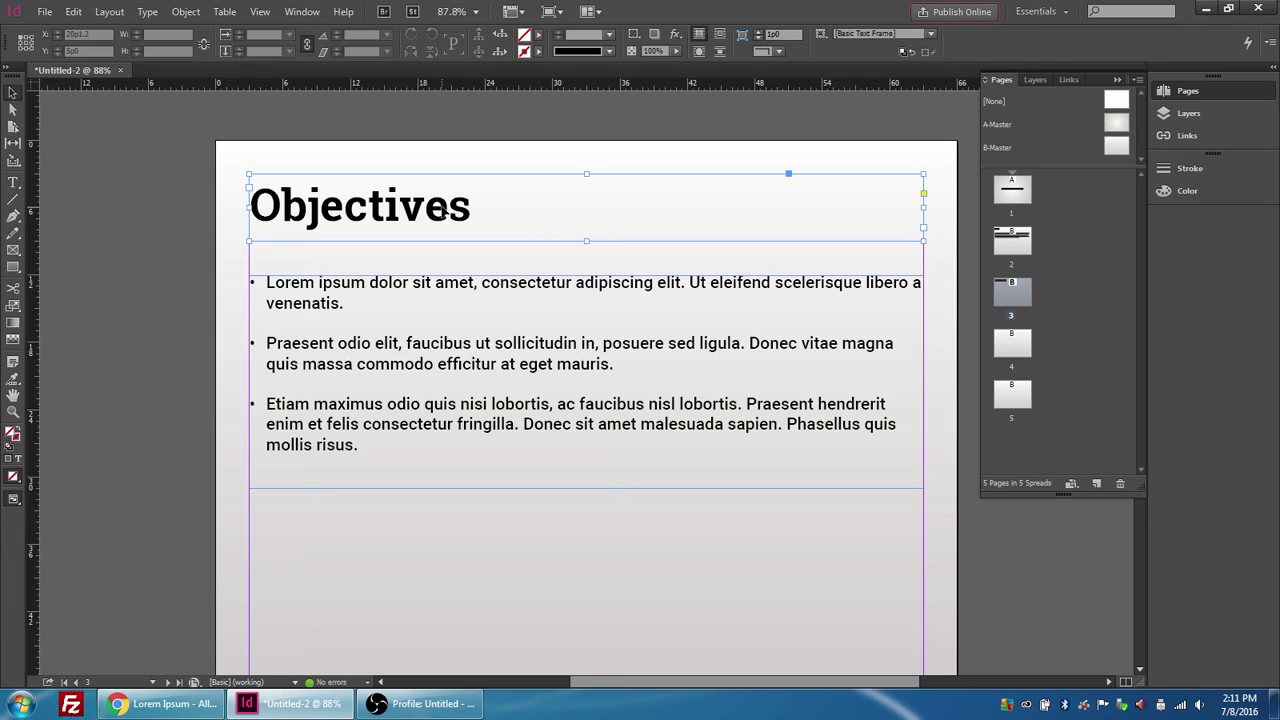
click(446, 356)
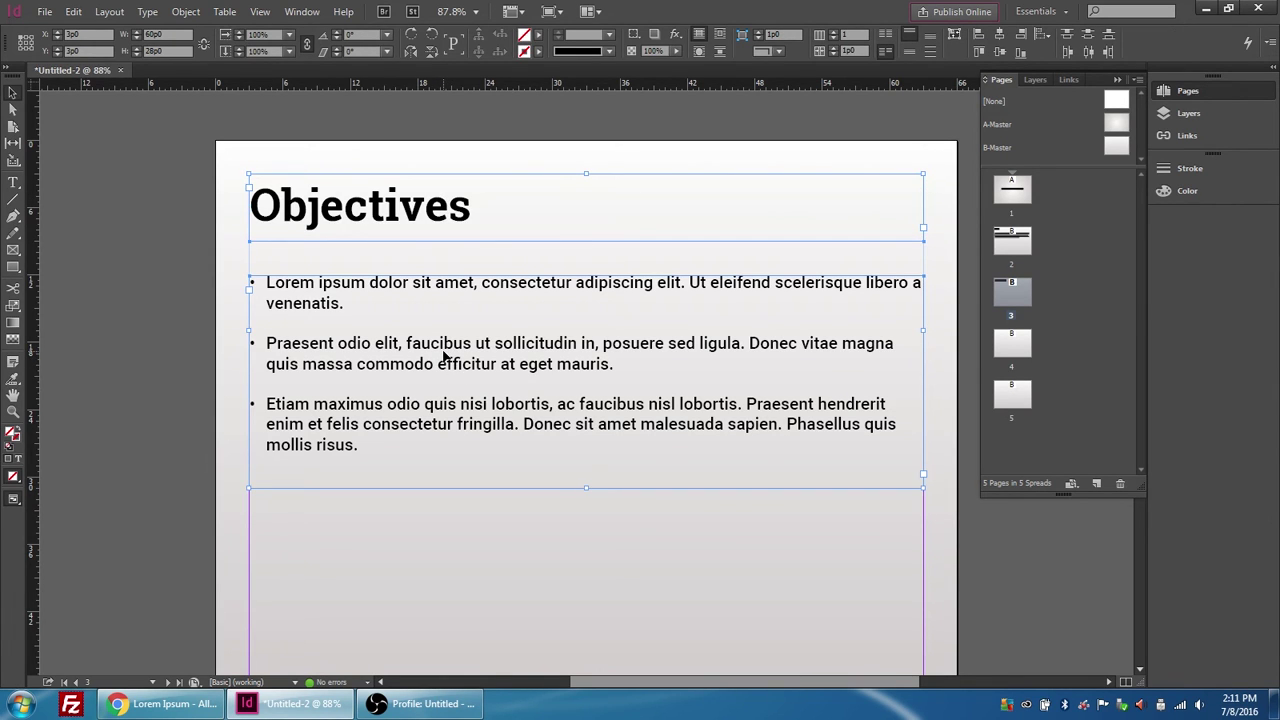
Paste the heading and bullet frames in place on blank page 4.
double_click(1015, 342)
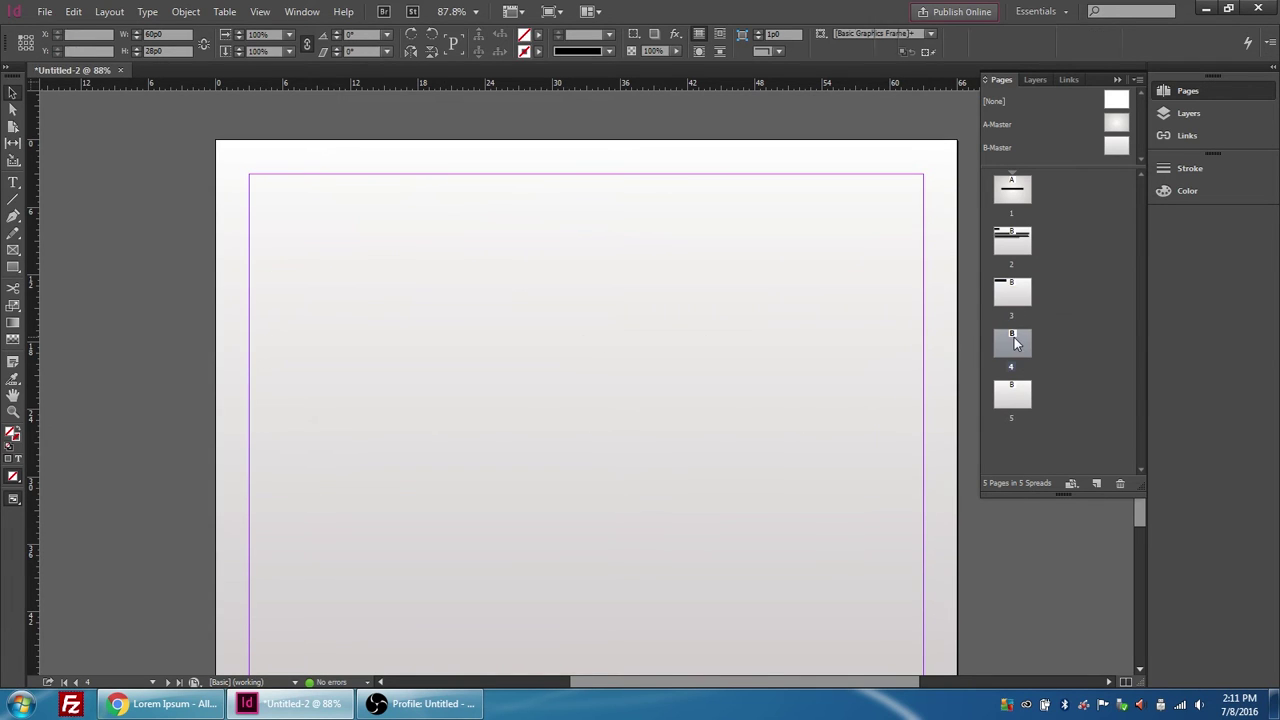
right_click(340, 232)
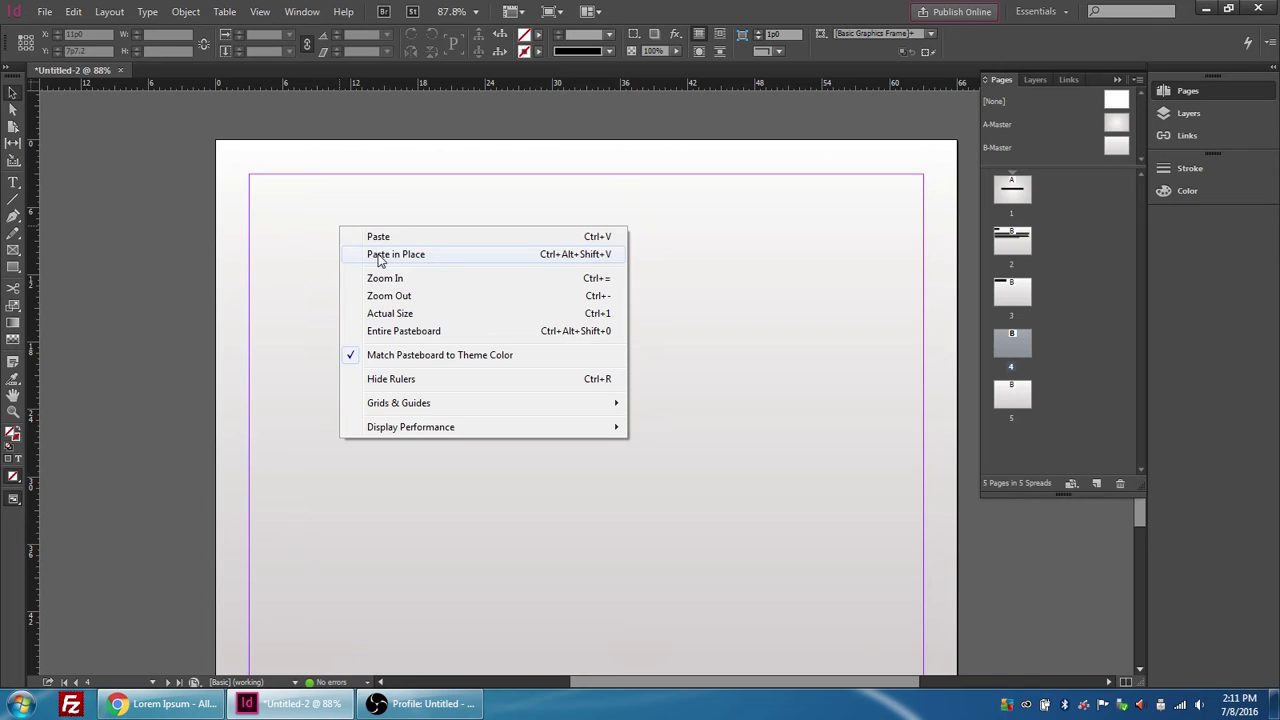
click(380, 256)
Retitle the pasted page 4 heading from Objectives to 'Strategies'.
double_click(381, 224)
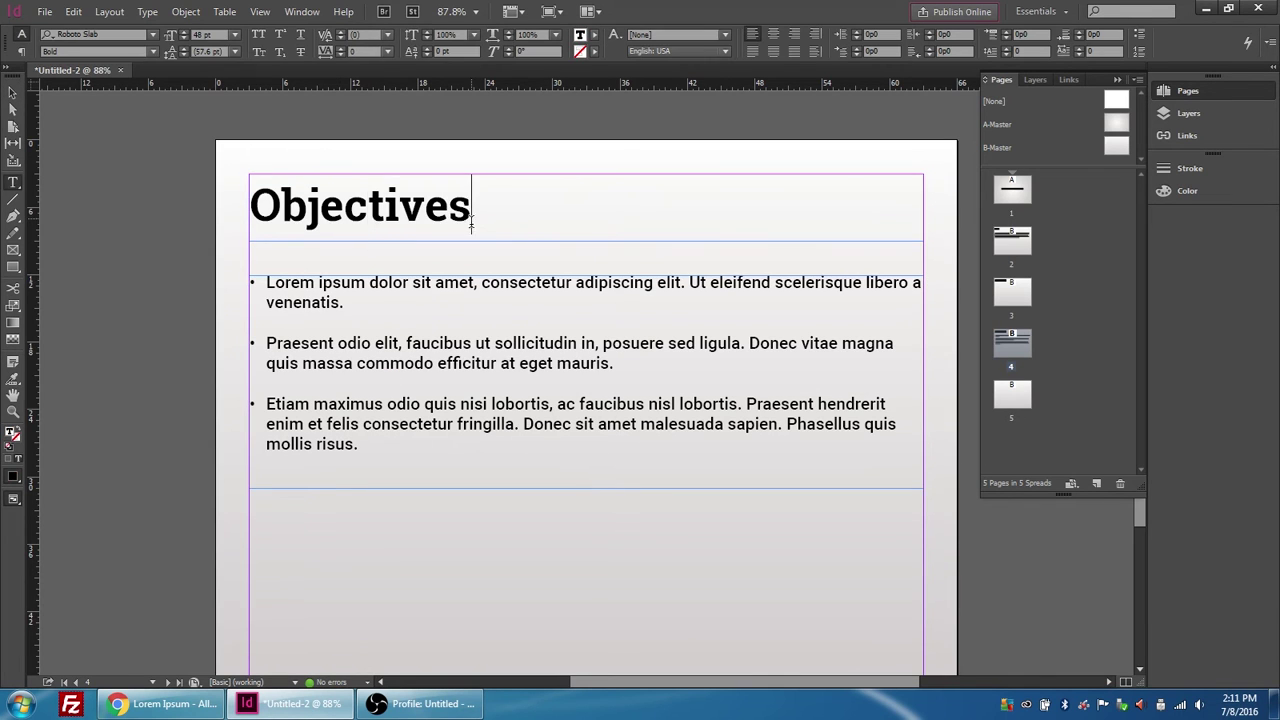
drag(471, 222, 213, 211)
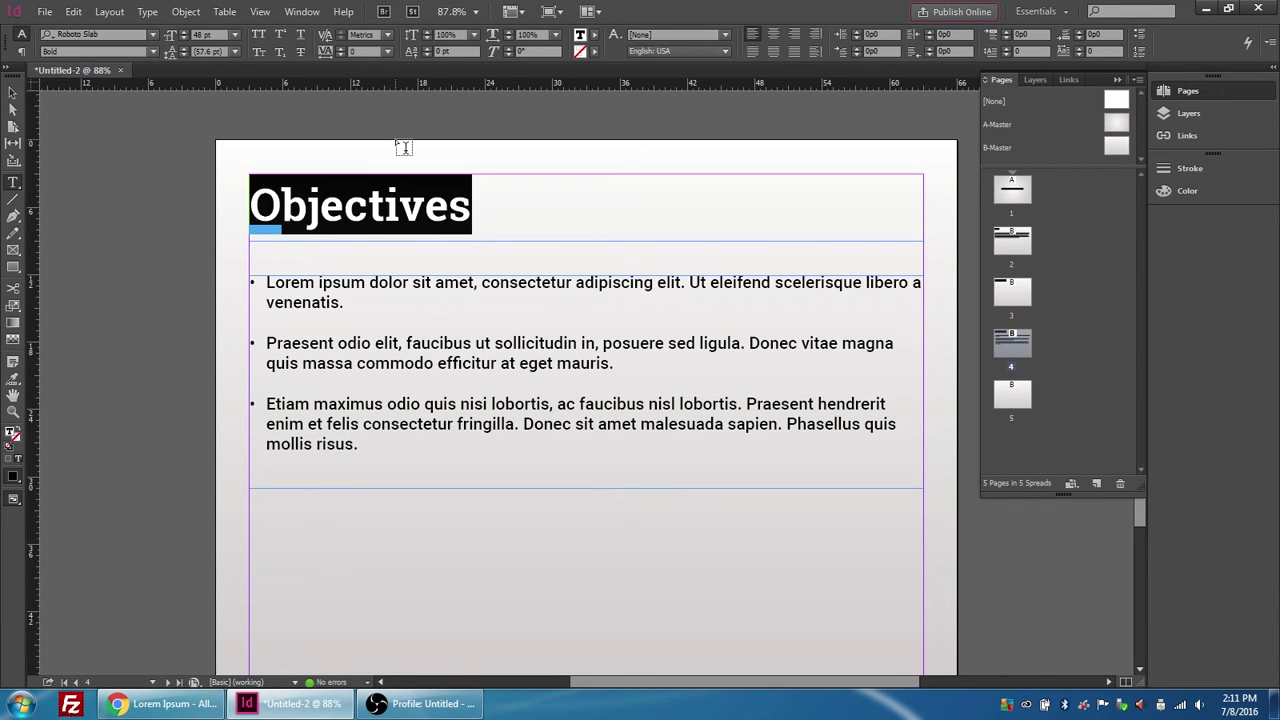
text(A)
key(BackSpace)
text(Stra)
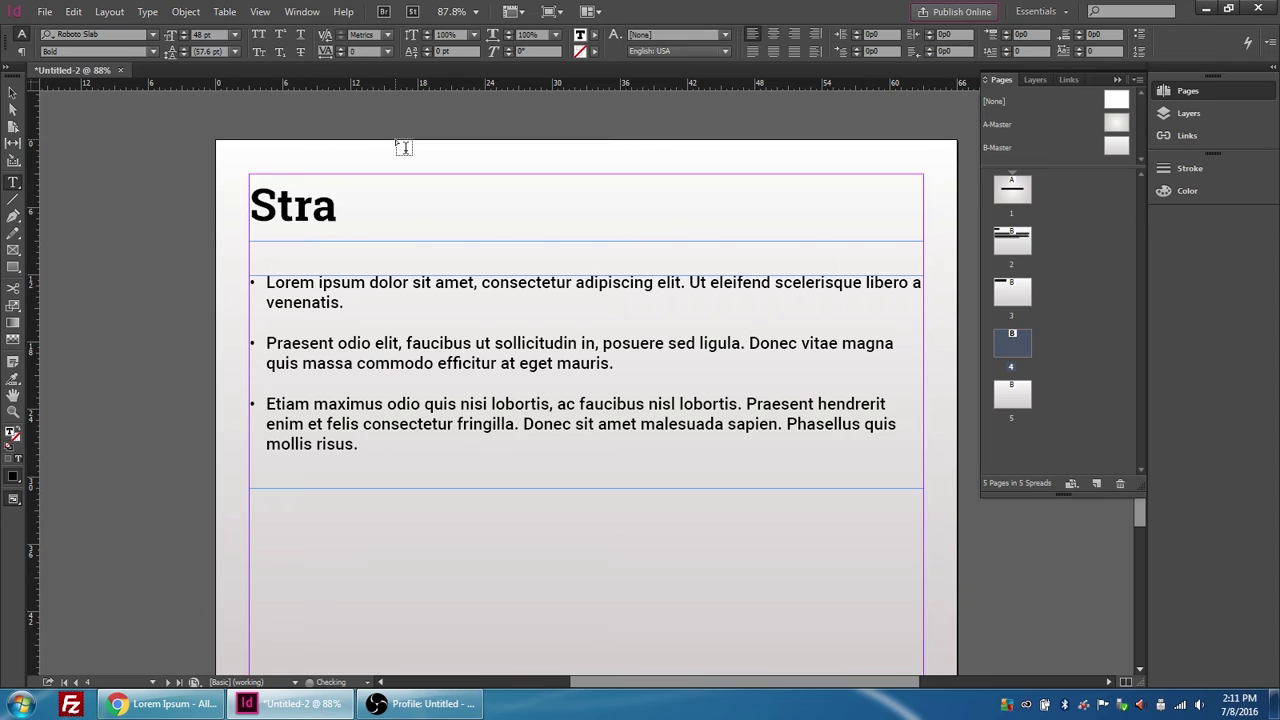
text(tegies)
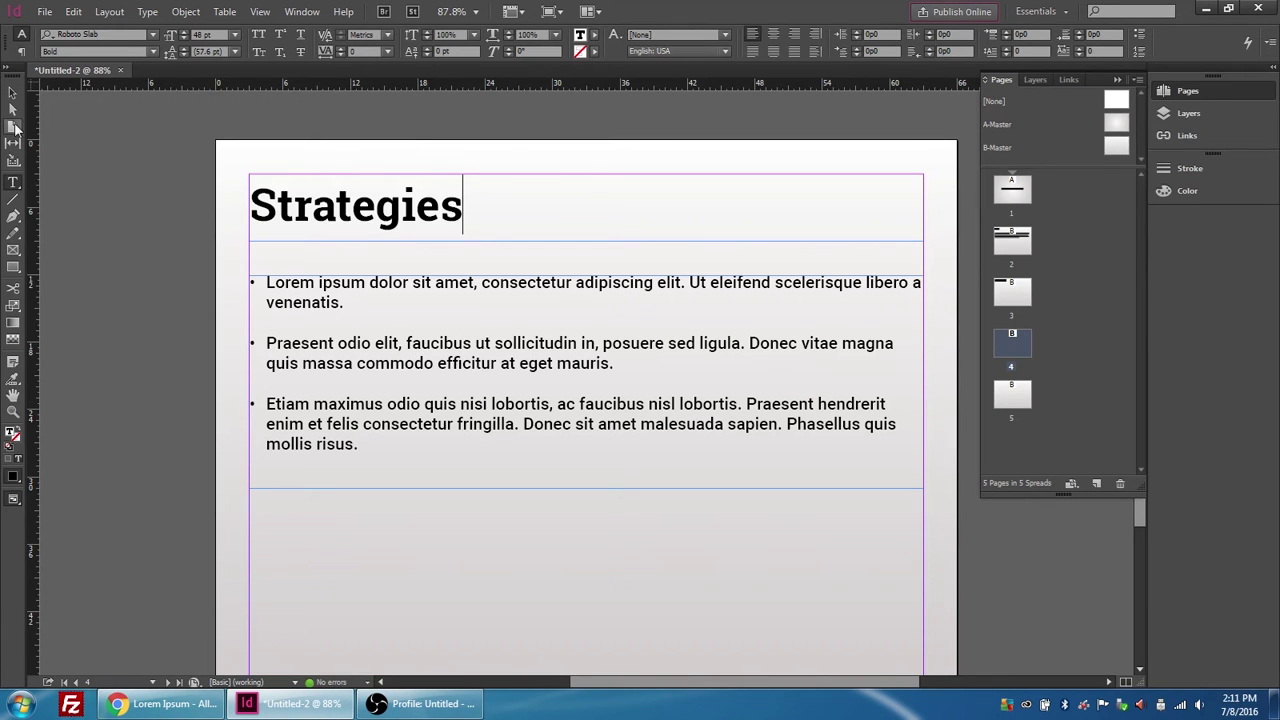
Select both the Strategies heading and bulleted body frames and bring up their context menu.
click(12, 92)
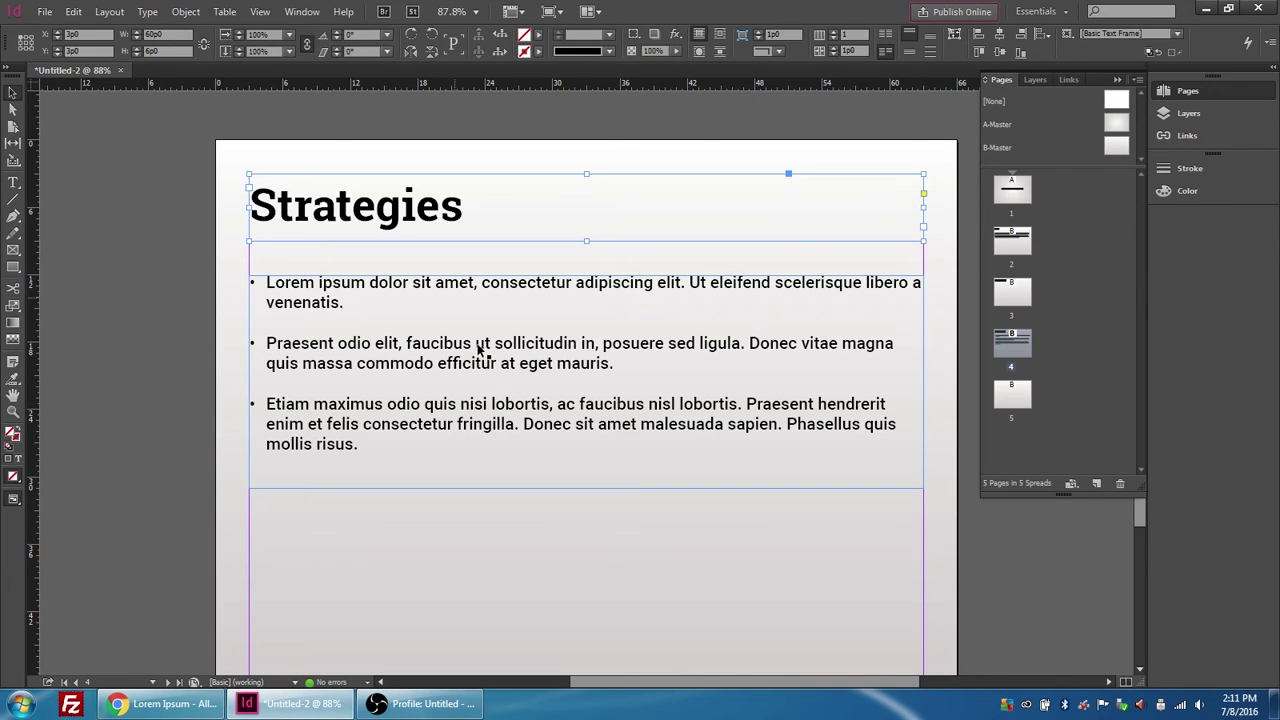
click(437, 364)
shift+click(350, 232)
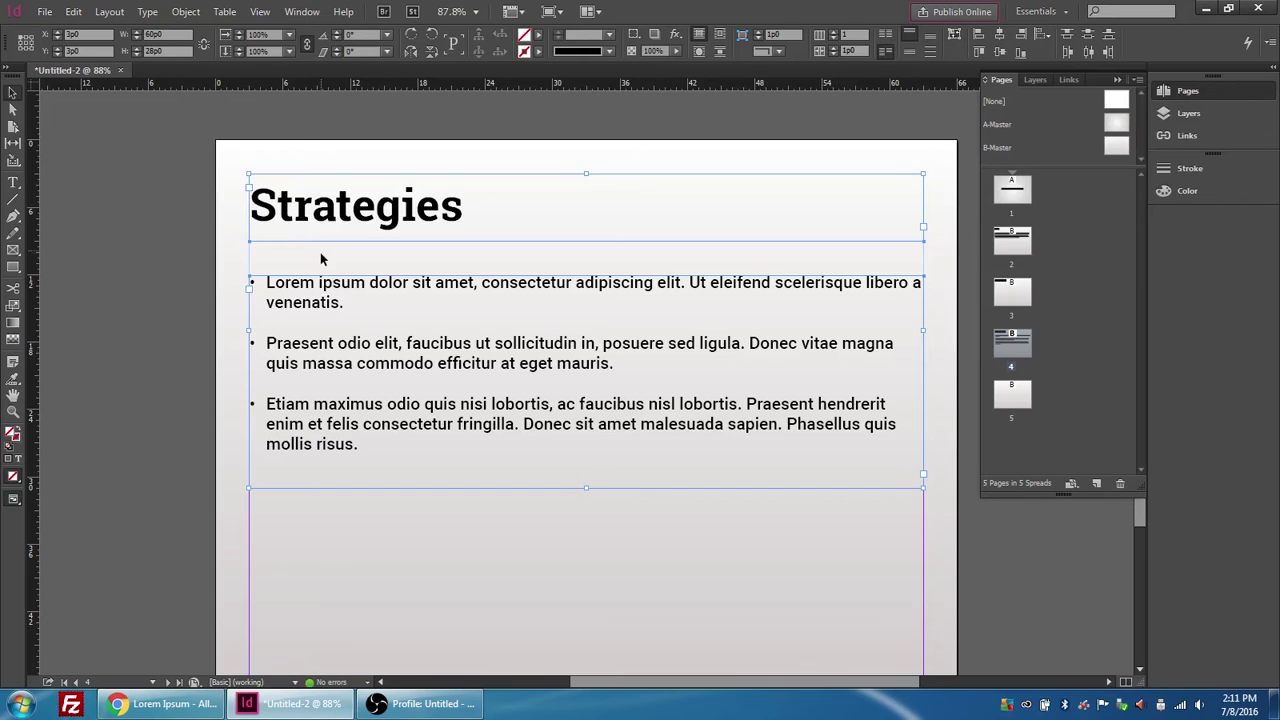
right_click(330, 292)
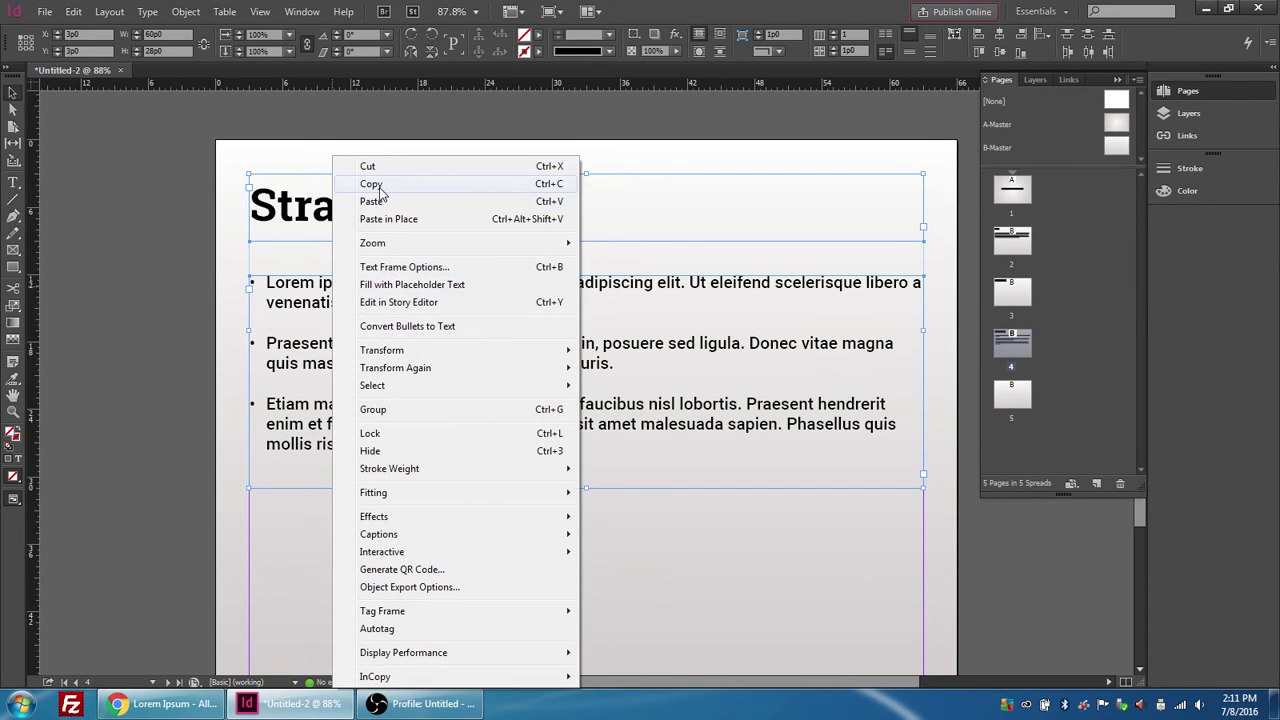
Copy the two frames and paste them in place on blank page 5.
click(400, 184)
double_click(1012, 395)
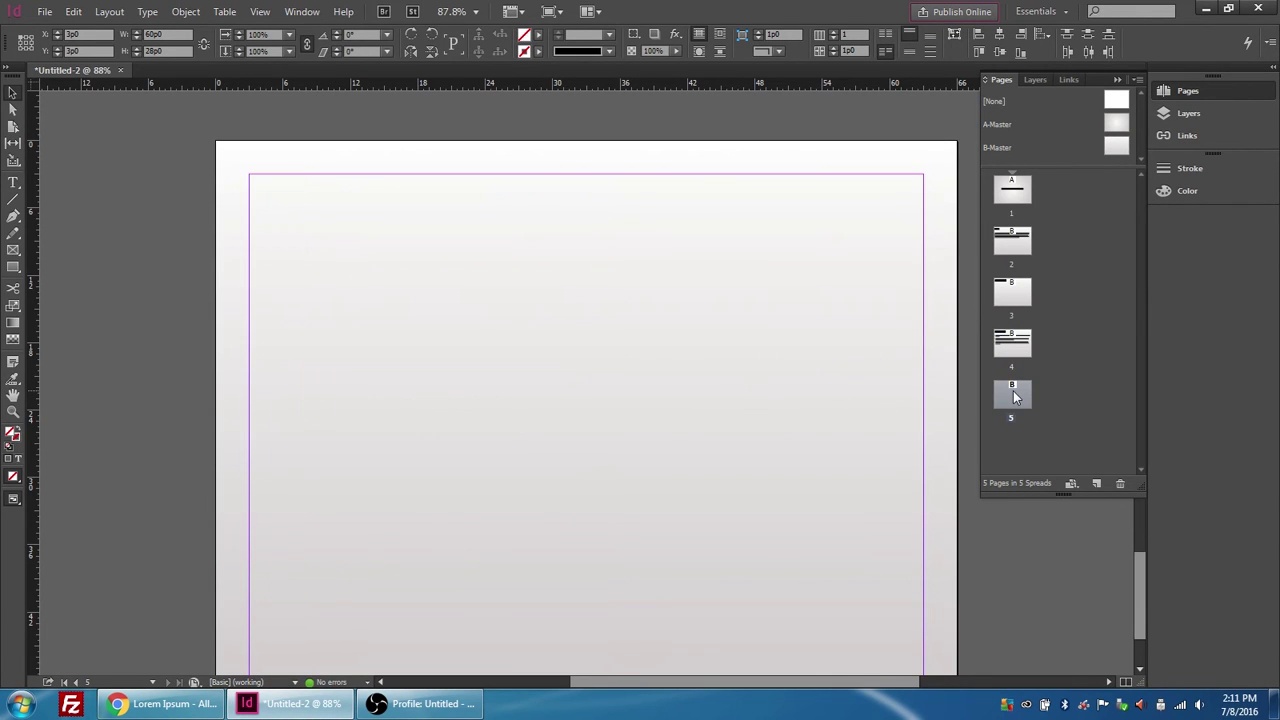
right_click(377, 245)
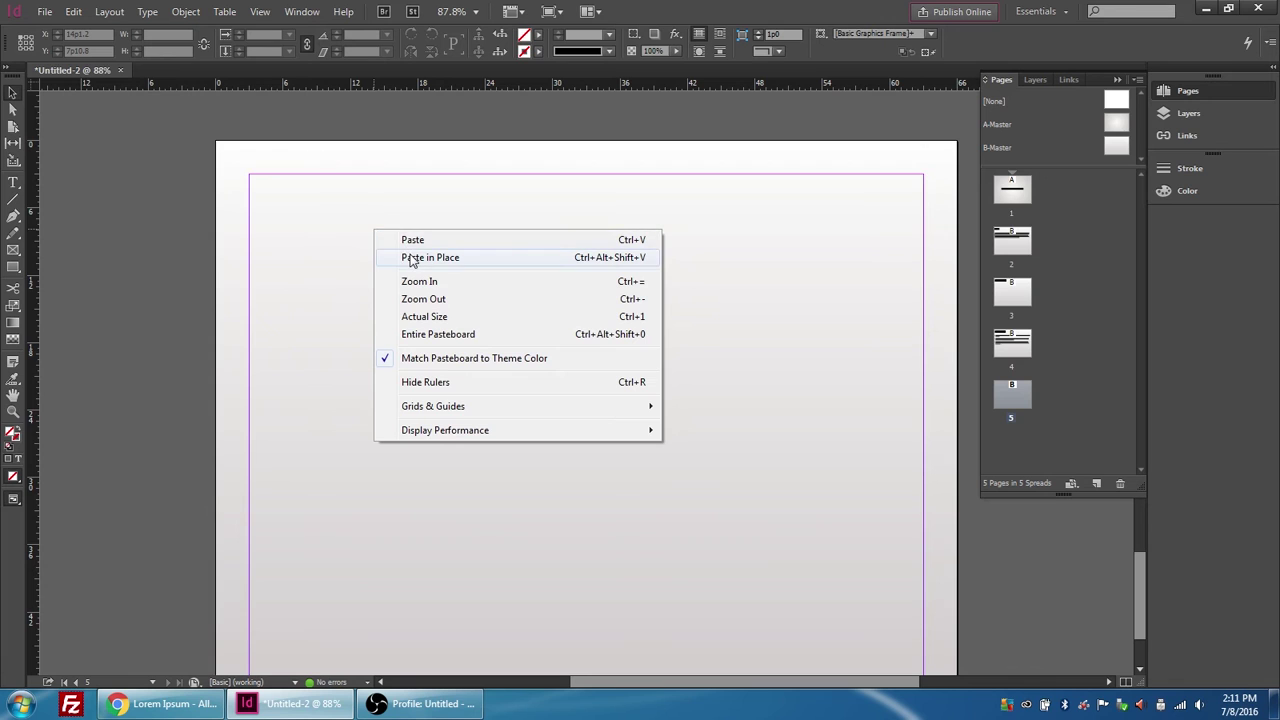
click(410, 258)
Change the page 5 heading from Strategies to 'Tactics', then select the body frame.
double_click(463, 207)
drag(463, 207, 245, 195)
text(T)
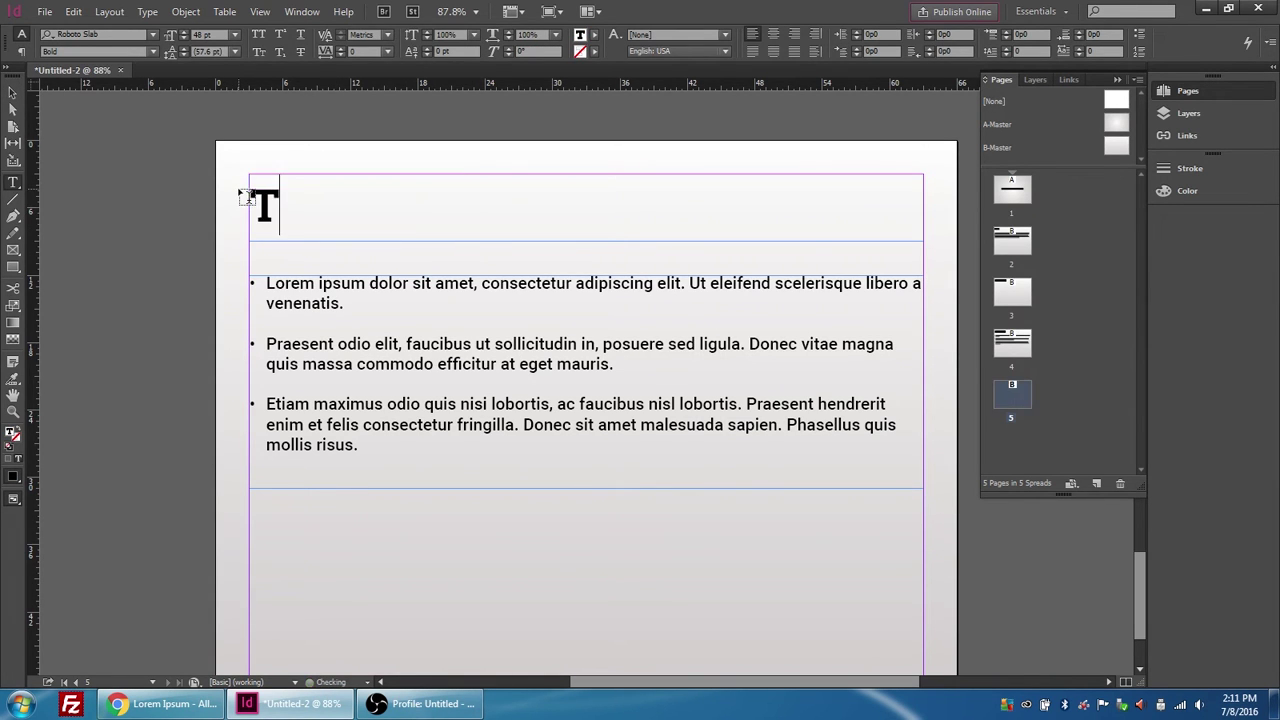
text(acti)
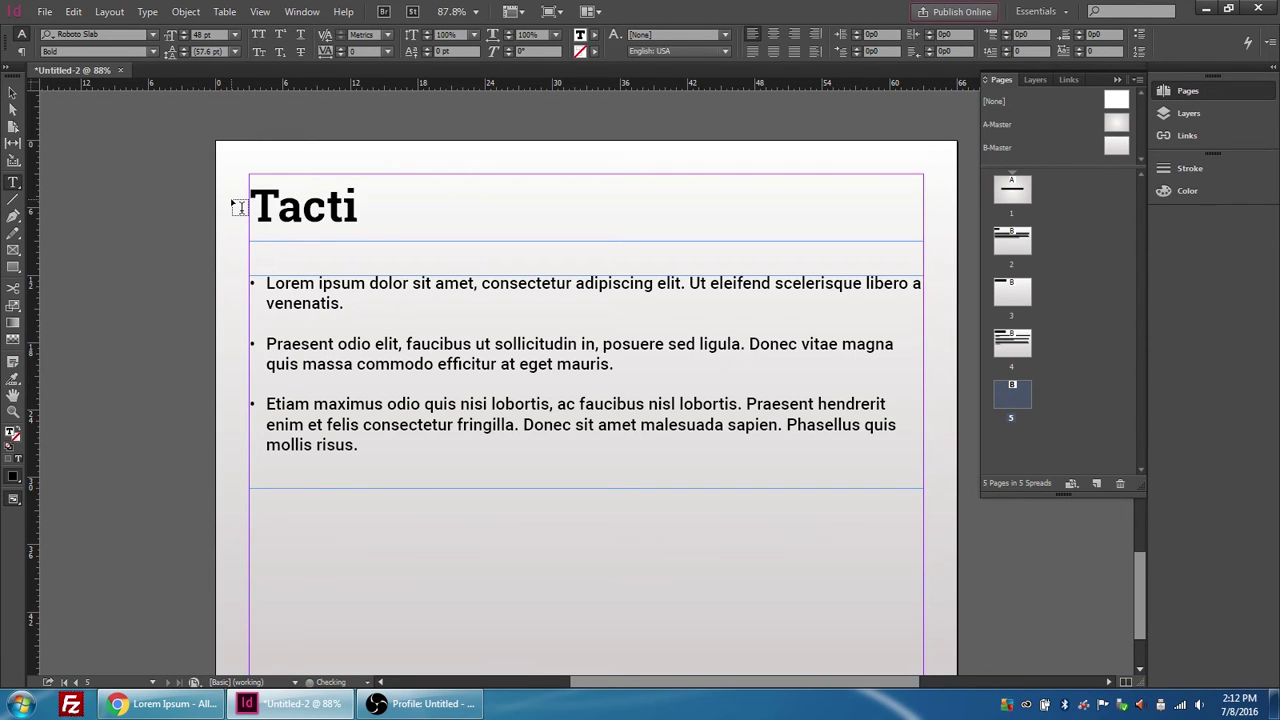
text(cs)
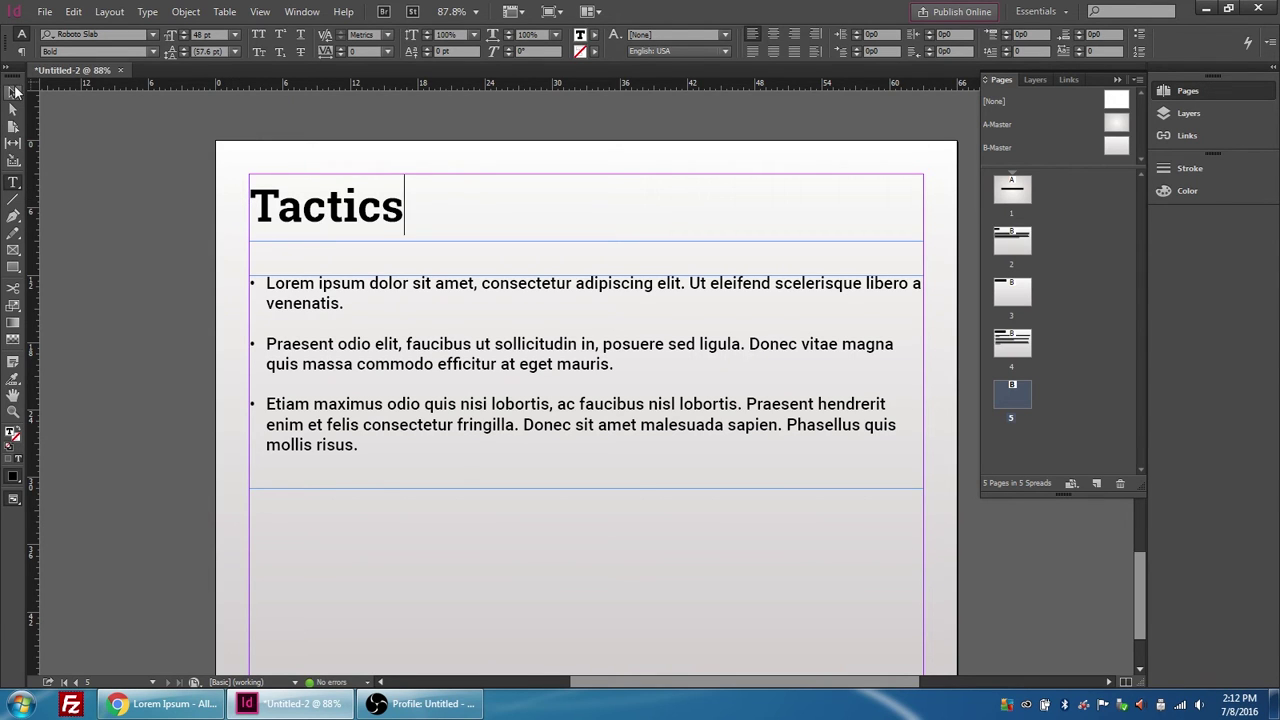
click(12, 92)
click(505, 318)
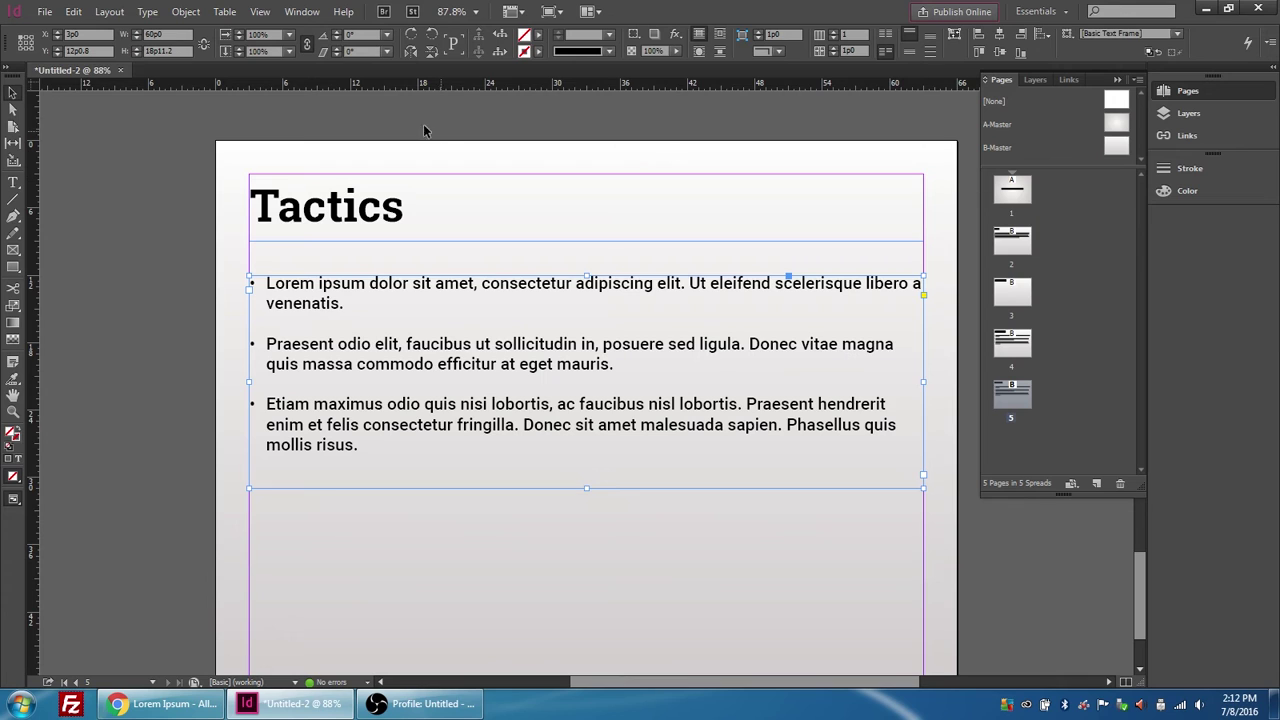
Switch to the Interactive for PDF workspace from Window > Workspace.
click(303, 12)
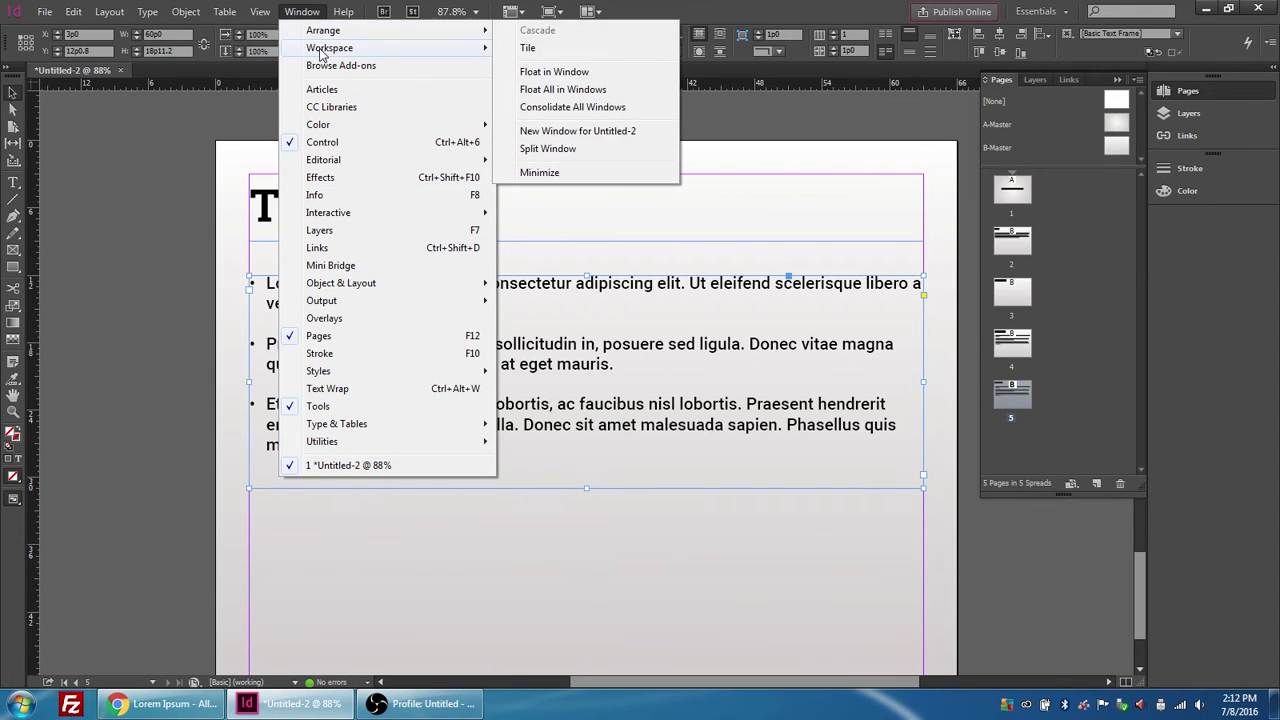
mouse_move(460, 52)
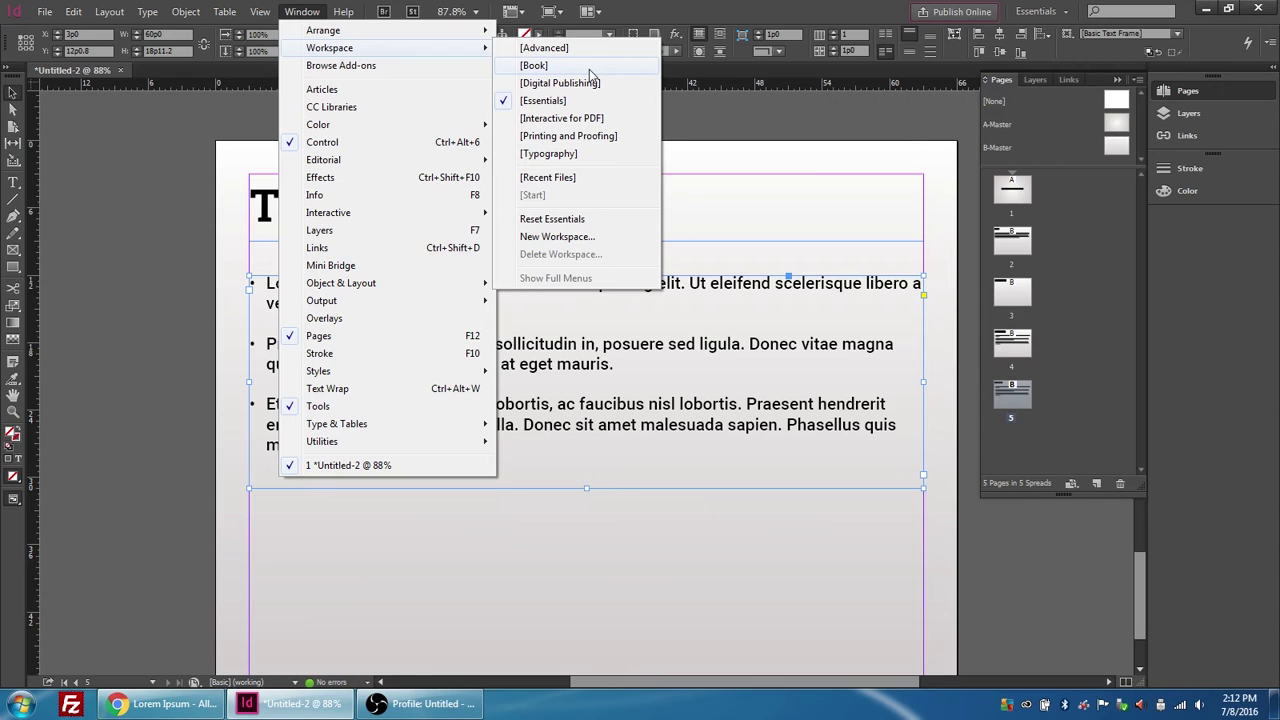
click(570, 120)
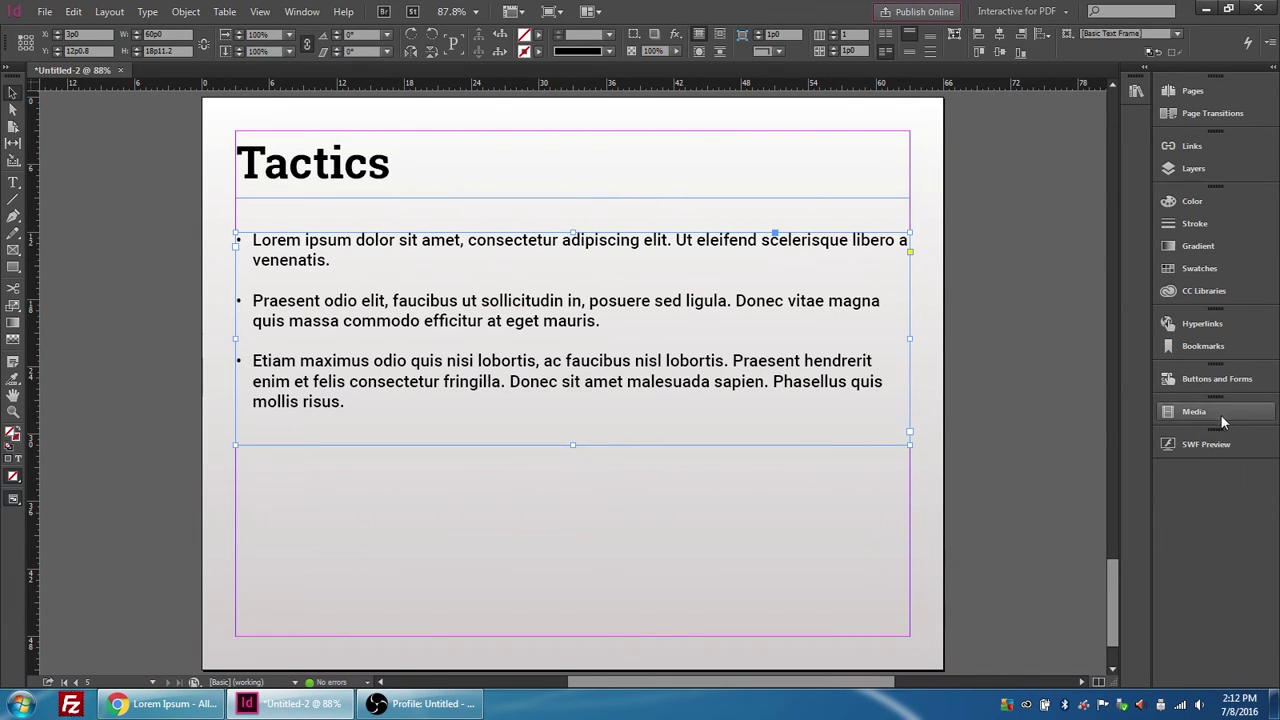
Create a bookmark named 'Digital Strategy' for page 1.
click(1204, 348)
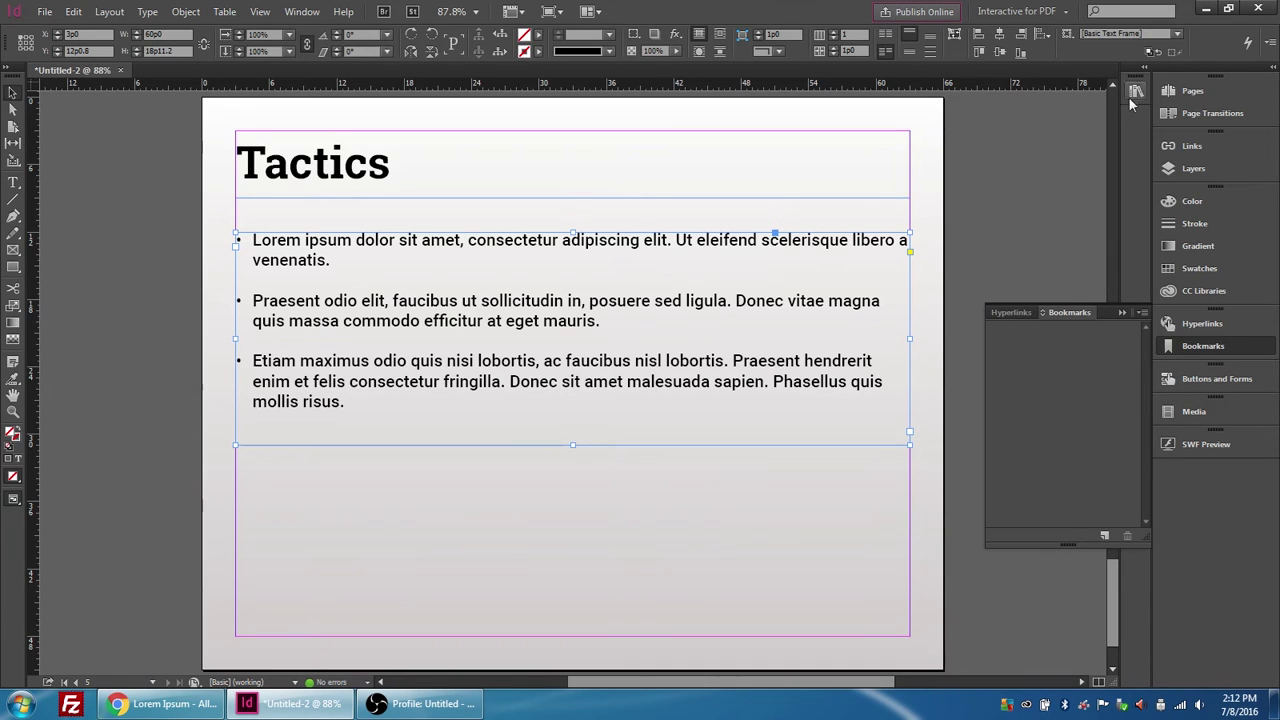
click(1190, 92)
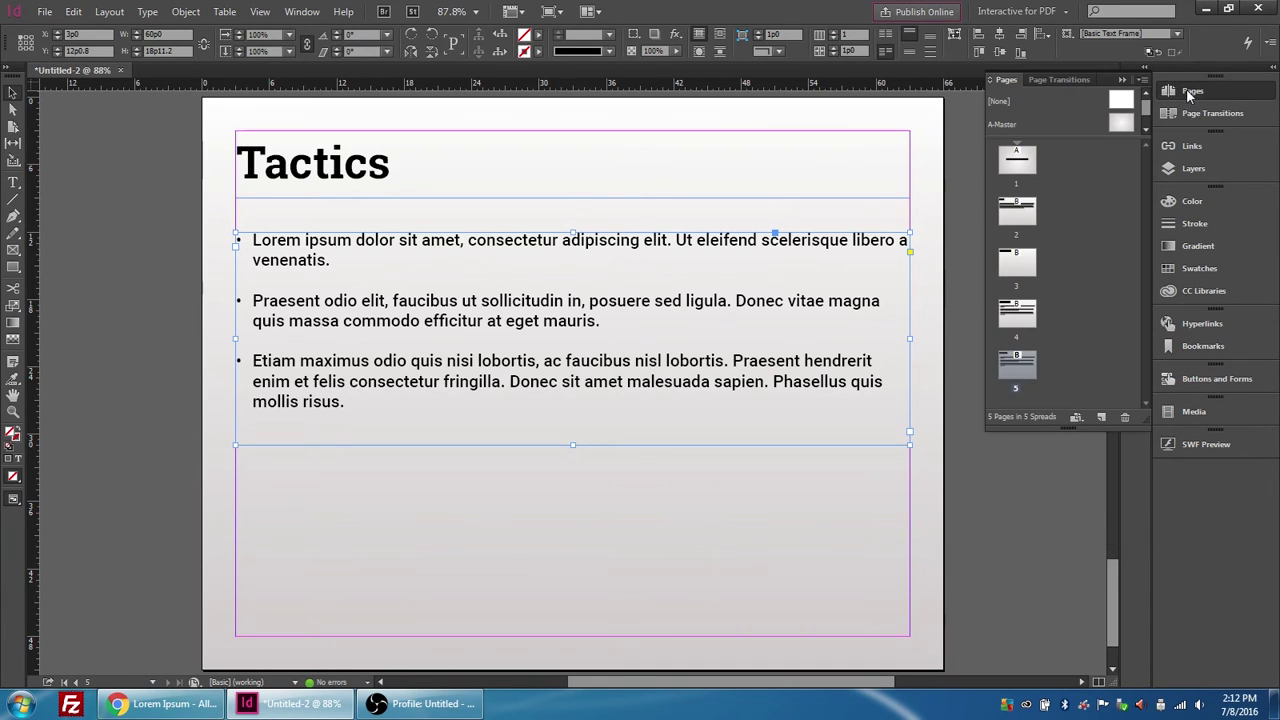
double_click(1022, 168)
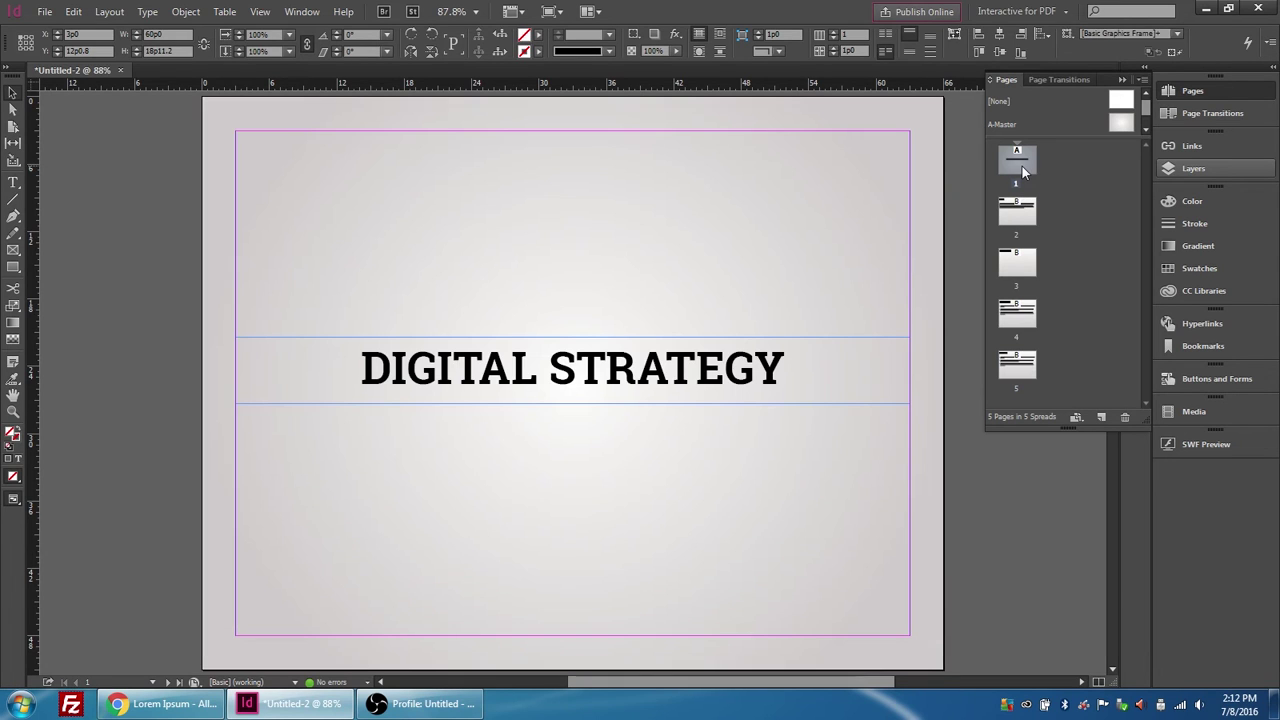
click(1211, 349)
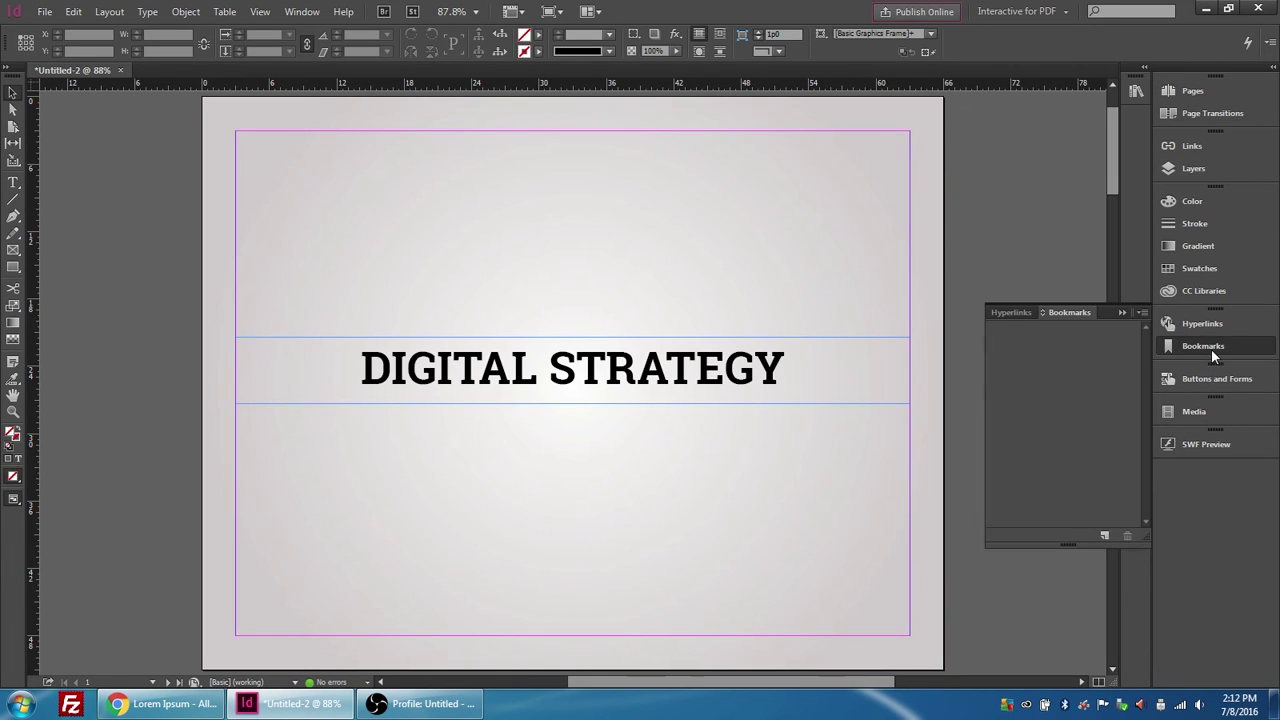
click(1105, 536)
text(Digital S)
text(trategy)
key(Return)
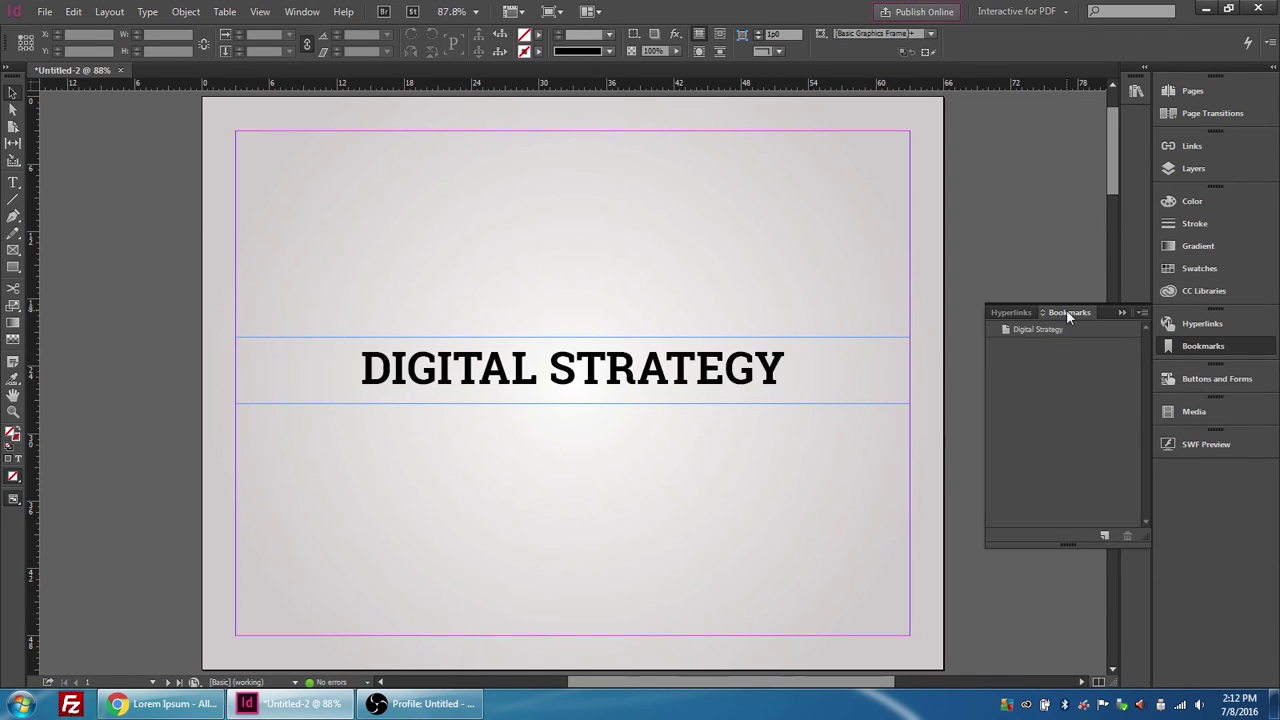
Create a bookmark named 'Goal' for page 2.
click(1192, 91)
click(1017, 218)
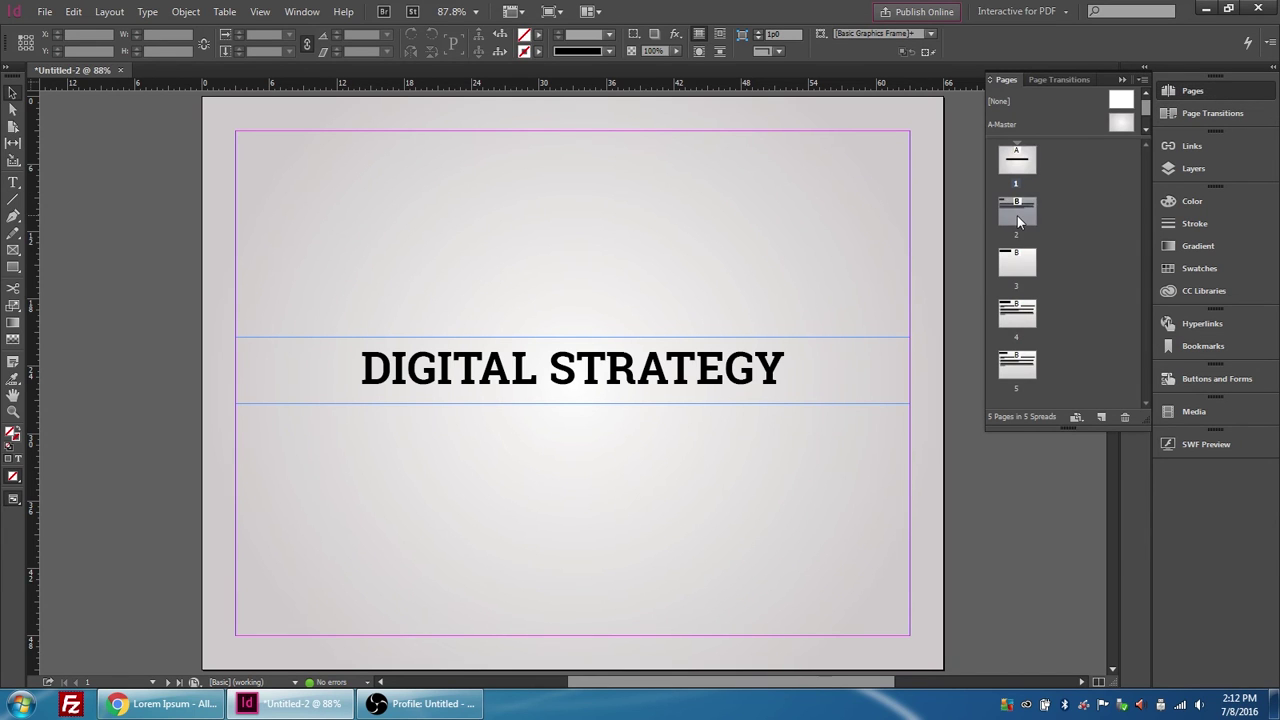
double_click(1017, 212)
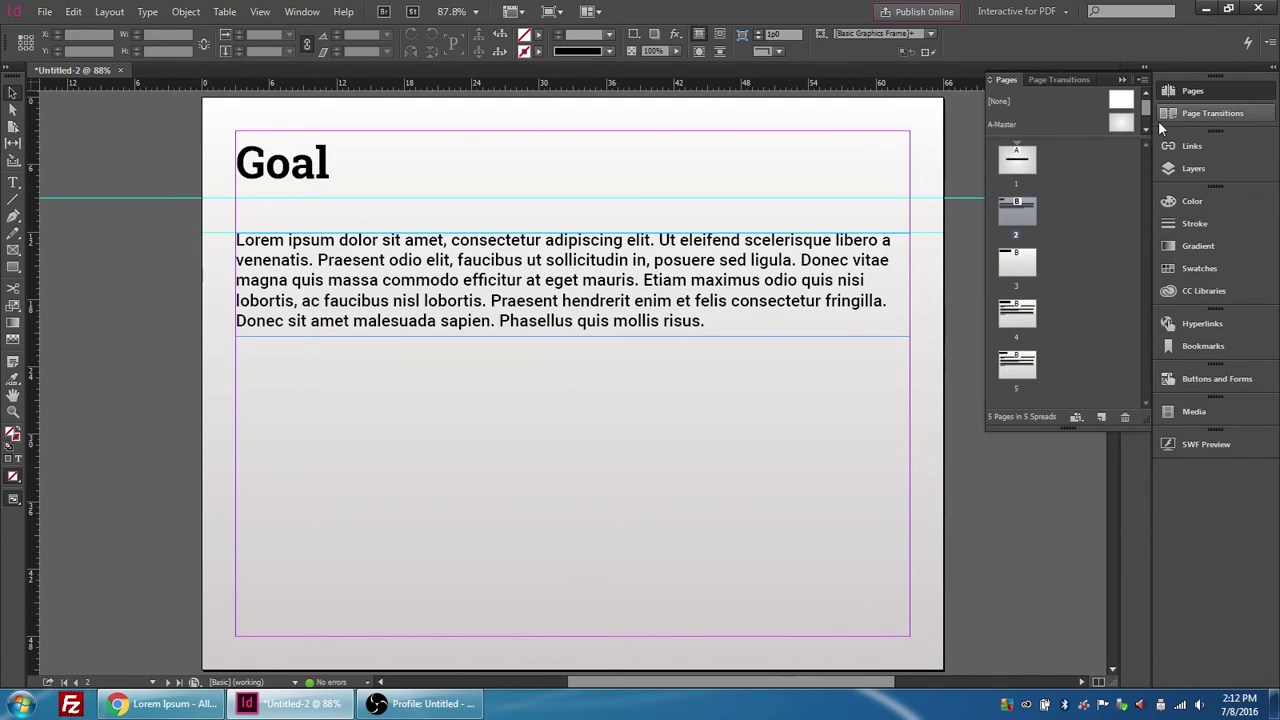
click(1197, 350)
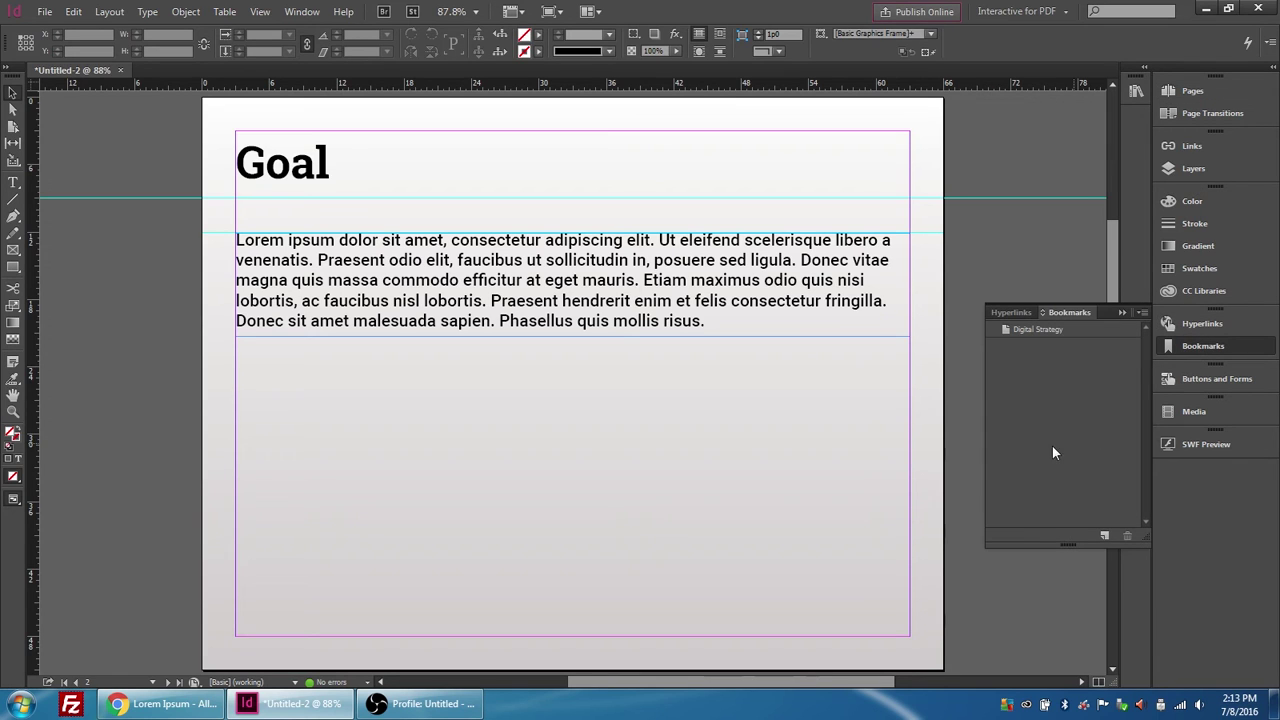
click(1105, 537)
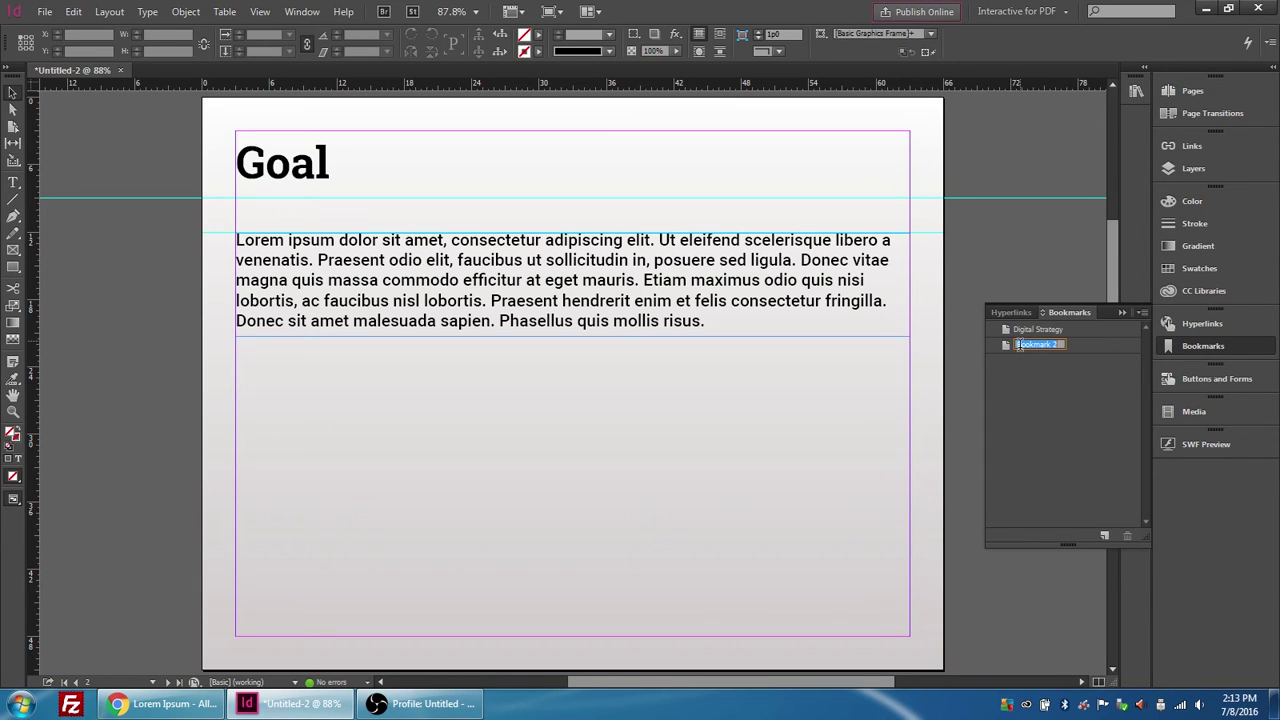
text(Go)
key(Return)
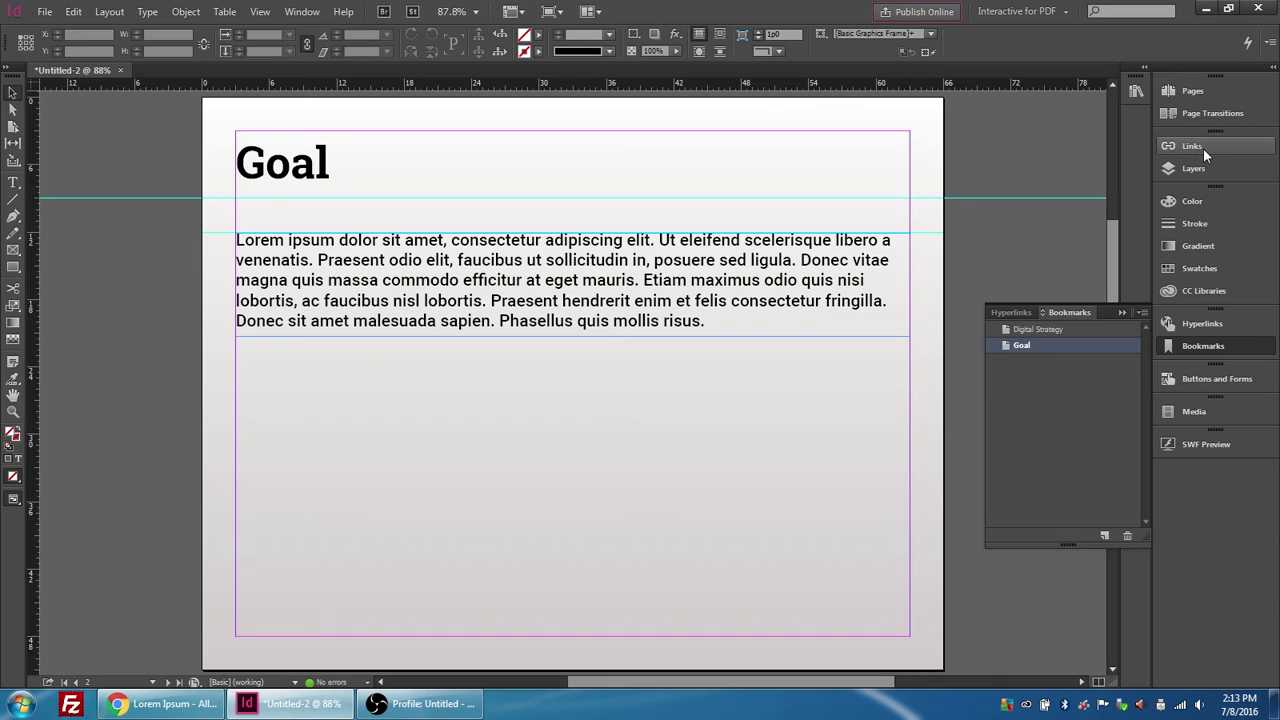
Create a bookmark named 'Objectives' for page 3.
click(1192, 91)
double_click(1017, 262)
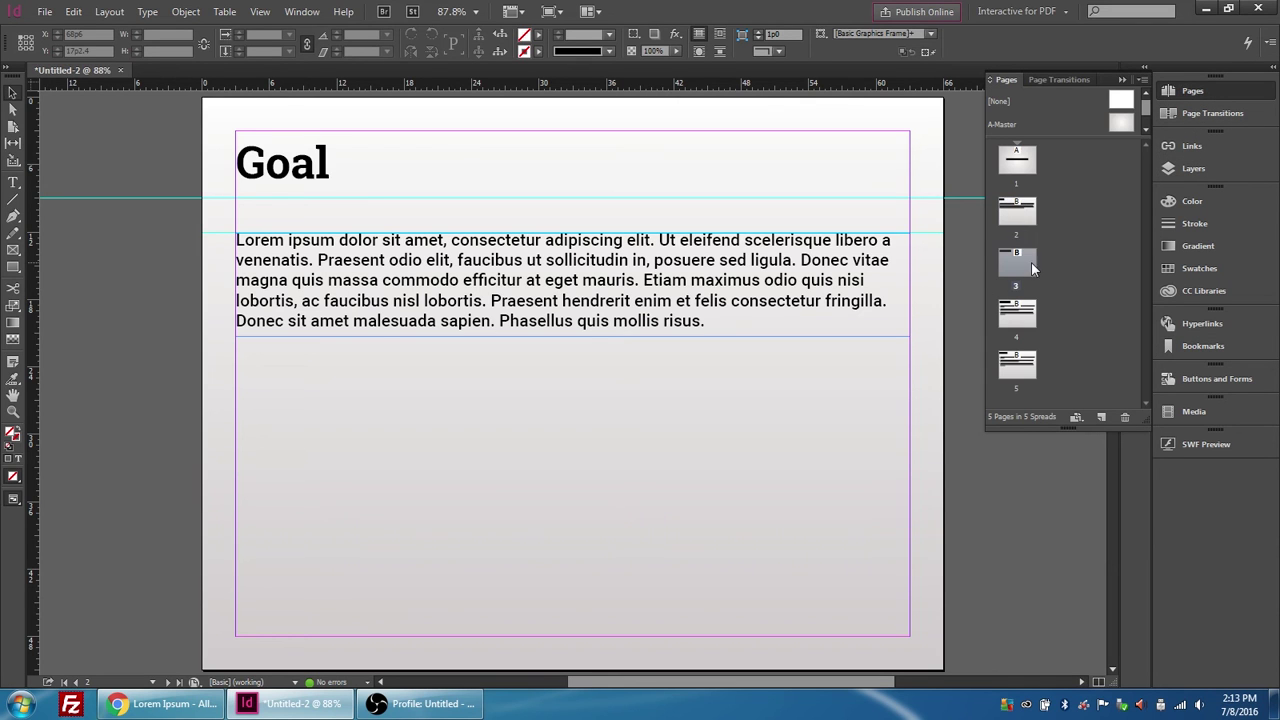
click(1198, 348)
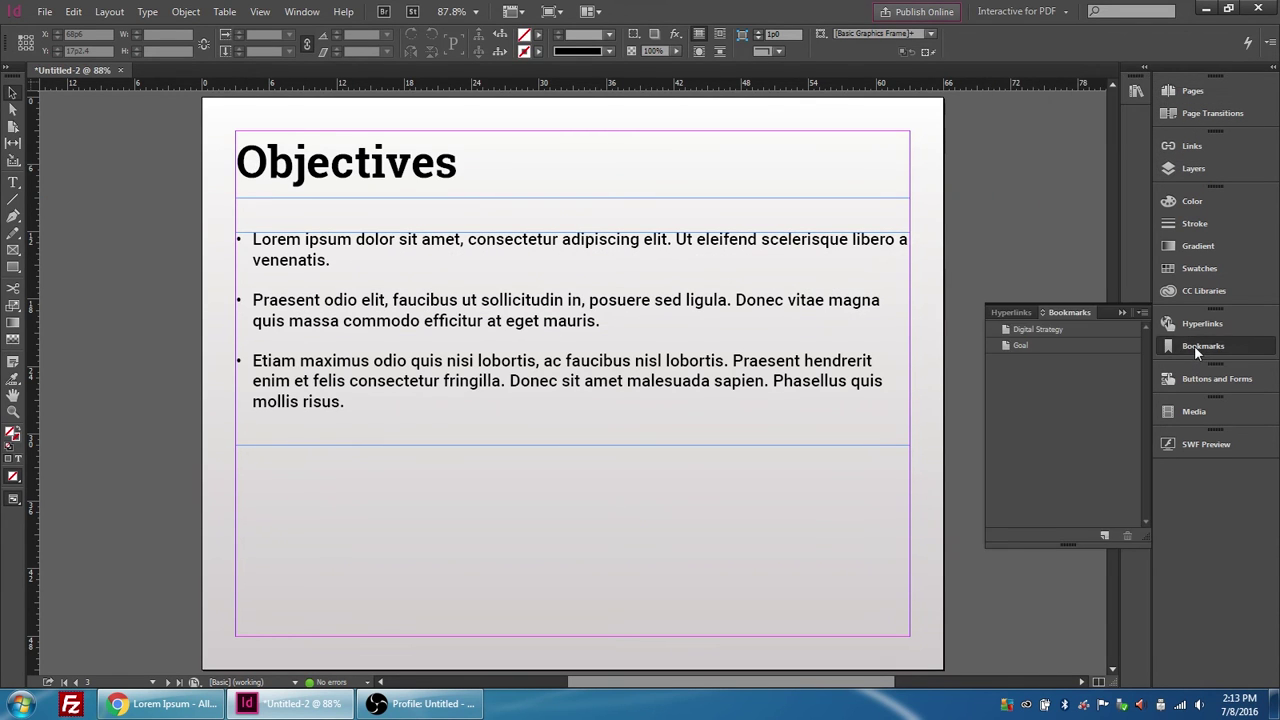
click(1104, 535)
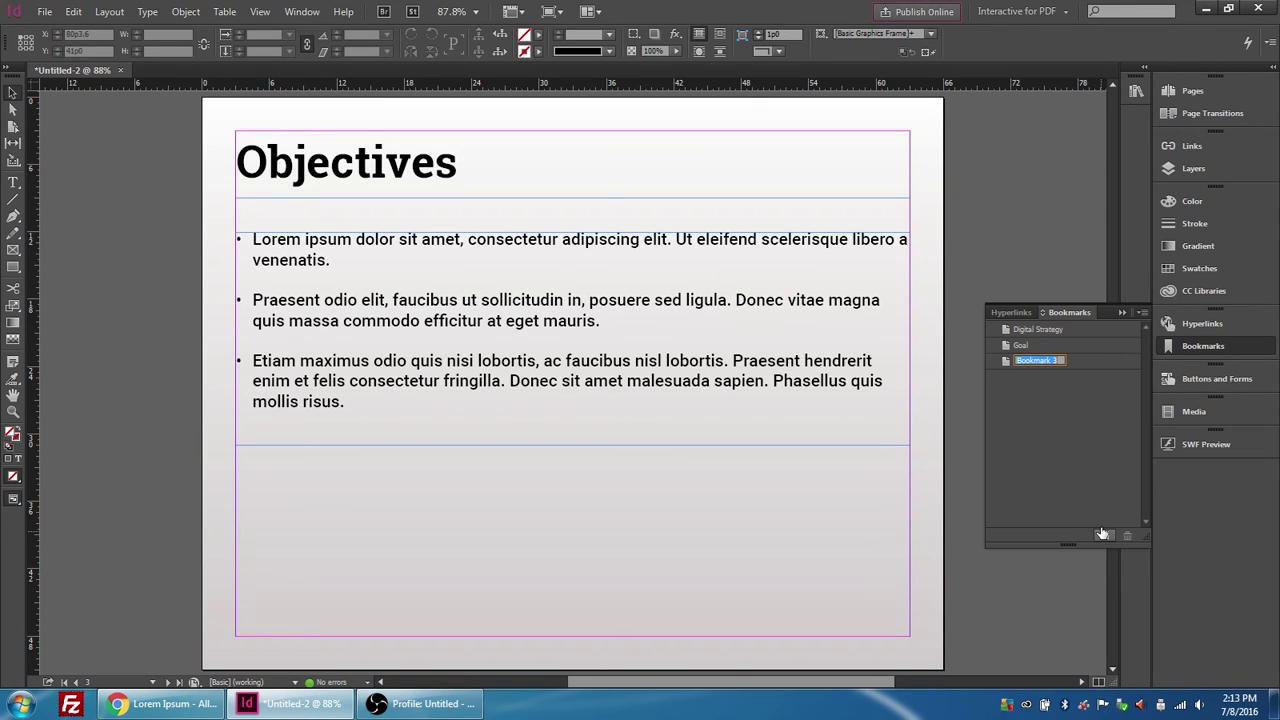
text(Objectives)
key(Return)
Create a bookmark named 'Strategies' for page 4.
click(1200, 91)
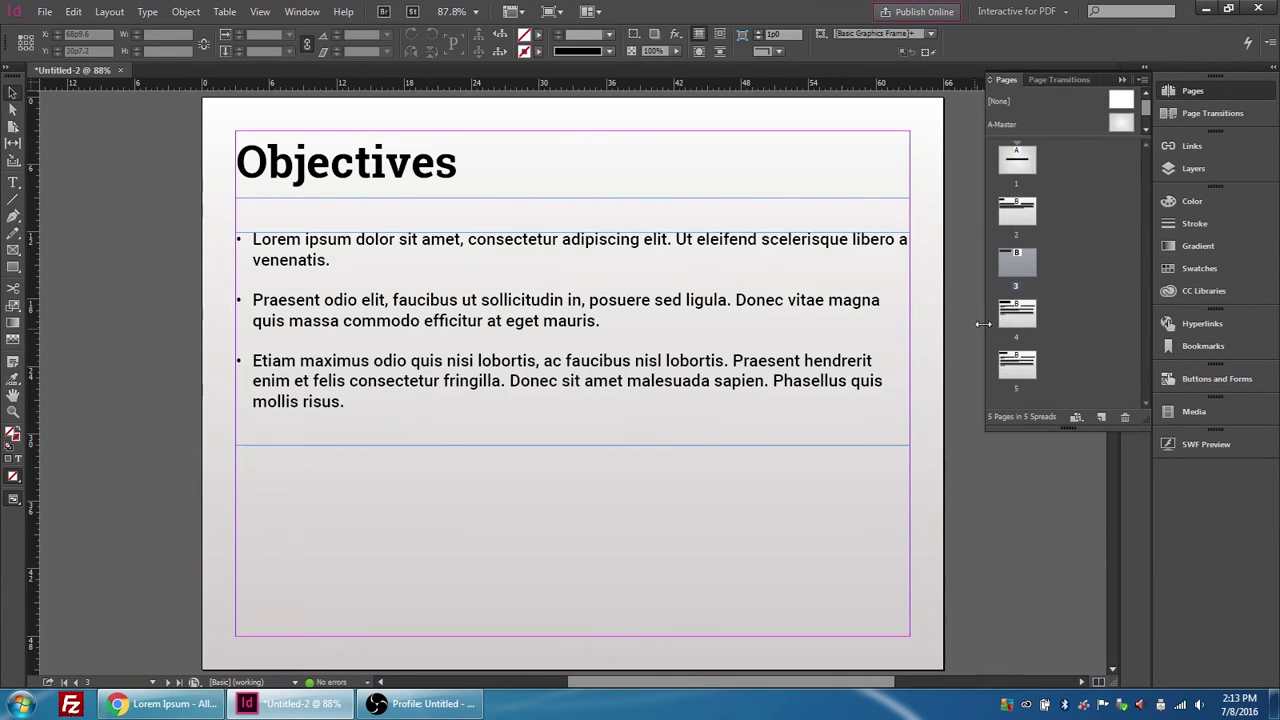
double_click(1025, 316)
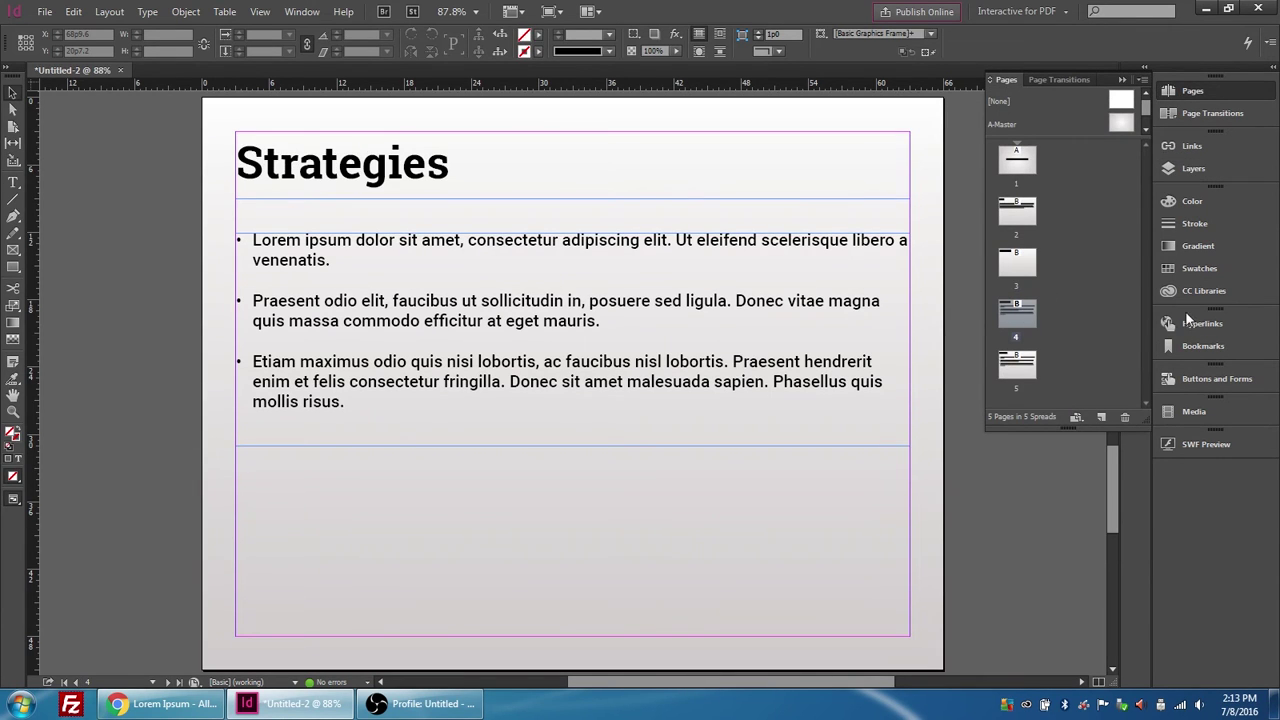
click(1189, 347)
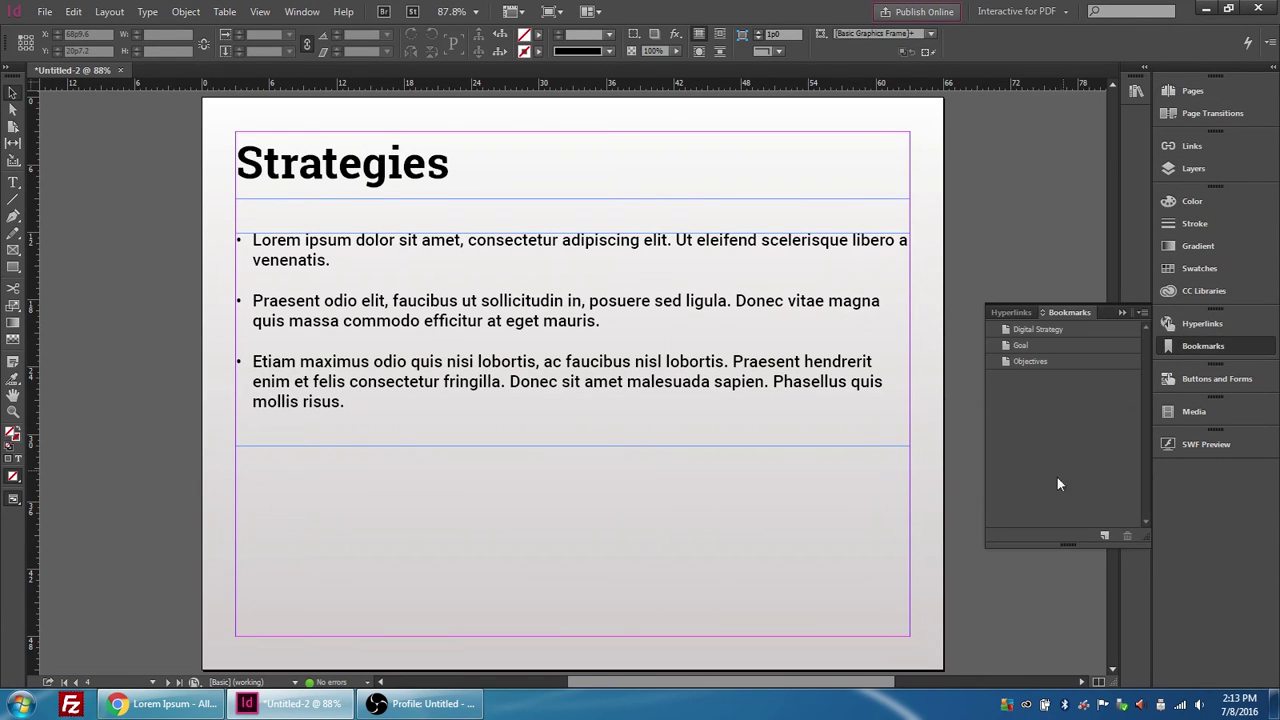
click(1105, 535)
text(Strategies)
key(Return)
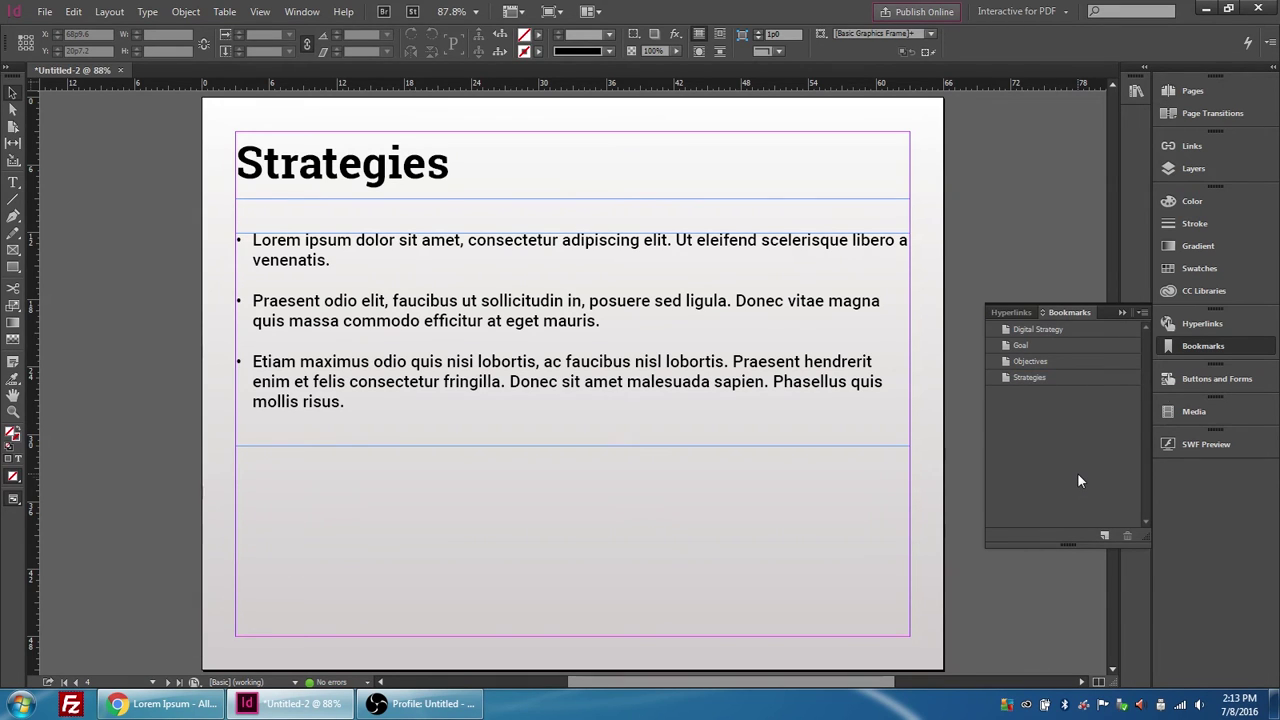
Go to page 5 and start a new bookmark named 'Tactics'.
click(1205, 94)
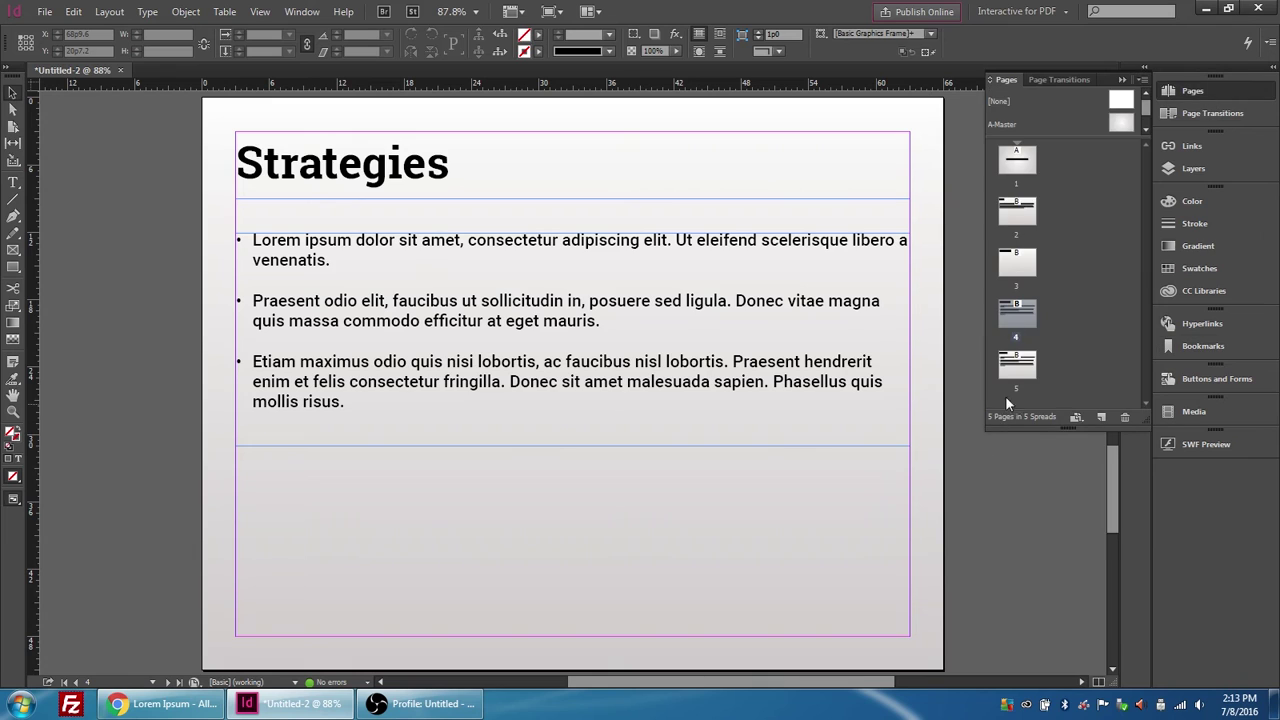
double_click(1008, 367)
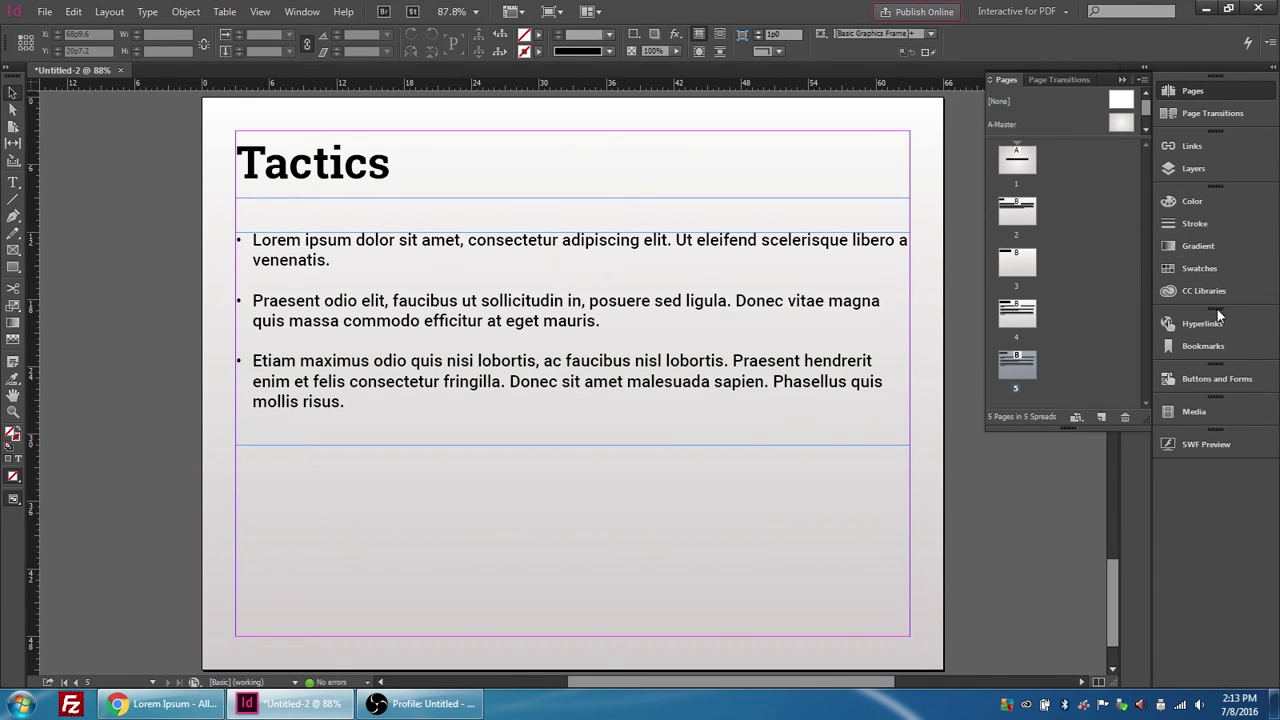
click(1205, 346)
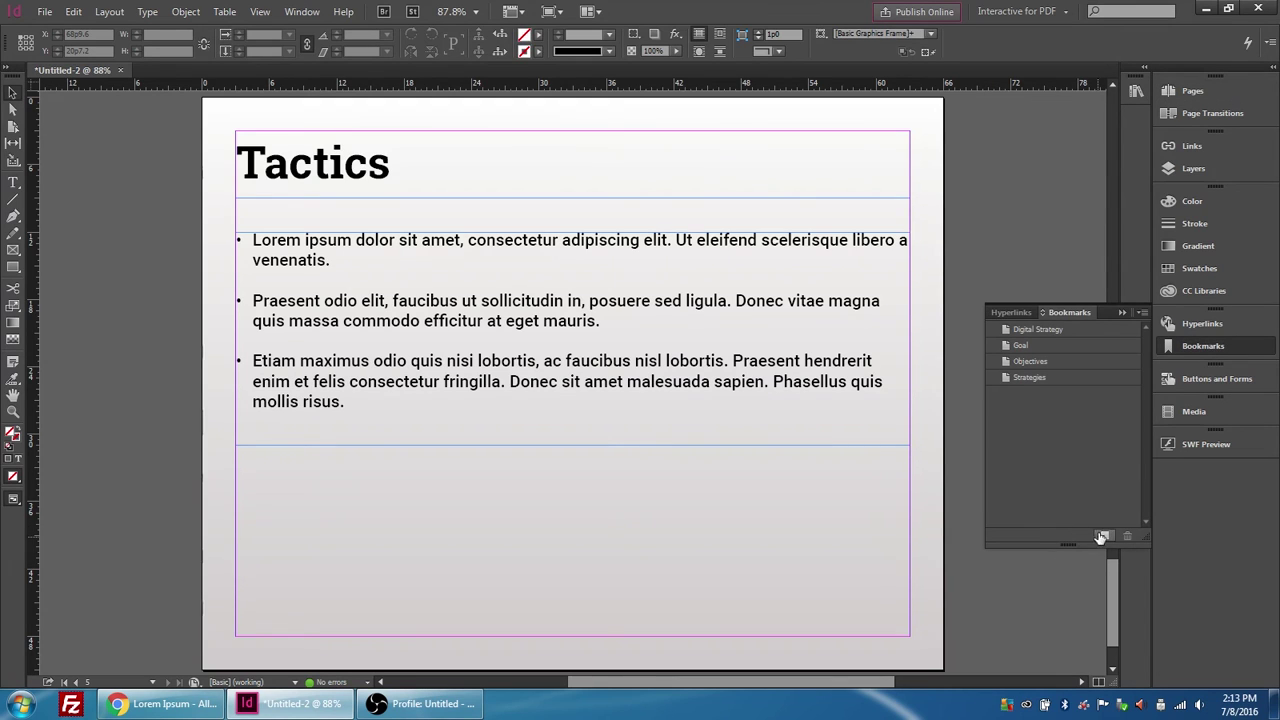
click(1104, 535)
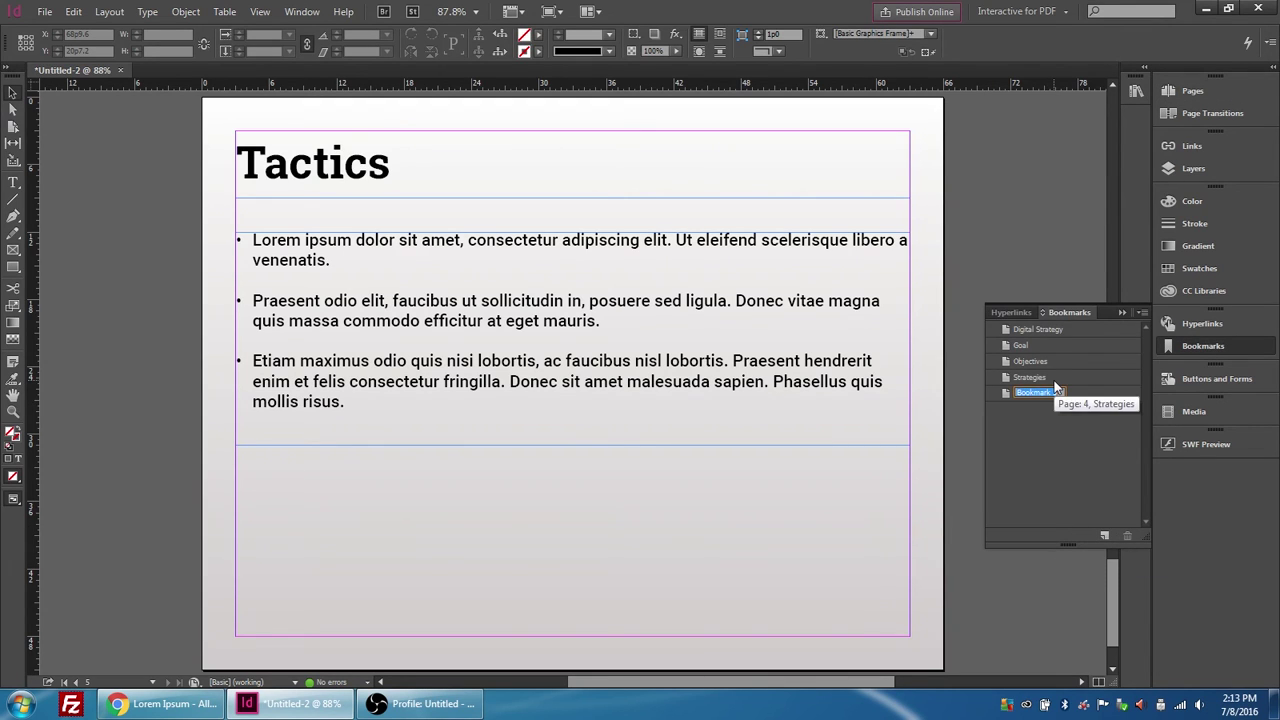
text(Ta)
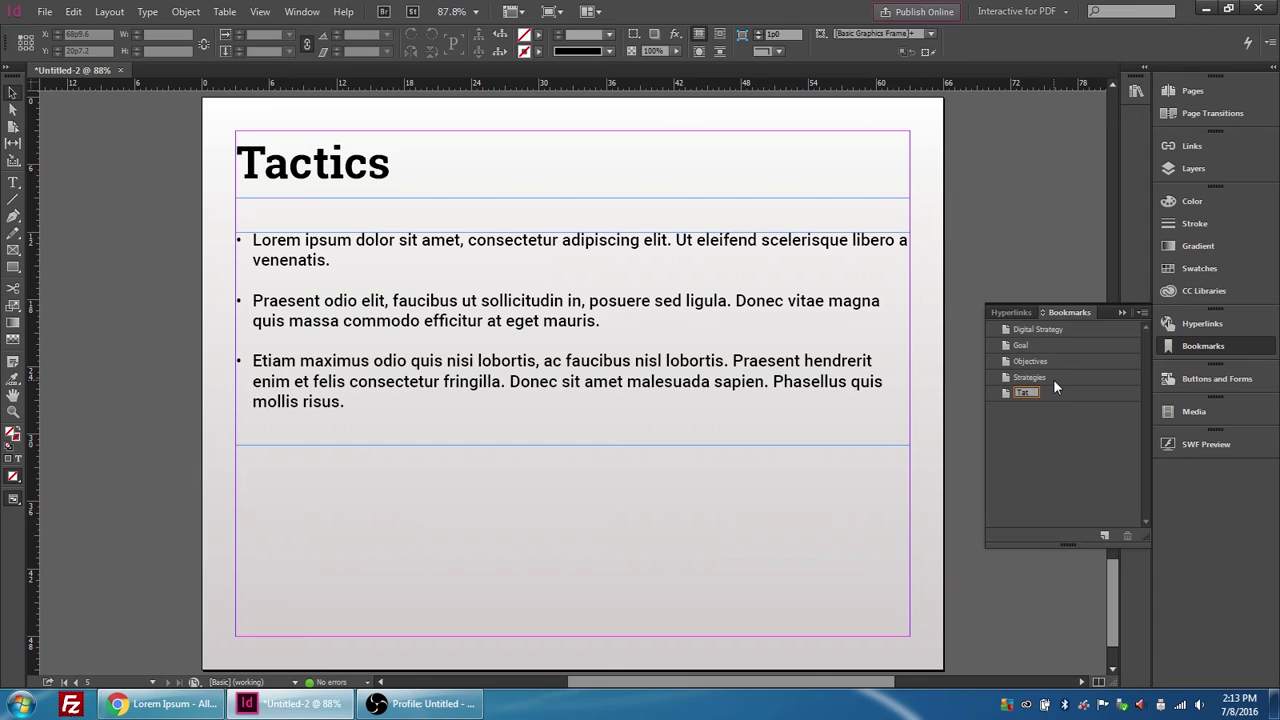
text(ctics)
Save As to the Desktop with the name digital_strategy_presentation.indd.
click(45, 12)
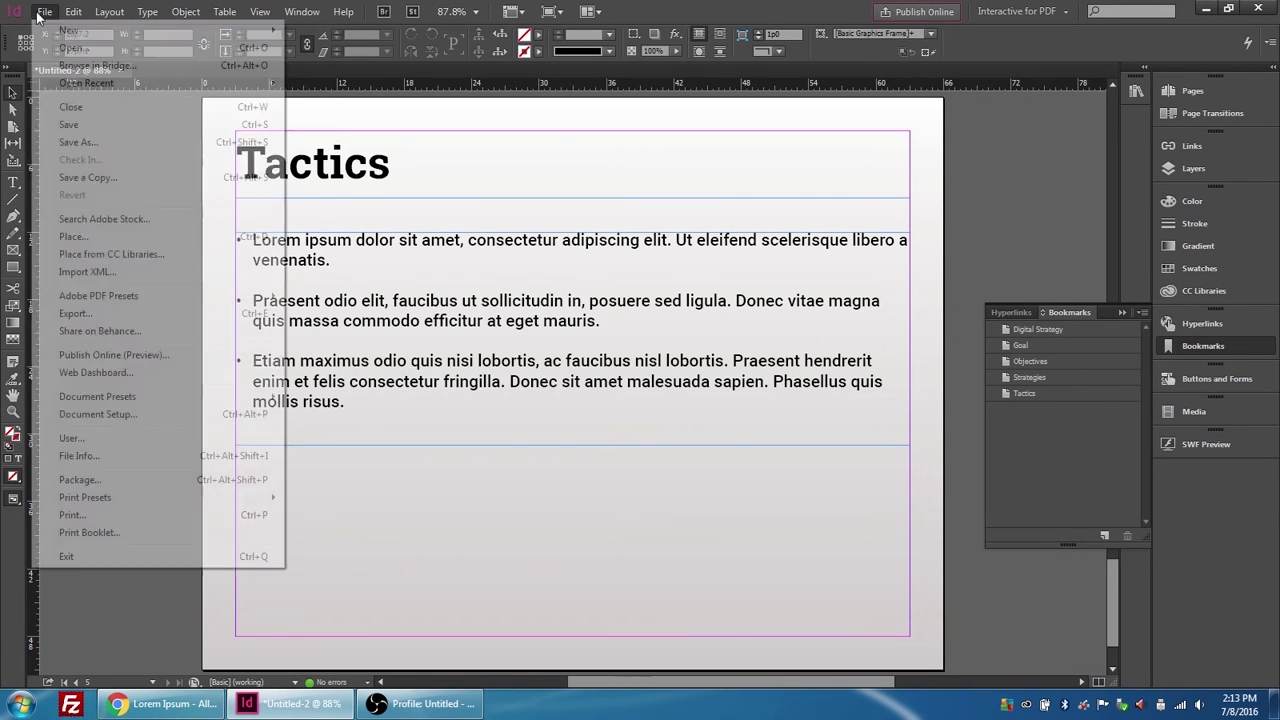
click(57, 147)
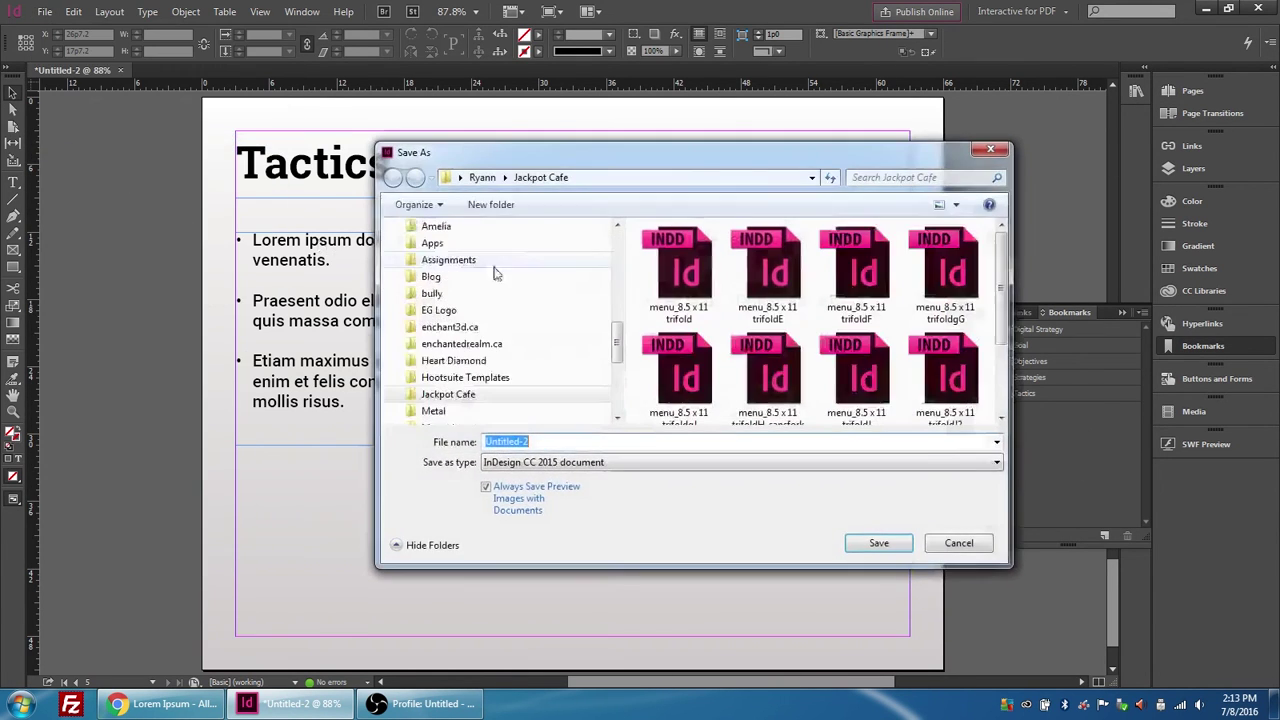
scroll(500, 320, up, 10)
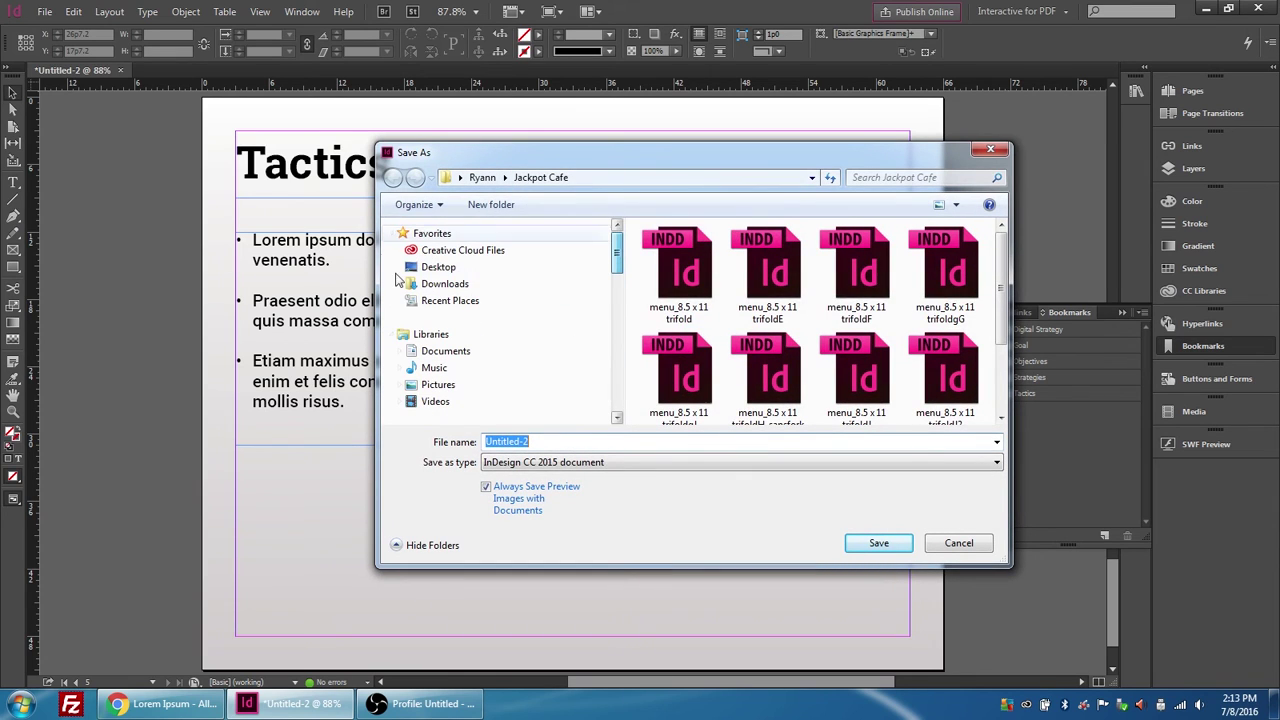
click(437, 267)
click(550, 441)
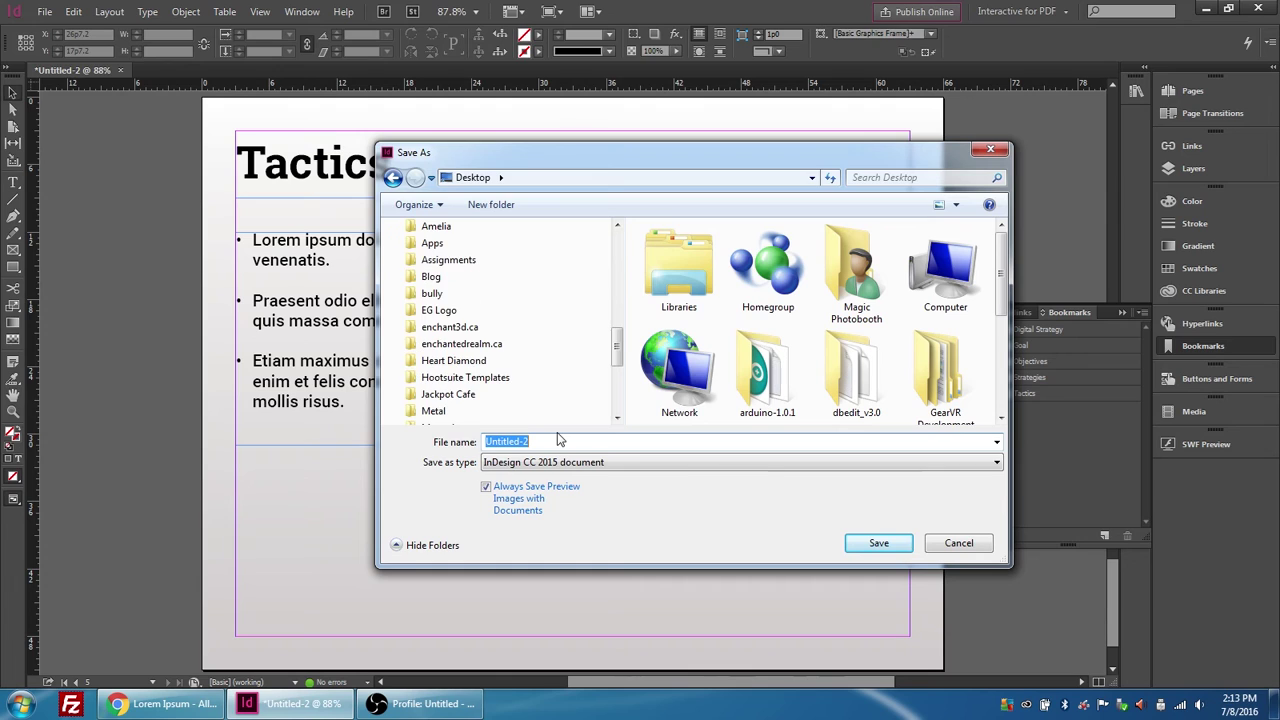
text(digita_strategy)
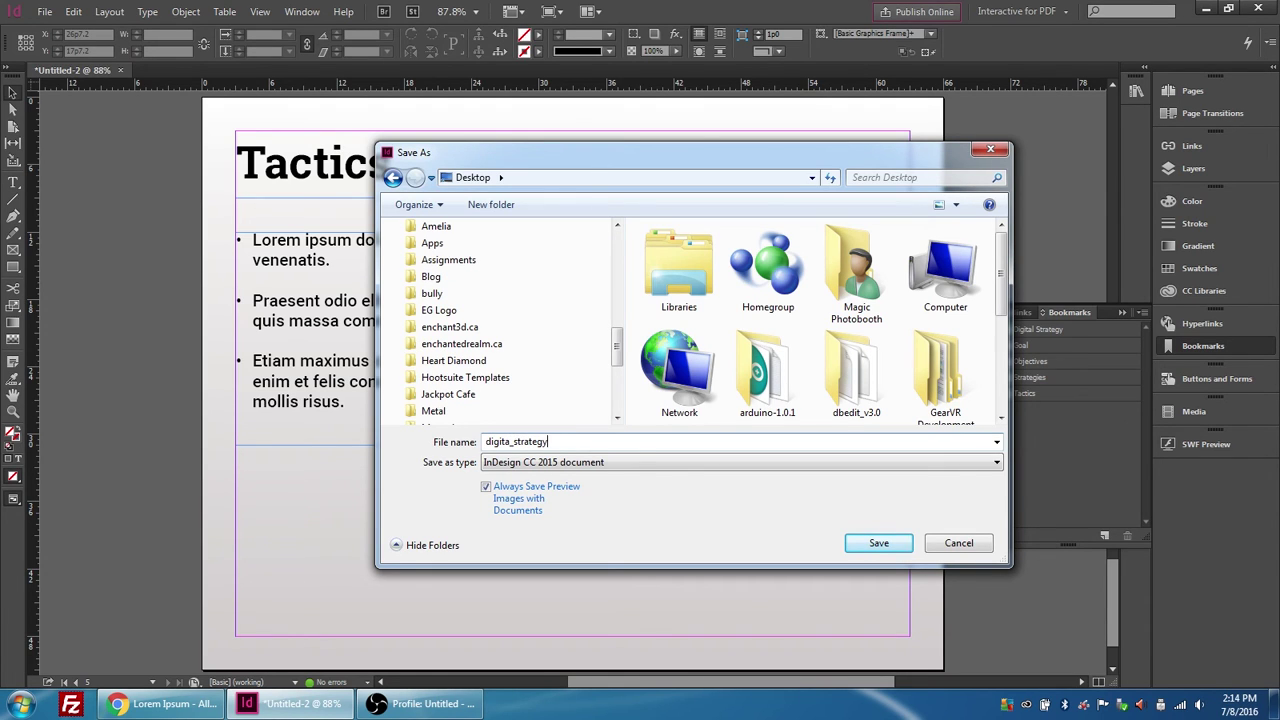
key(BackSpace)
key(BackSpace)
key(BackSpace)
key(BackSpace)
key(BackSpace)
key(BackSpace)
key(BackSpace)
text(l_strategy_presentation)
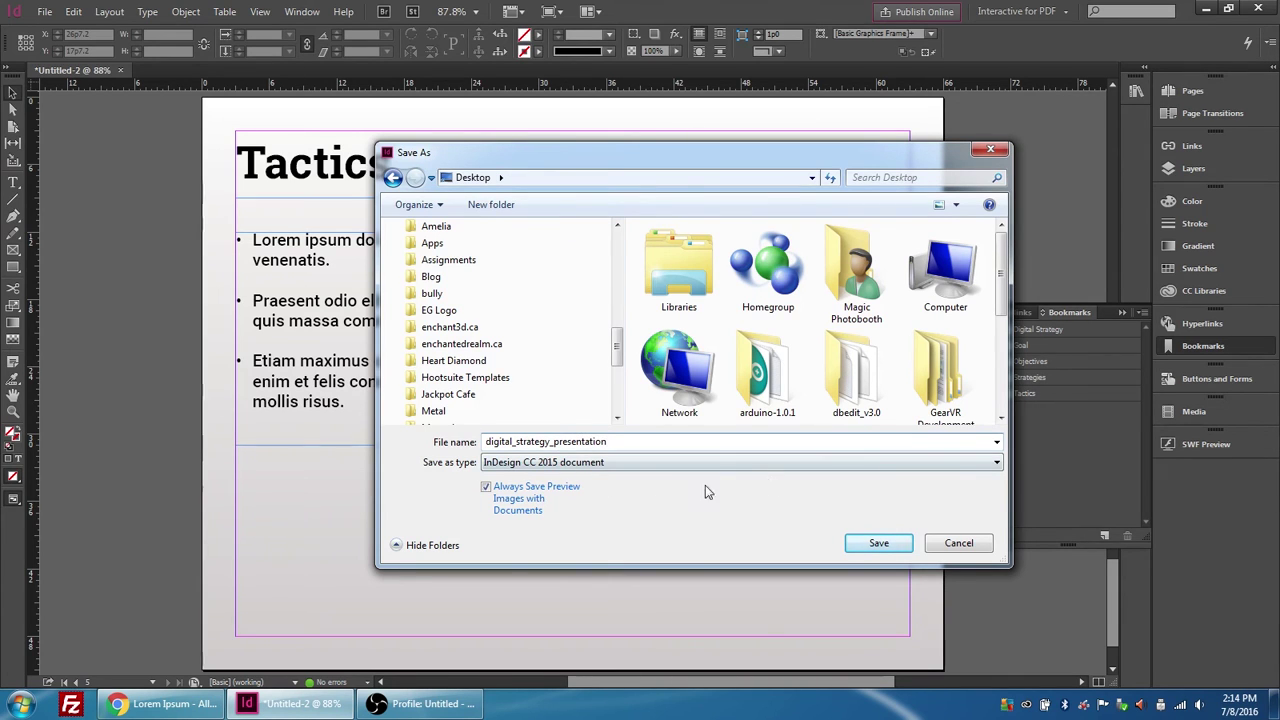
click(879, 543)
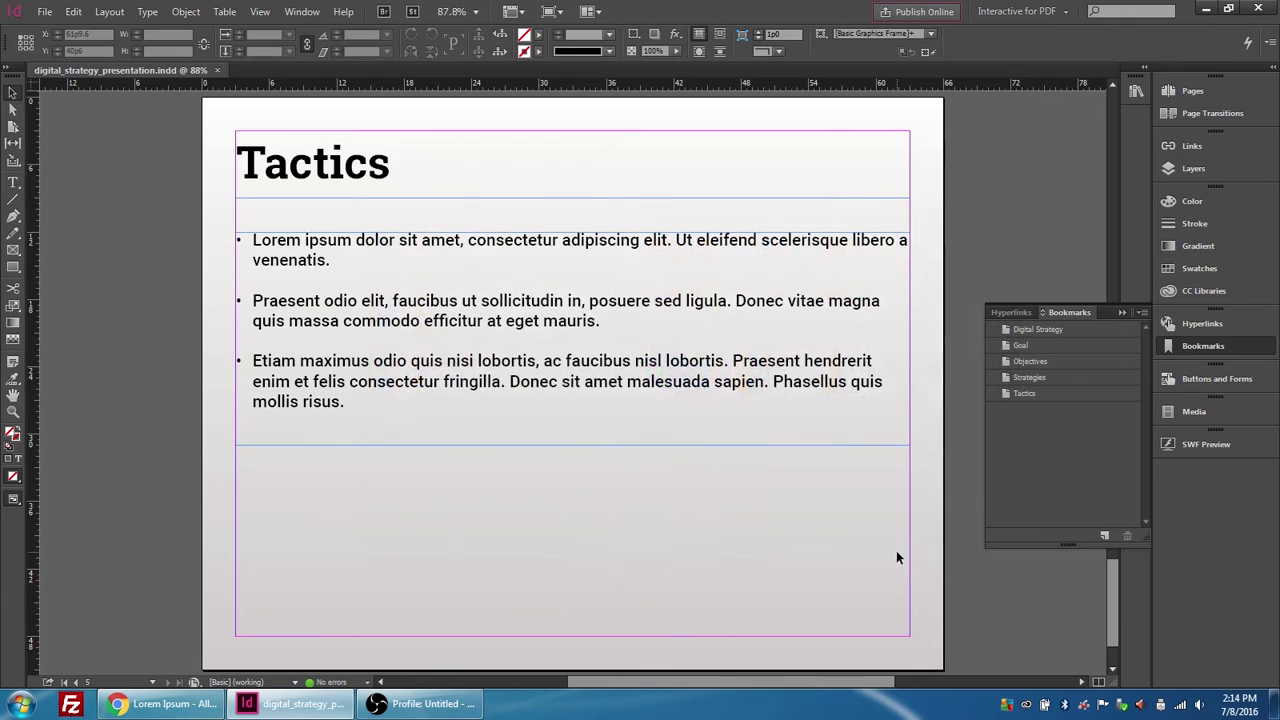
From page 1, export to the Desktop as Adobe PDF (Interactive).
click(1222, 90)
double_click(1017, 160)
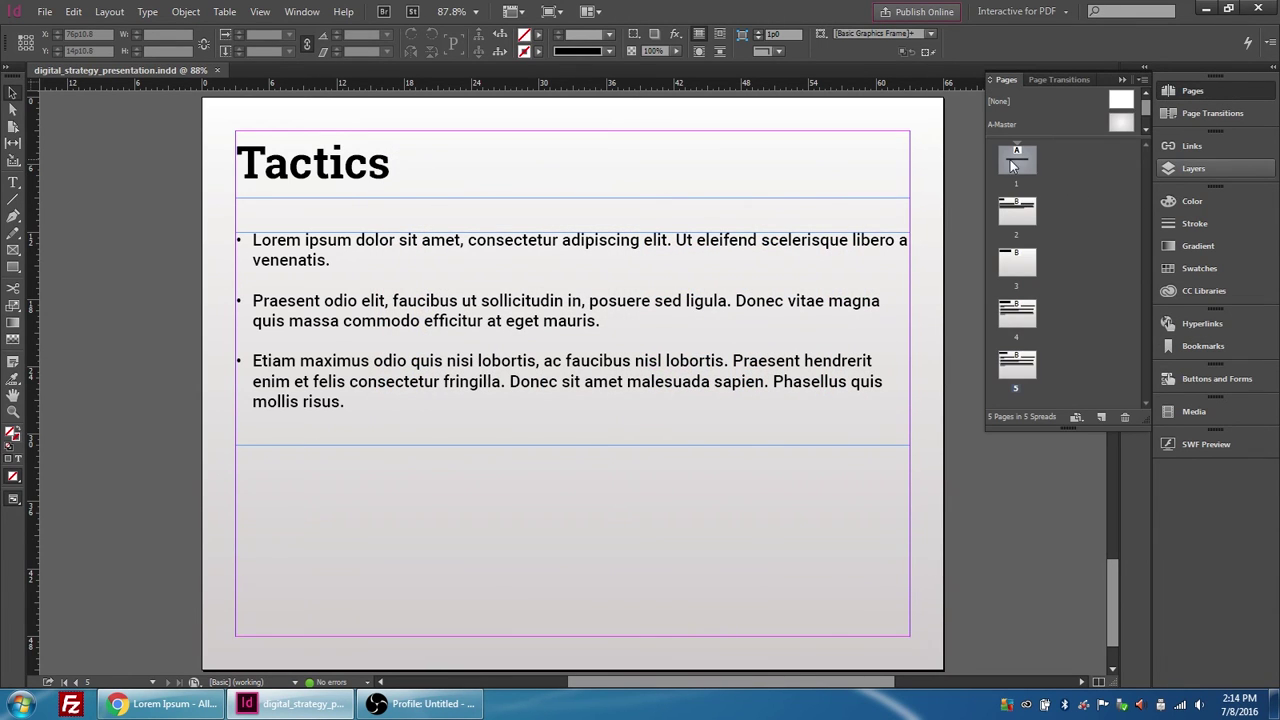
click(45, 12)
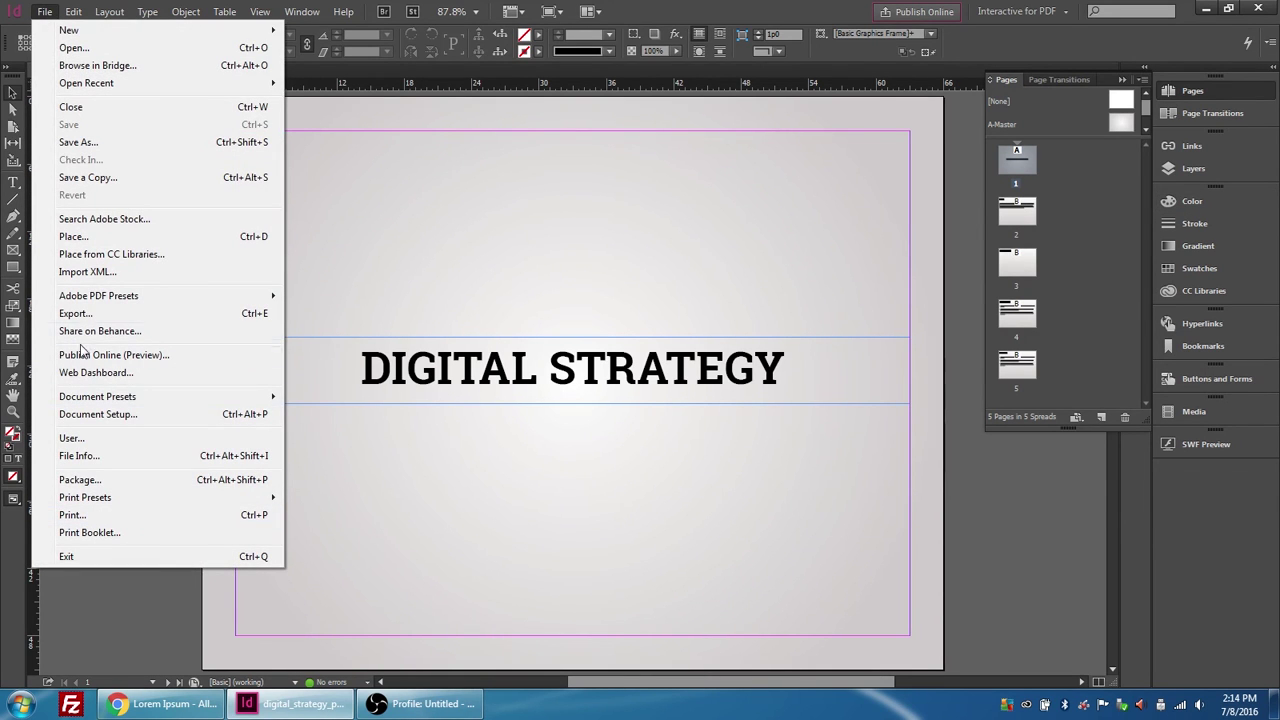
click(76, 313)
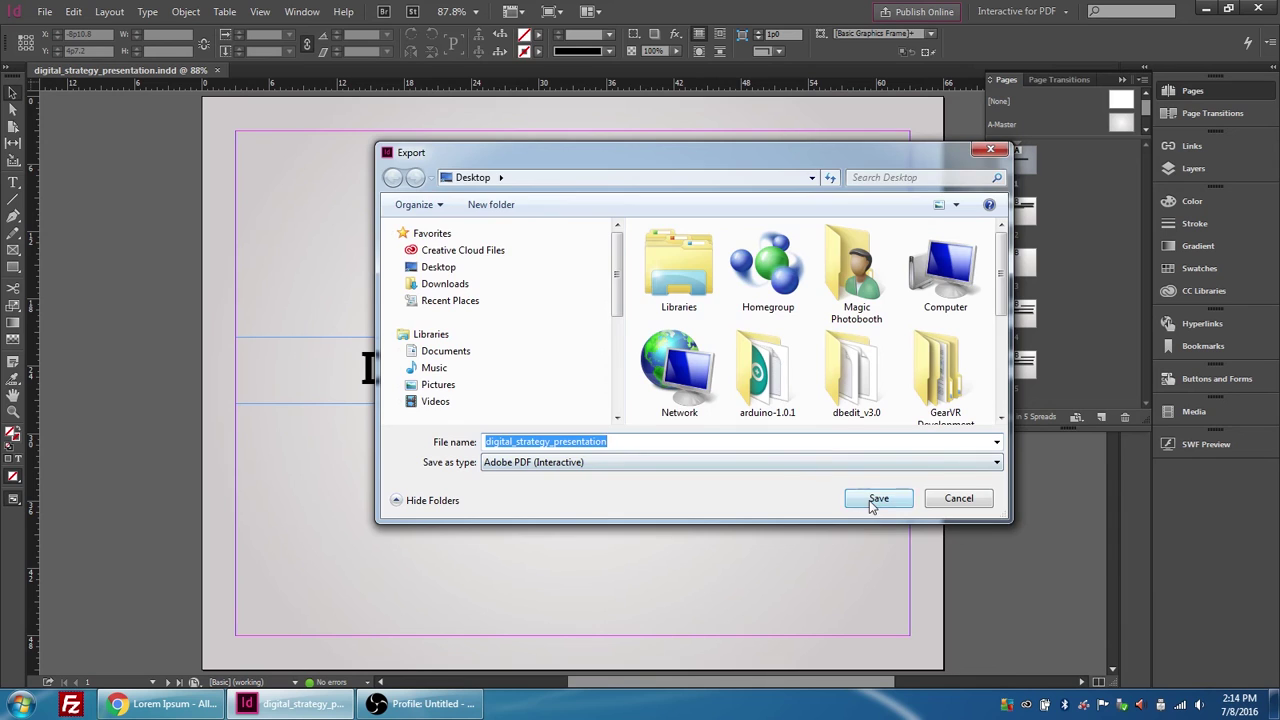
click(874, 499)
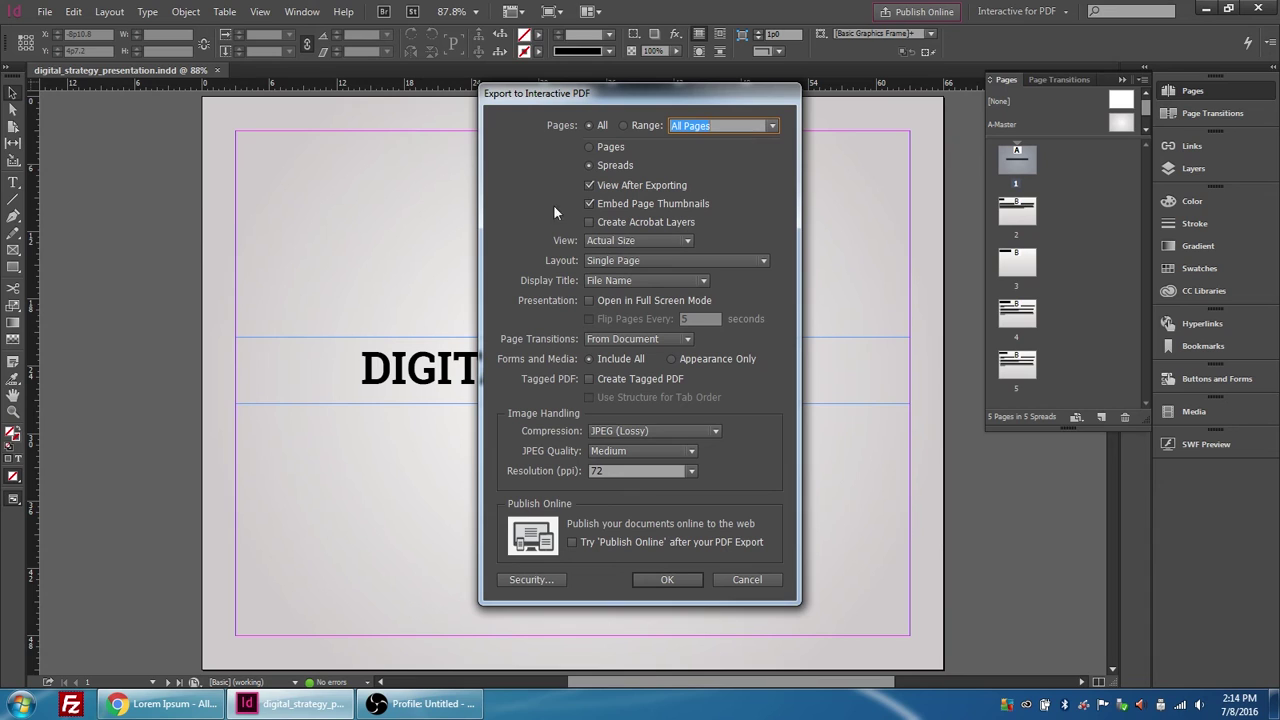
Export as Pages, opening at Fit Visible with Single Page layout.
click(588, 147)
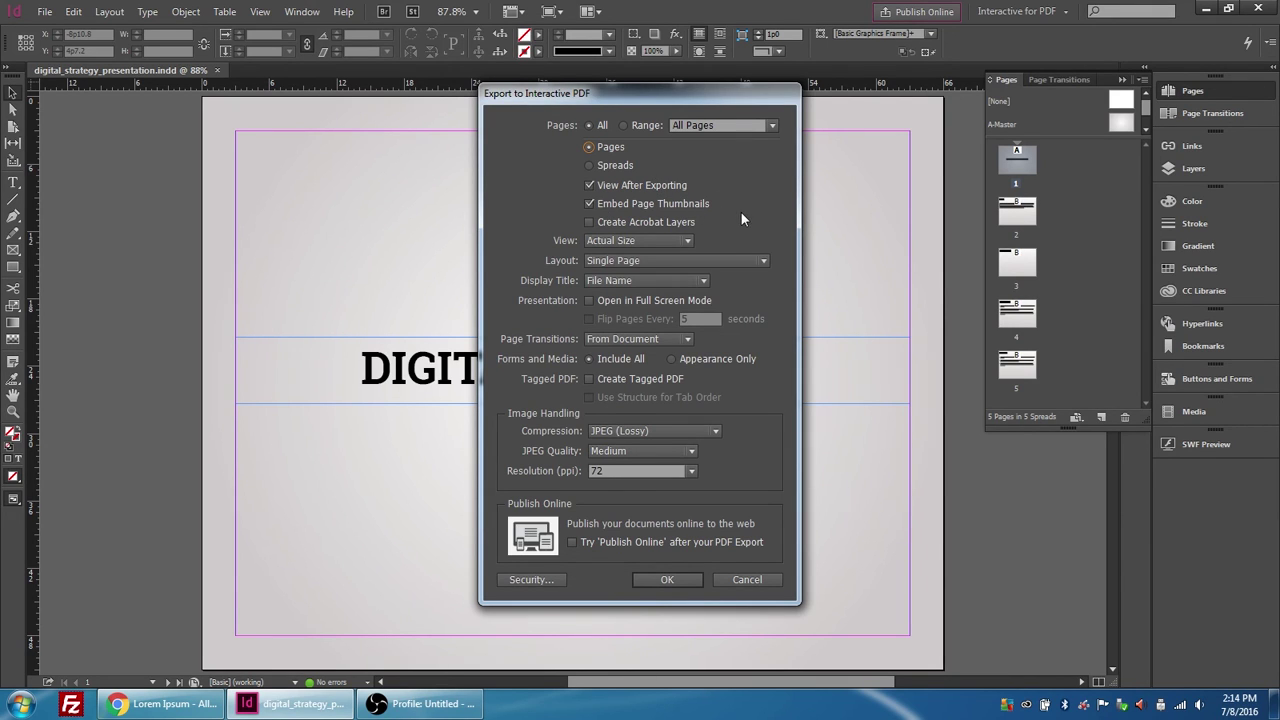
click(609, 240)
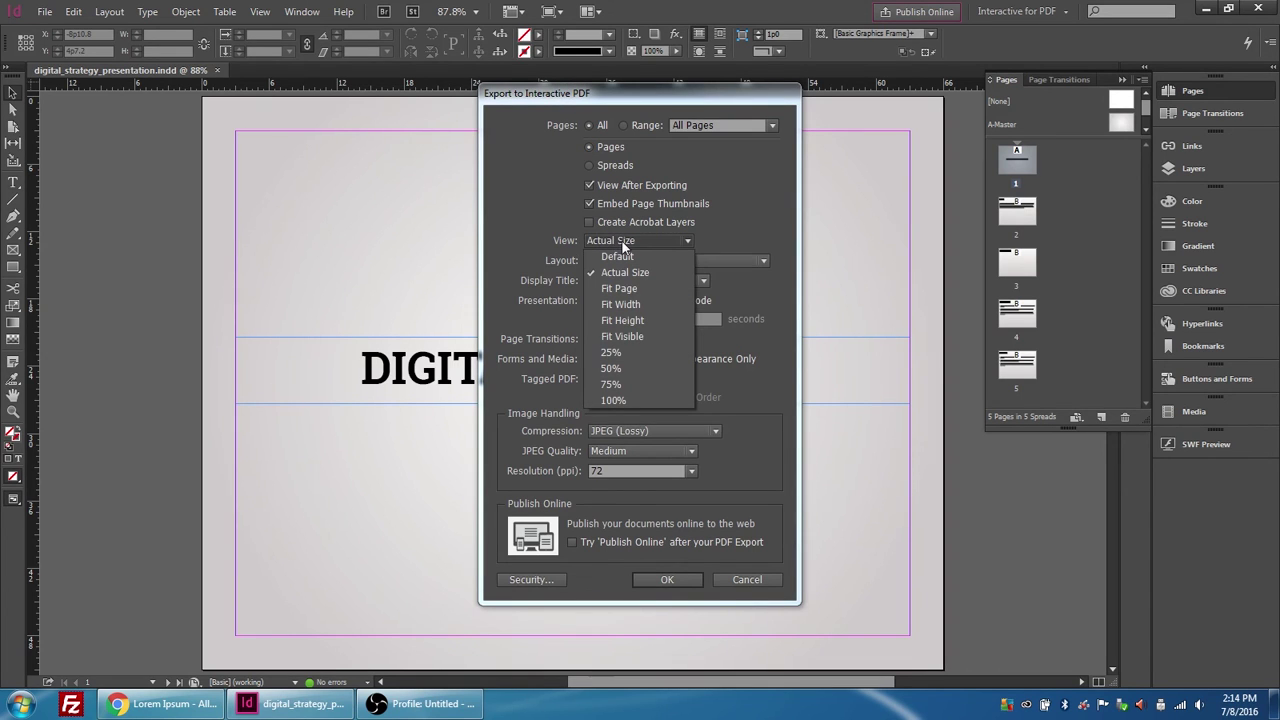
click(630, 337)
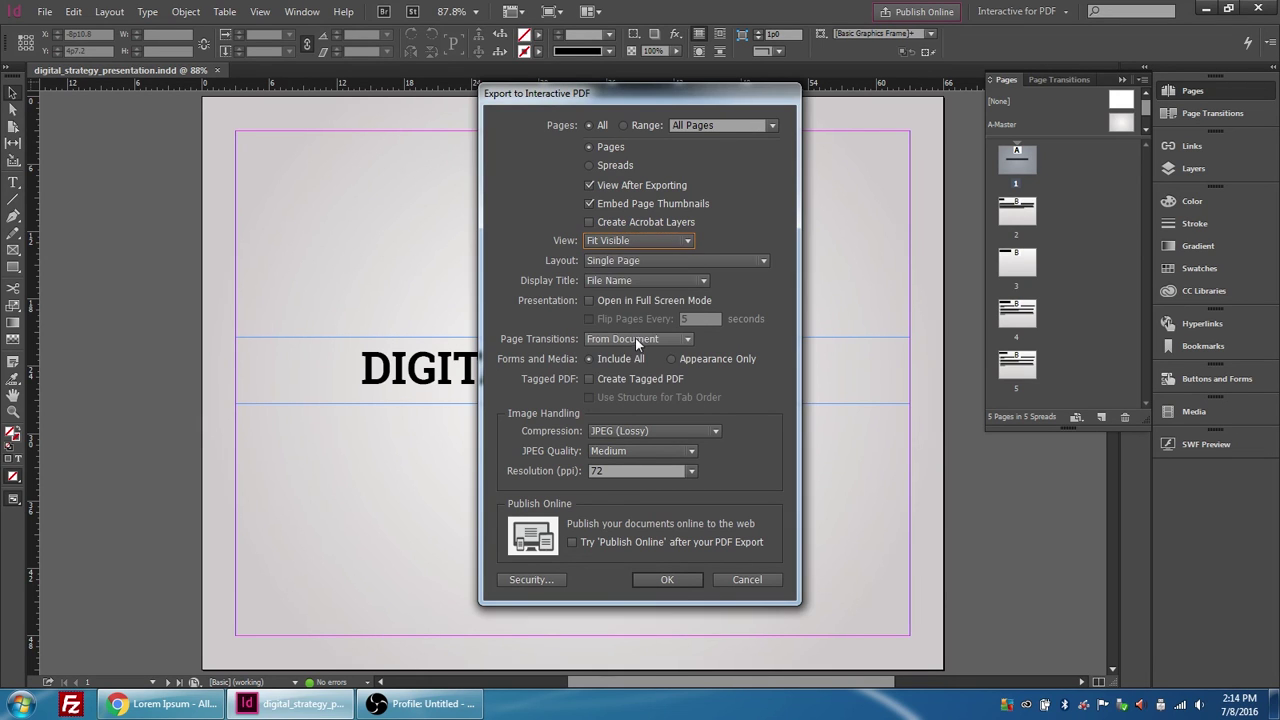
click(626, 262)
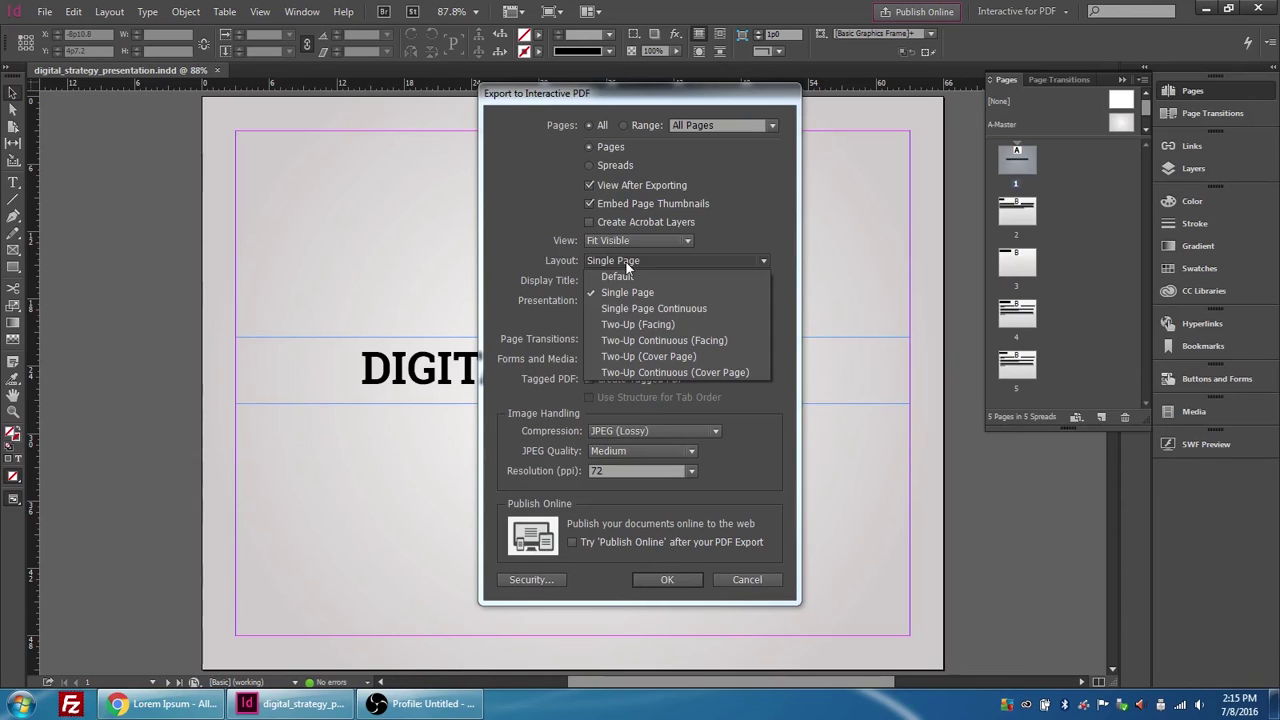
click(628, 292)
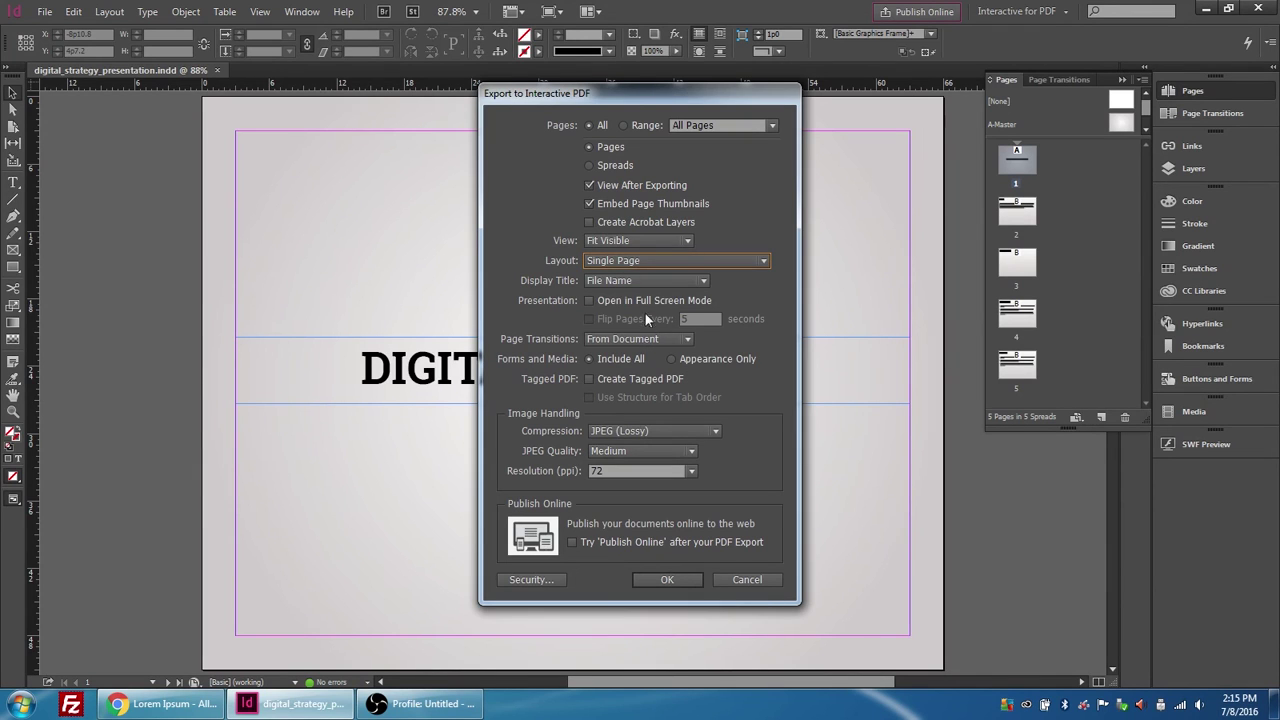
Keep the Display Title as File Name and enable Open in Full Screen Mode.
click(616, 280)
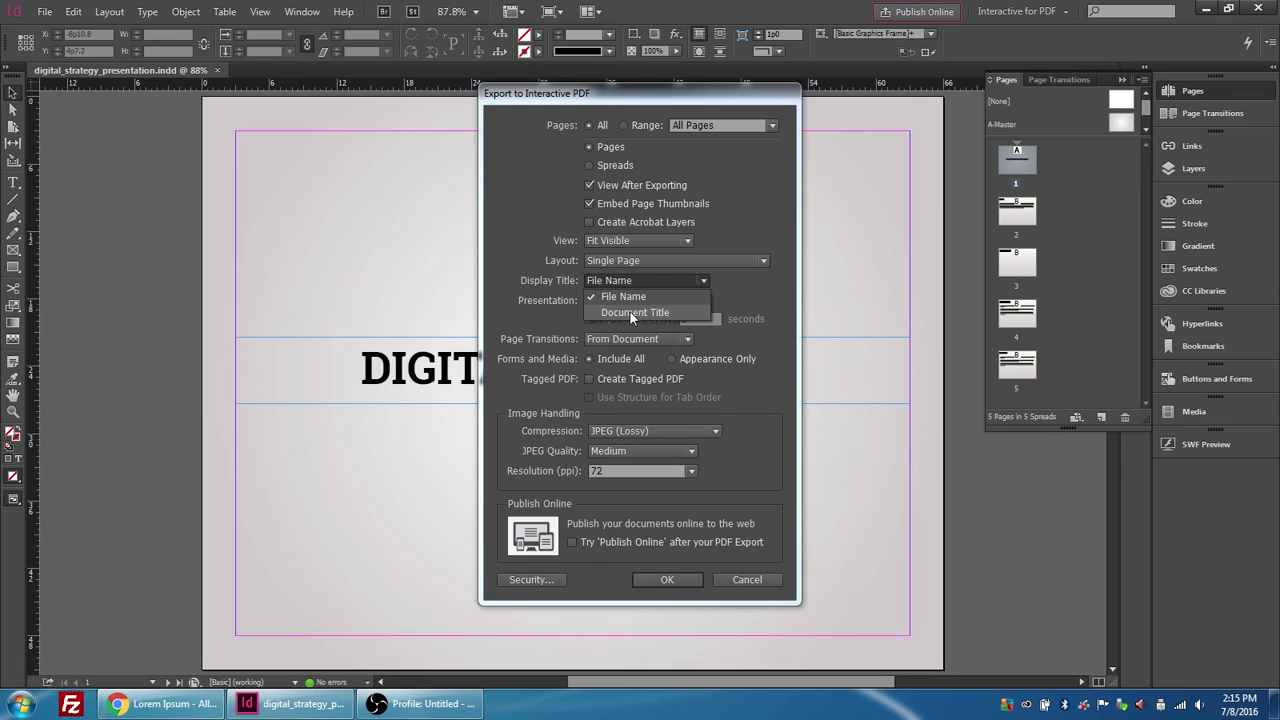
click(630, 313)
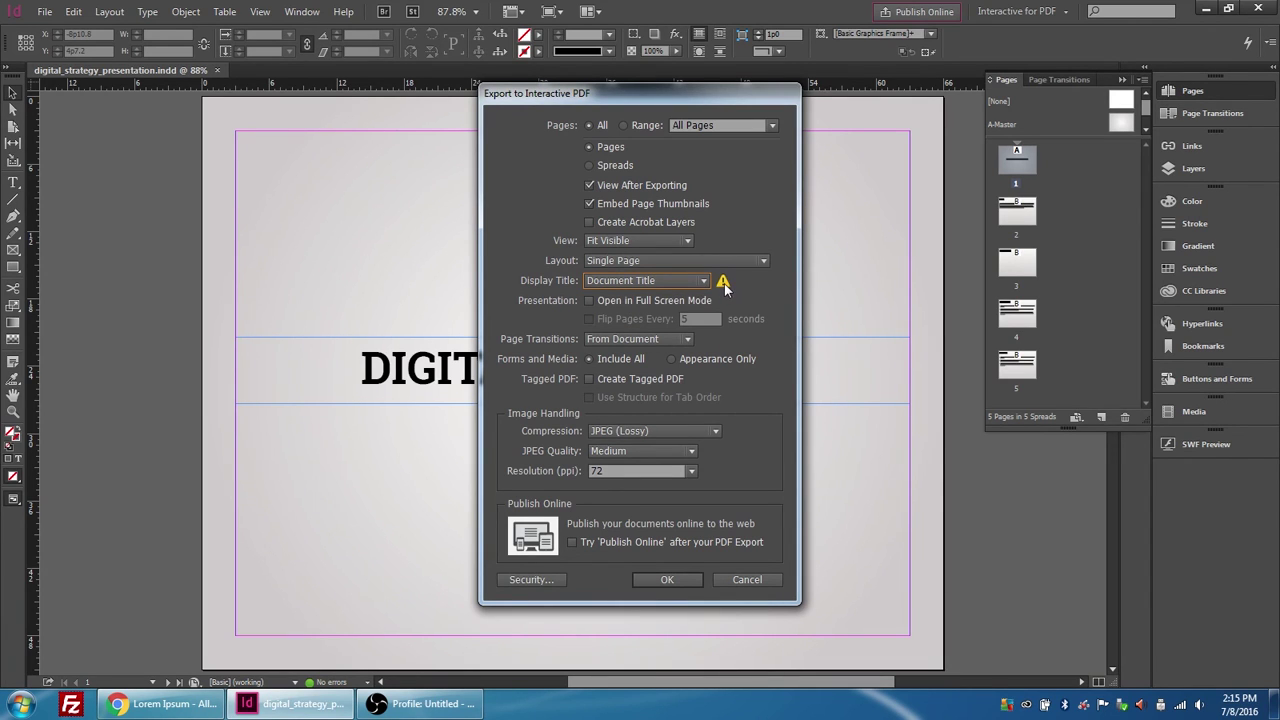
click(653, 278)
click(652, 297)
click(589, 300)
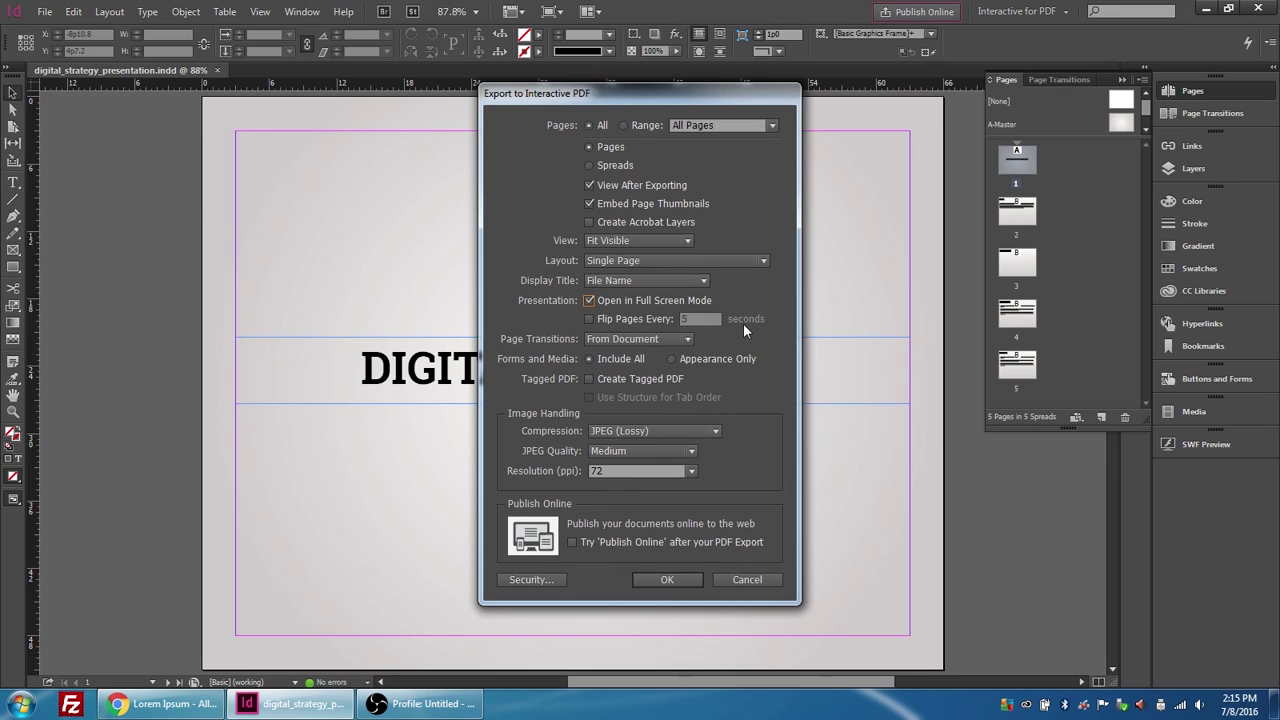
Use Fade page transitions, JPEG (Lossy) compression at High quality, and select the resolution value.
click(650, 340)
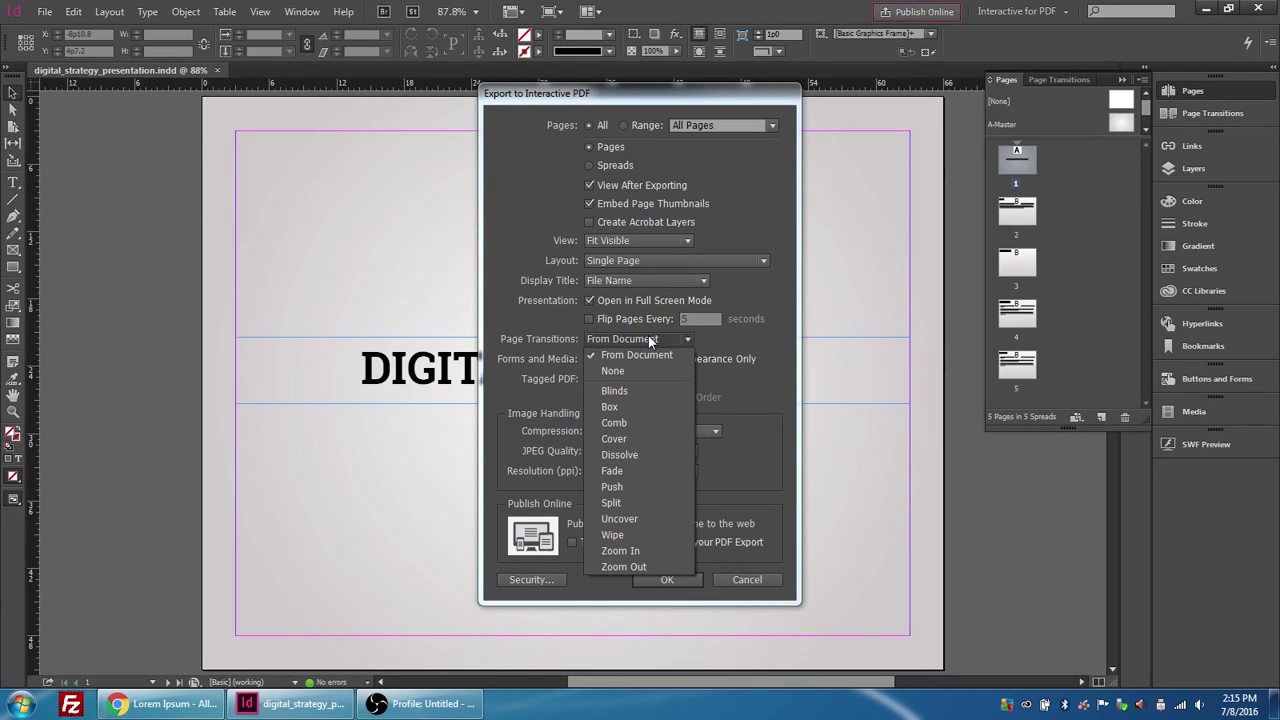
click(644, 474)
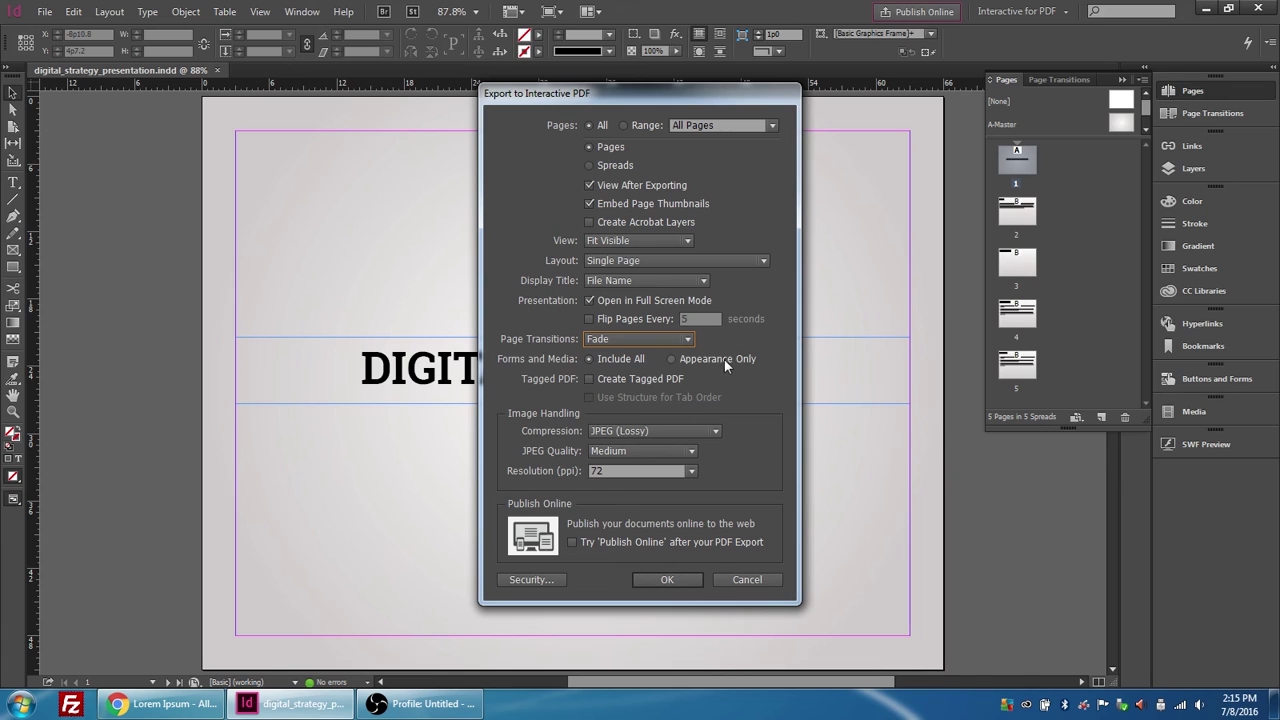
click(628, 430)
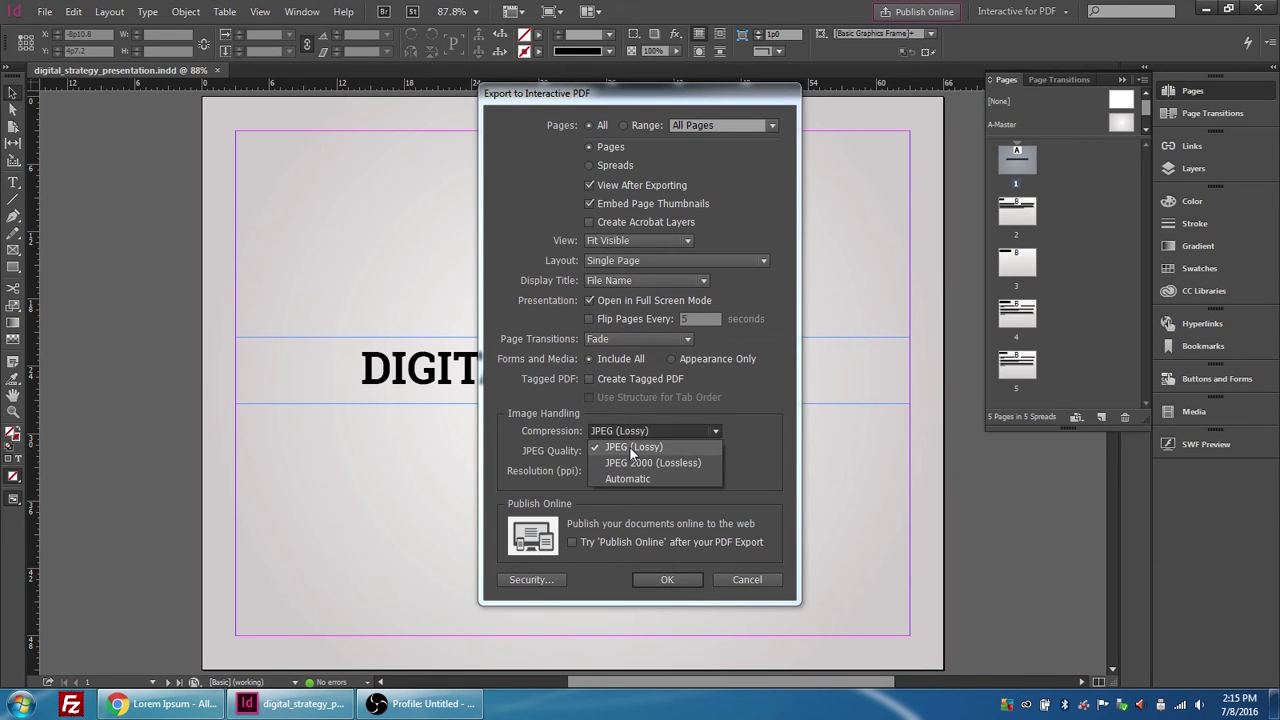
click(632, 446)
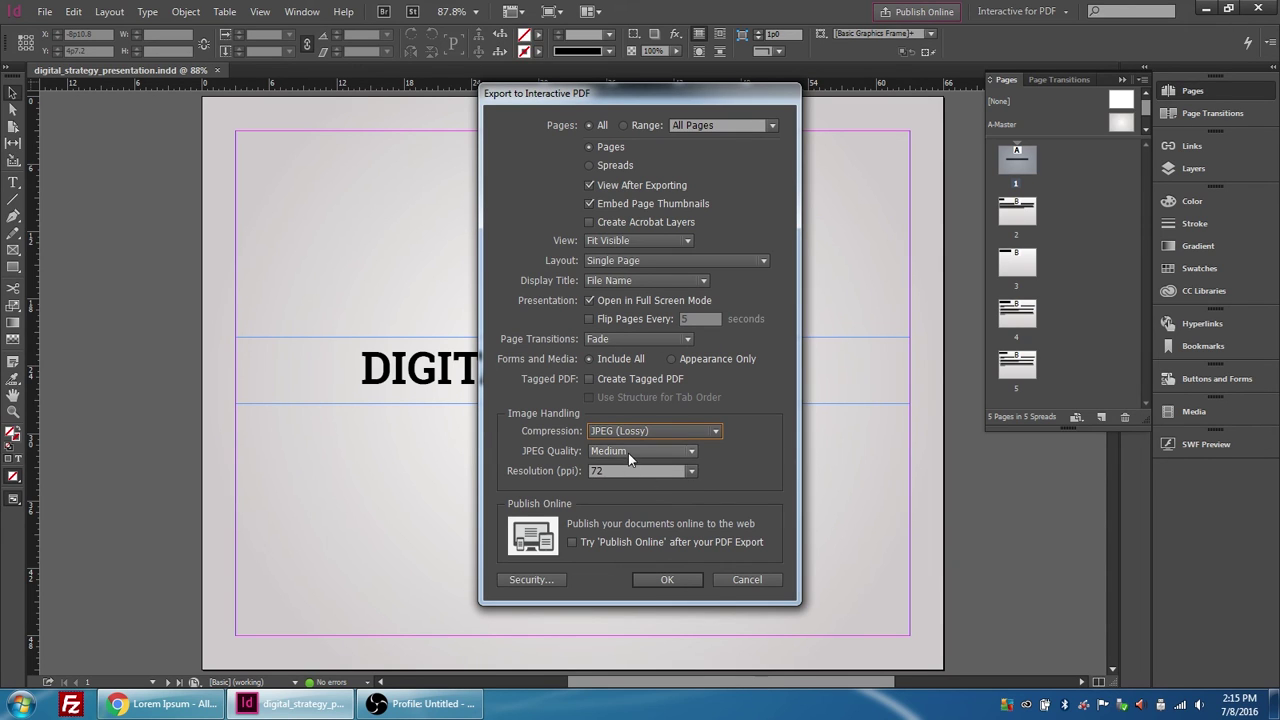
click(628, 453)
click(632, 515)
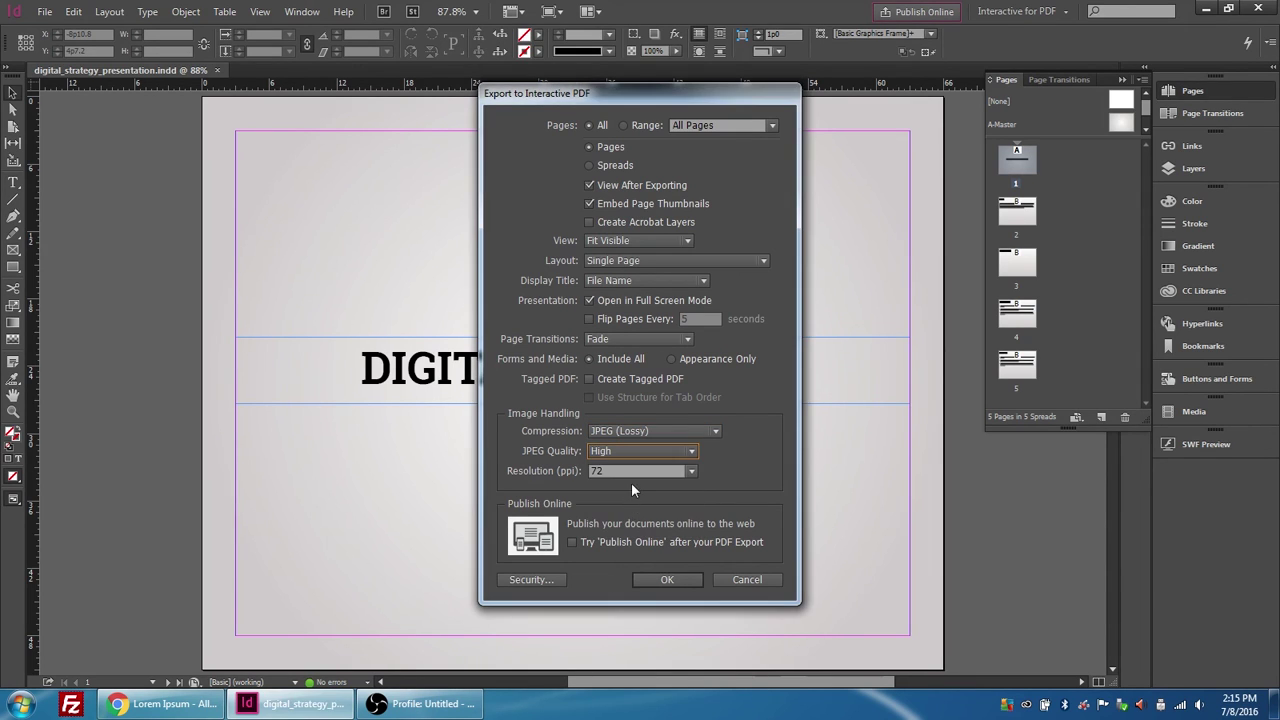
click(631, 477)
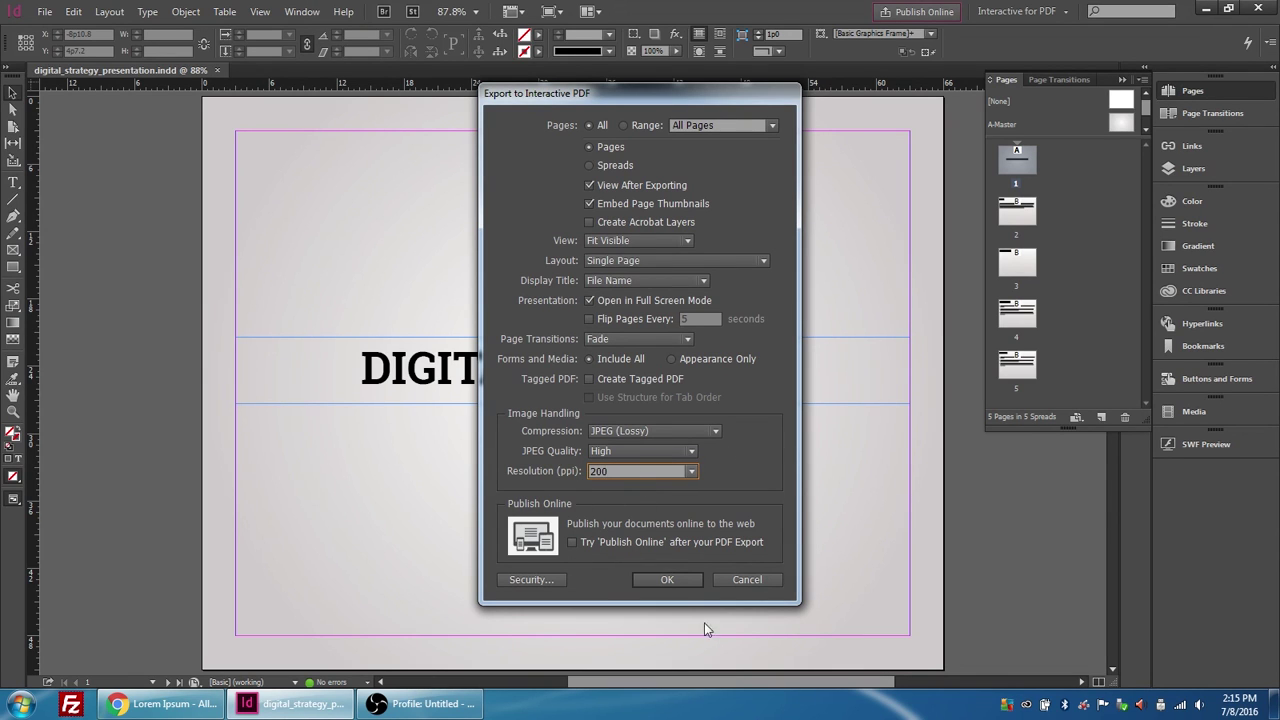
Export the presentation PDF, dismiss the Publish Online promo, and open it full screen in Acrobat Reader.
click(667, 580)
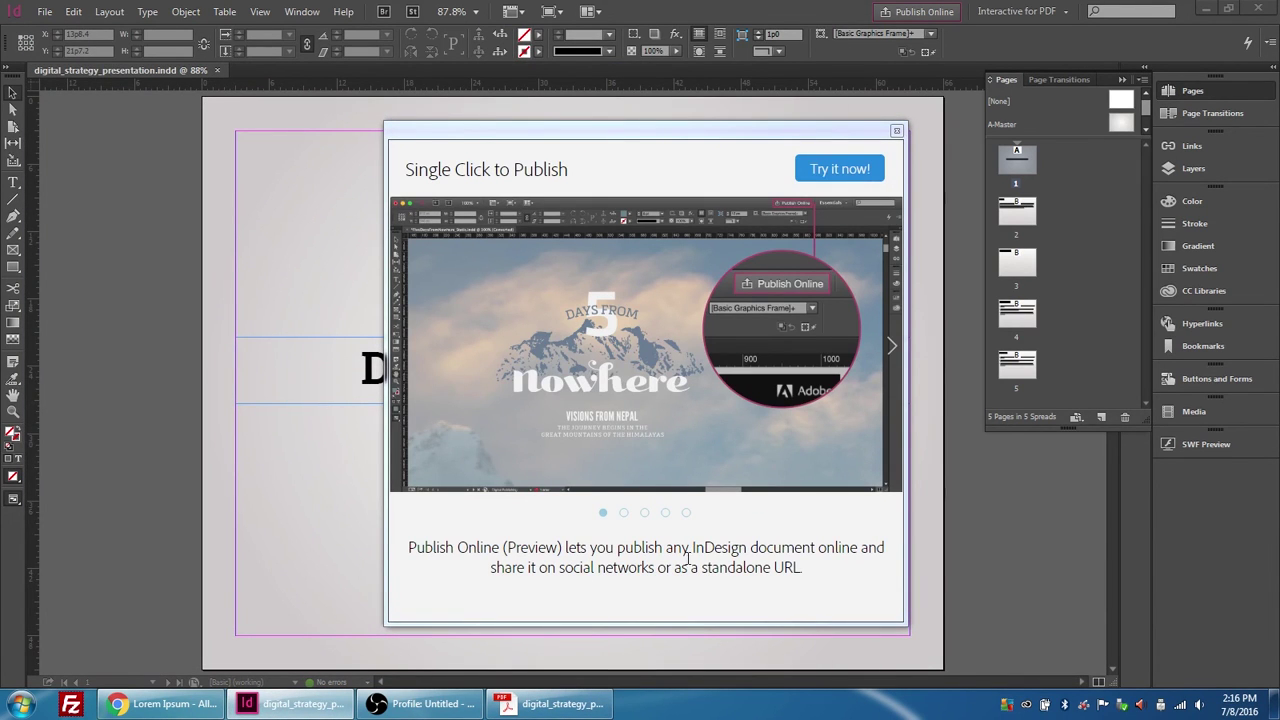
click(897, 132)
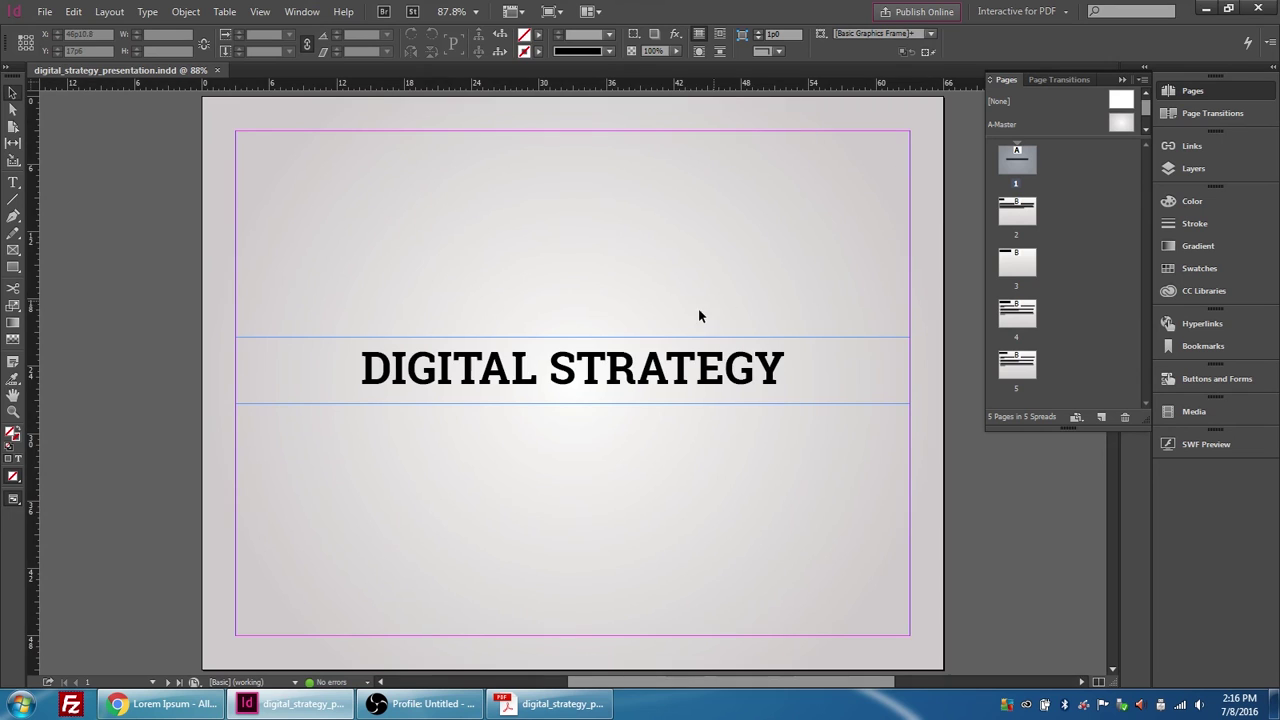
click(570, 710)
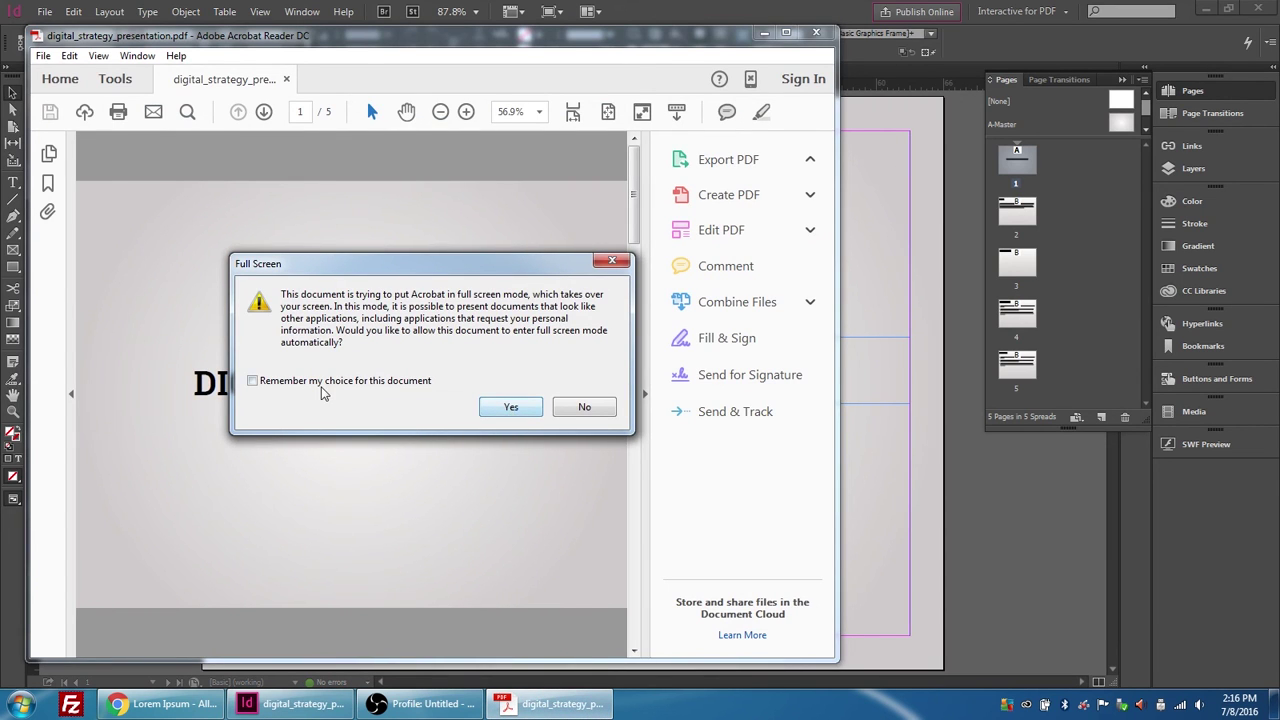
click(508, 408)
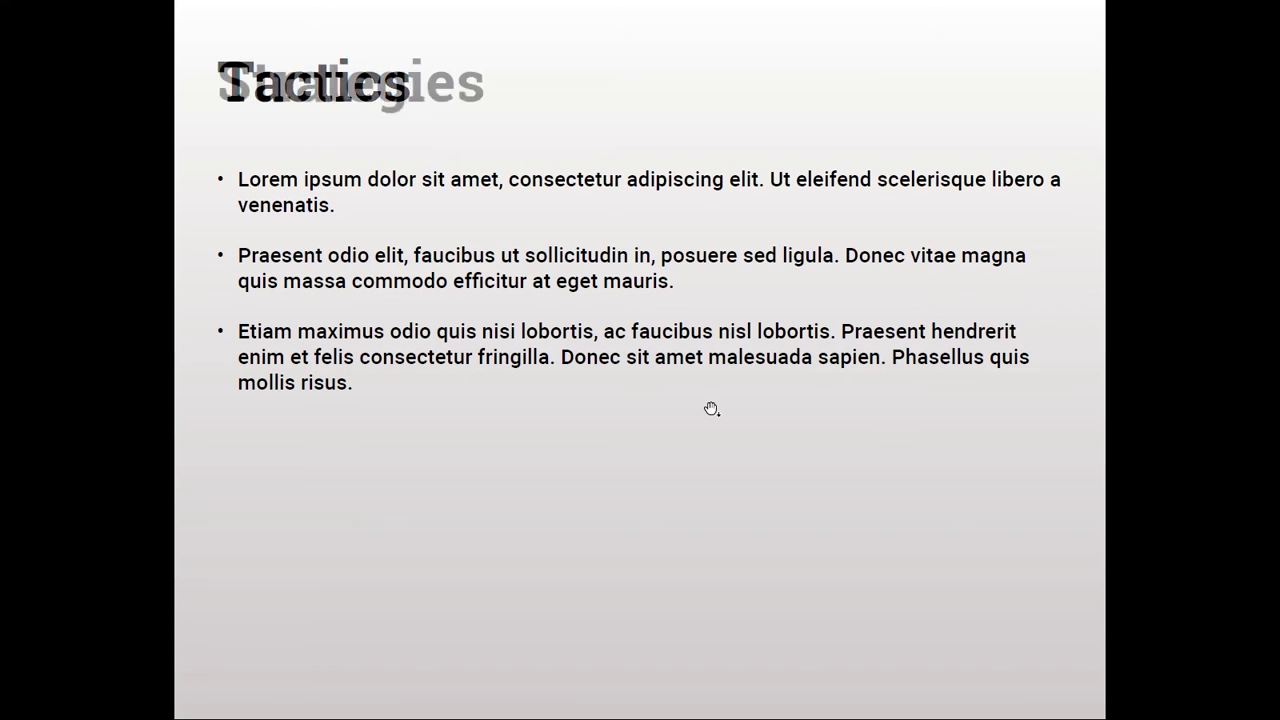
key(Left)
Step through the fading full-screen slides: back to Objectives, on to Goal, then forward to Strategies.
click(711, 409)
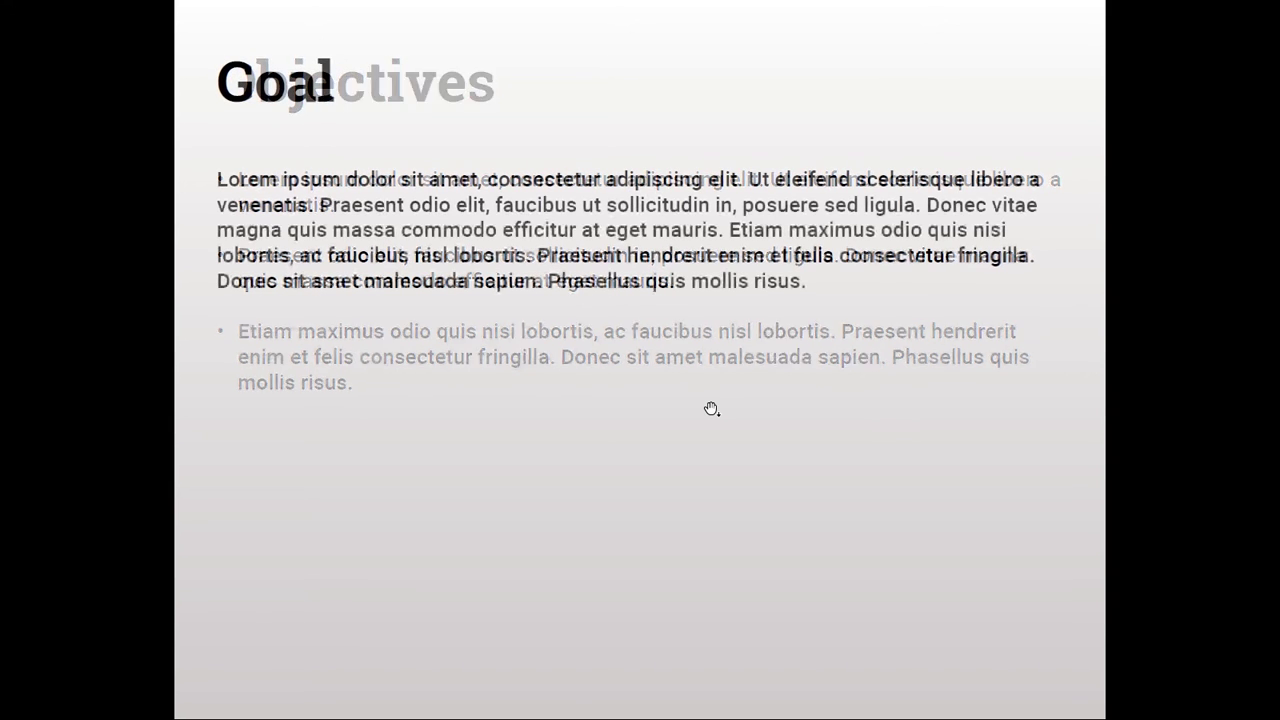
key(Right)
key(Right)
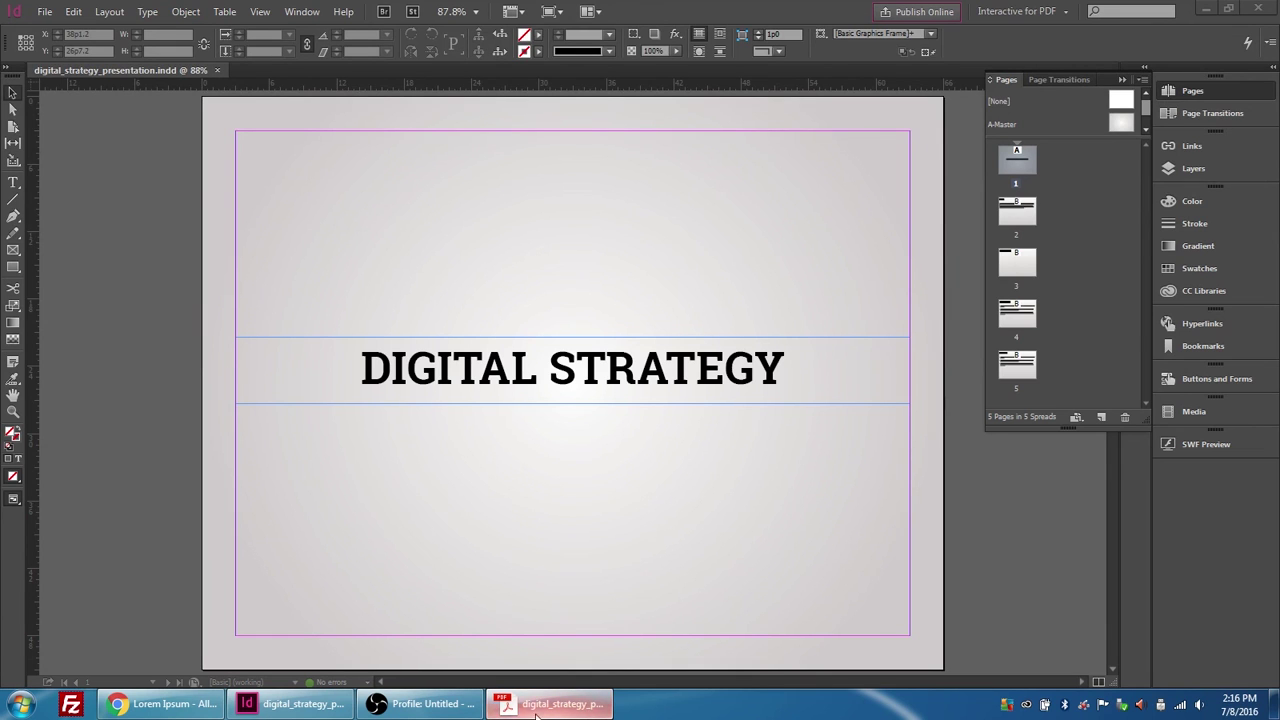
Maximize the Acrobat window and review the thumbnails of the five pages.
click(550, 704)
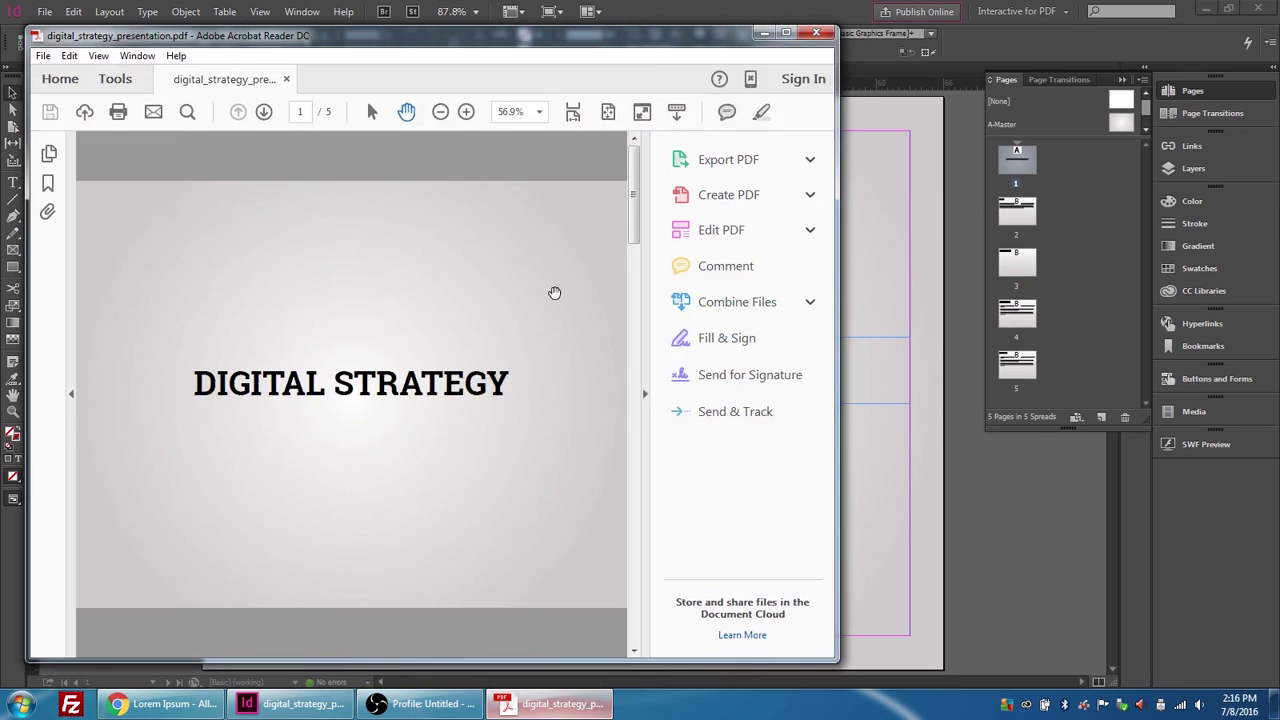
click(786, 33)
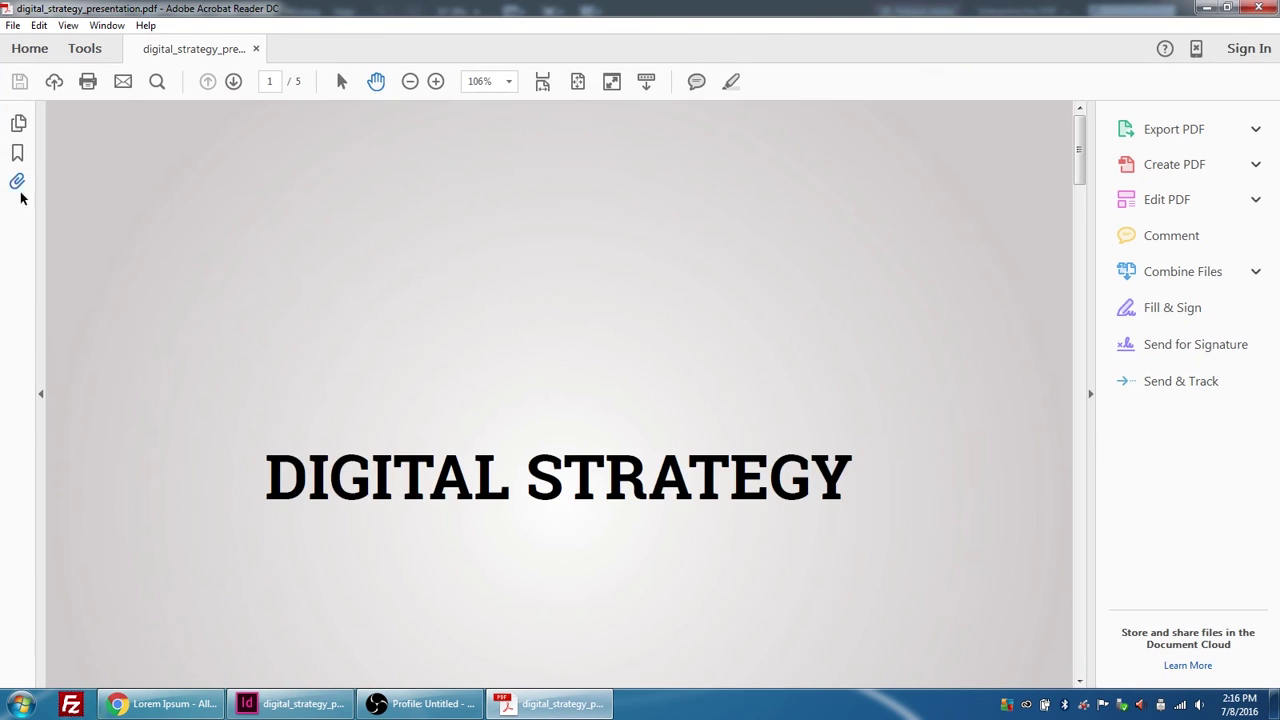
click(20, 125)
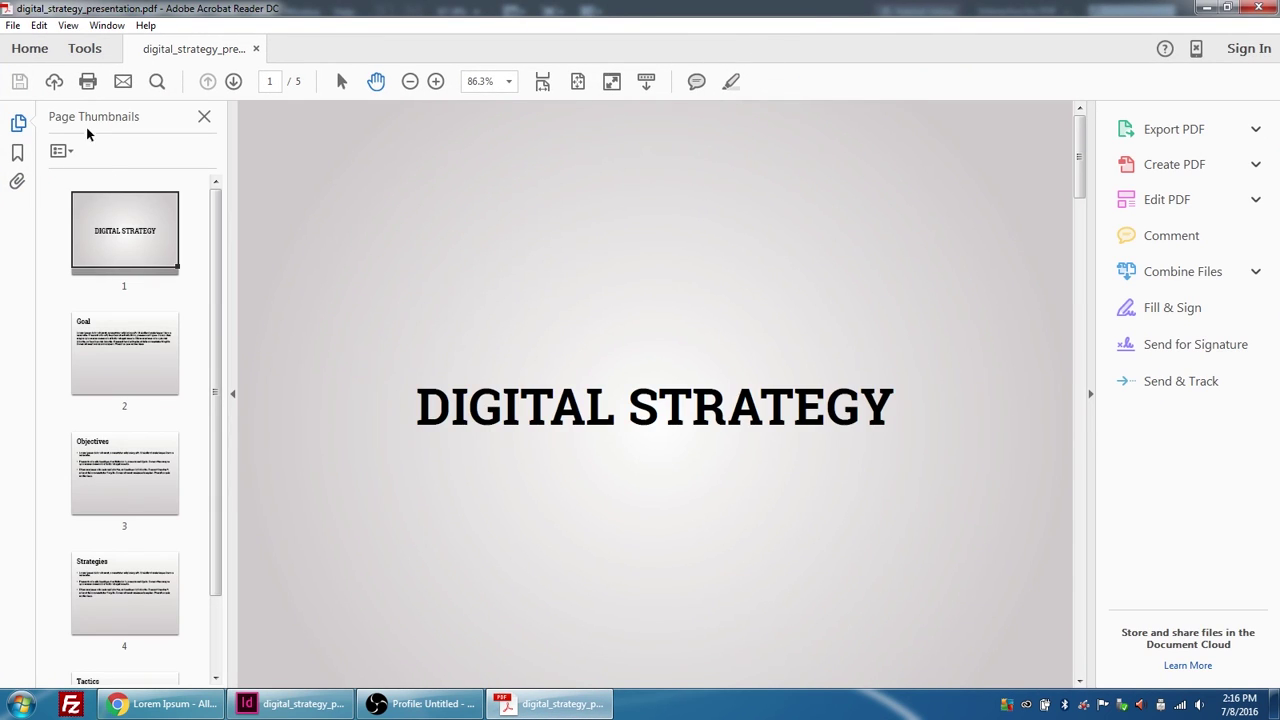
scroll(130, 300, down, 2)
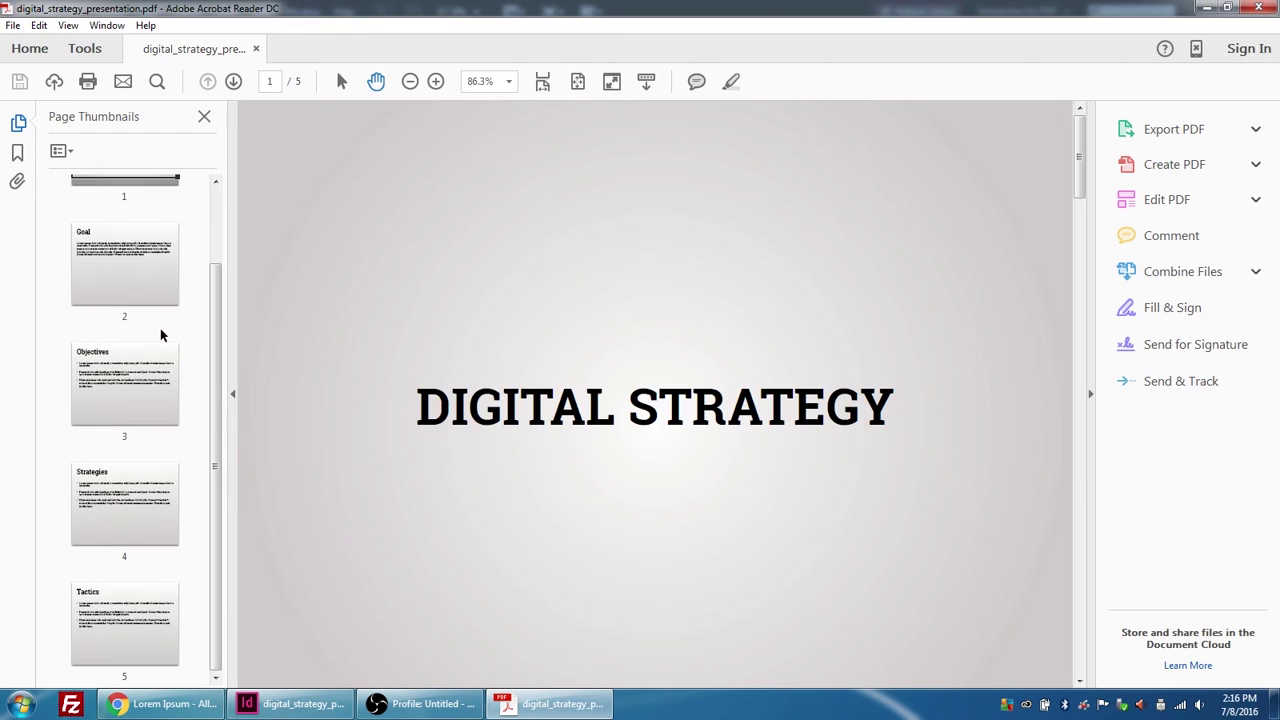
scroll(143, 596, up, 2)
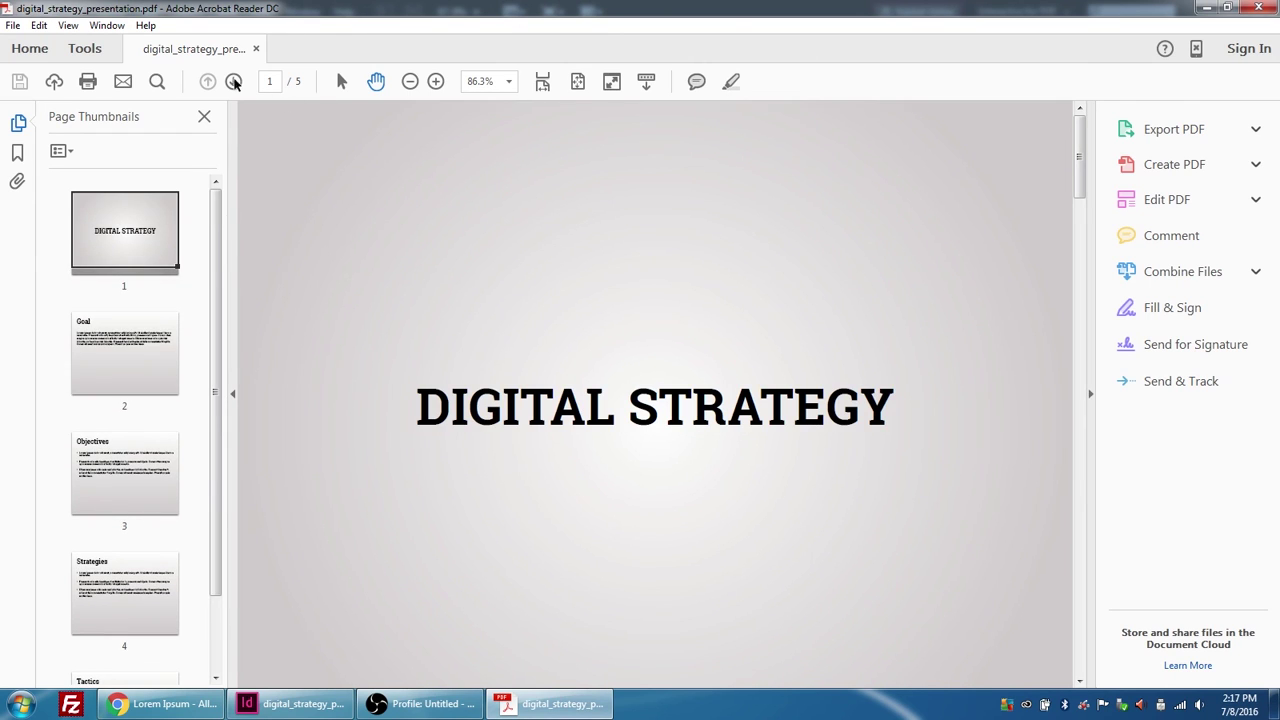
Glance at the Help menu without choosing anything, then show the Bookmarks panel.
click(148, 25)
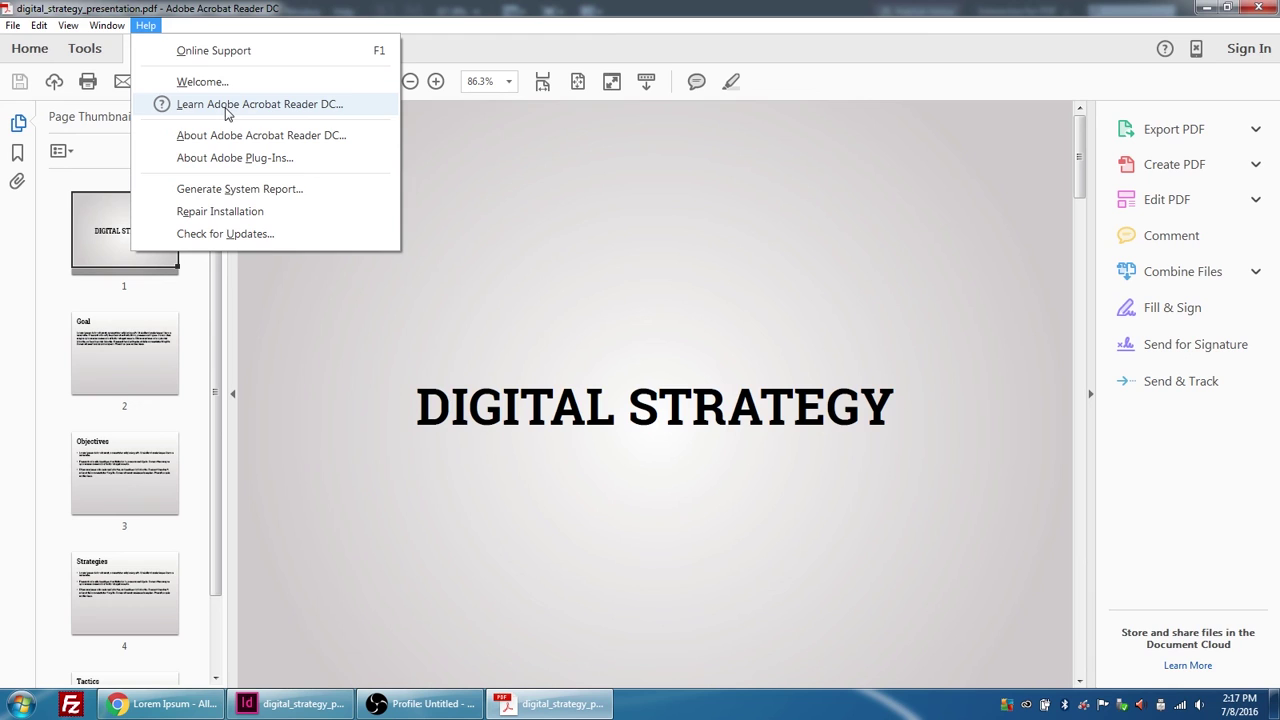
click(306, 14)
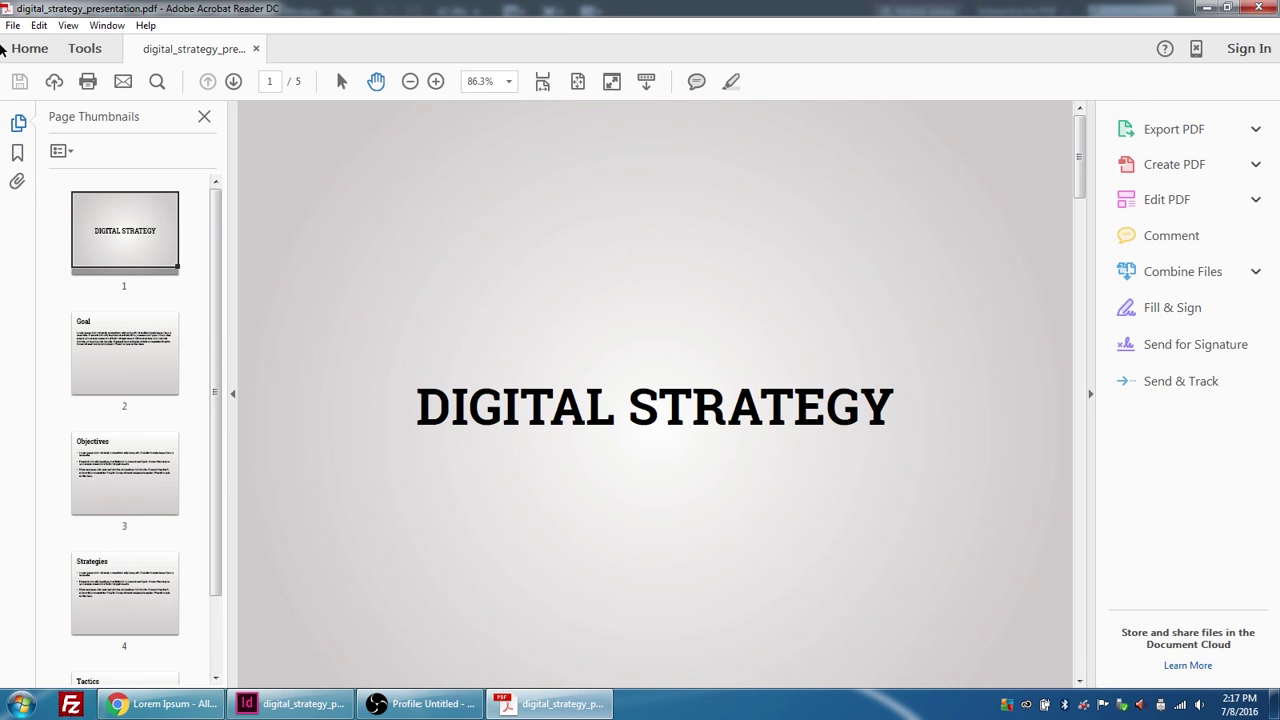
click(17, 156)
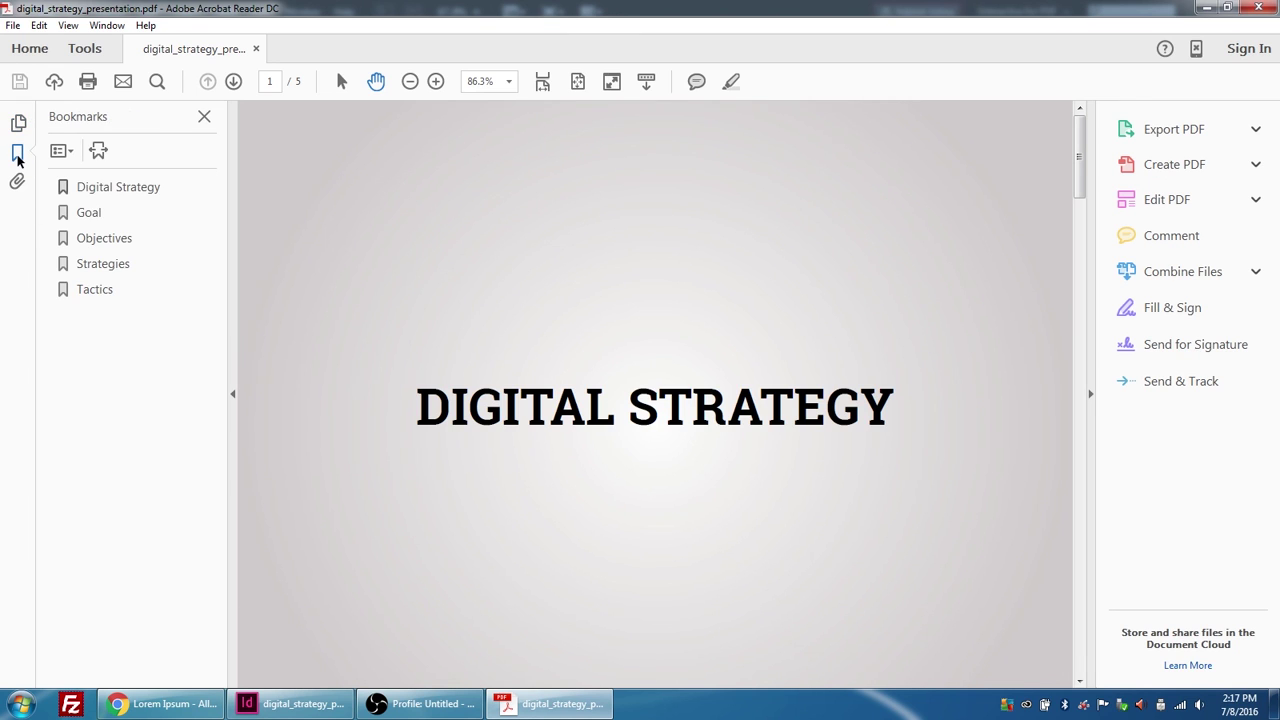
Jump to the Goal page via its bookmark and glance at the bookmark Options menu.
click(88, 214)
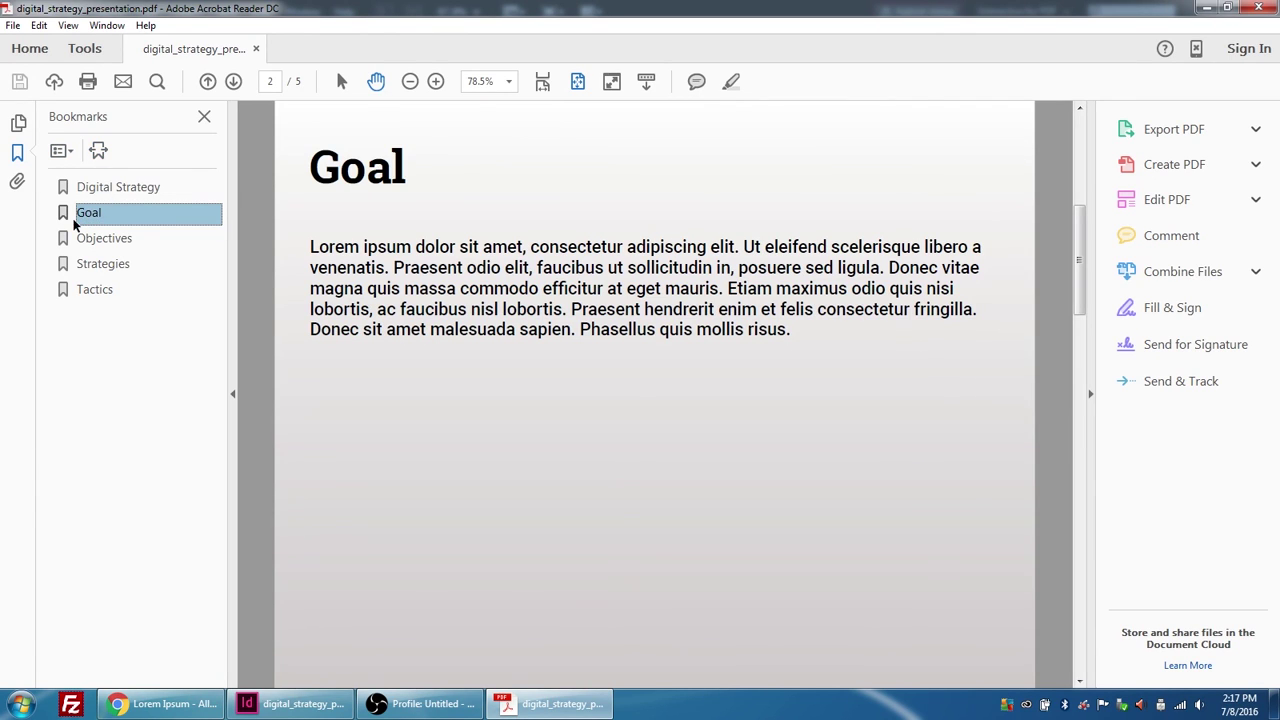
click(57, 151)
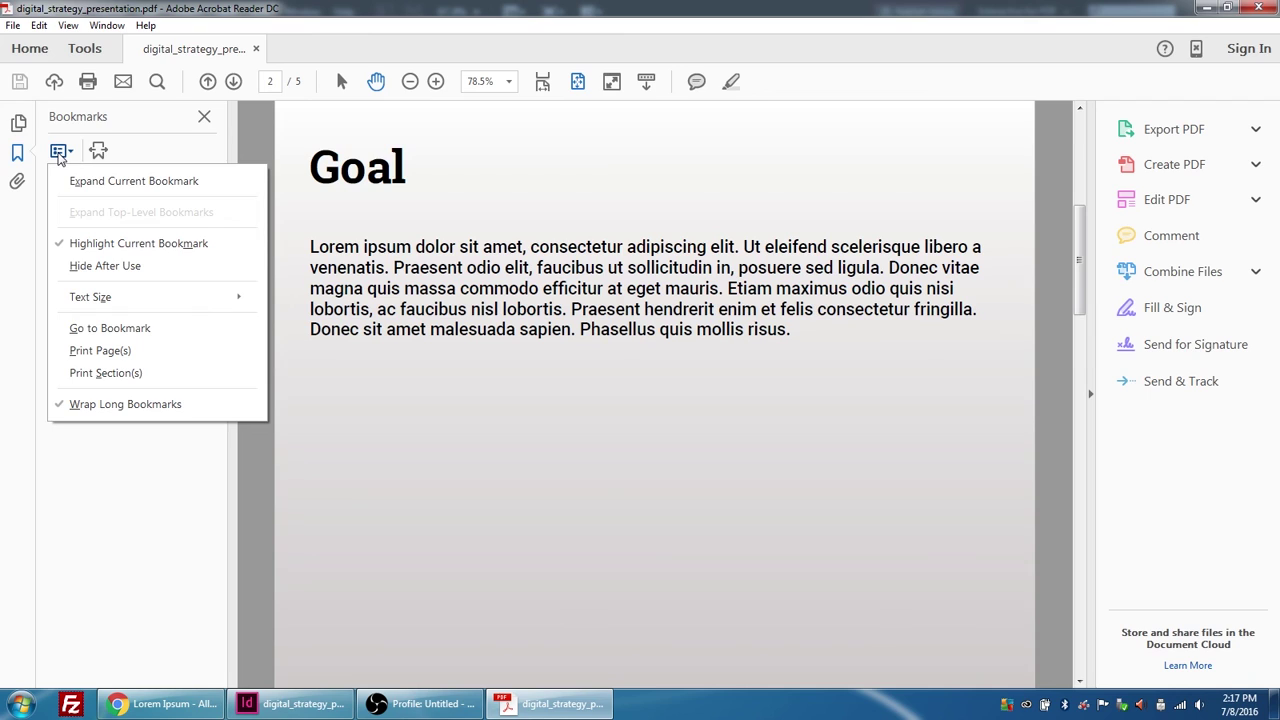
click(58, 152)
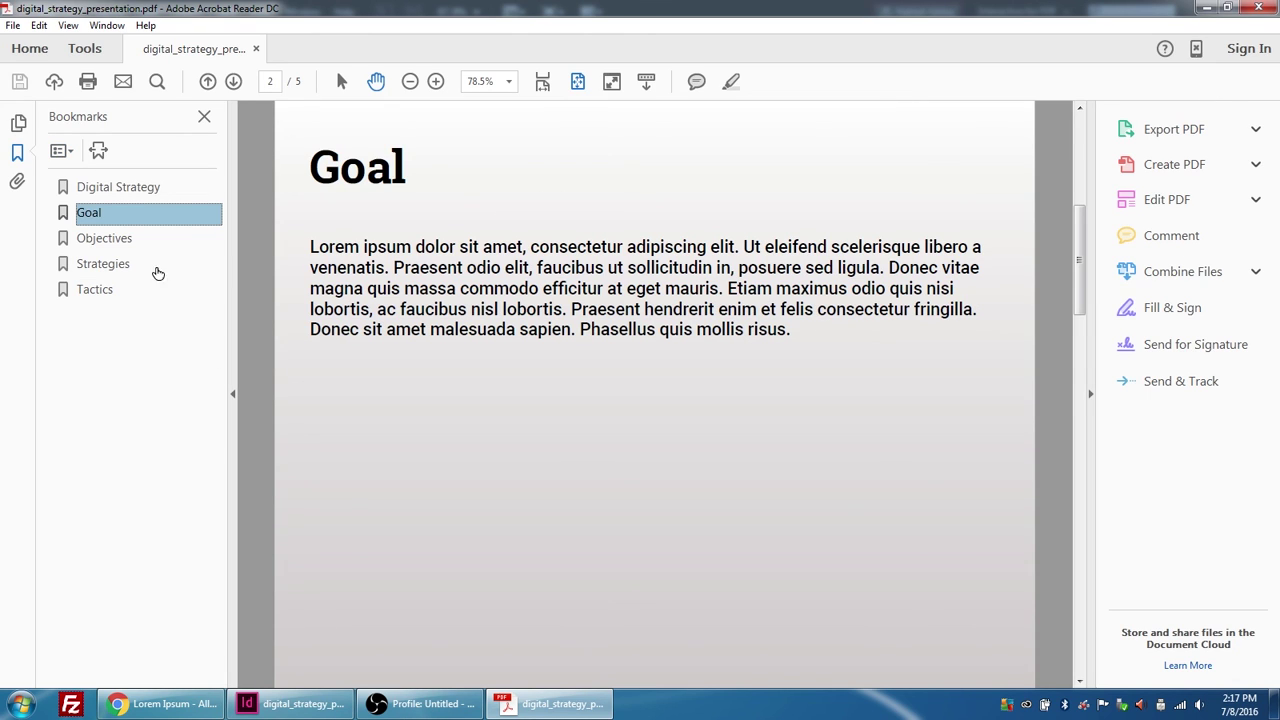
Cycle through the Digital Strategy, Goal, Objectives, Strategies and Tactics bookmarks and back to the title.
click(86, 187)
click(92, 213)
click(92, 240)
click(88, 264)
click(85, 290)
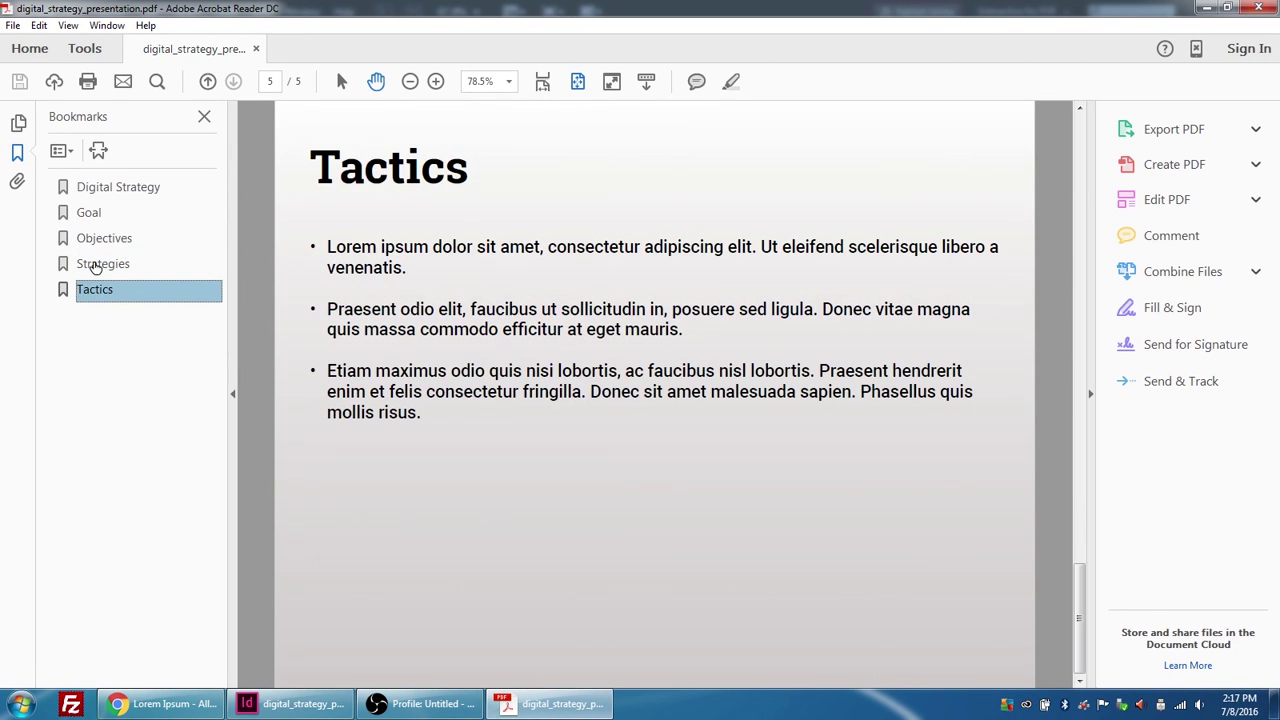
click(91, 264)
click(95, 236)
click(90, 212)
click(90, 187)
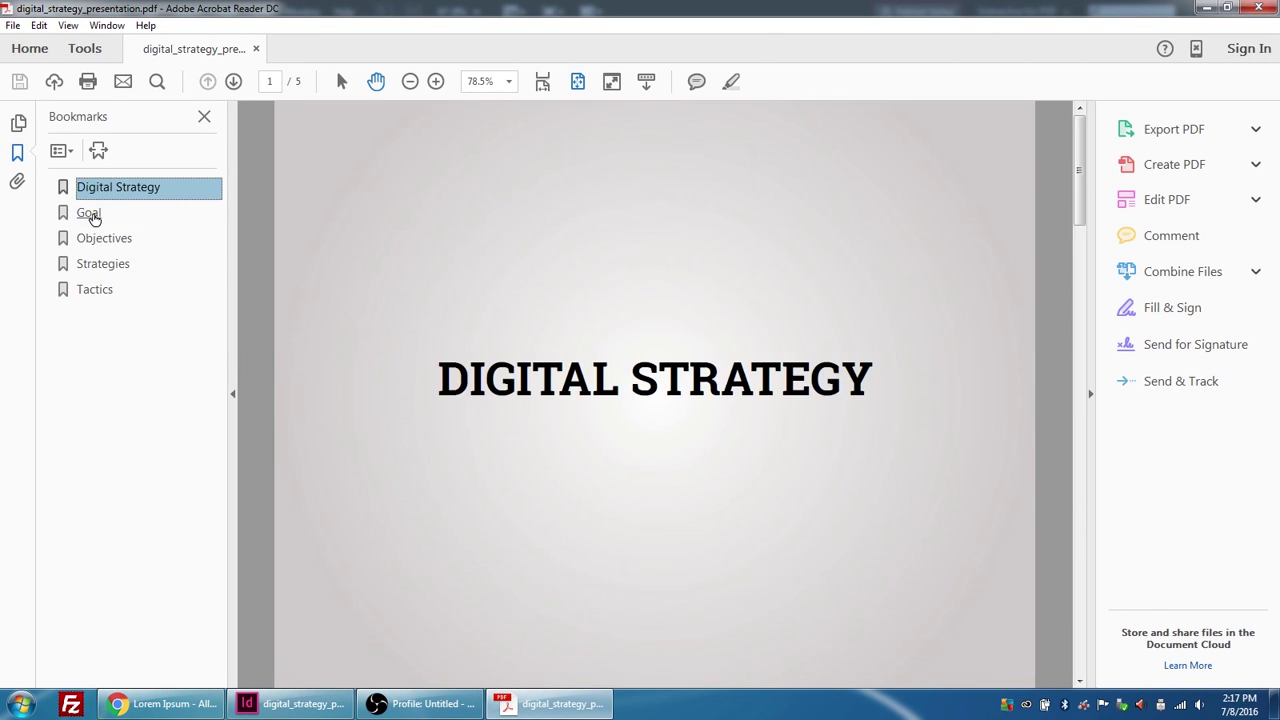
click(87, 212)
click(90, 238)
click(88, 265)
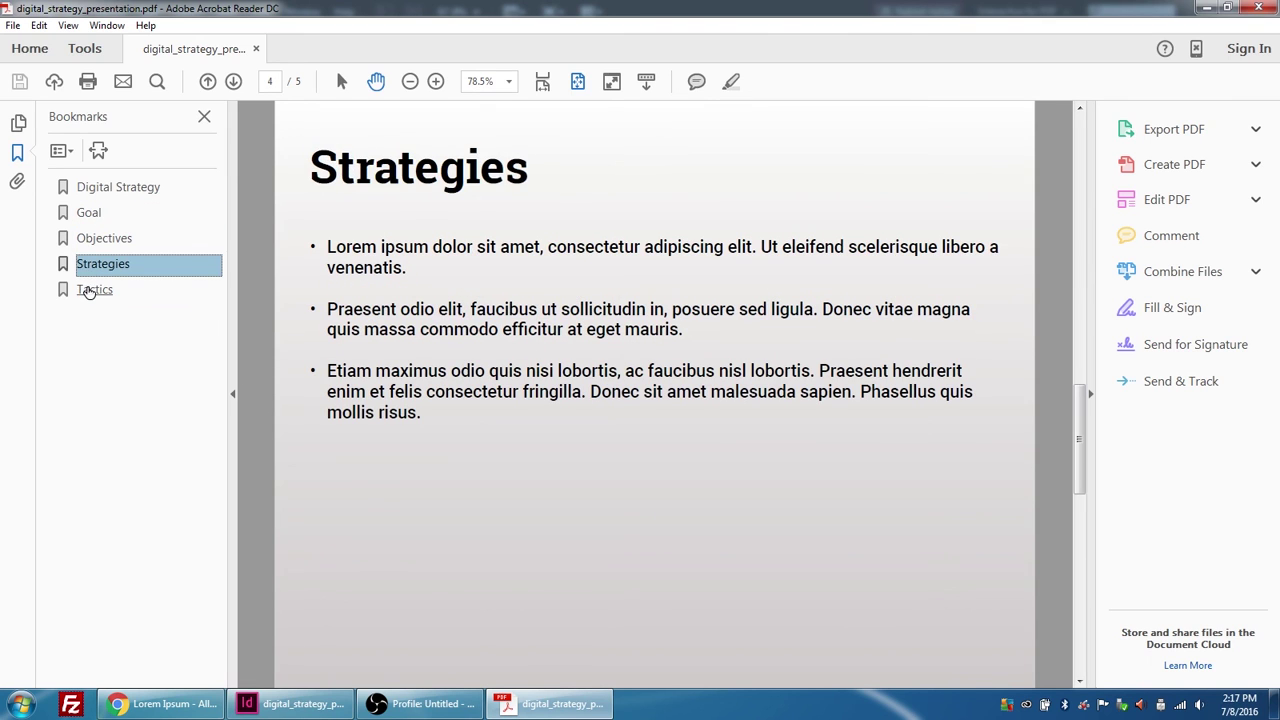
click(88, 290)
click(100, 264)
click(90, 238)
click(88, 212)
click(100, 189)
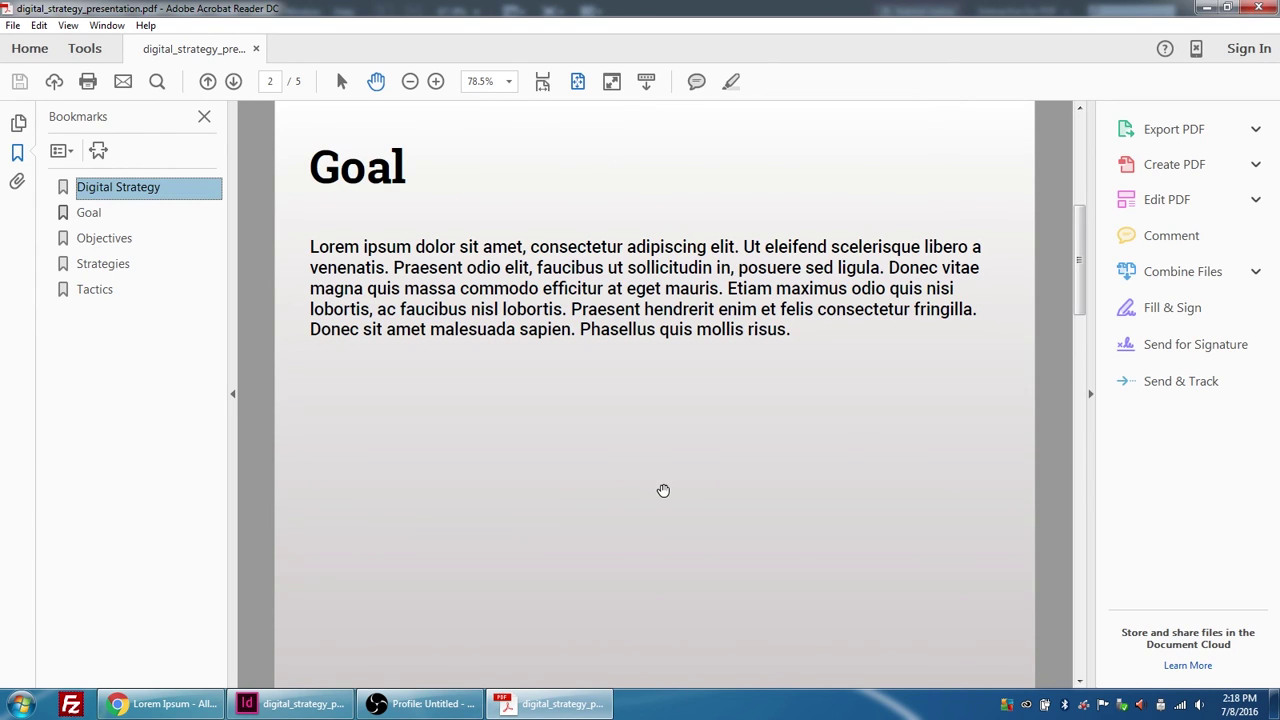
Run through all five bookmarks again, finishing on Strategies, page 4 of 5.
click(100, 212)
click(85, 238)
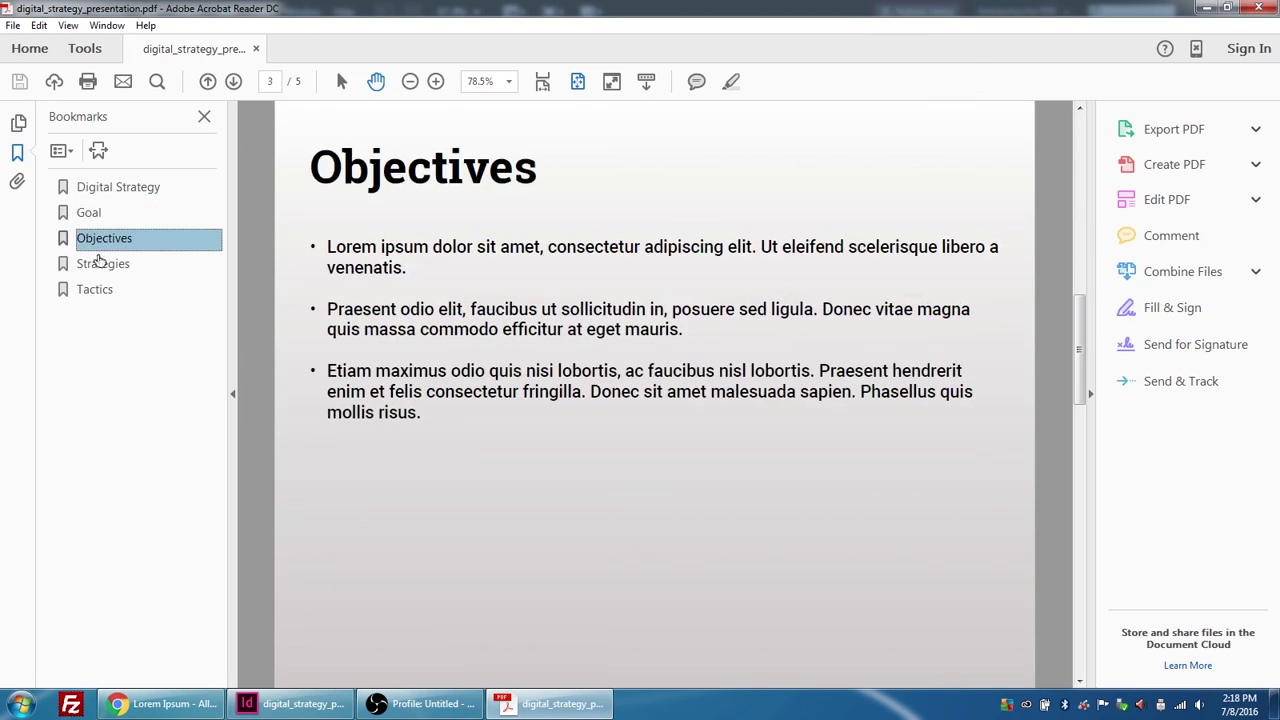
click(99, 262)
click(100, 287)
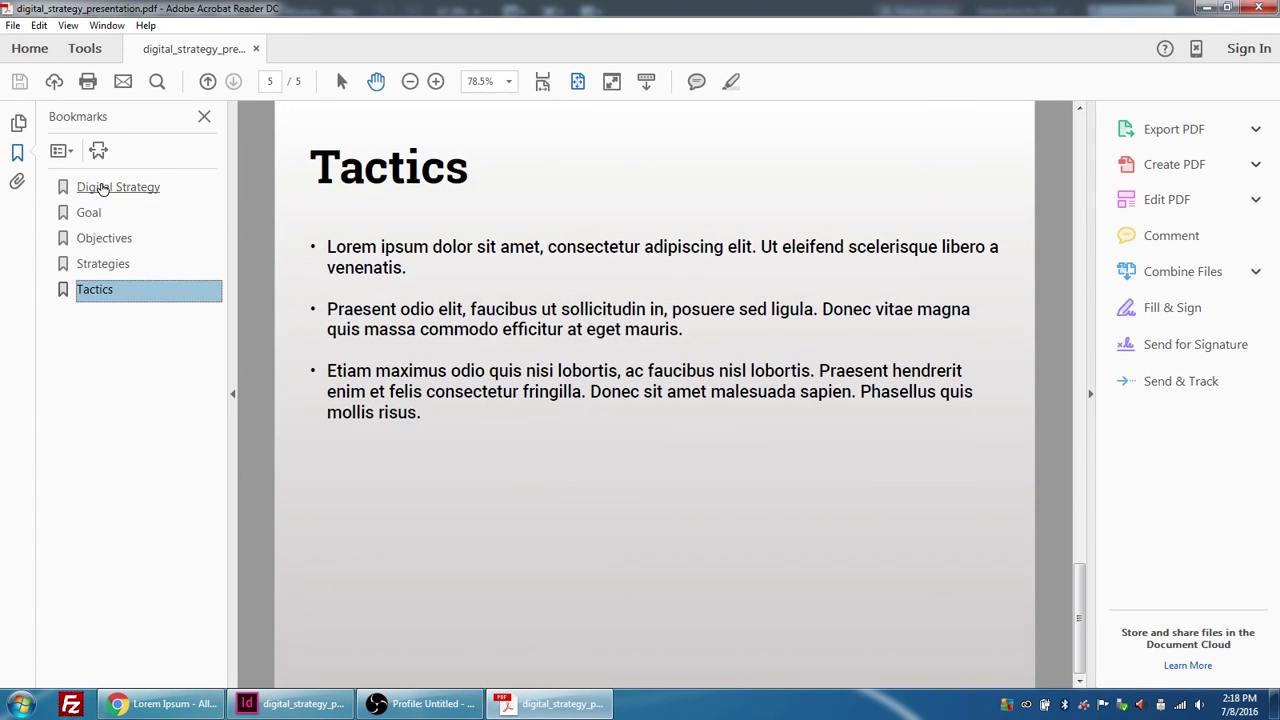
click(103, 189)
click(90, 212)
click(105, 239)
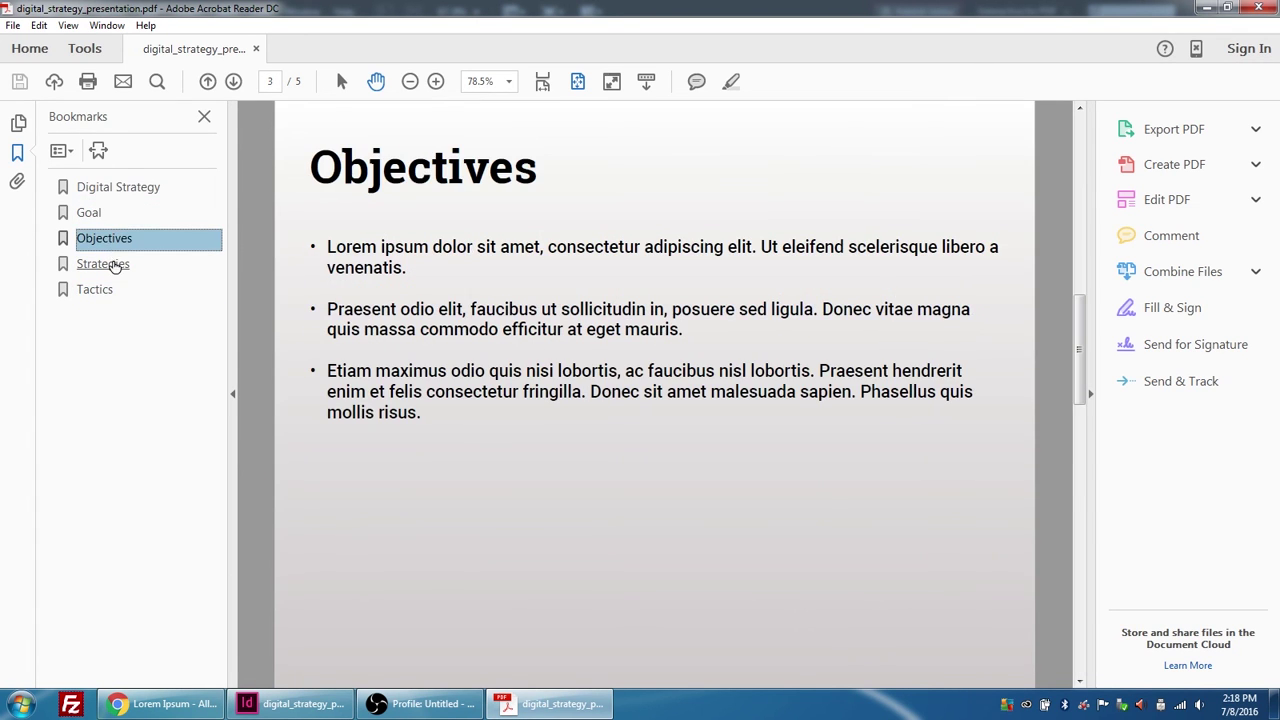
click(110, 265)
click(92, 290)
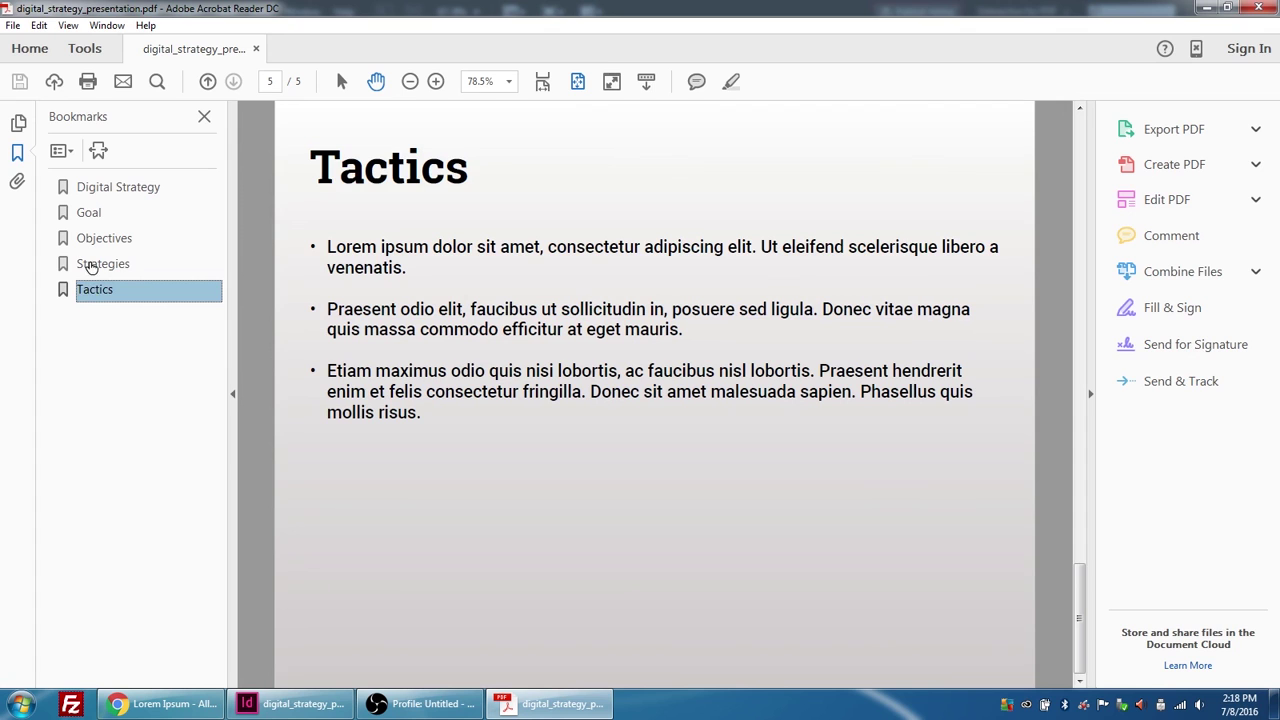
click(90, 264)
click(95, 238)
click(90, 213)
click(97, 188)
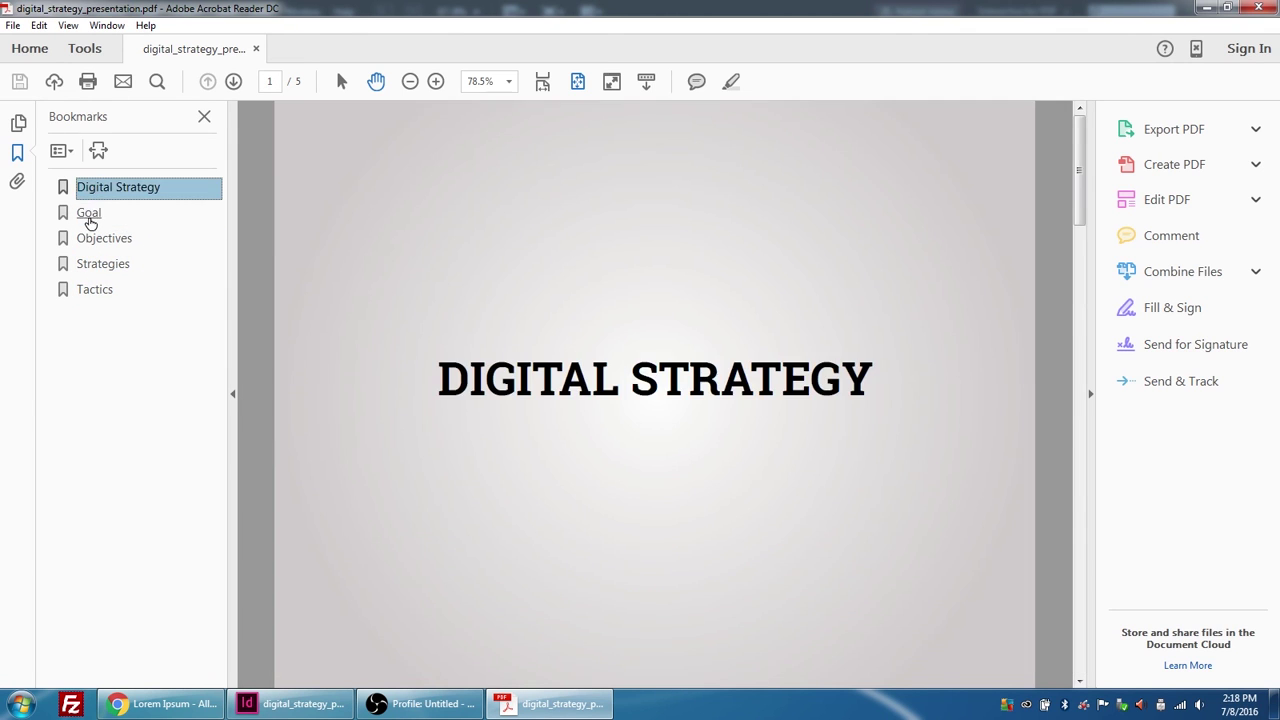
click(88, 214)
click(86, 265)
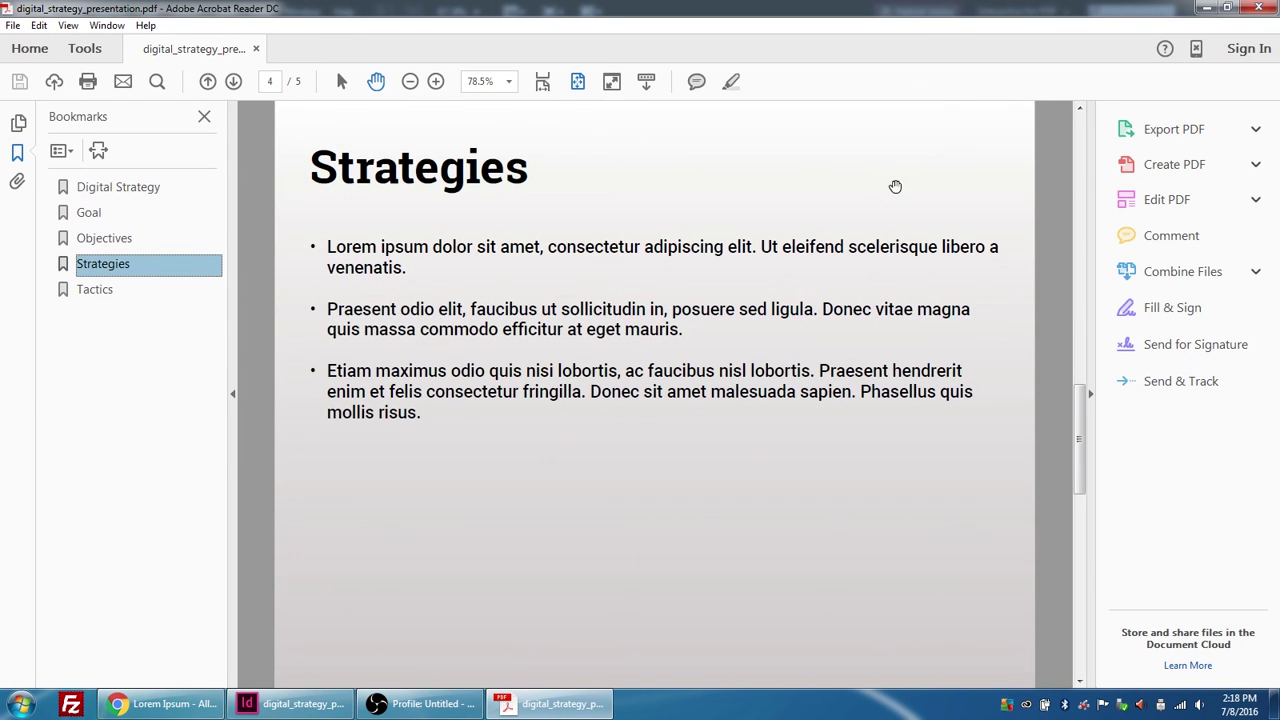